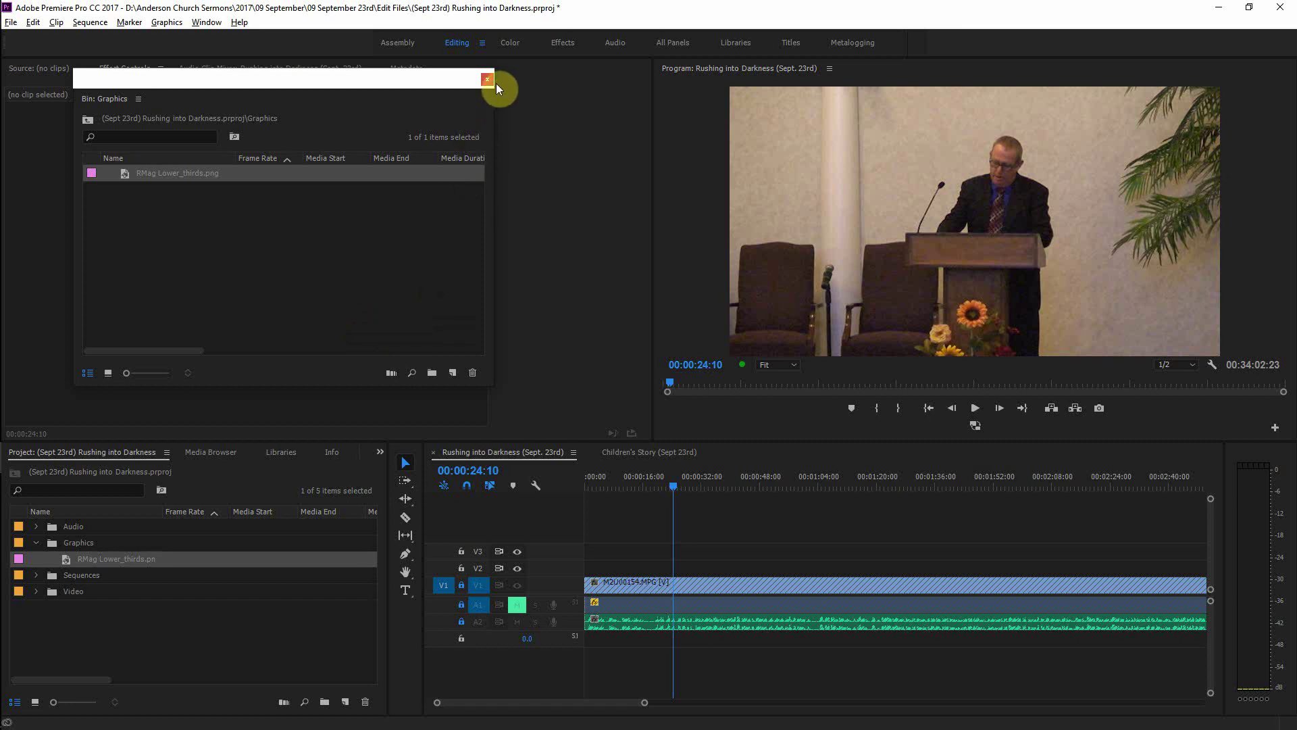
Step: Close the floating Graphics bin, save the project and return the playhead to 00:00:00:00
click(487, 79)
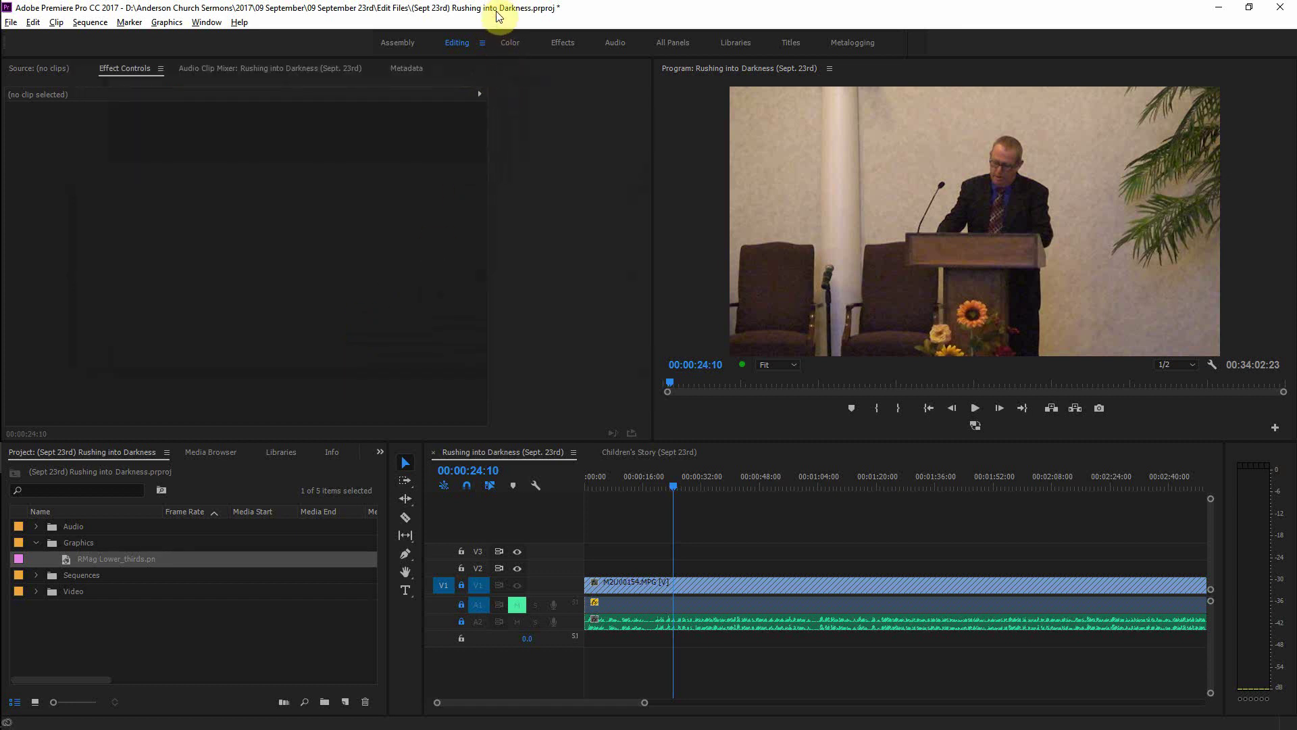
key(ctrl+s)
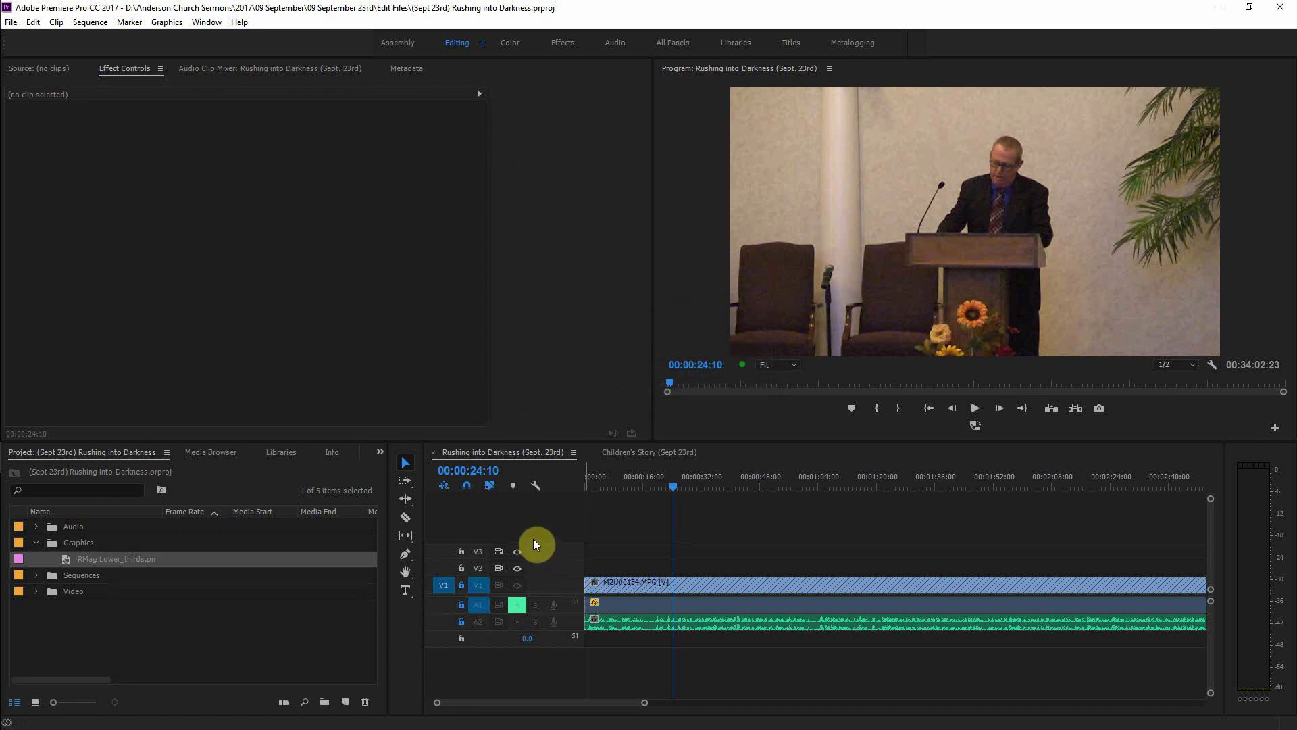
drag(676, 483, 570, 497)
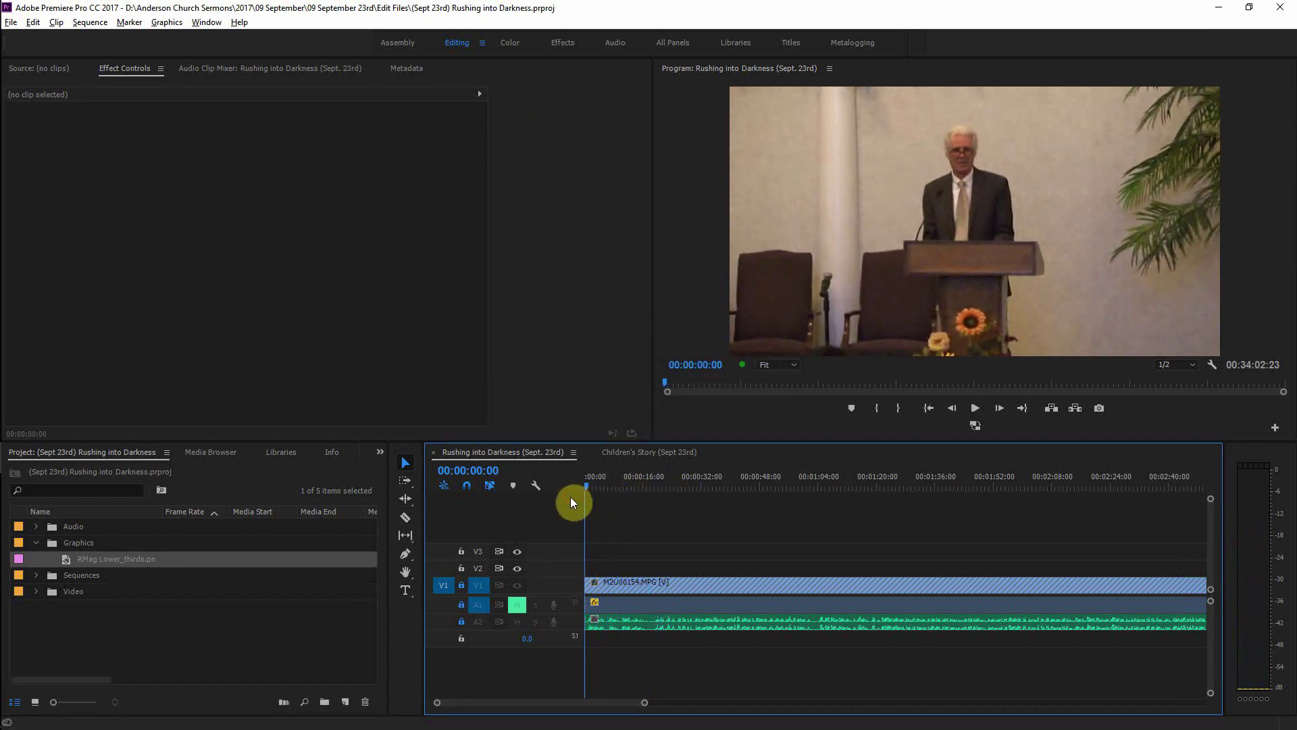
Step: Fit the whole sequence in the timeline and load RMag Lower_thirds.png into the Source Monitor
key(backslash)
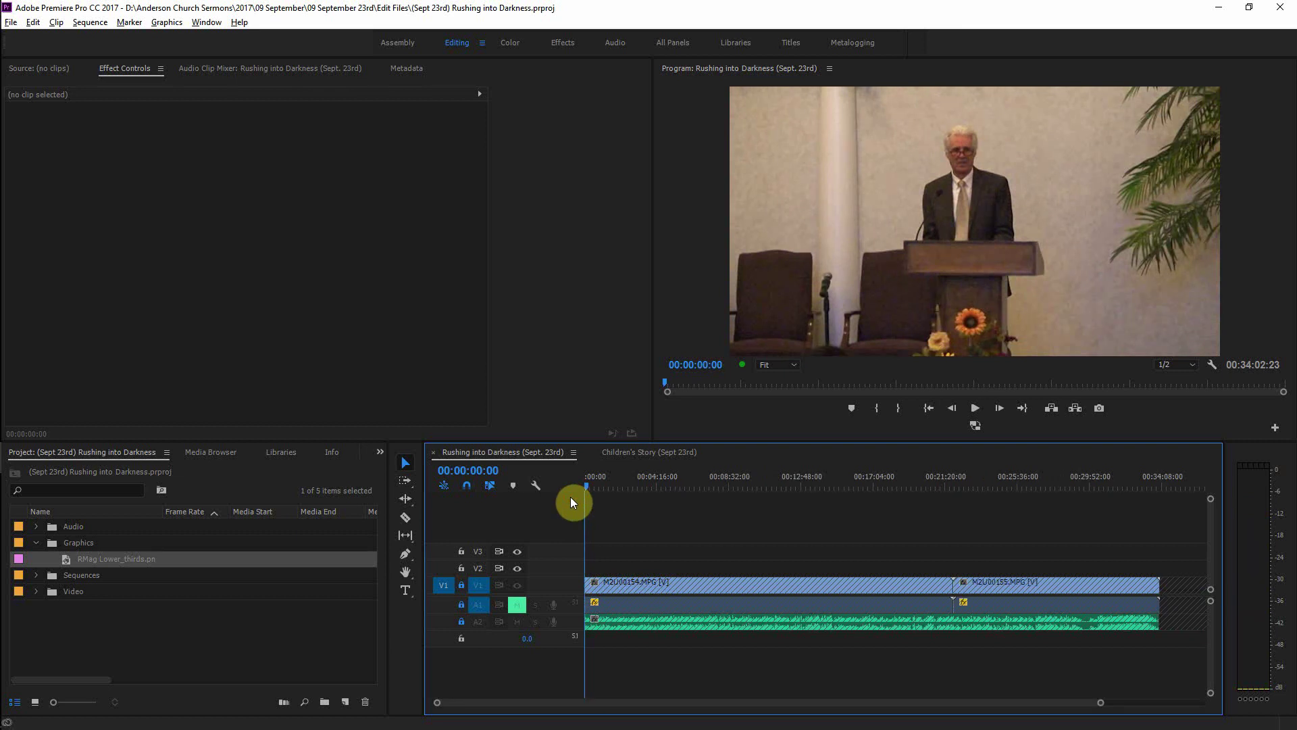
click(88, 558)
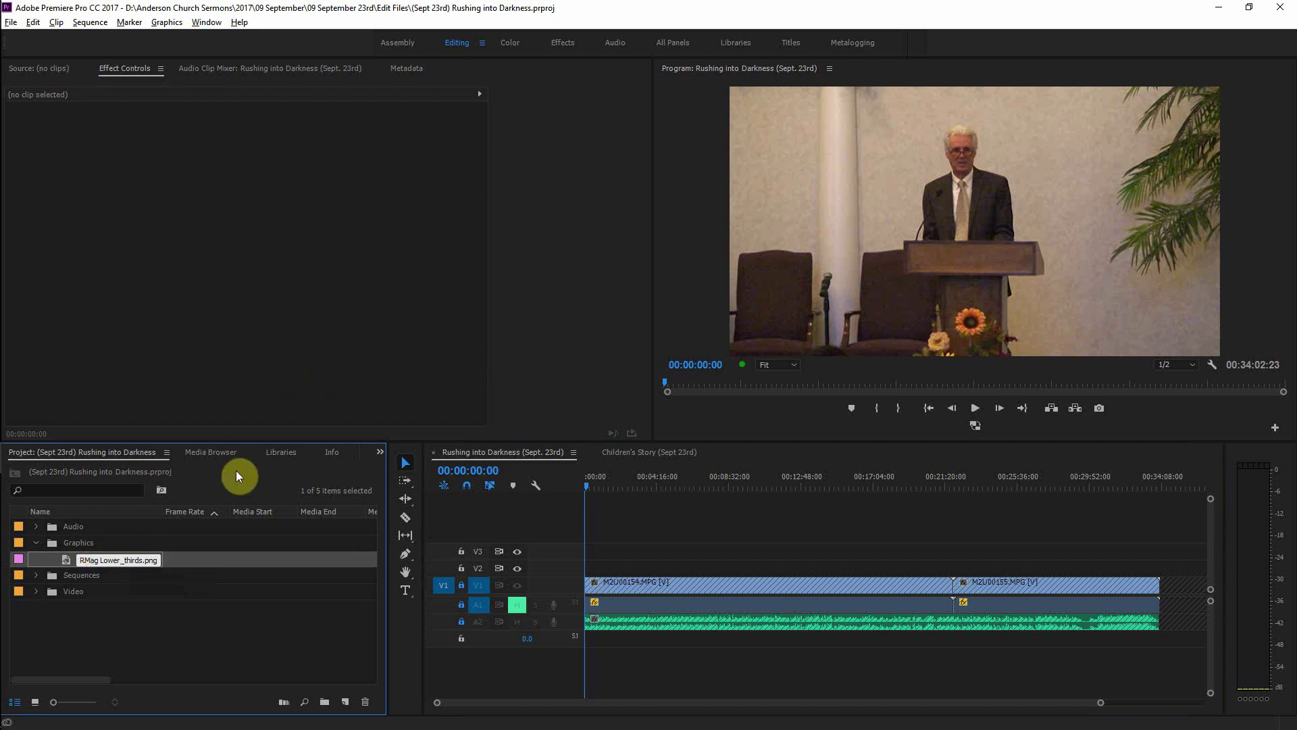
double_click(71, 562)
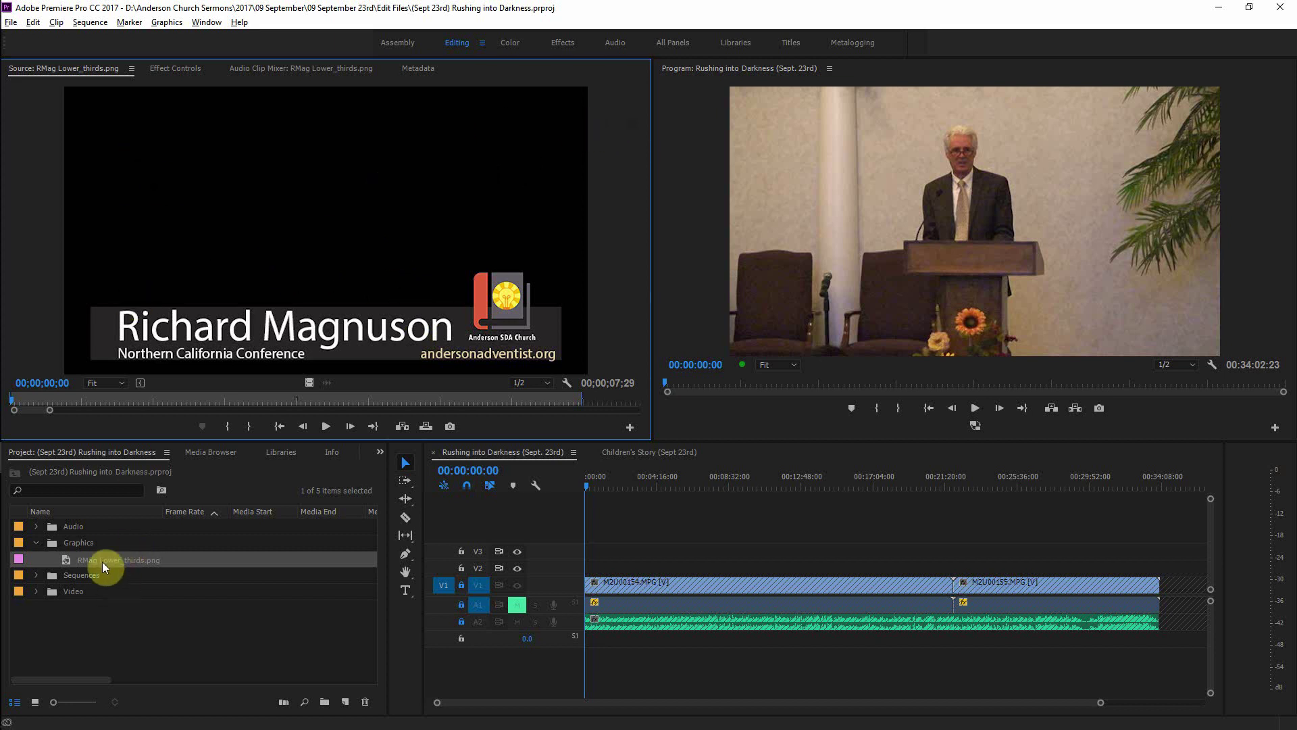
Step: Change the RMag Lower_thirds.png duration from 00;00;07;29 to 00;00;07;15 via Speed/Duration
right_click(74, 560)
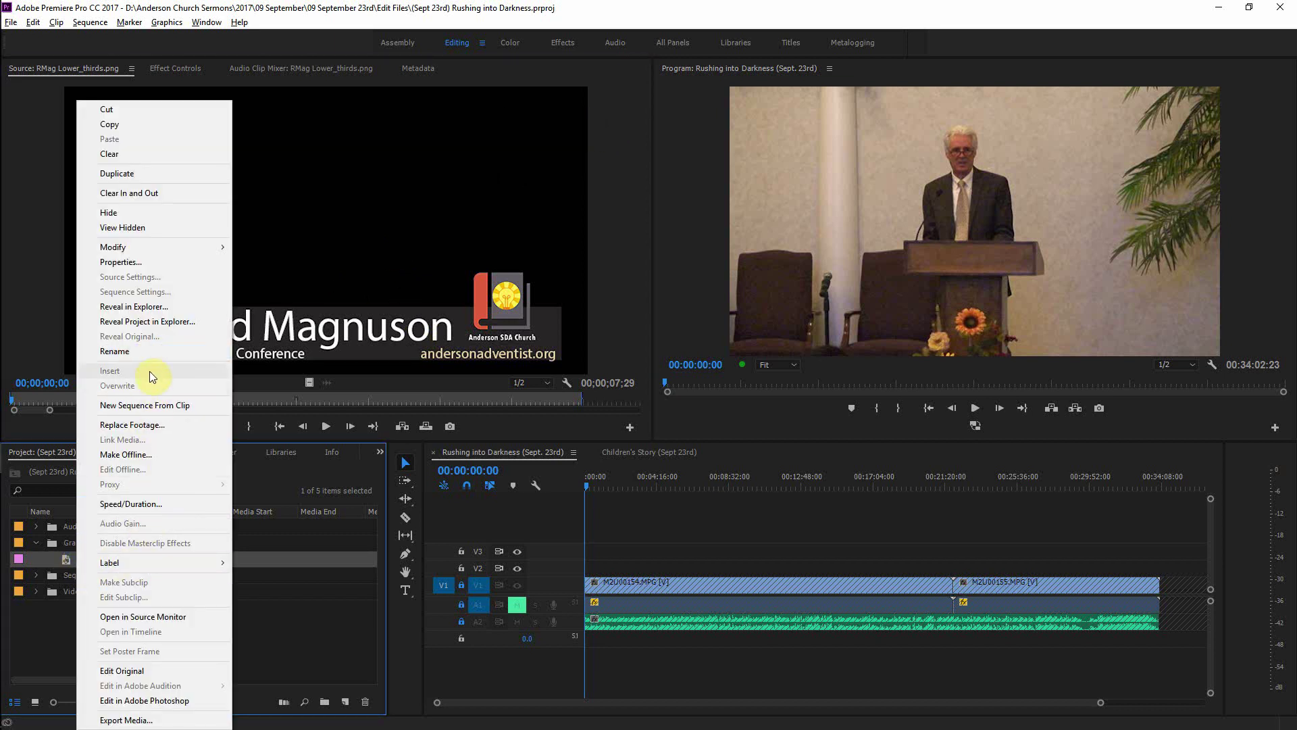
click(152, 505)
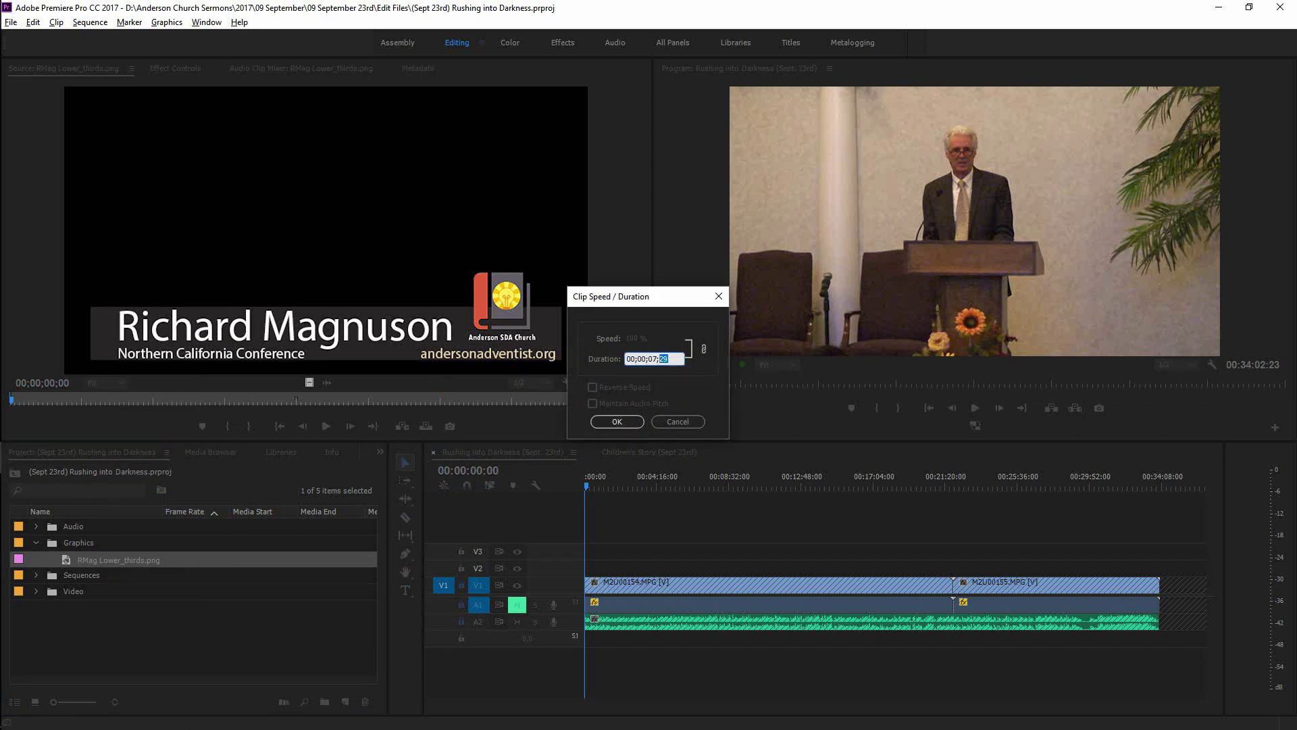
text(15)
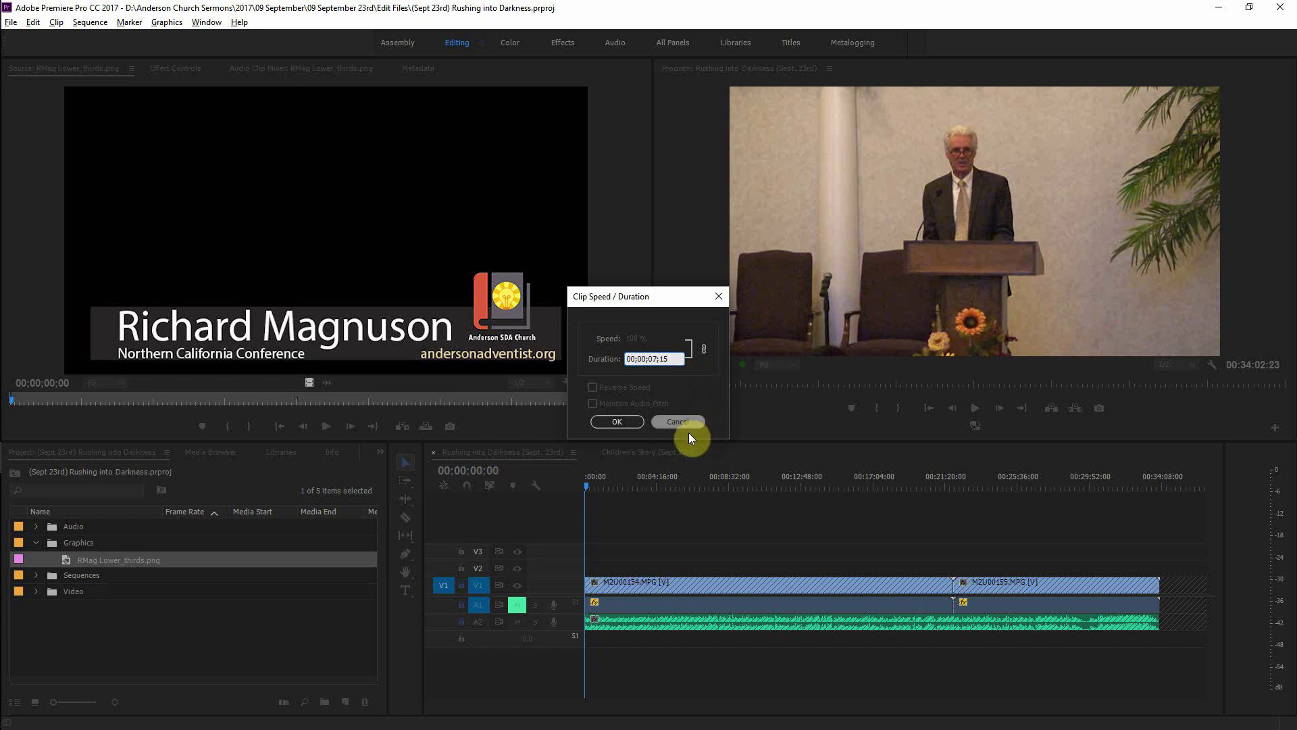
click(633, 421)
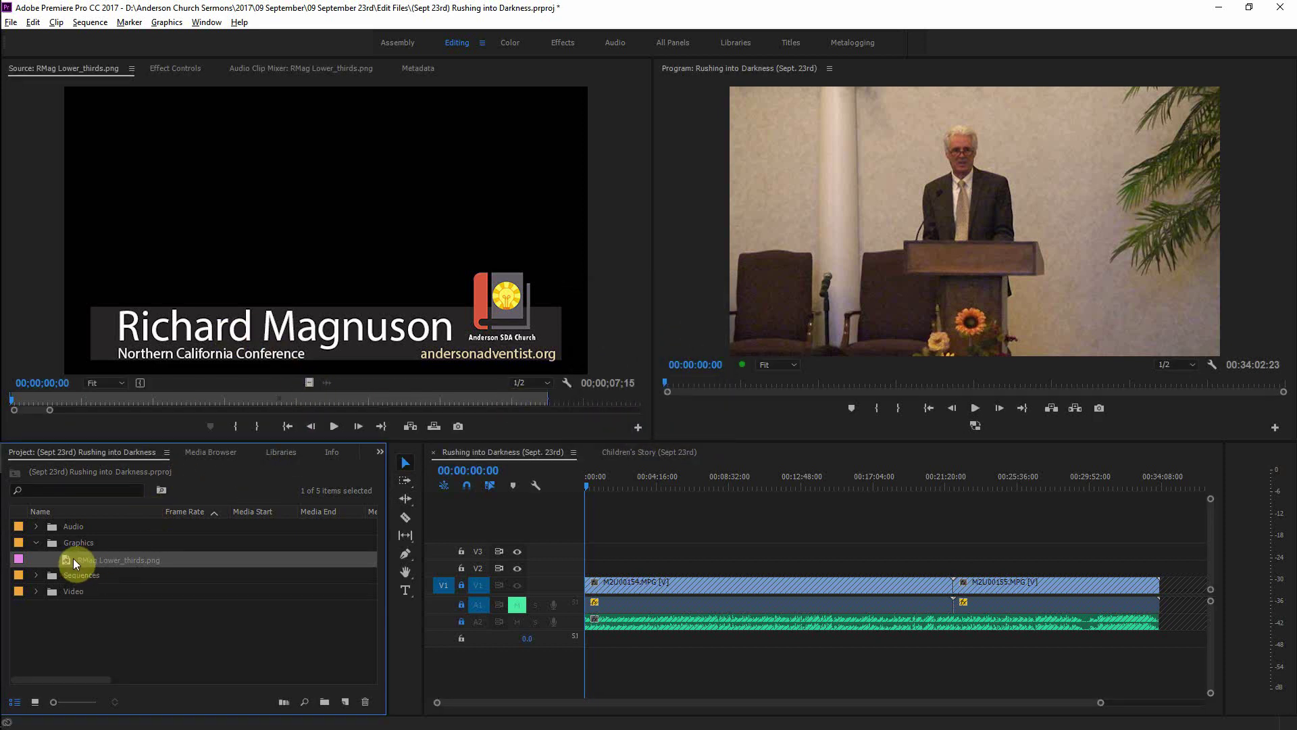
Step: Place the lower-third graphic on V2 starting at 00:00:23:27 and save the project
drag(307, 560, 585, 568)
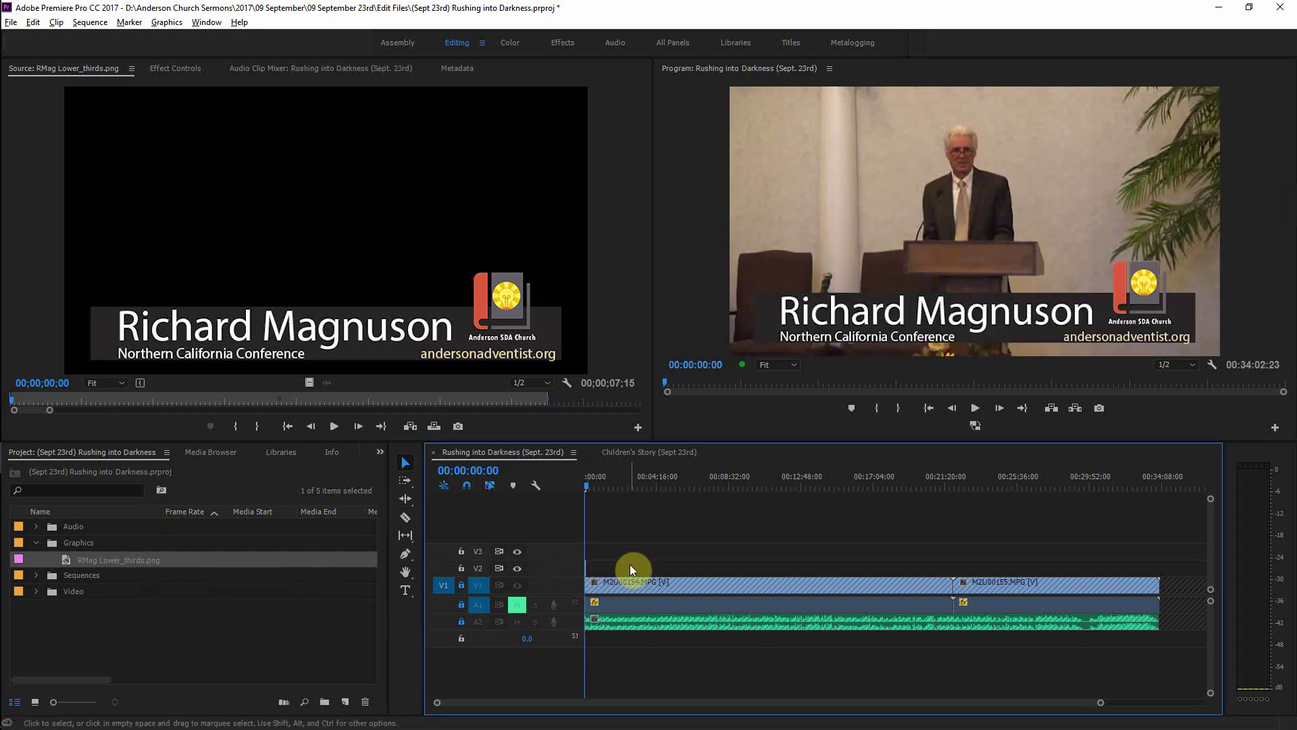
key(=)
key(=)
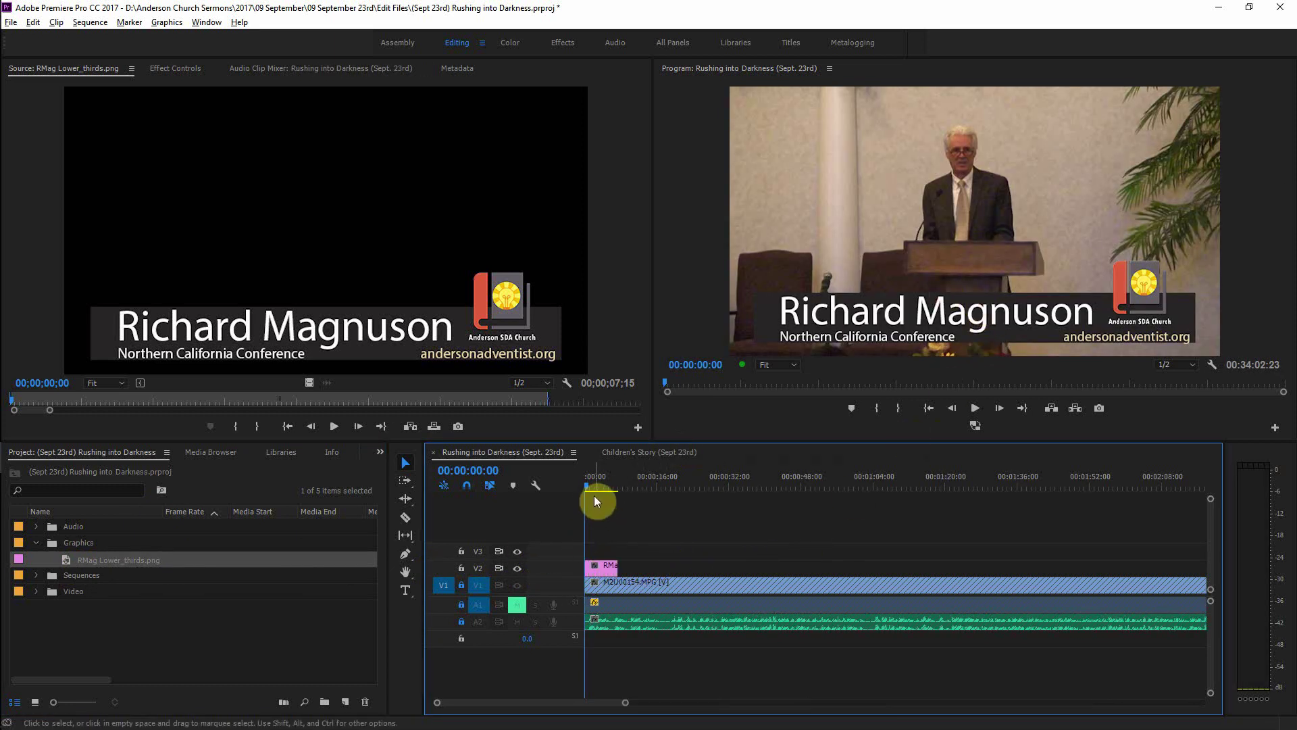
click(591, 484)
drag(590, 483, 674, 488)
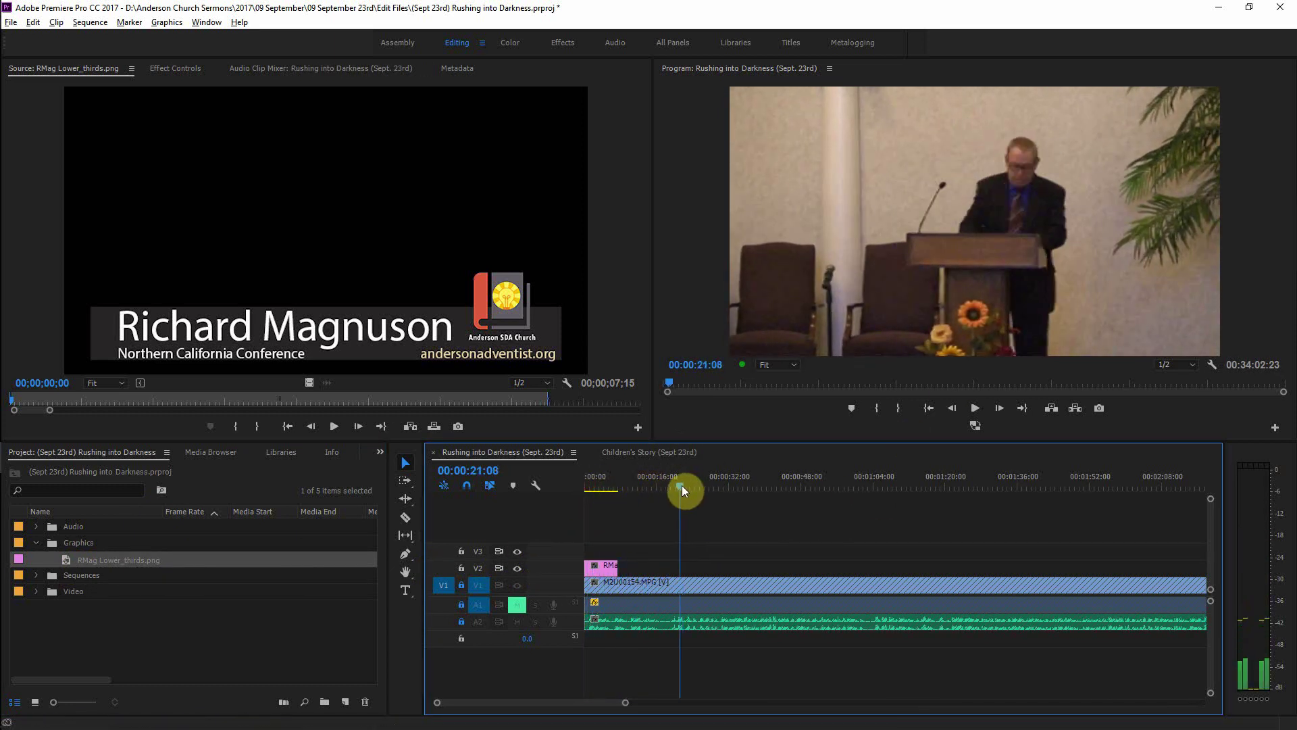
key(space)
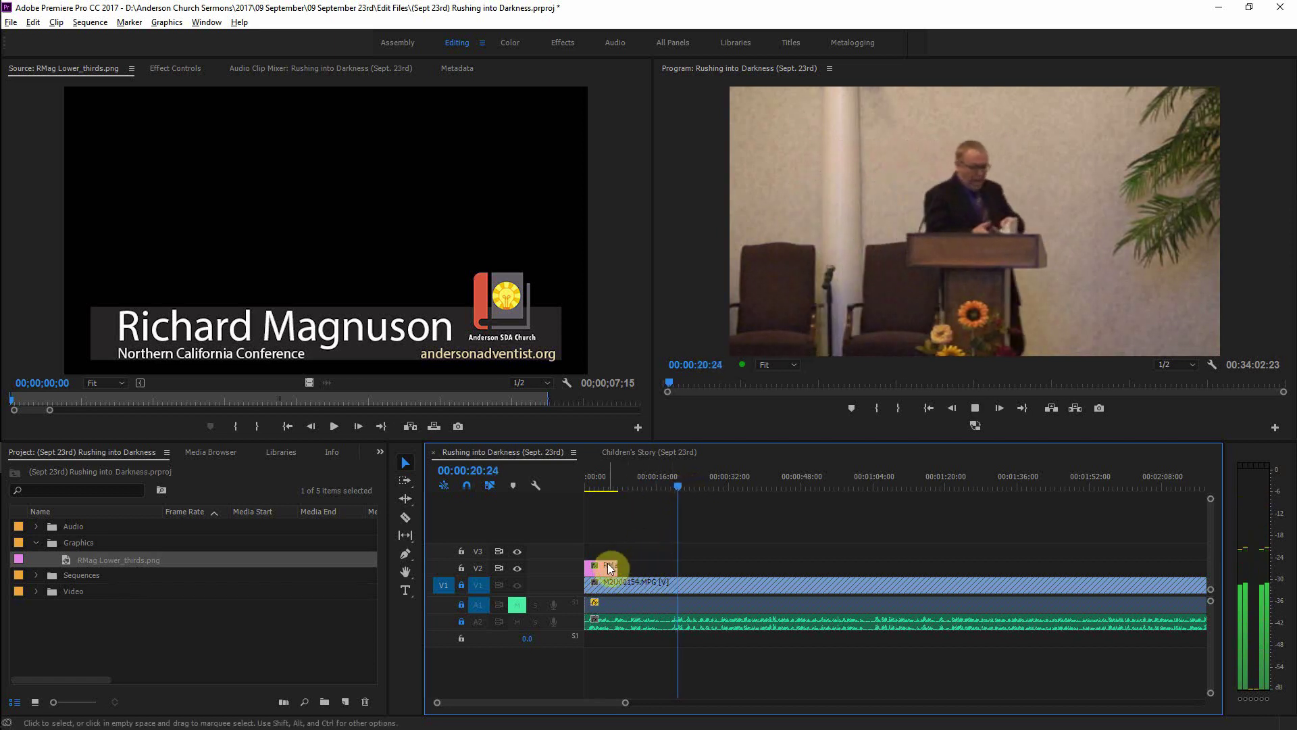
click(602, 562)
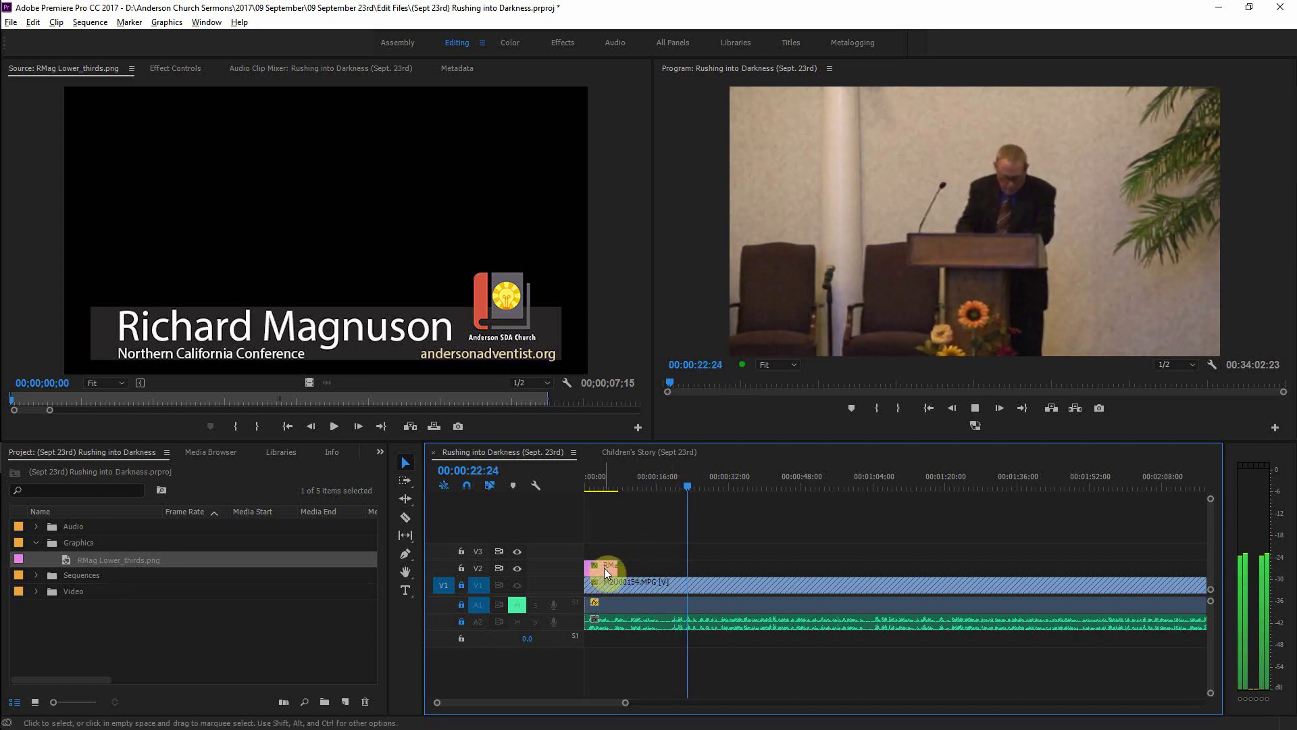
drag(604, 568, 720, 570)
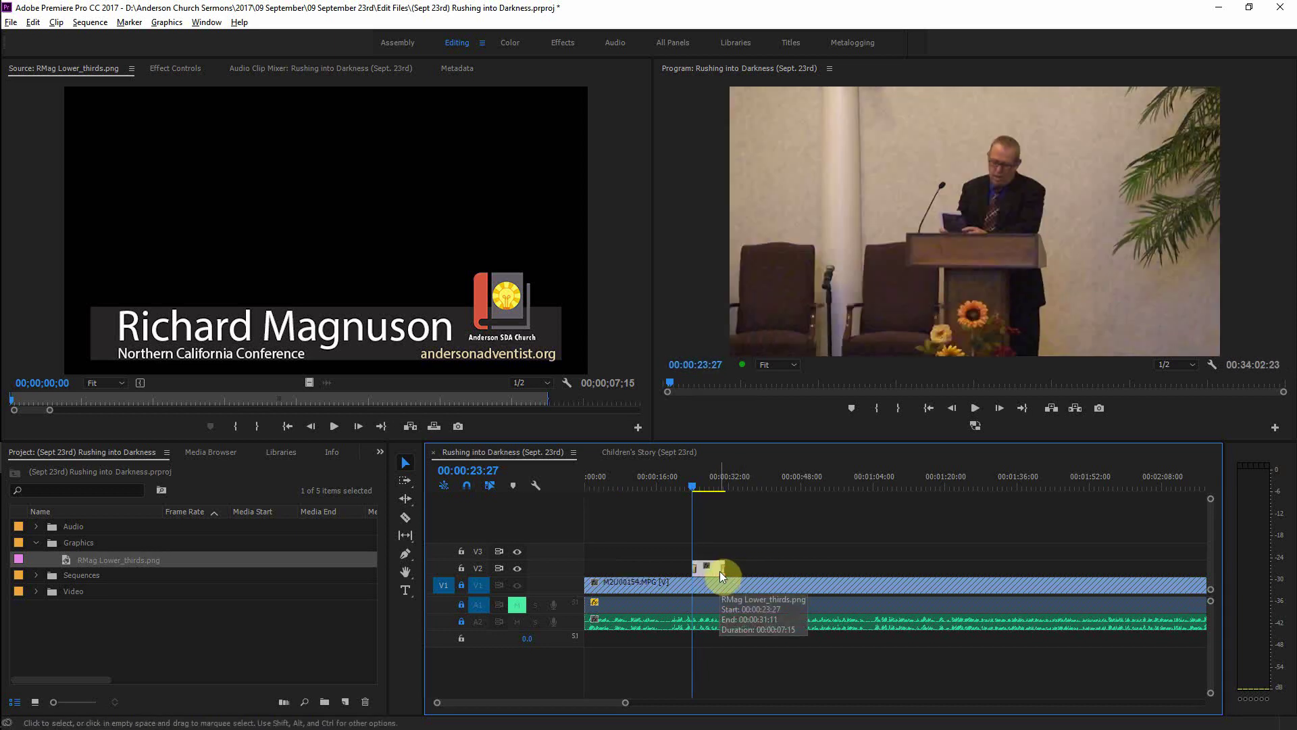
key(ctrl+s)
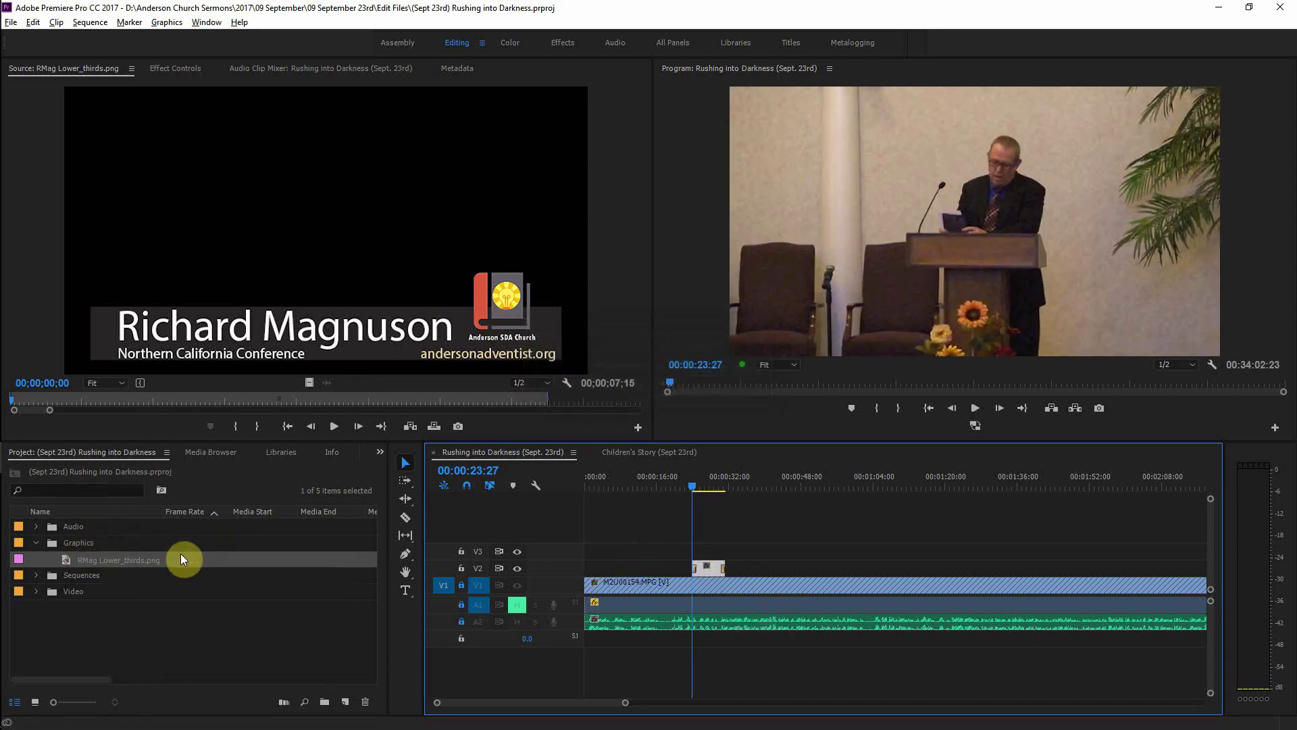
Step: Target track V1 for source patching and select the lower-third clip on V2
click(442, 583)
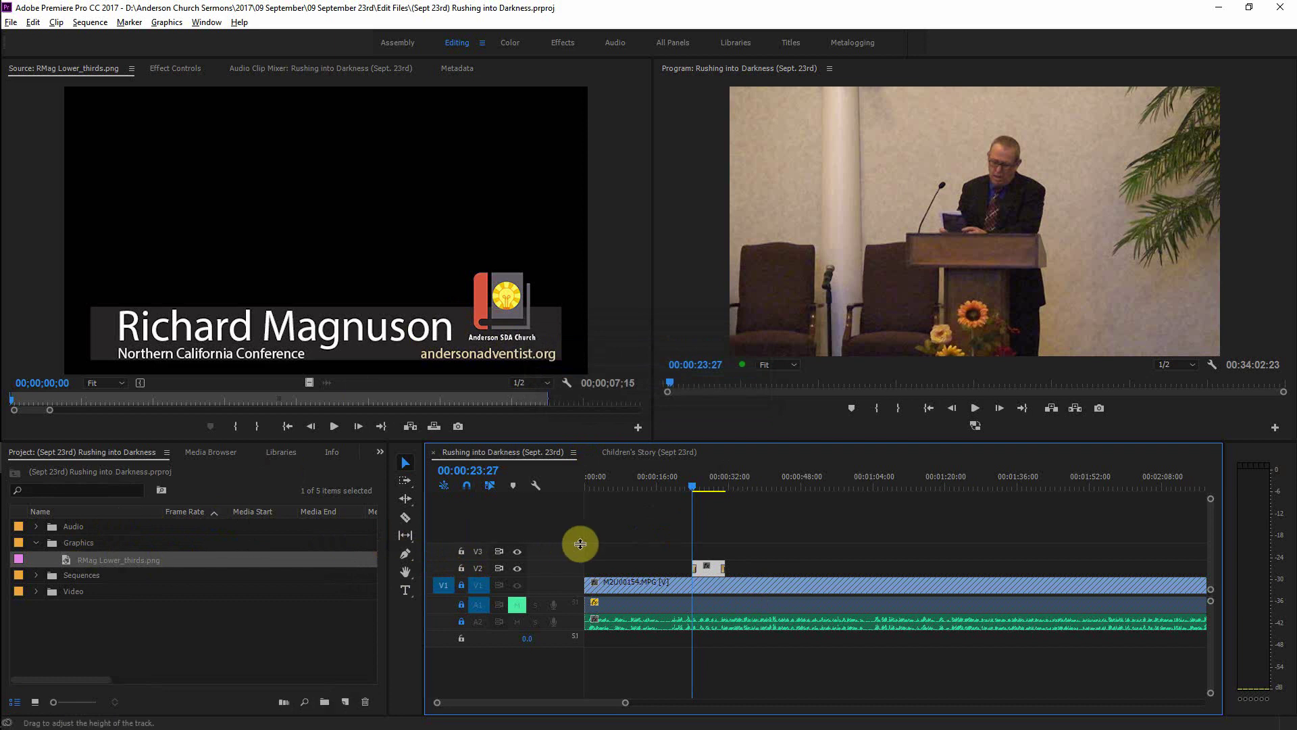
click(709, 570)
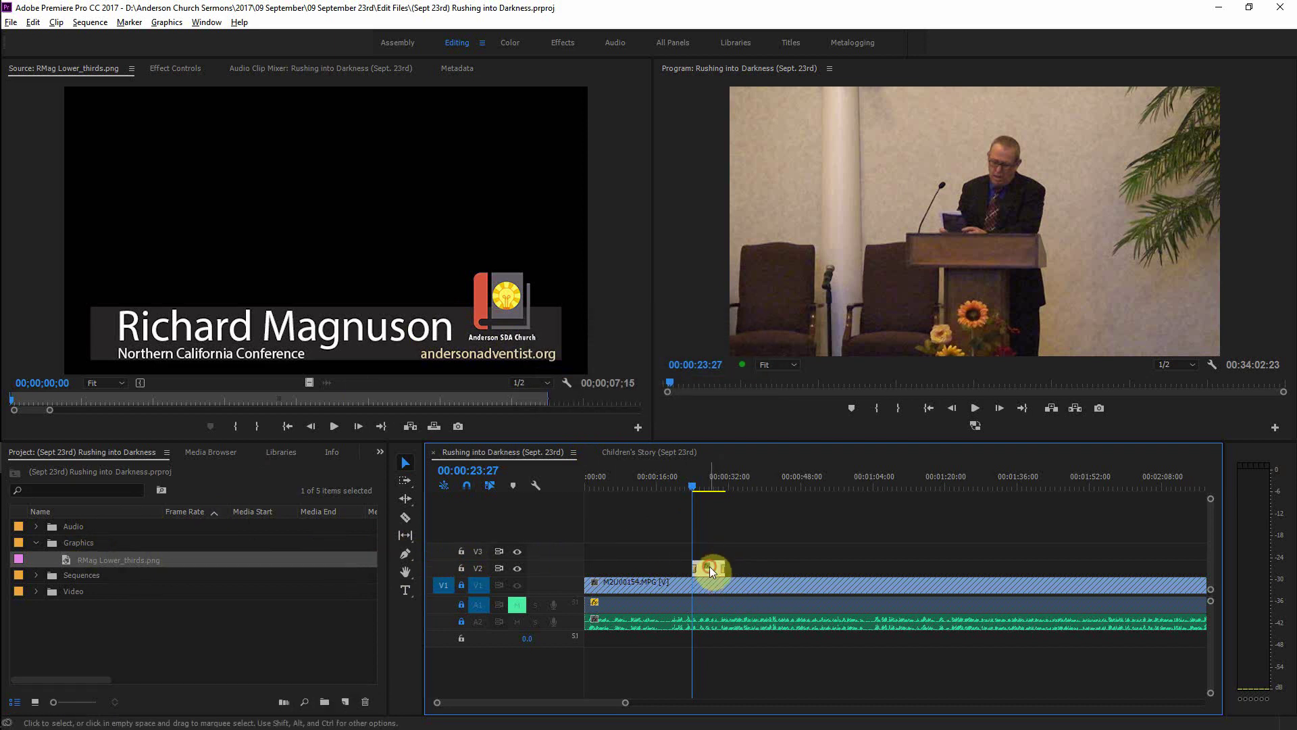
click(682, 364)
click(691, 364)
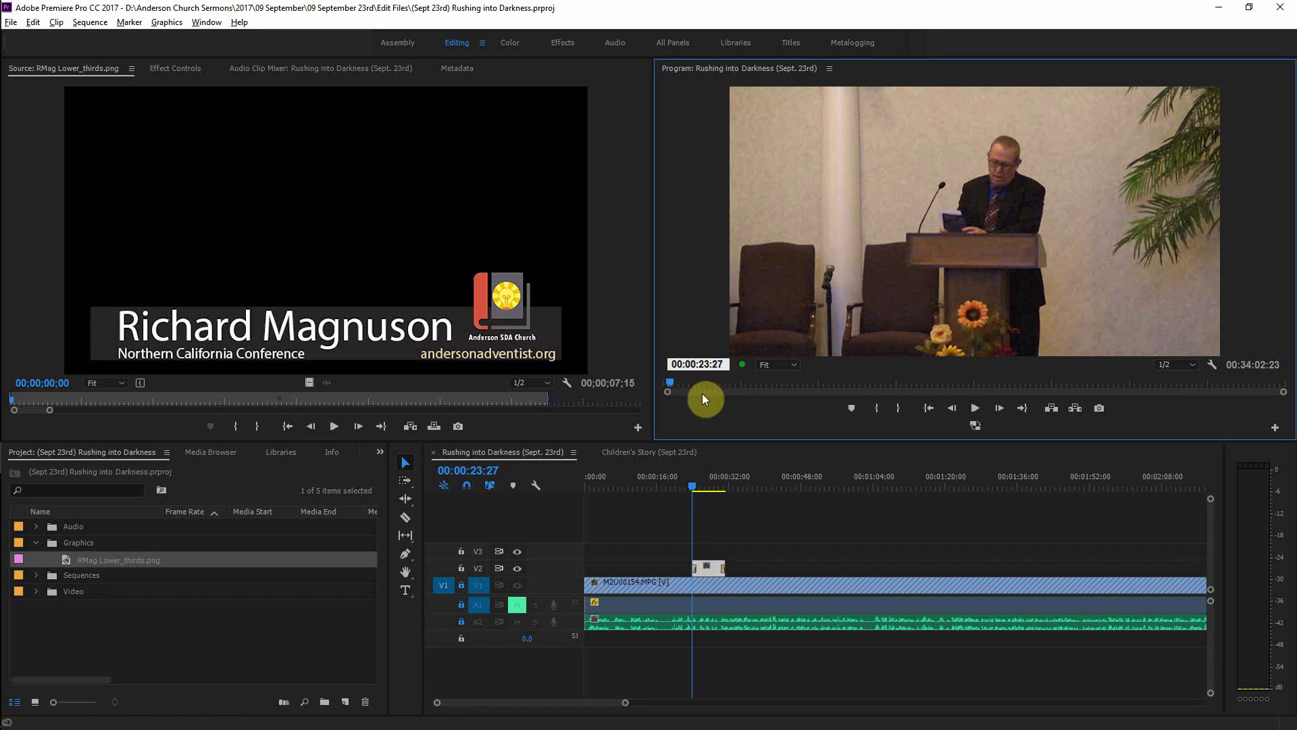
Step: Overwrite the lower-third graphic onto V2 at 00:10:23:27 and 00:20:31:12
text(102327)
key(Return)
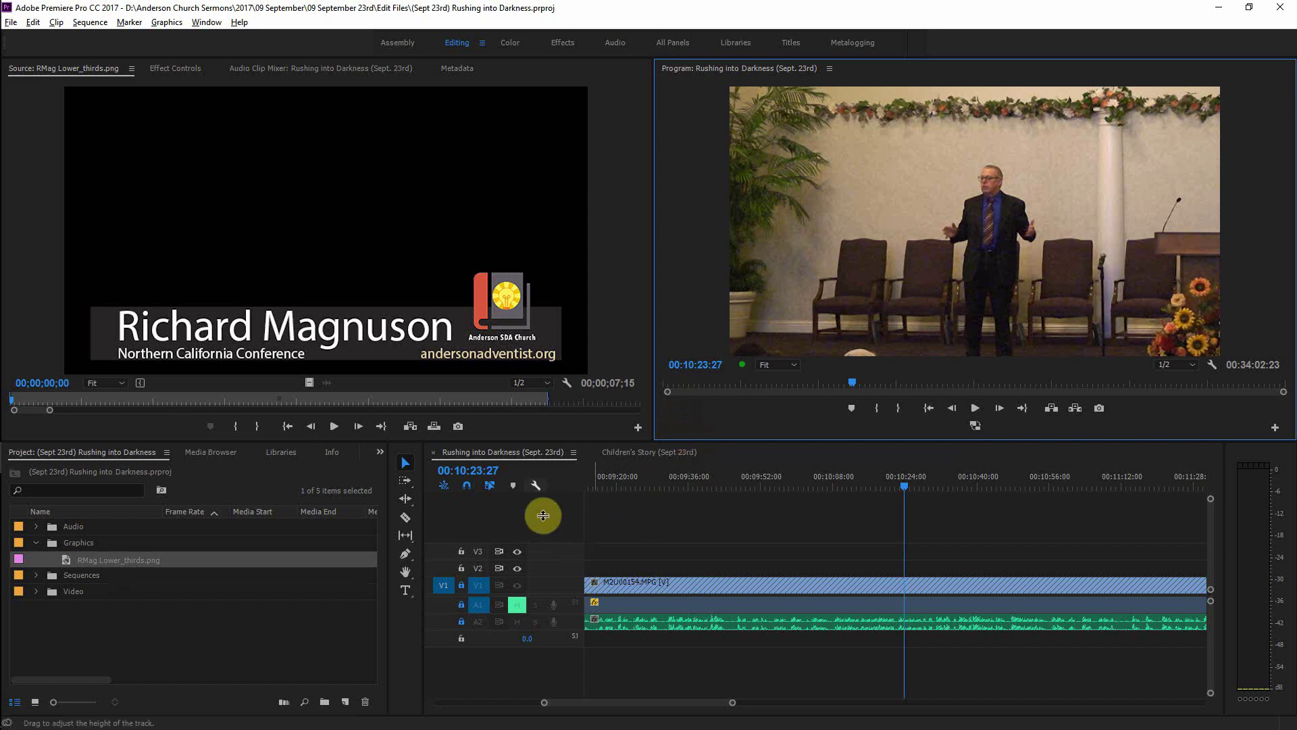
click(610, 467)
key(period)
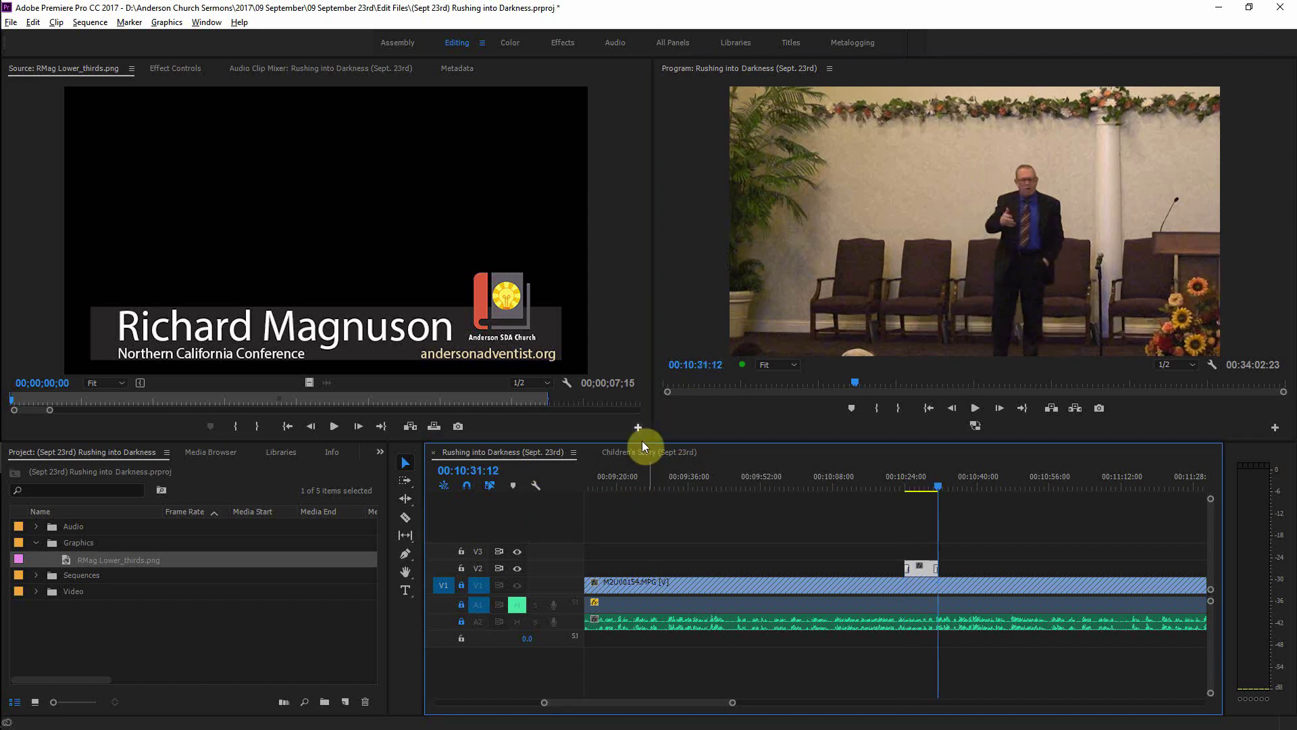
click(690, 366)
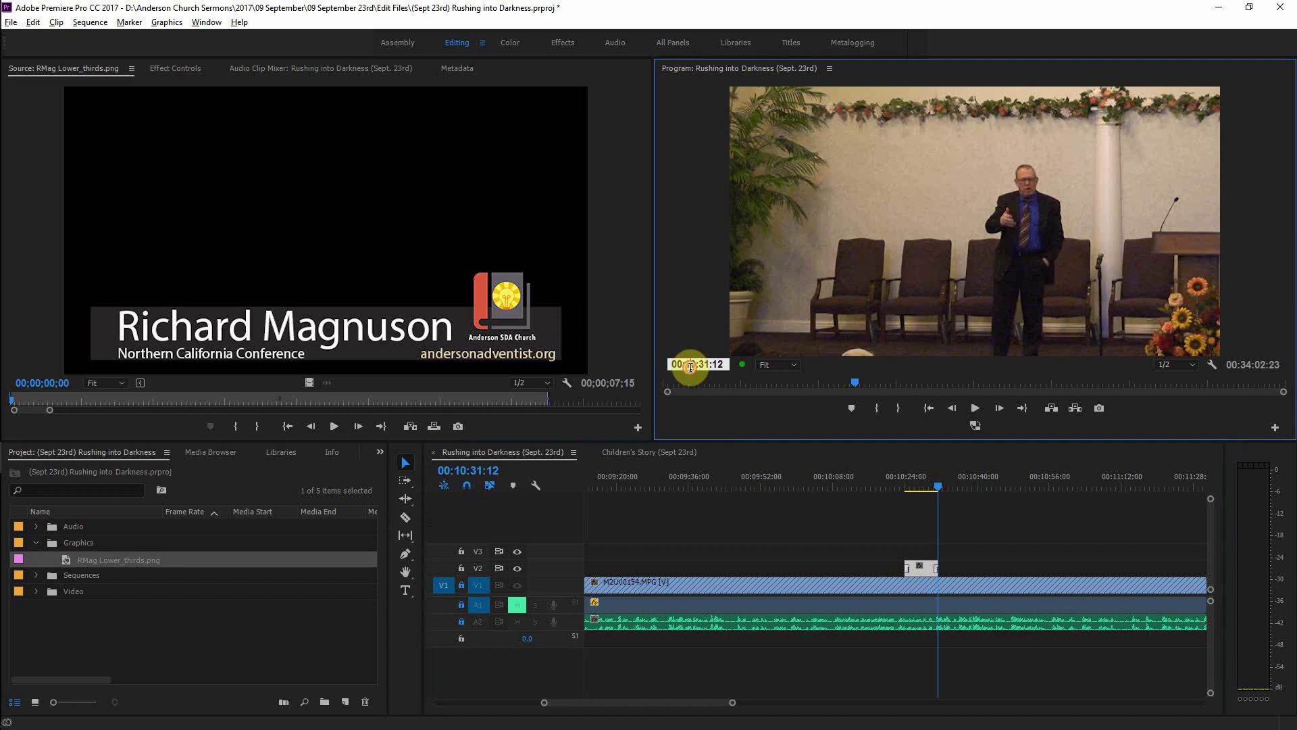
text(2)
click(722, 403)
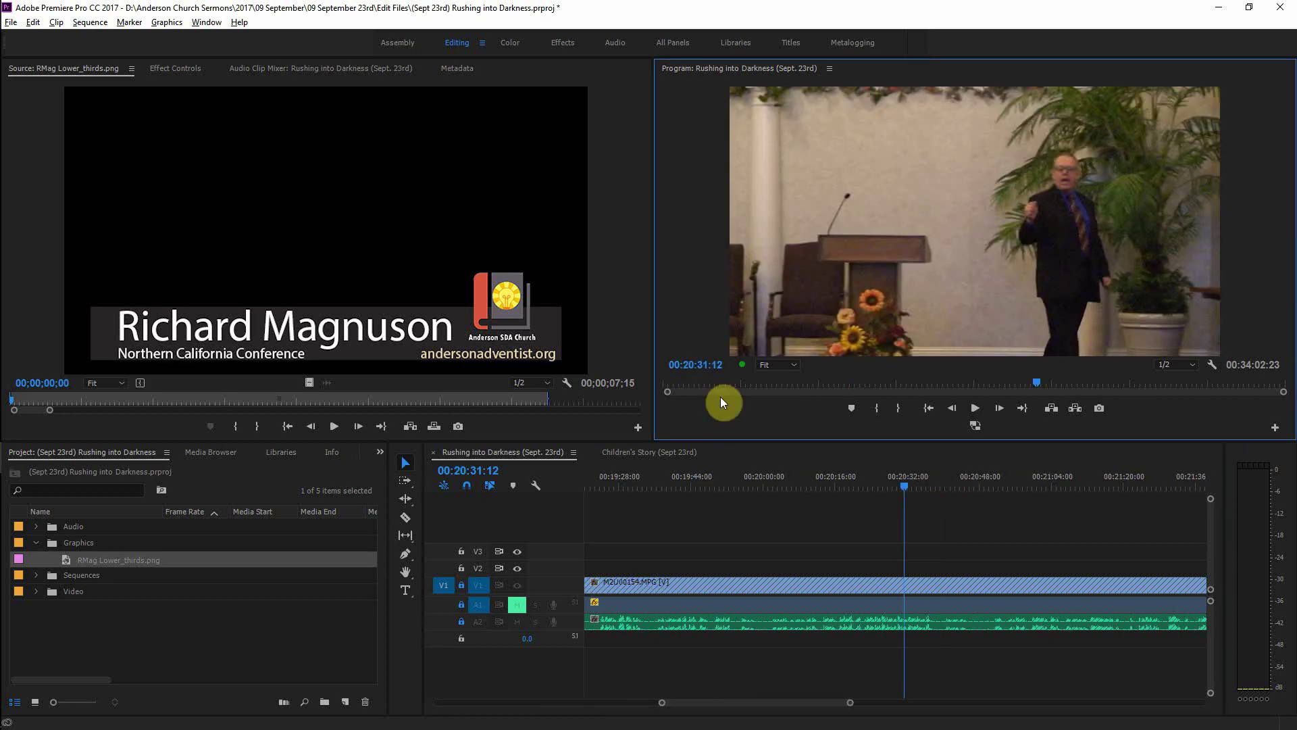
click(525, 451)
key(period)
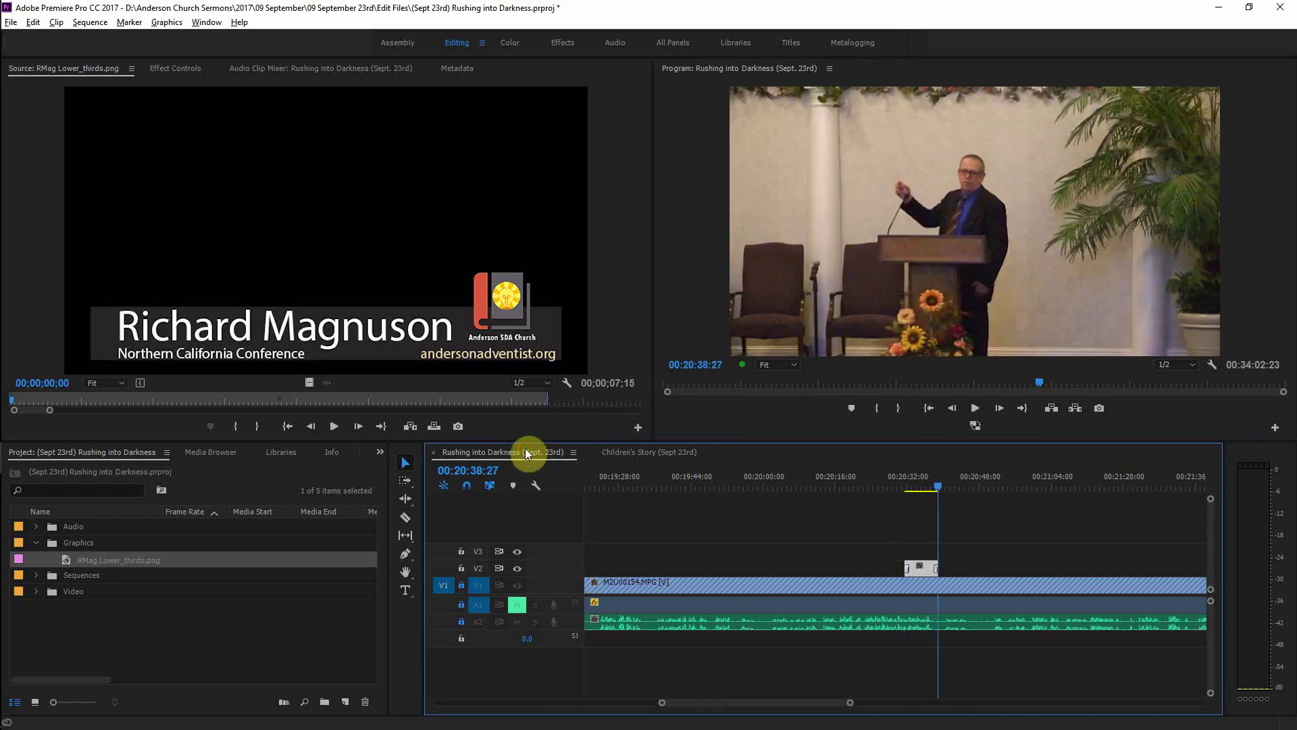
Step: Move the playhead to 00:30:38:27 and save the project
click(684, 367)
text(3)
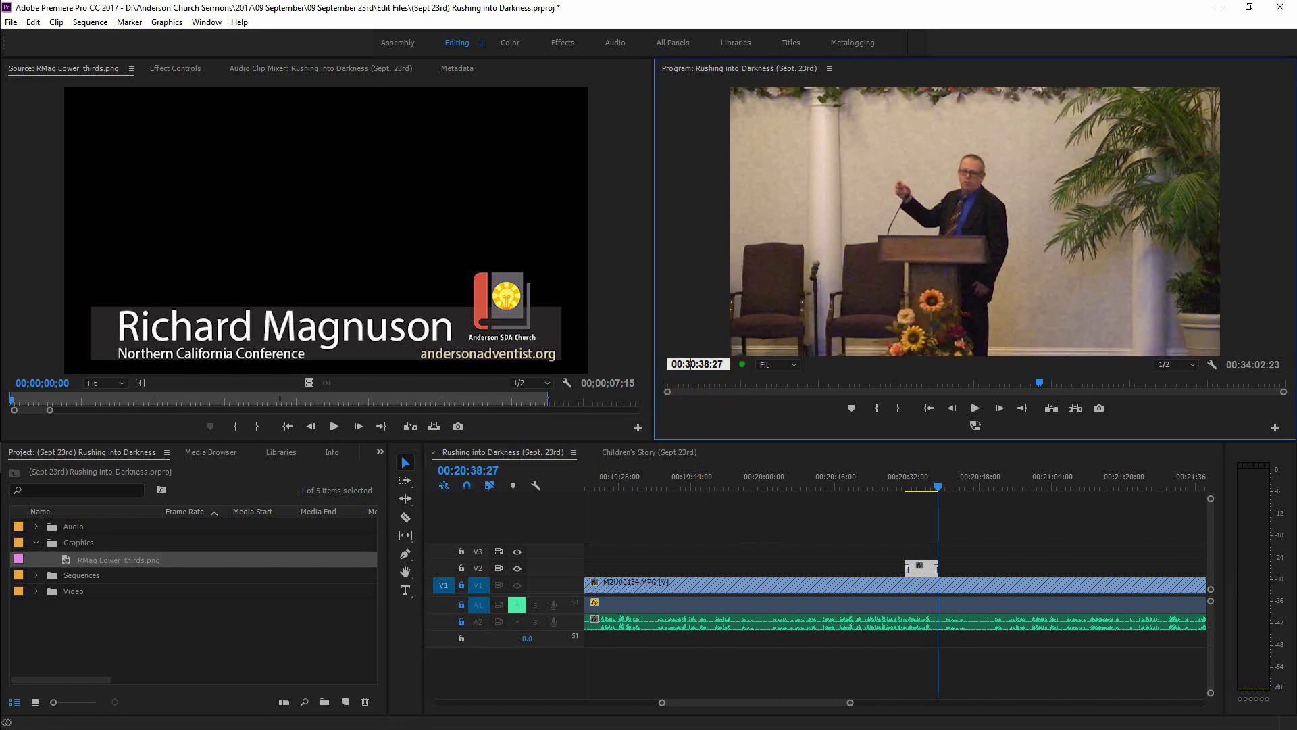
click(728, 403)
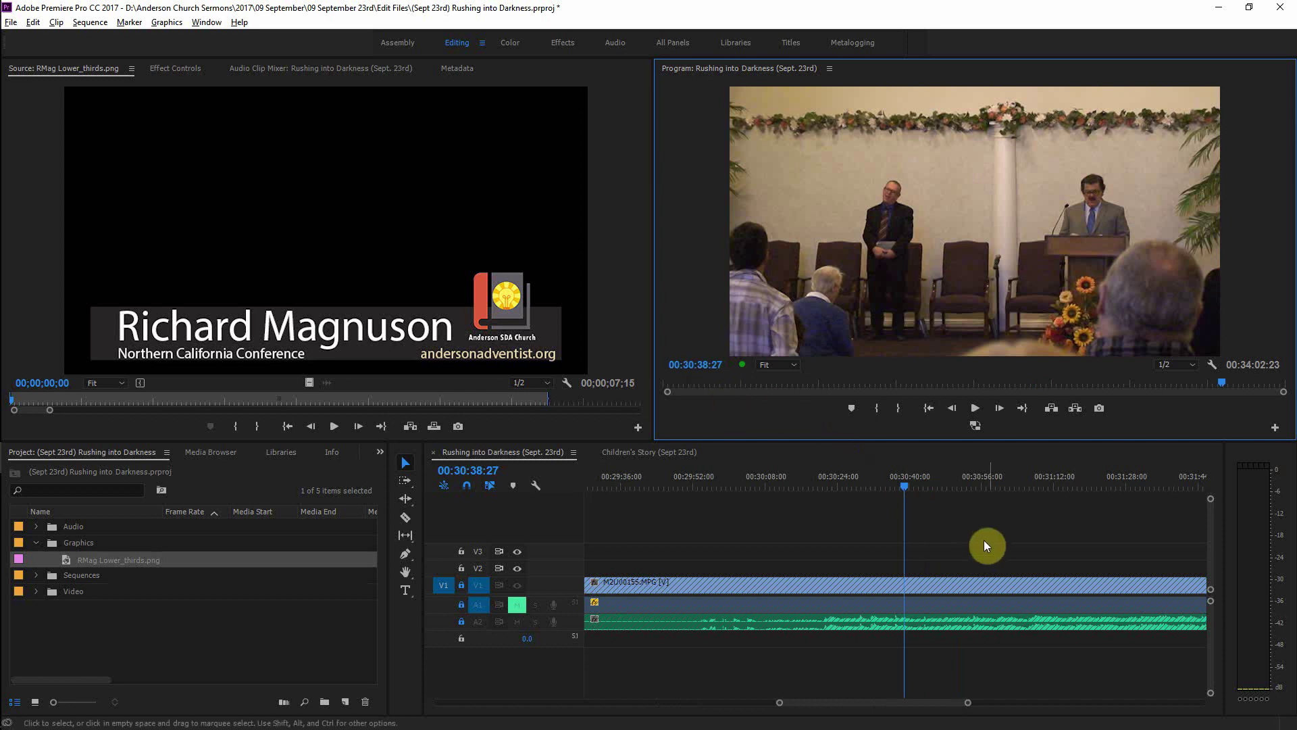
key(ctrl+s)
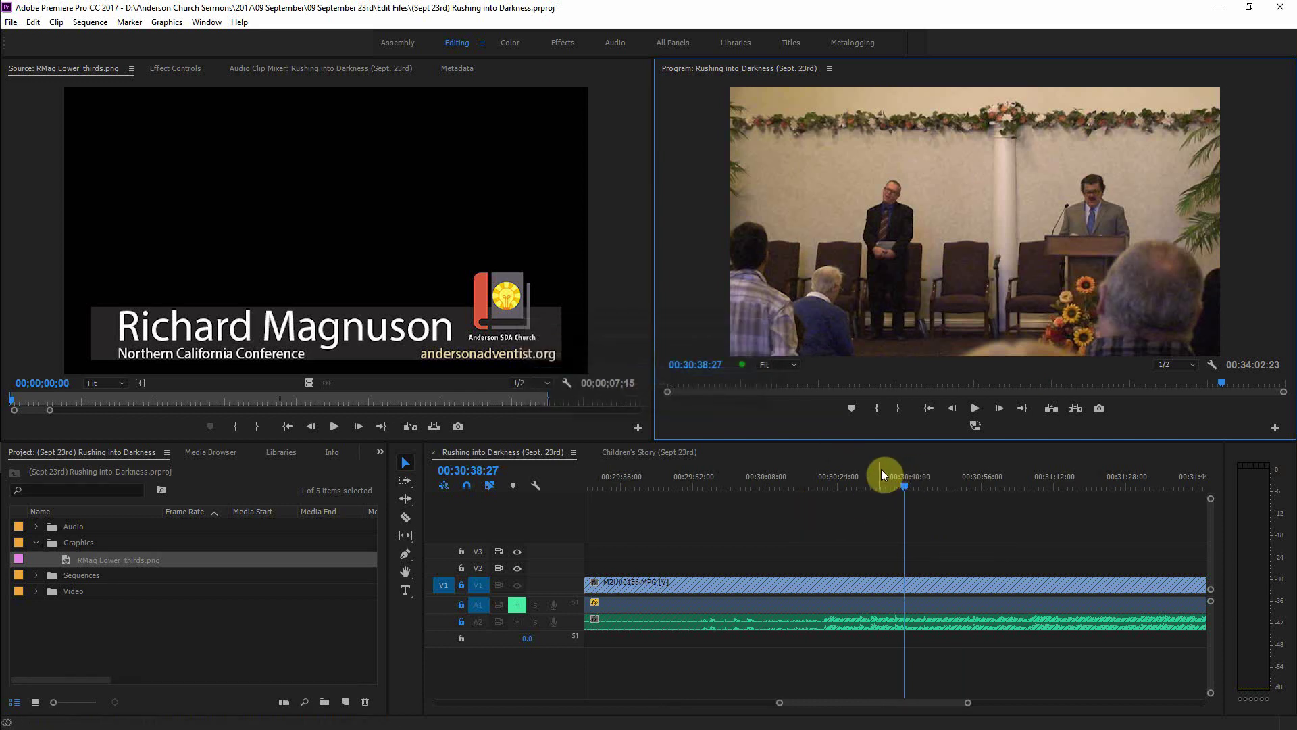
Step: Zoom the timeline out and play the sermon near the sequence end to find the cut point
click(524, 452)
key(minus)
key(minus)
drag(904, 486, 958, 485)
key(space)
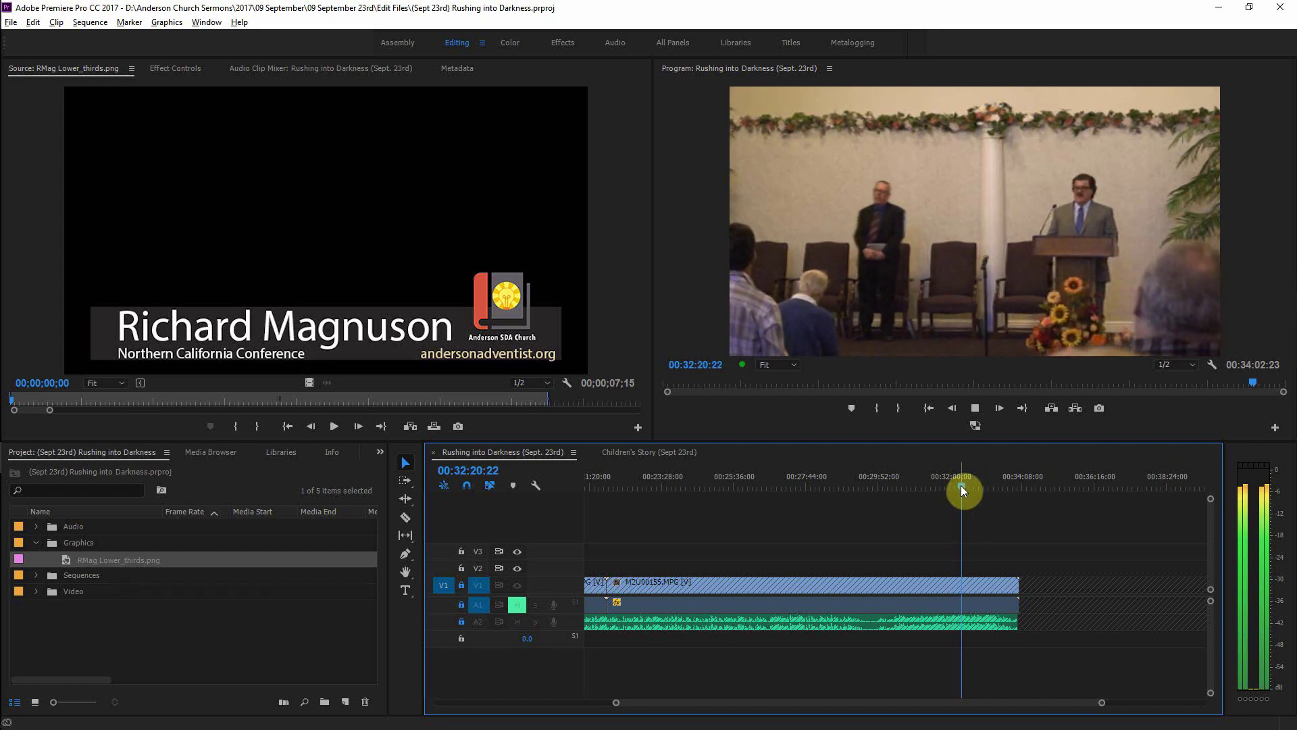
drag(961, 485, 861, 501)
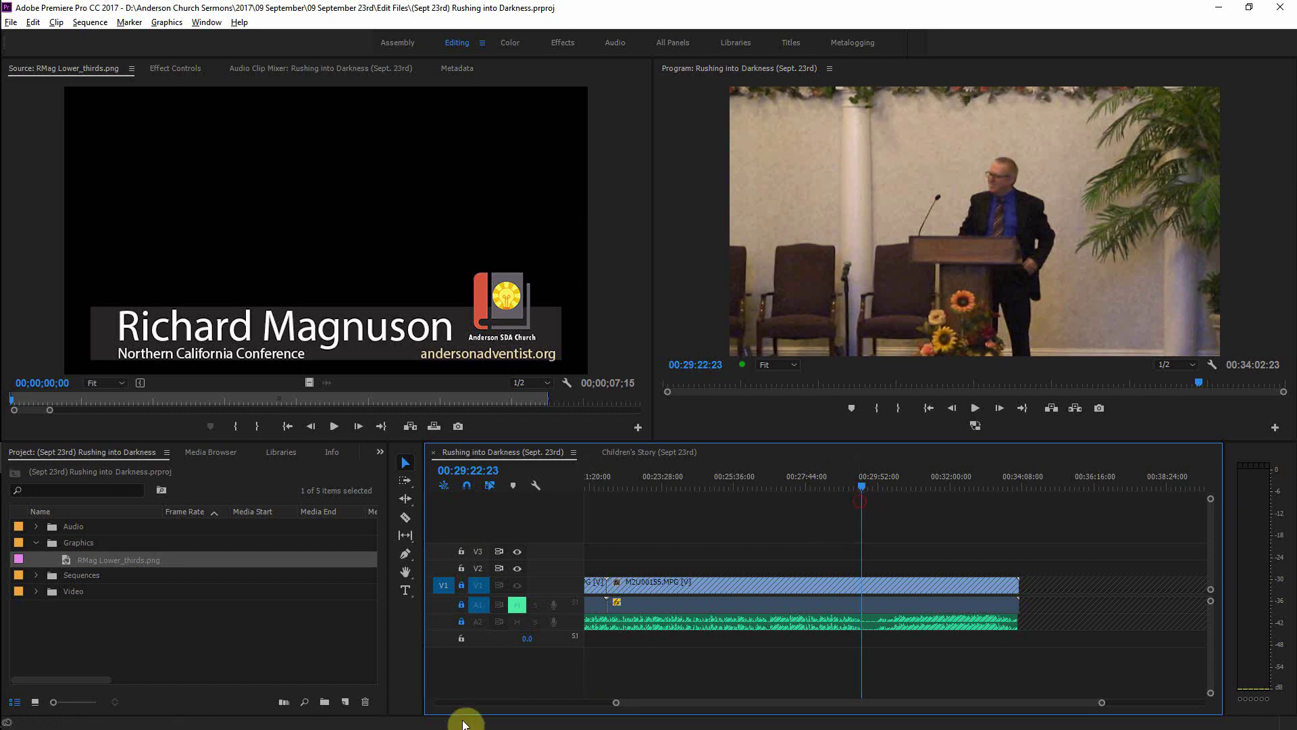
Step: Unlock tracks V1, A1 and A2 and set the playhead to 00:29:25:05
click(463, 606)
click(461, 585)
click(462, 622)
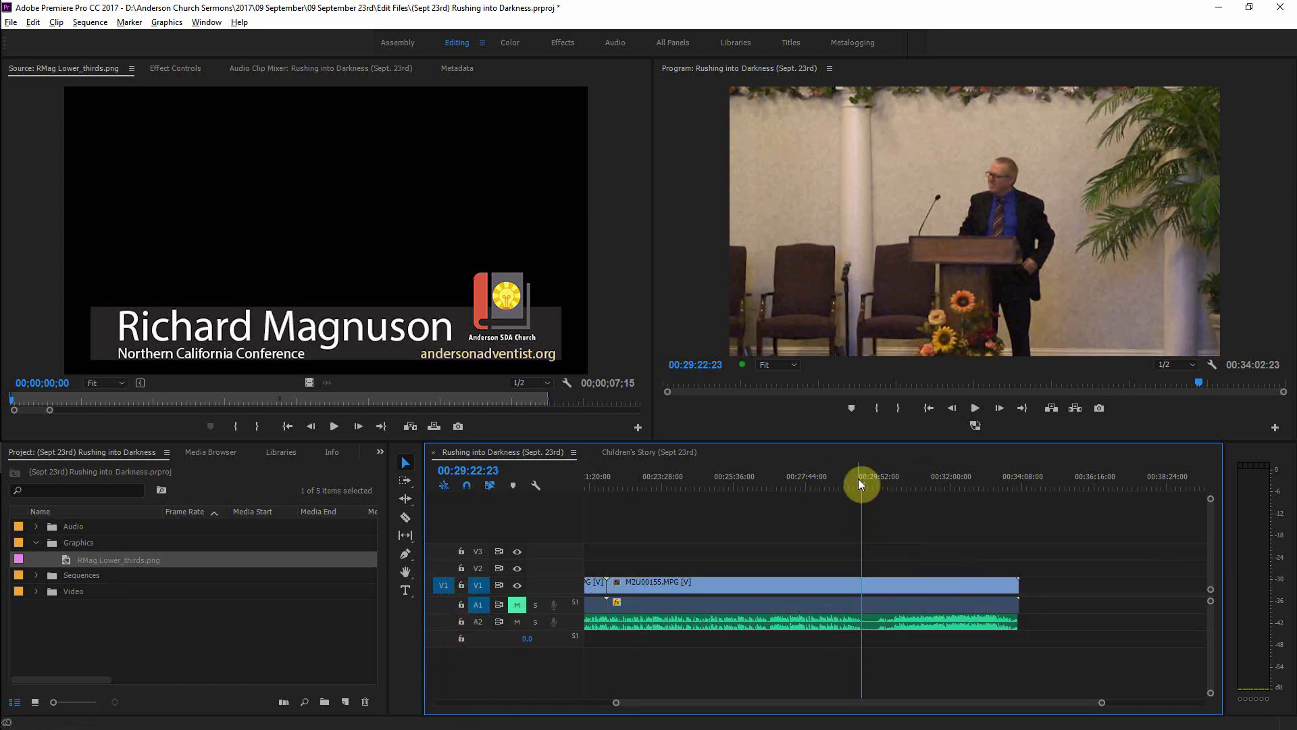
mouse_move(861, 481)
mouse_down()
mouse_move(866, 498)
mouse_move(854, 498)
mouse_up()
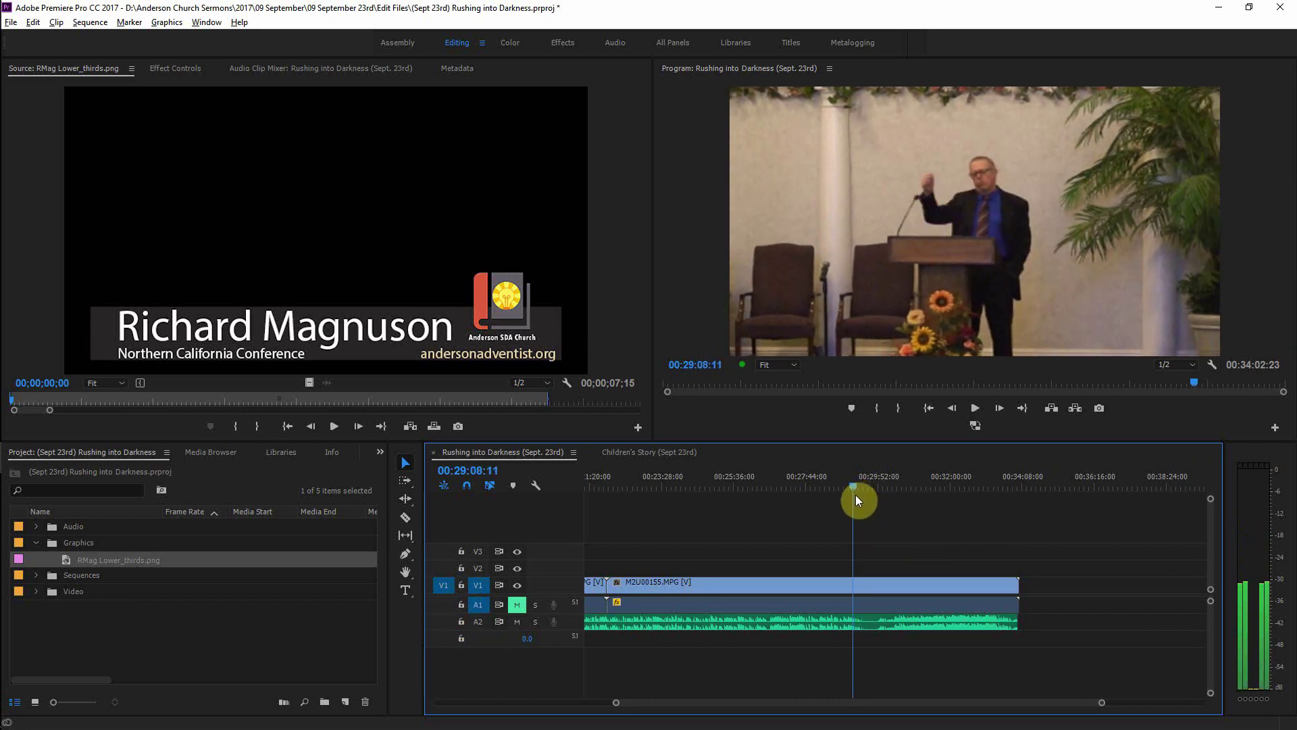
key(c)
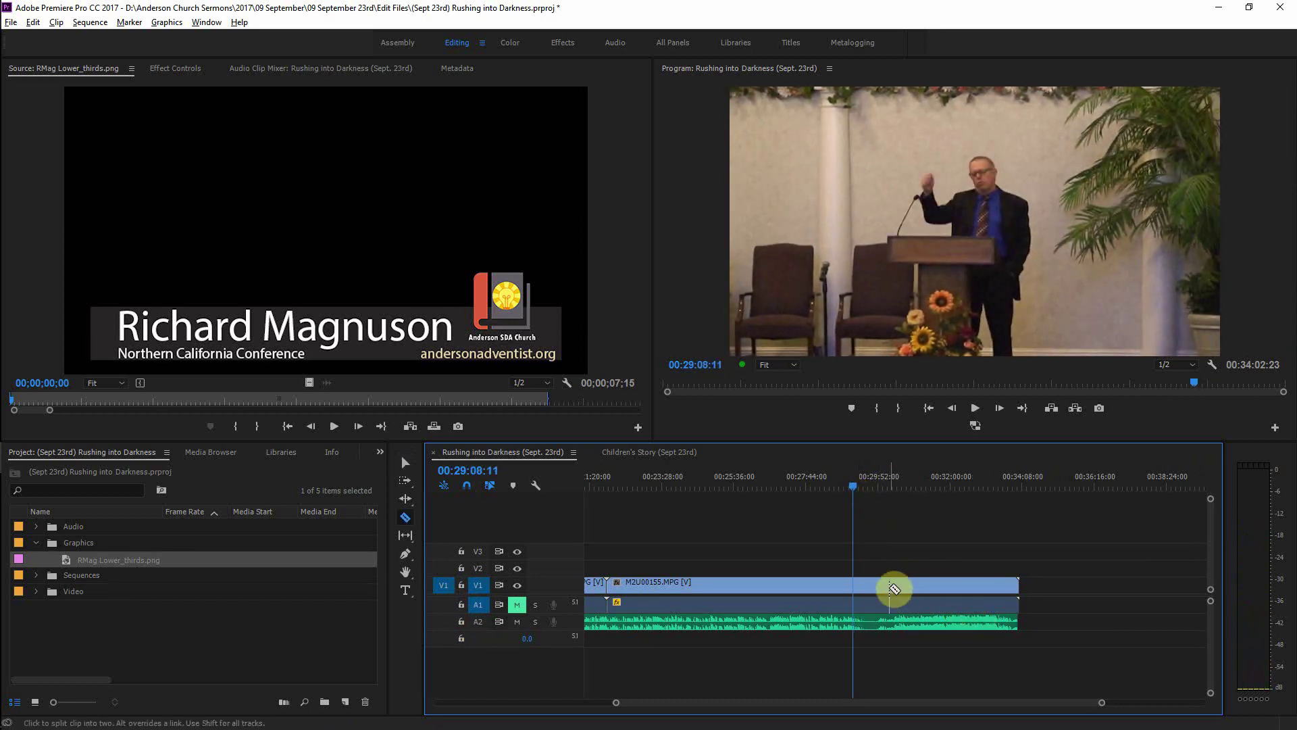
drag(853, 491, 849, 491)
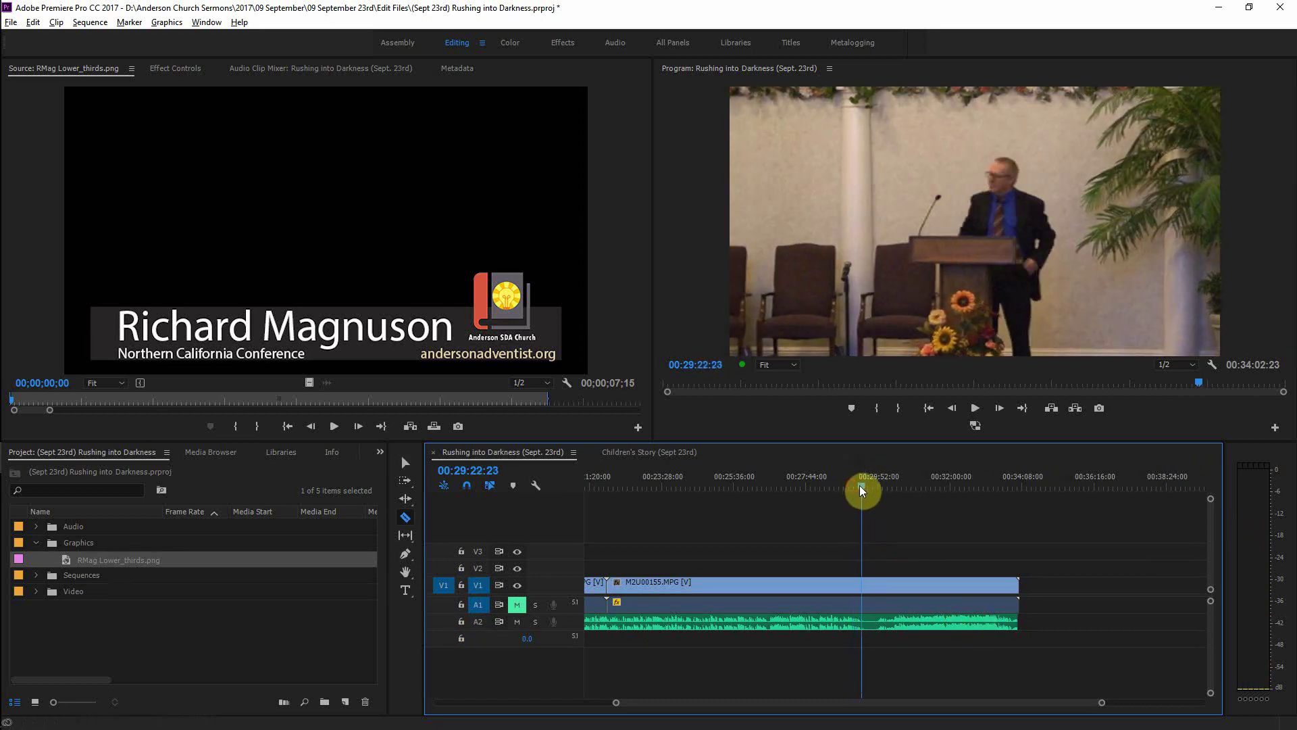
key(space)
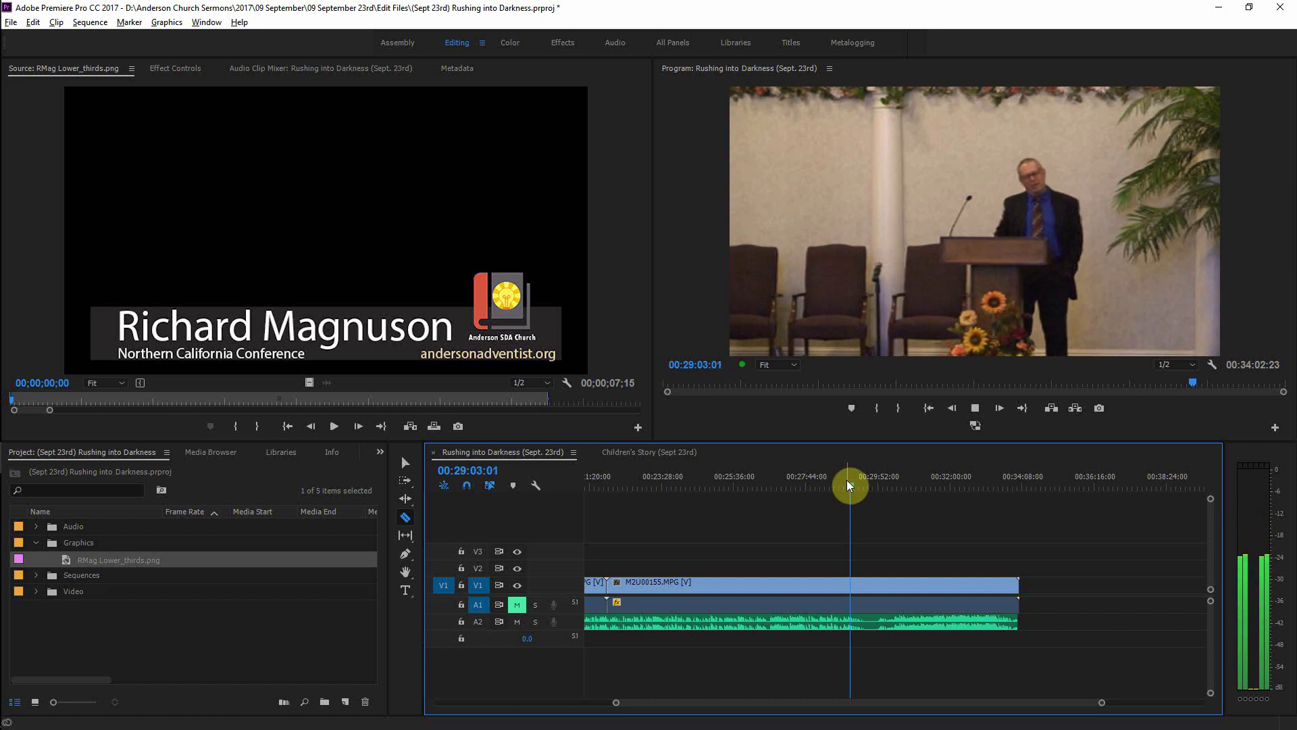
key(=)
key(=)
key(=)
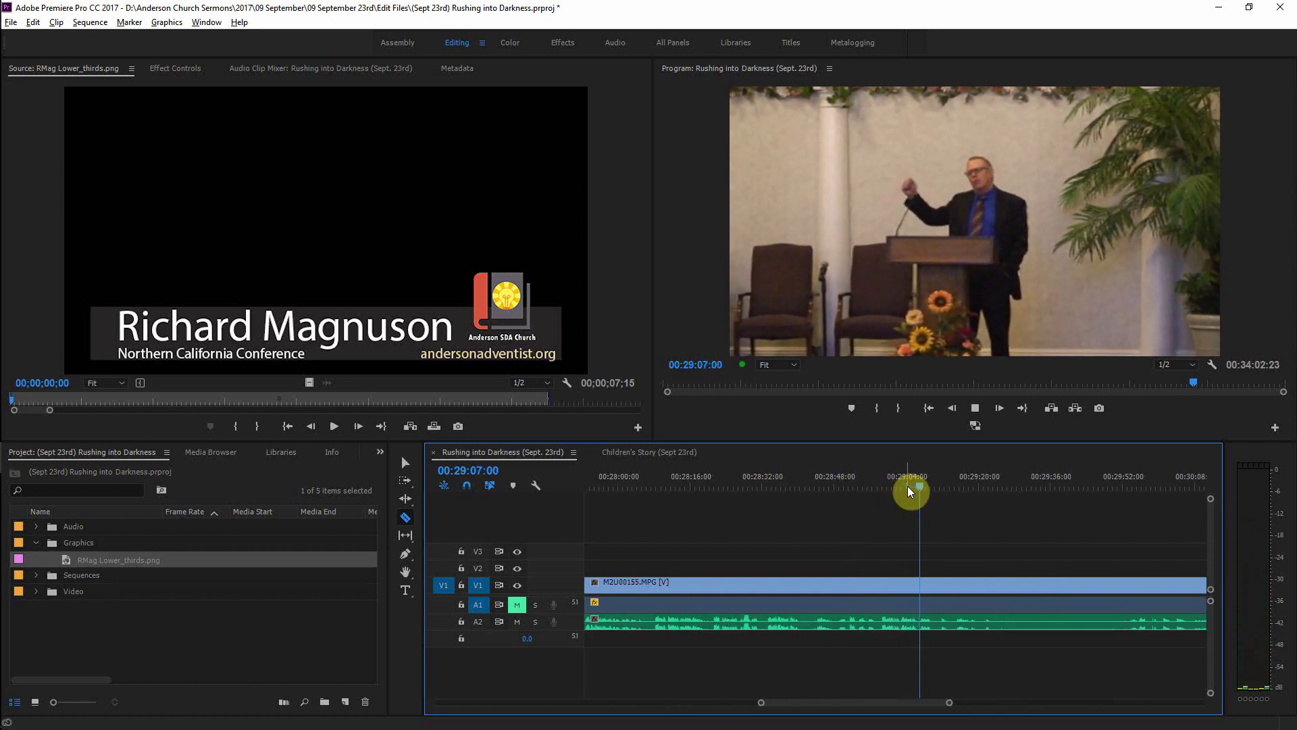
drag(926, 487, 957, 489)
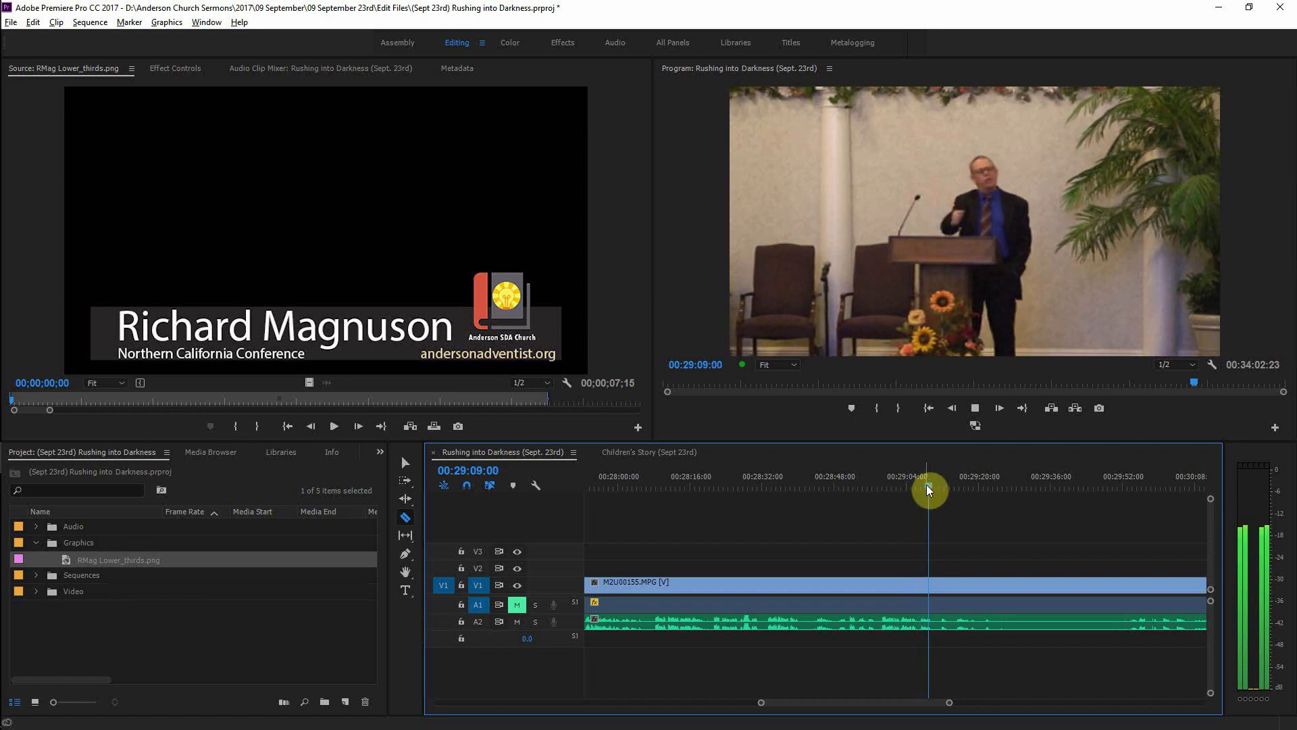
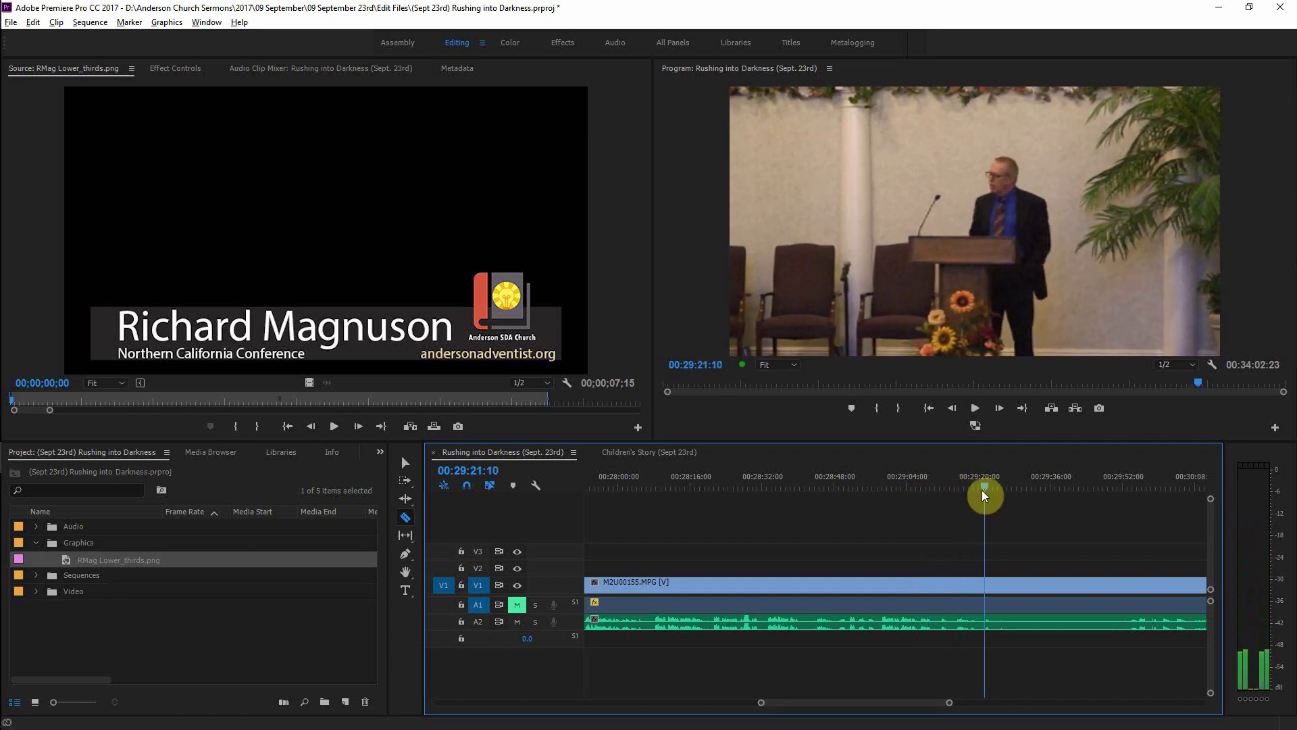
Step: Play and scrub the sermon footage to find 00:29:20:16, zooming in on the timeline
key(space)
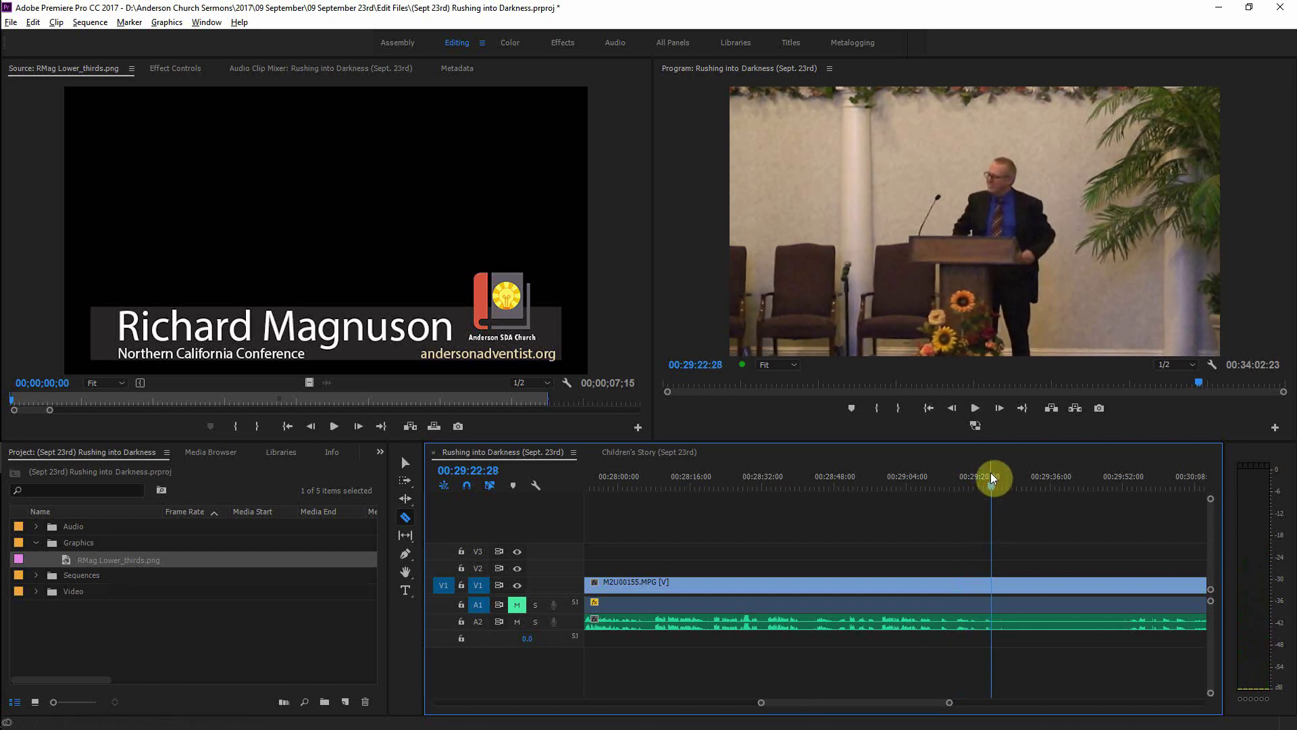
drag(992, 488, 977, 493)
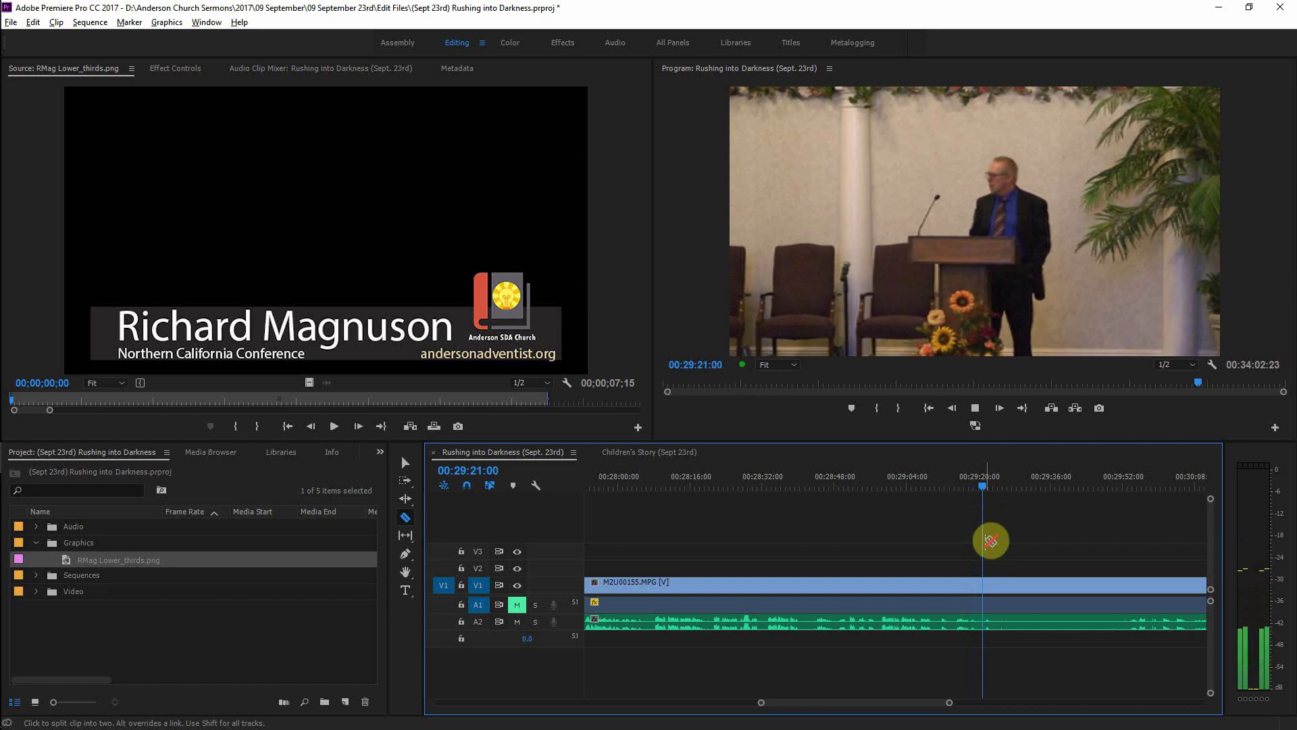
key(space)
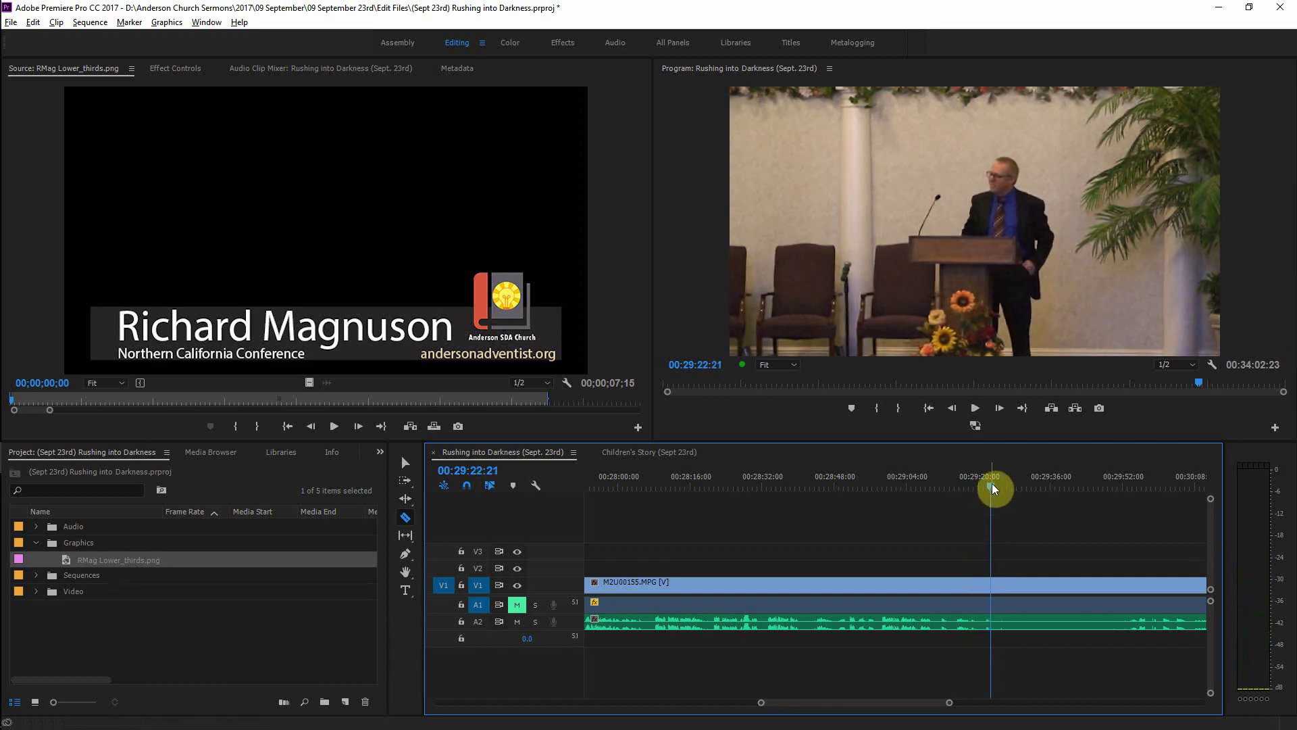
drag(993, 488, 975, 496)
key(space)
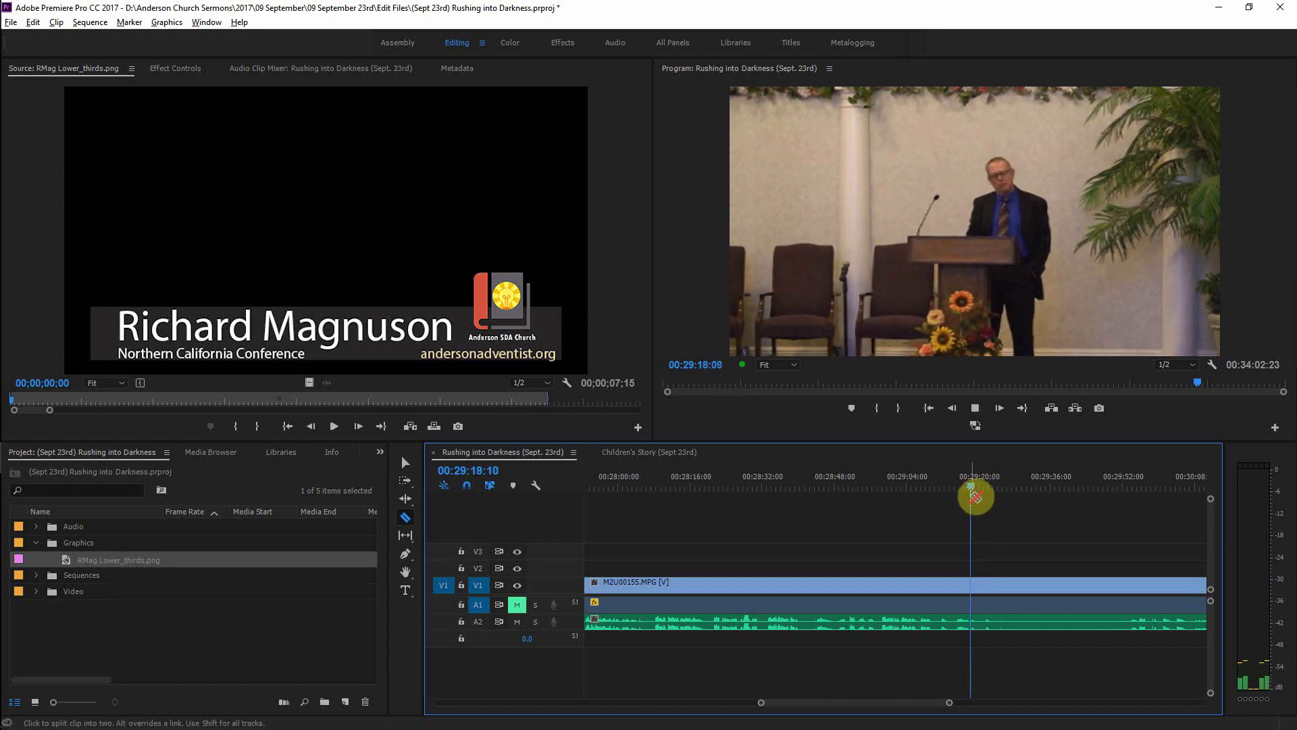
key(equal)
key(equal)
key(equal)
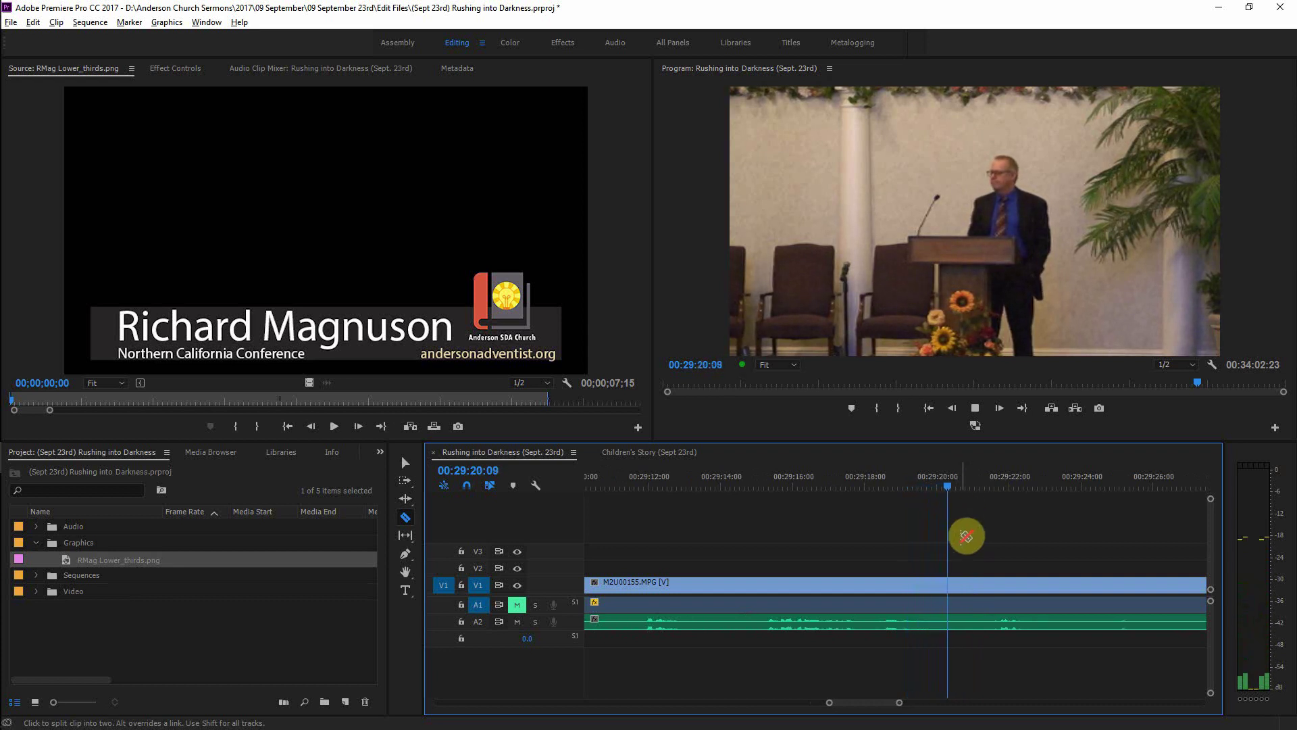
key(space)
Step: Split the M2U00155 clip and its audio at 00:29:20:16, then zoom back out
click(960, 585)
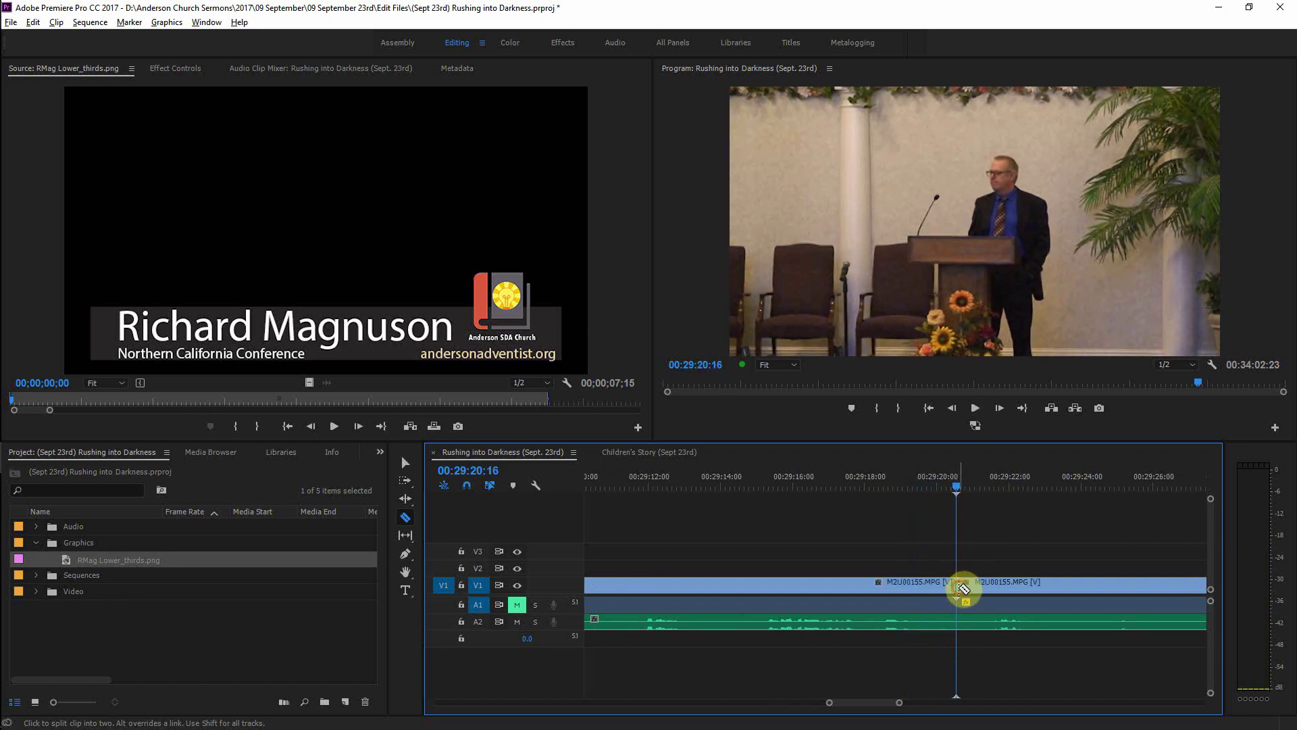
click(960, 620)
key(minus)
key(minus)
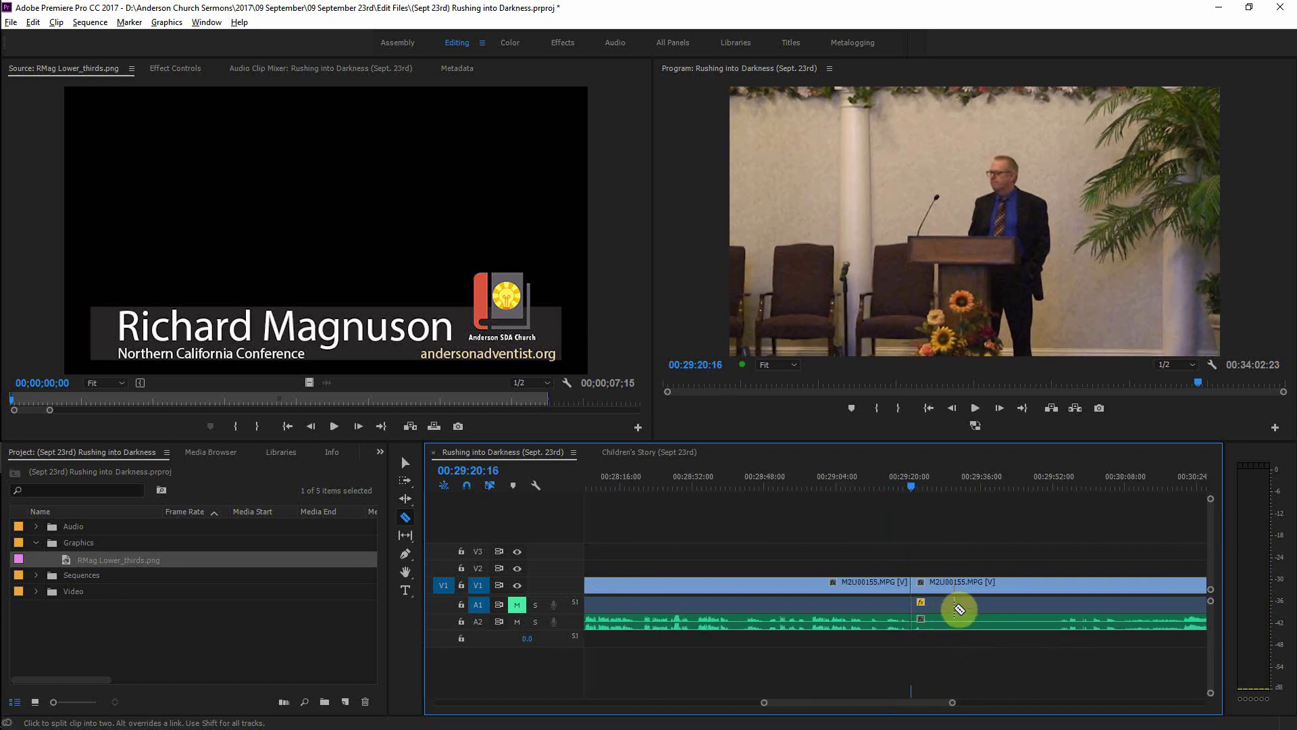
key(minus)
key(minus)
key(minus)
key(minus)
key(minus)
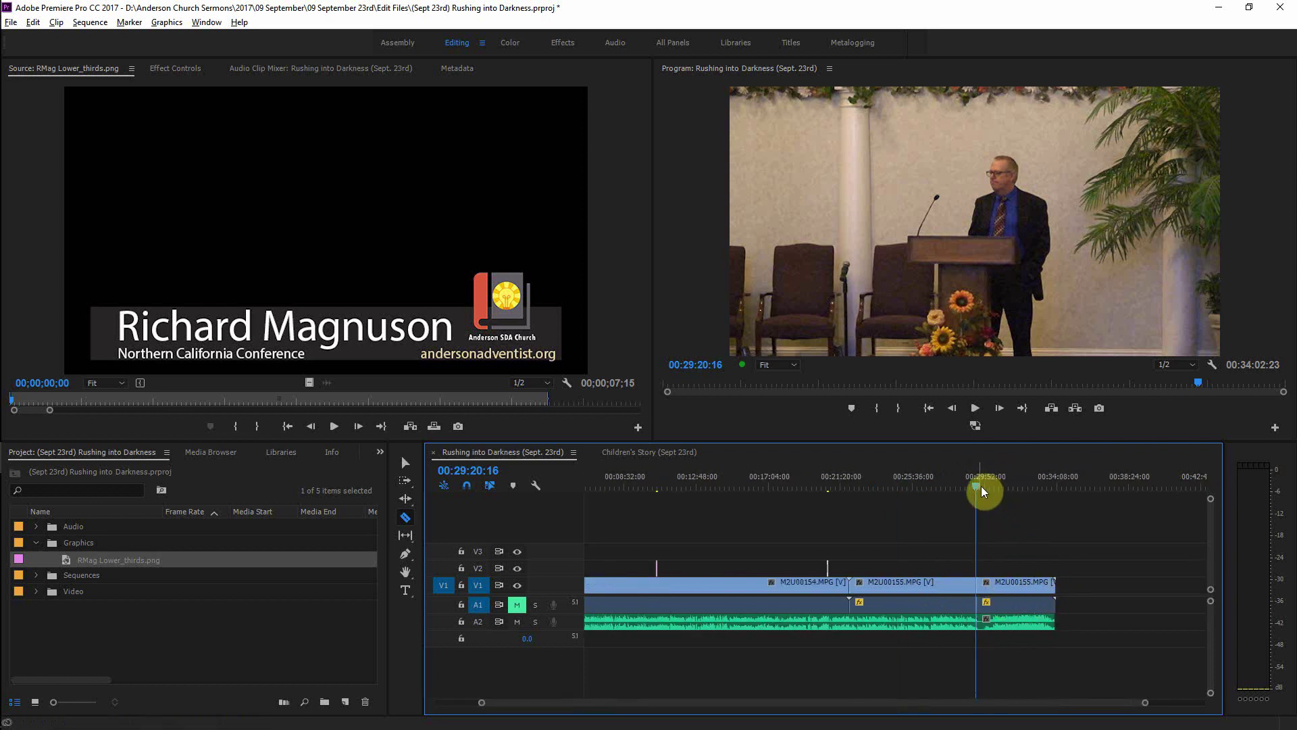
drag(982, 486, 1049, 496)
Step: Cut the sermon clip at 00:33:24:26, where the next speaker reaches the podium
key(equal)
key(equal)
key(equal)
key(equal)
key(equal)
key(equal)
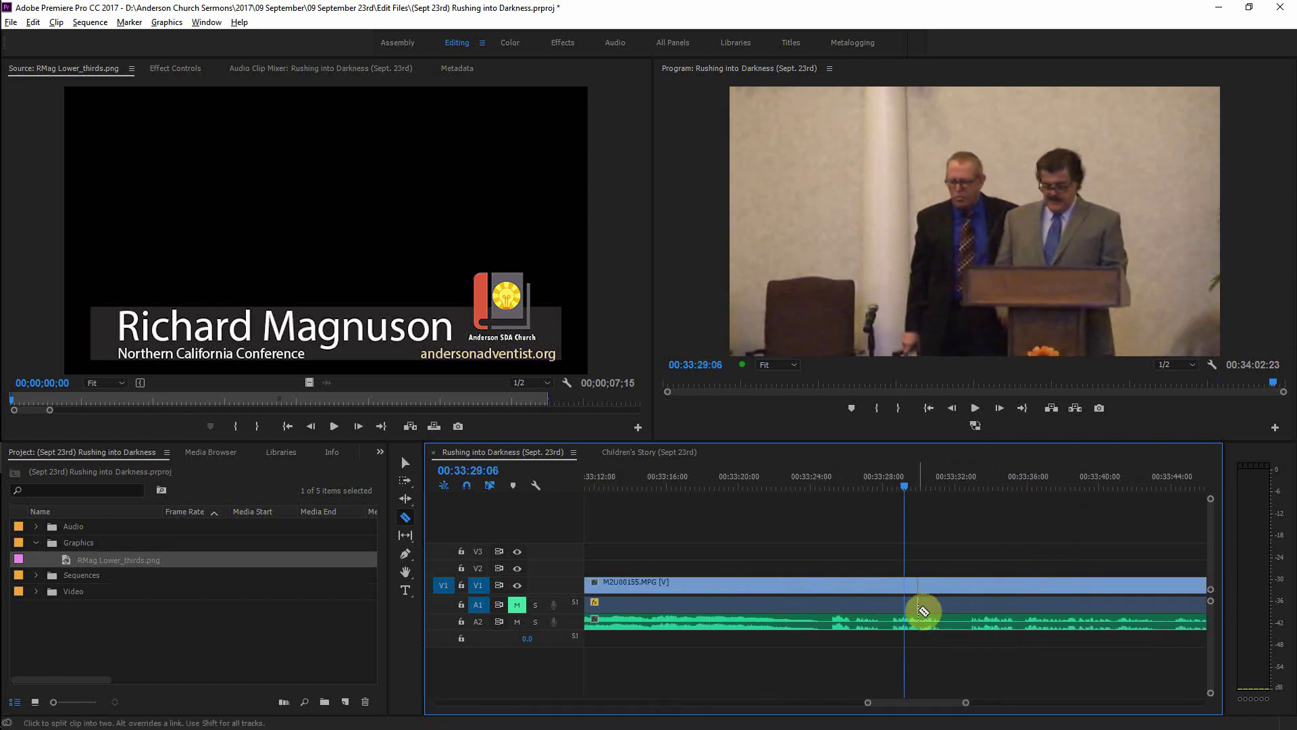
drag(915, 487, 796, 510)
key(space)
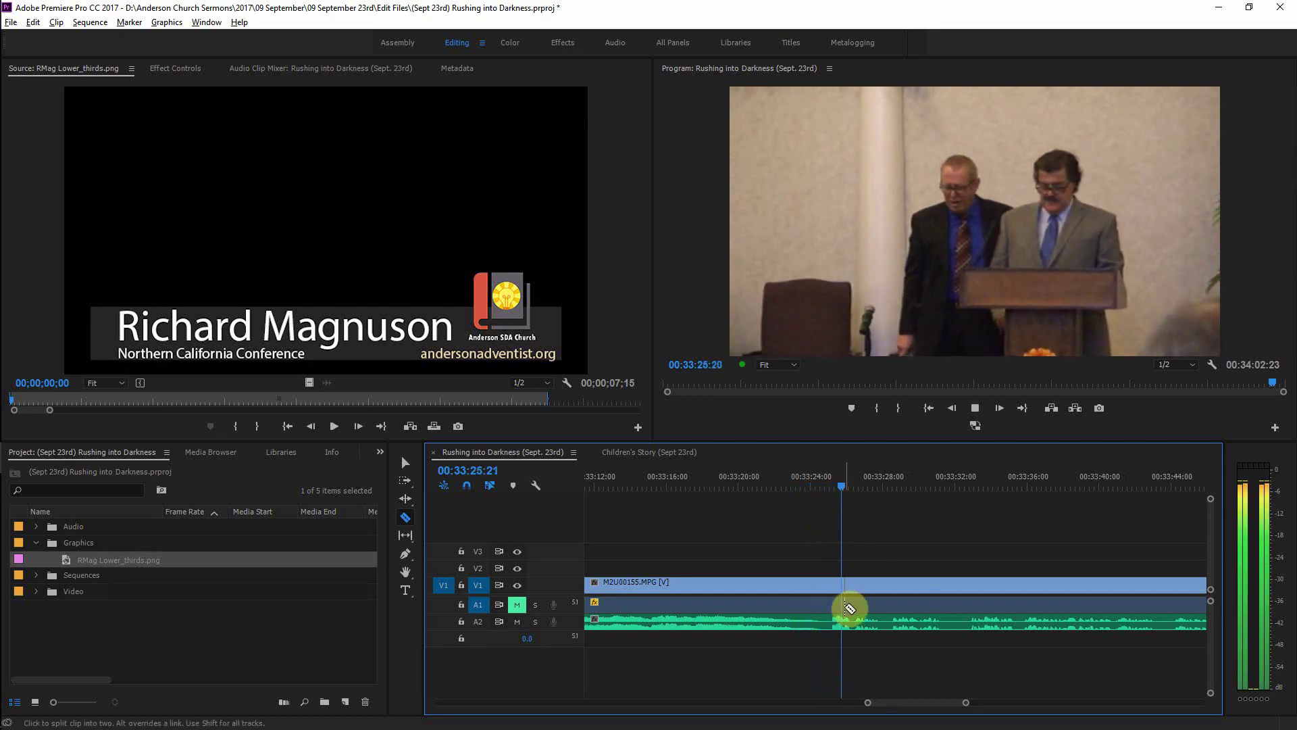
click(844, 485)
drag(846, 486, 808, 498)
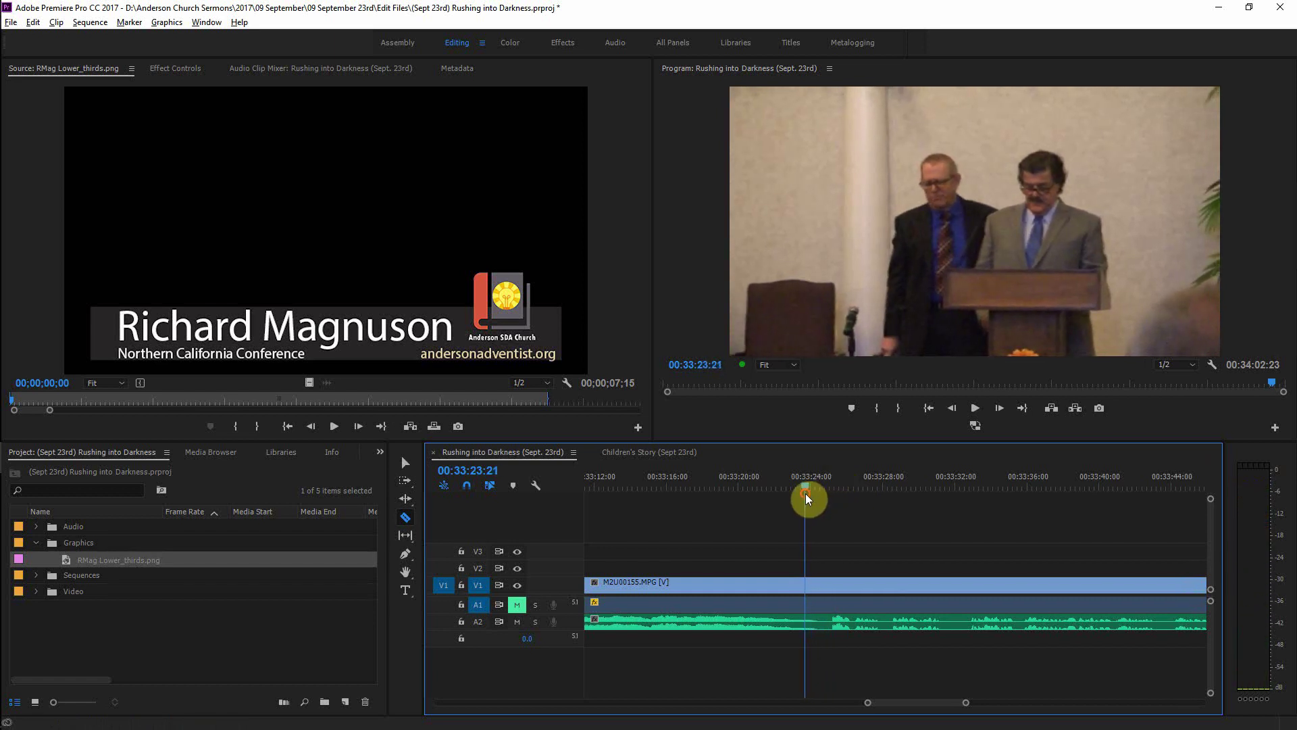
drag(808, 499, 826, 514)
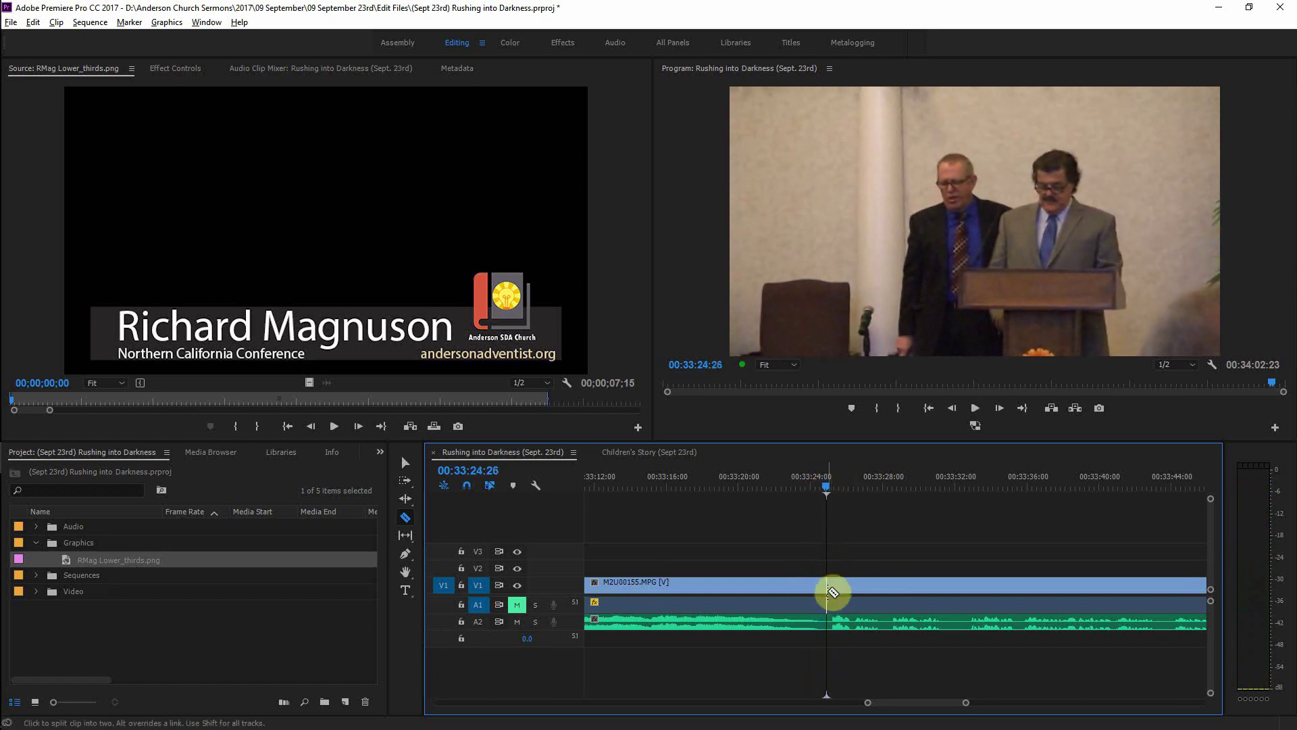
click(827, 589)
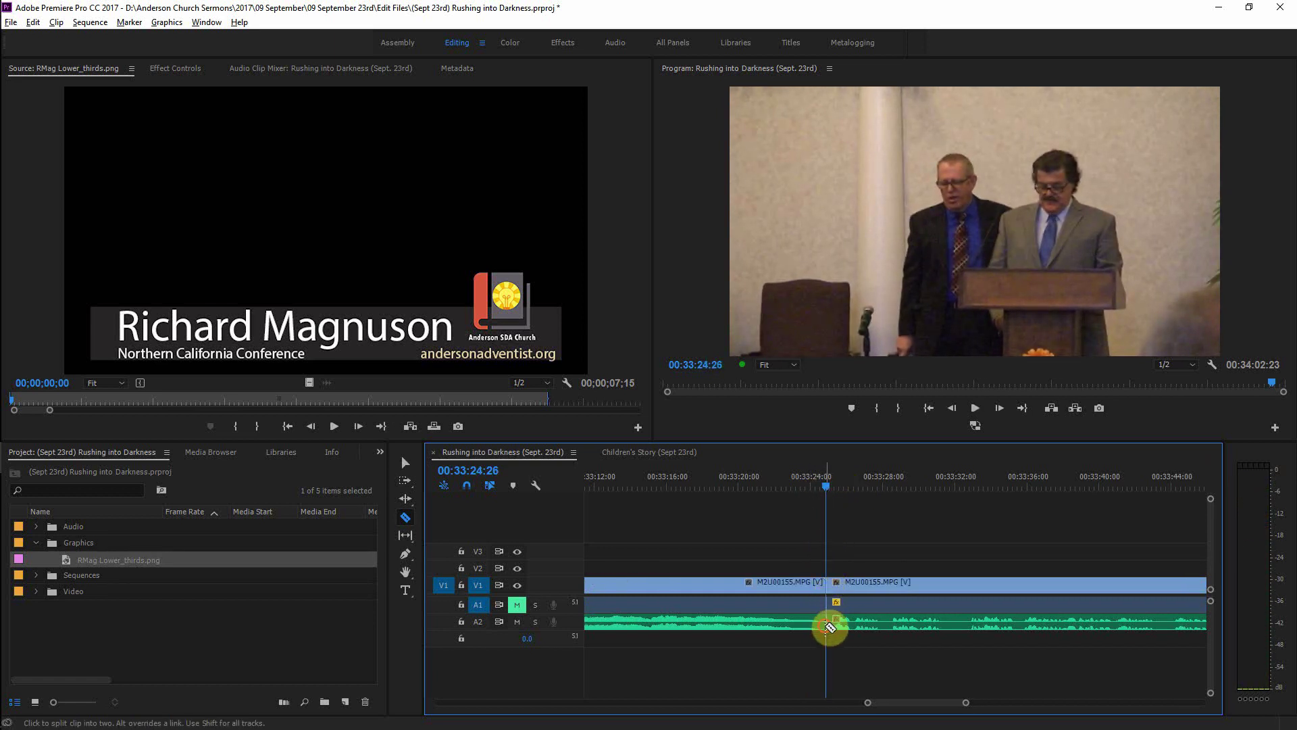
Step: Temporarily unmute A1 and play through the new cut to check the audio
click(516, 604)
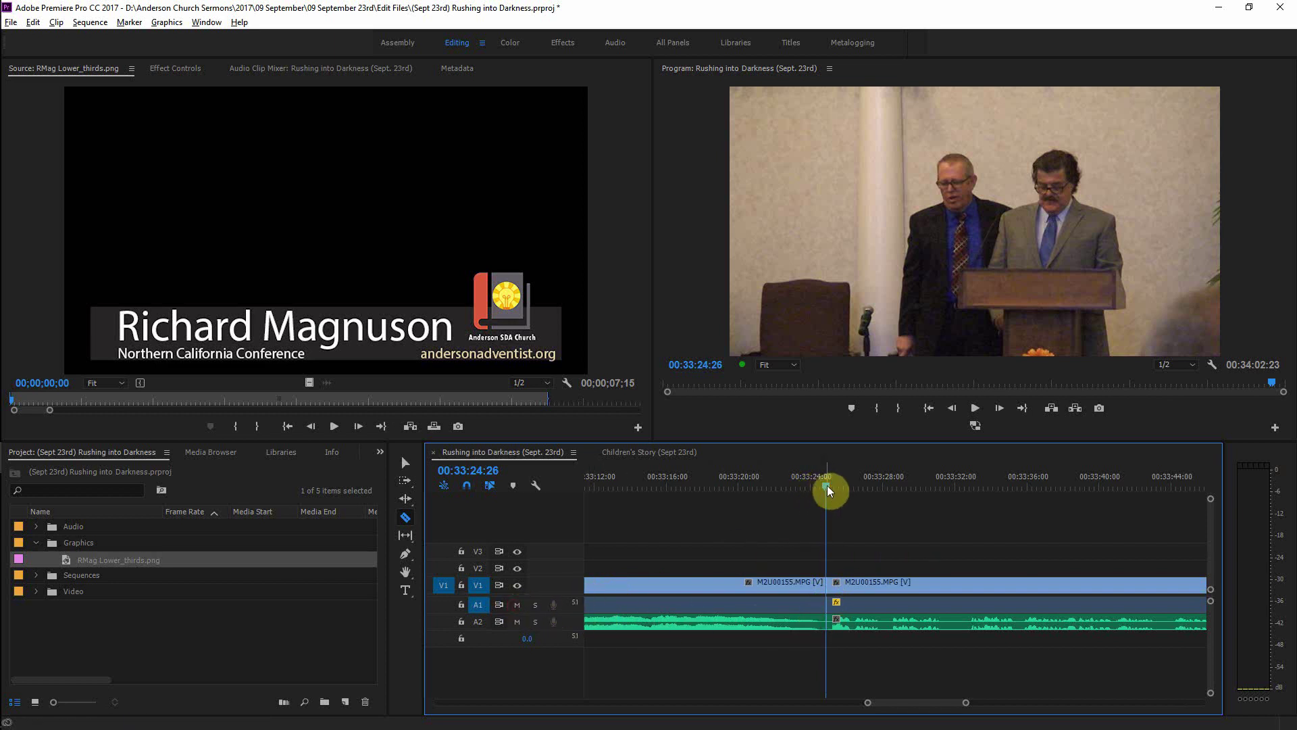
key(space)
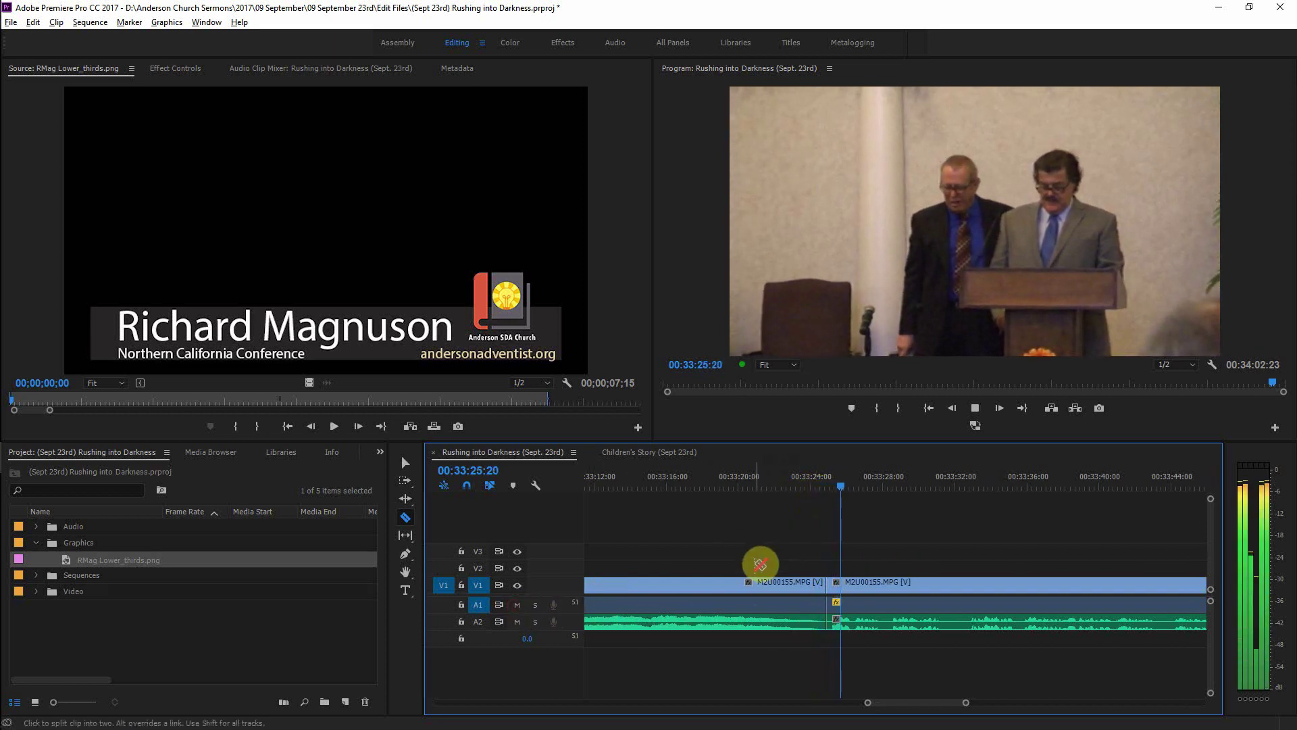
key(space)
click(518, 604)
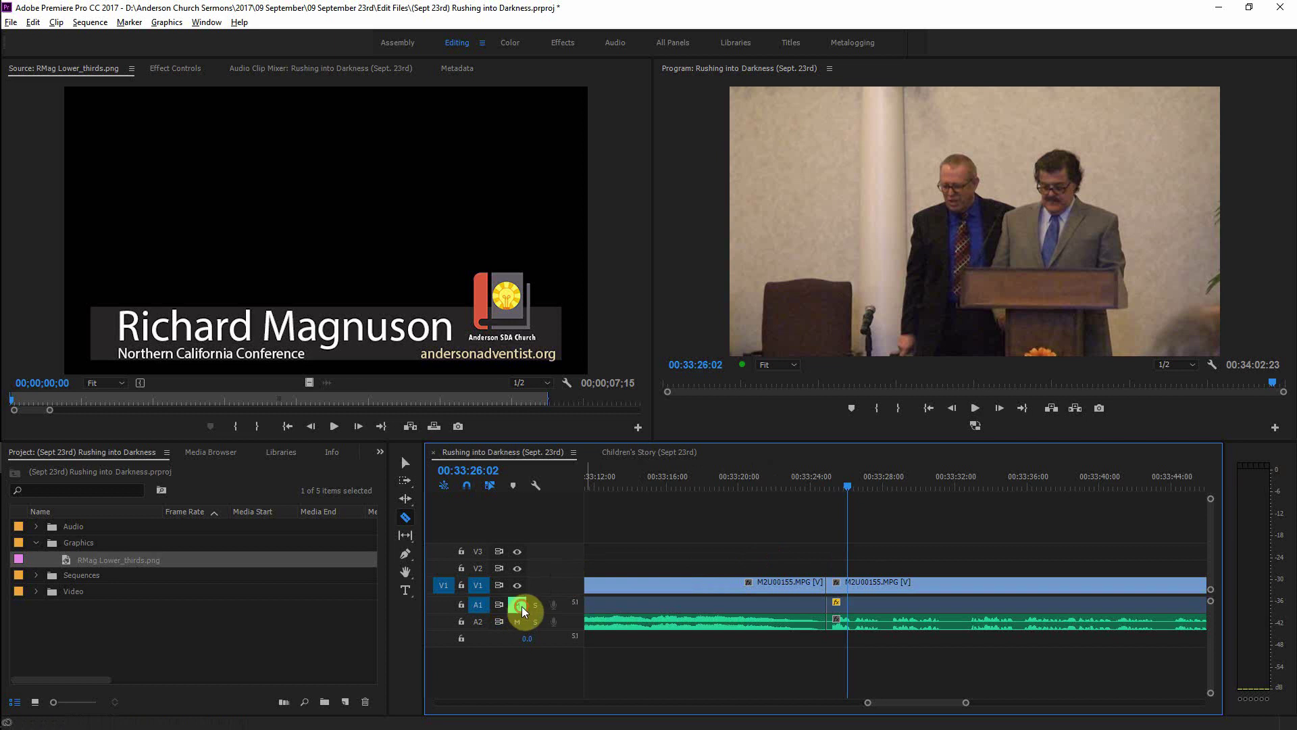
Step: Save the project and select the clip section between the two cuts
key(ctrl+s)
key(minus)
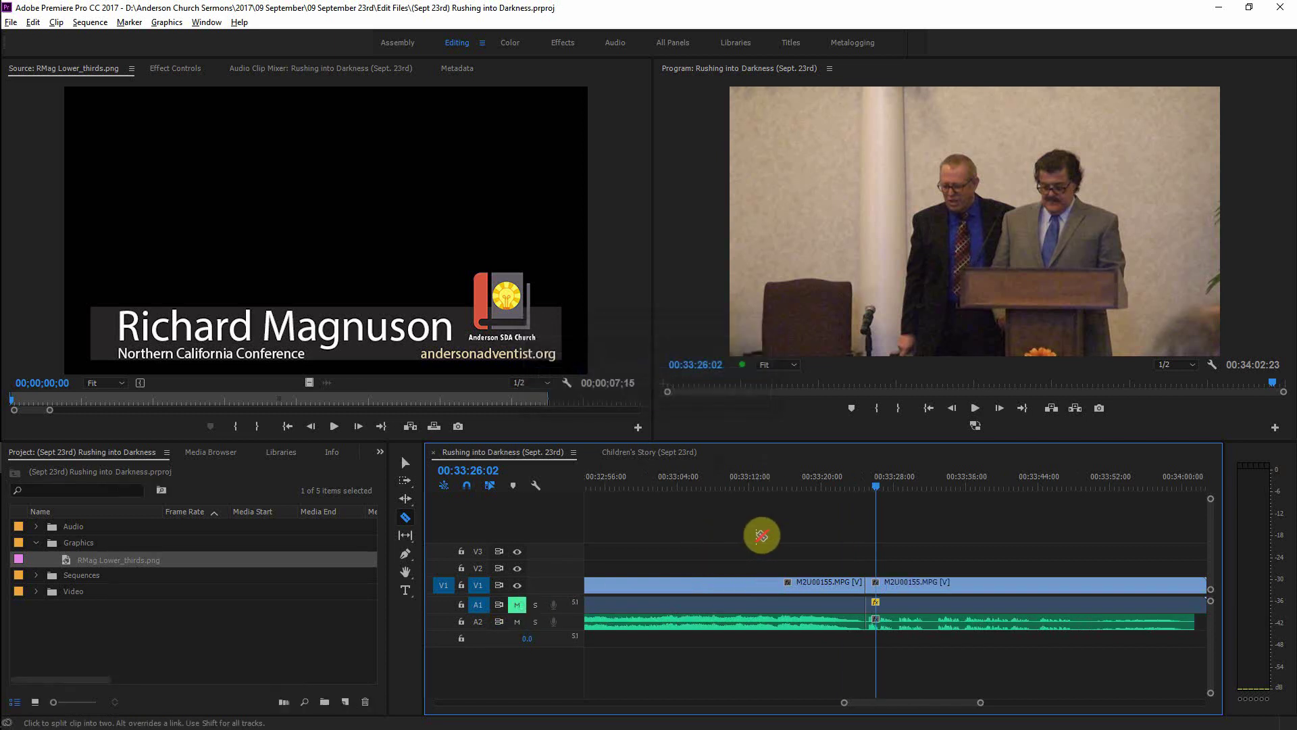
key(minus)
key(minus)
key(minus)
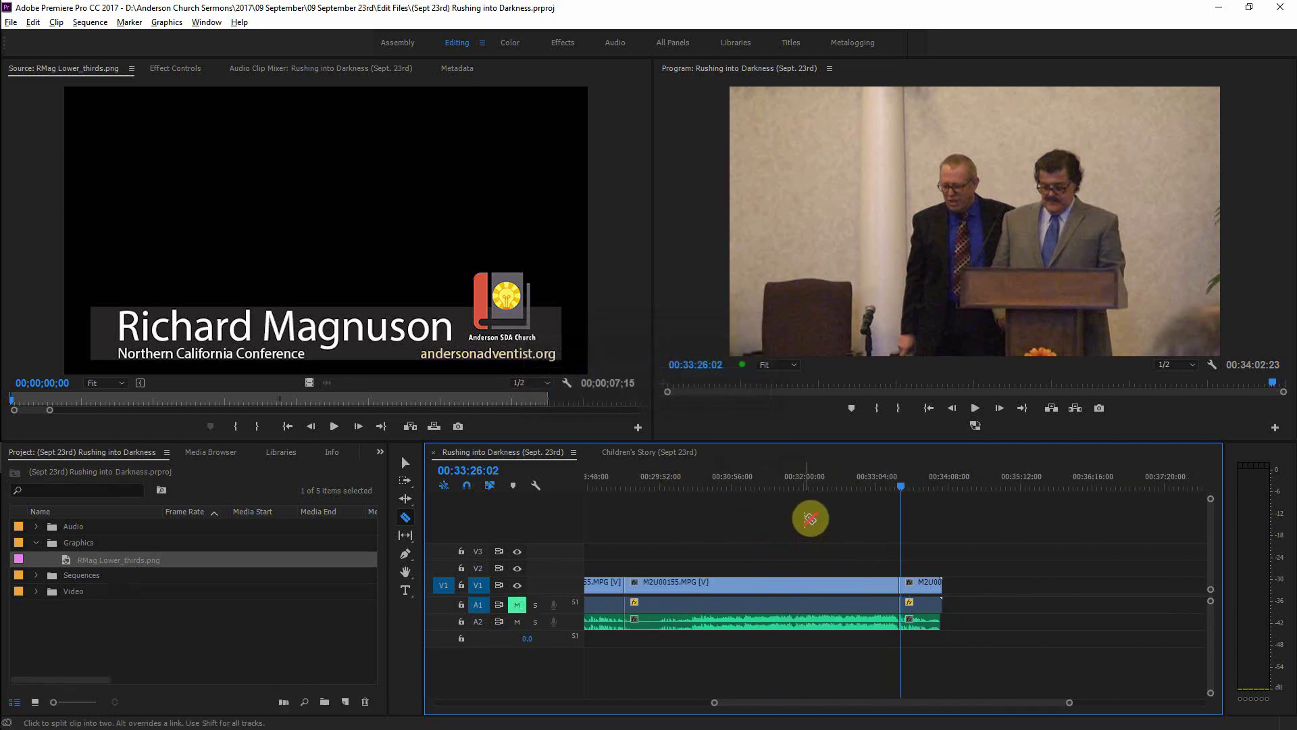
key(v)
drag(810, 518, 768, 646)
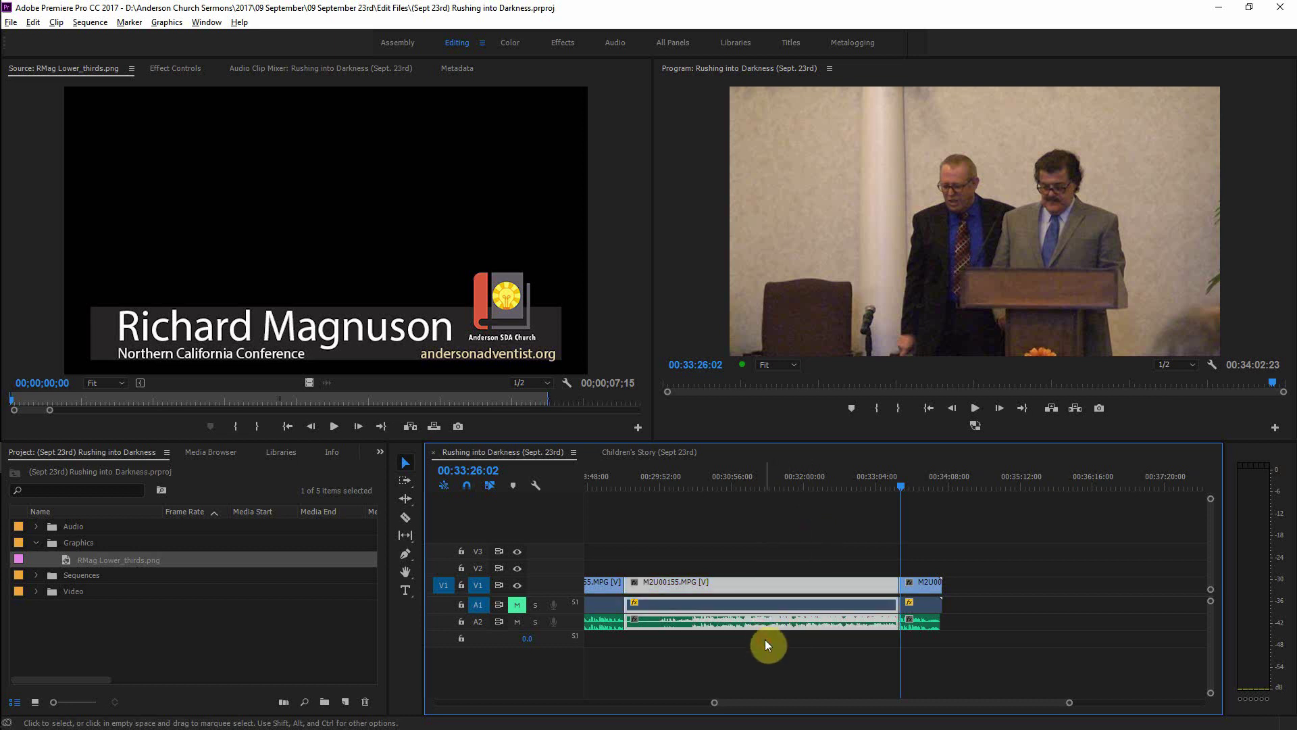
Step: Ripple delete the selected middle section, then split the clip at 00:29:45:20
key(shift+Delete)
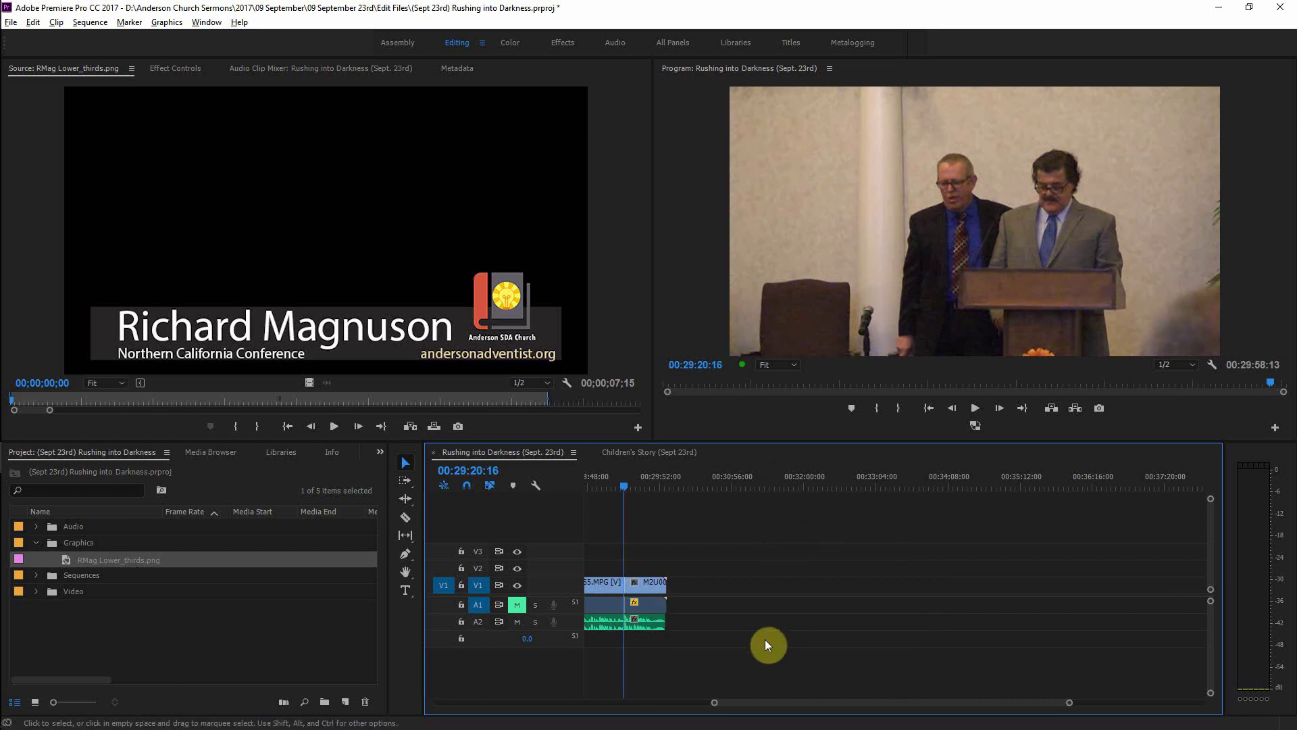
key(equal)
key(equal)
mouse_move(922, 491)
mouse_down()
mouse_move(1032, 496)
mouse_move(1003, 496)
mouse_up()
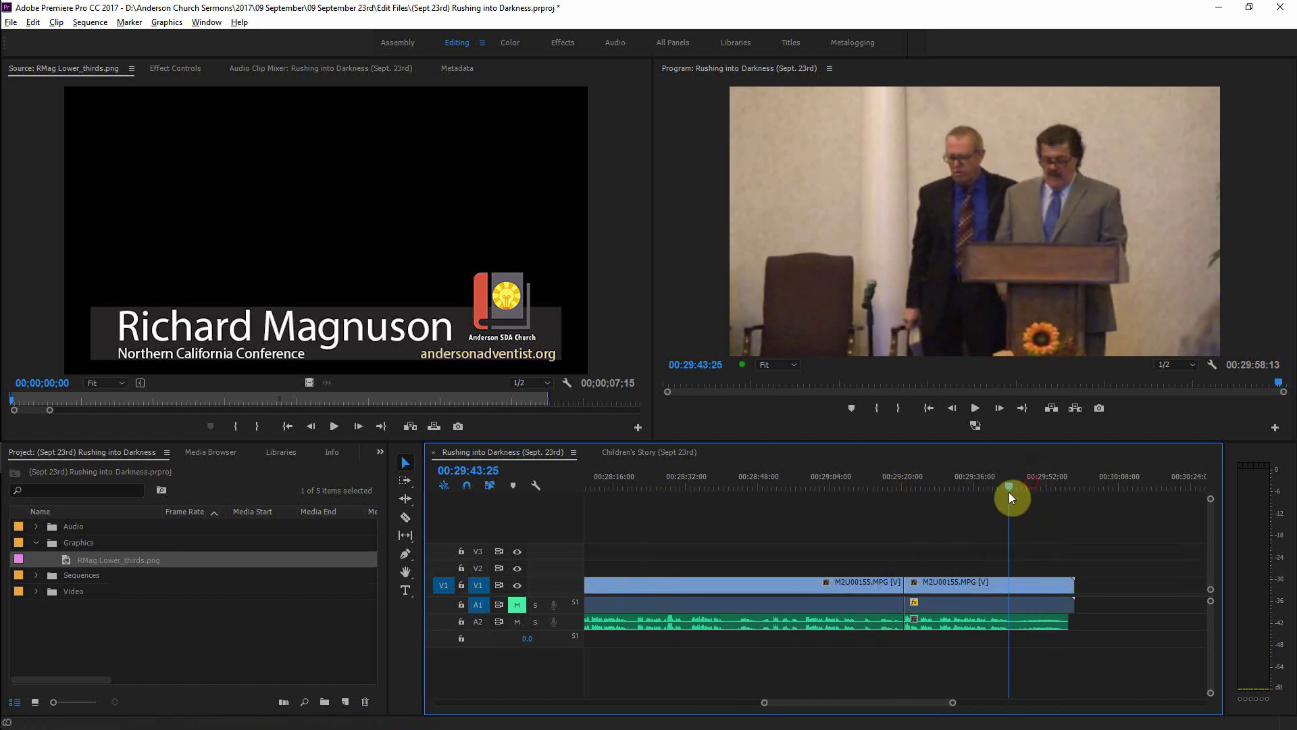
key(space)
key(equal)
key(equal)
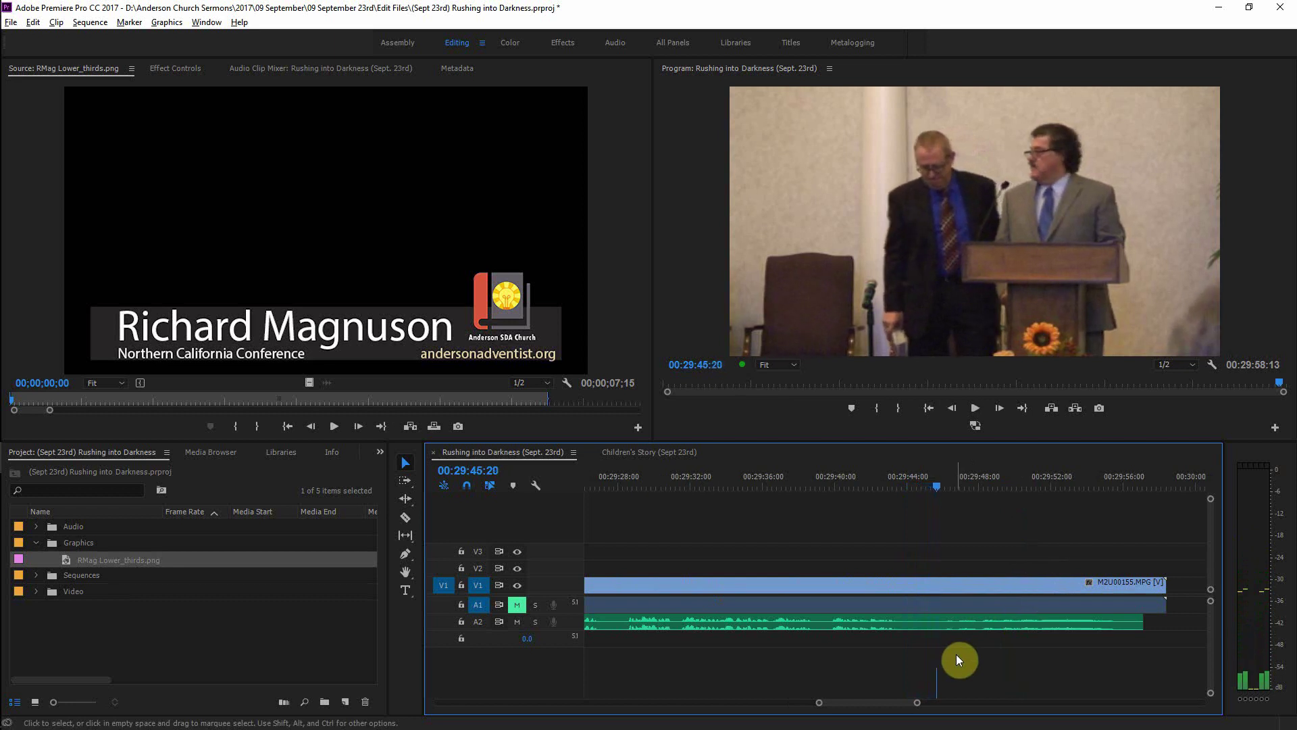
key(space)
key(c)
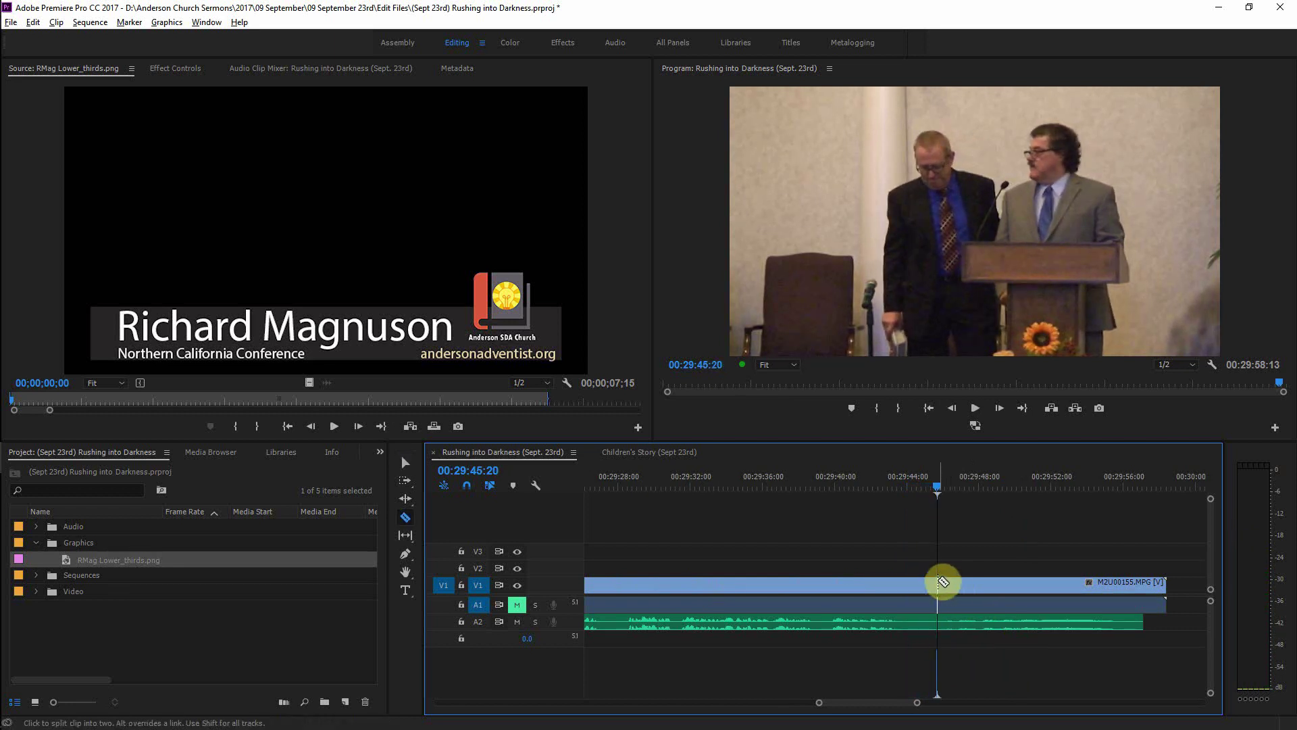
click(944, 613)
Step: Delete the leftover footage after 00:29:45:20 and save the project
key(v)
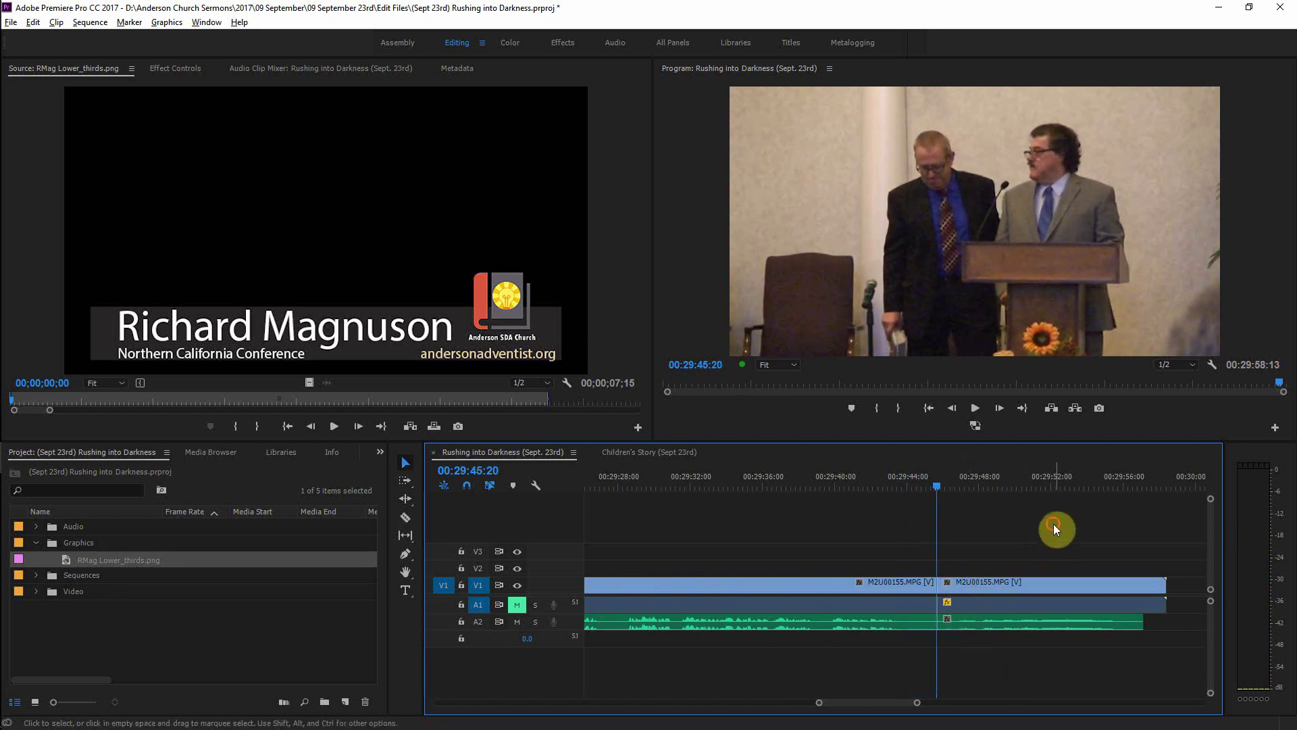
drag(1053, 527, 1039, 660)
key(Delete)
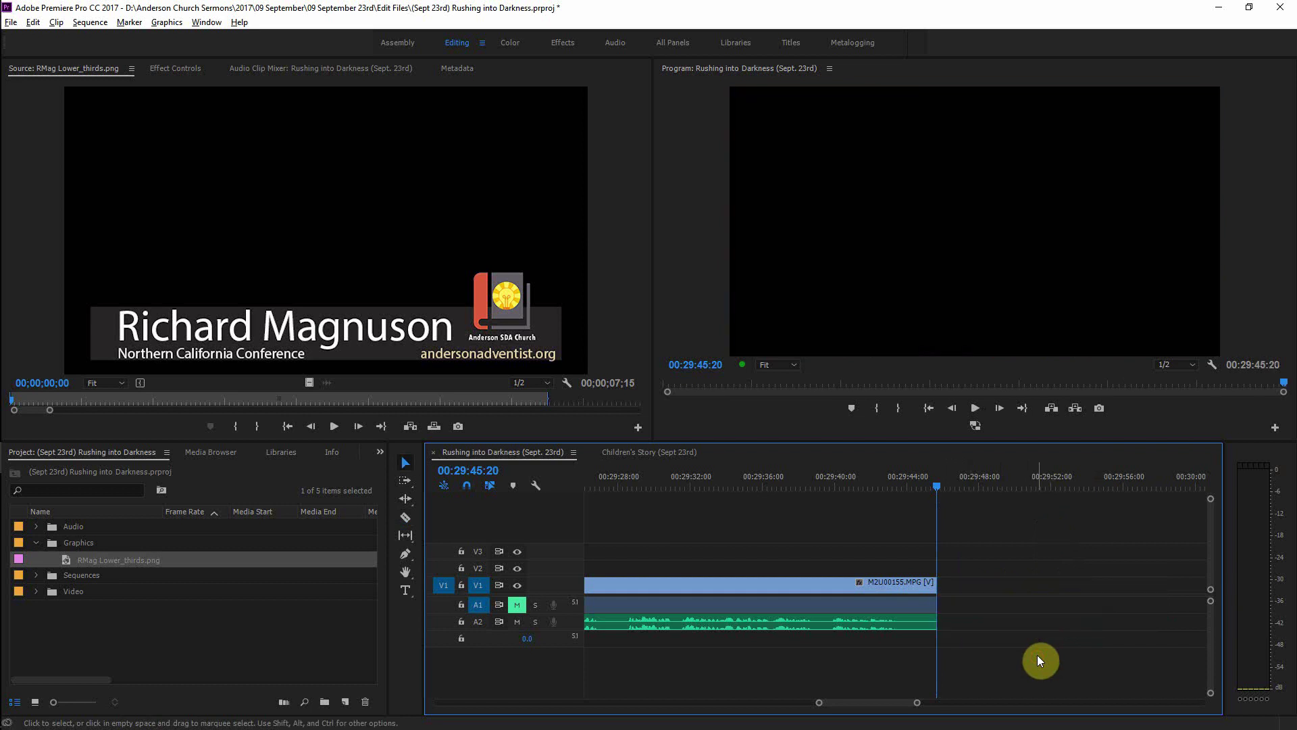
key(ctrl+s)
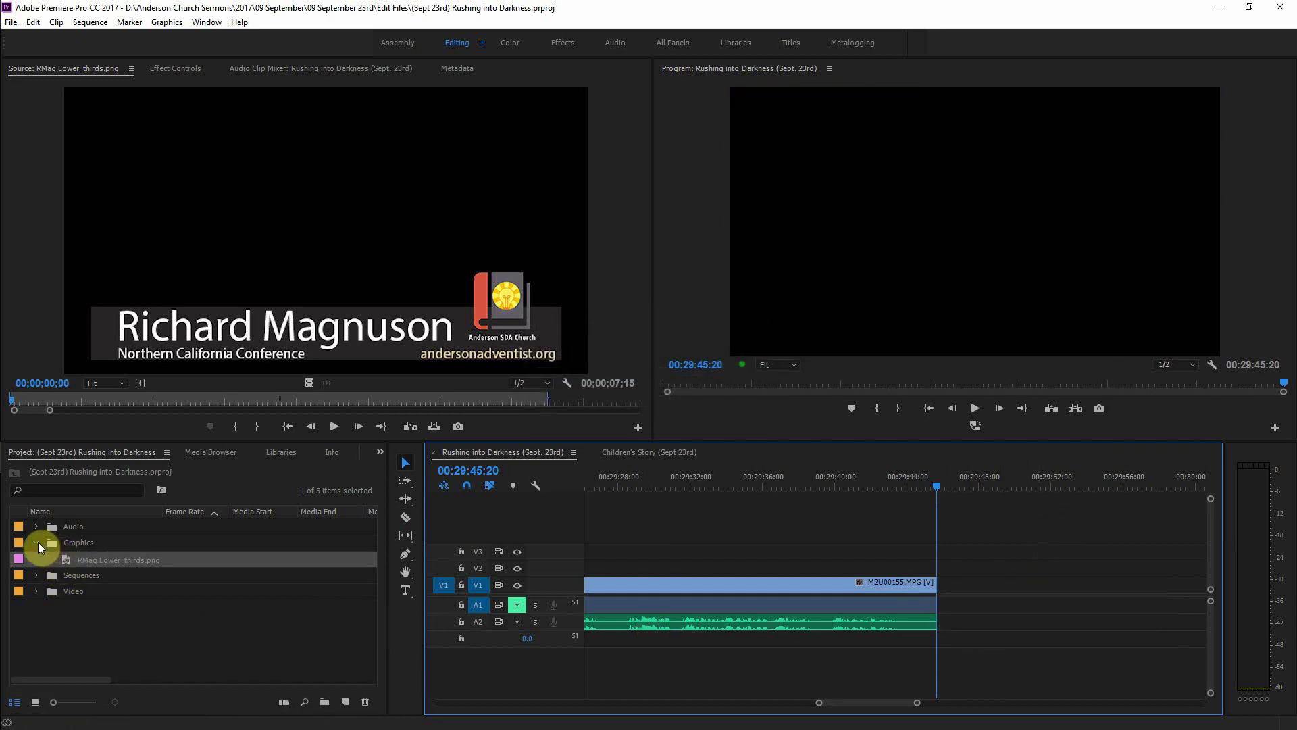
Step: Import the Sept. 16th project file from the 09 September 16th Edit Files folder
click(84, 619)
click(52, 543)
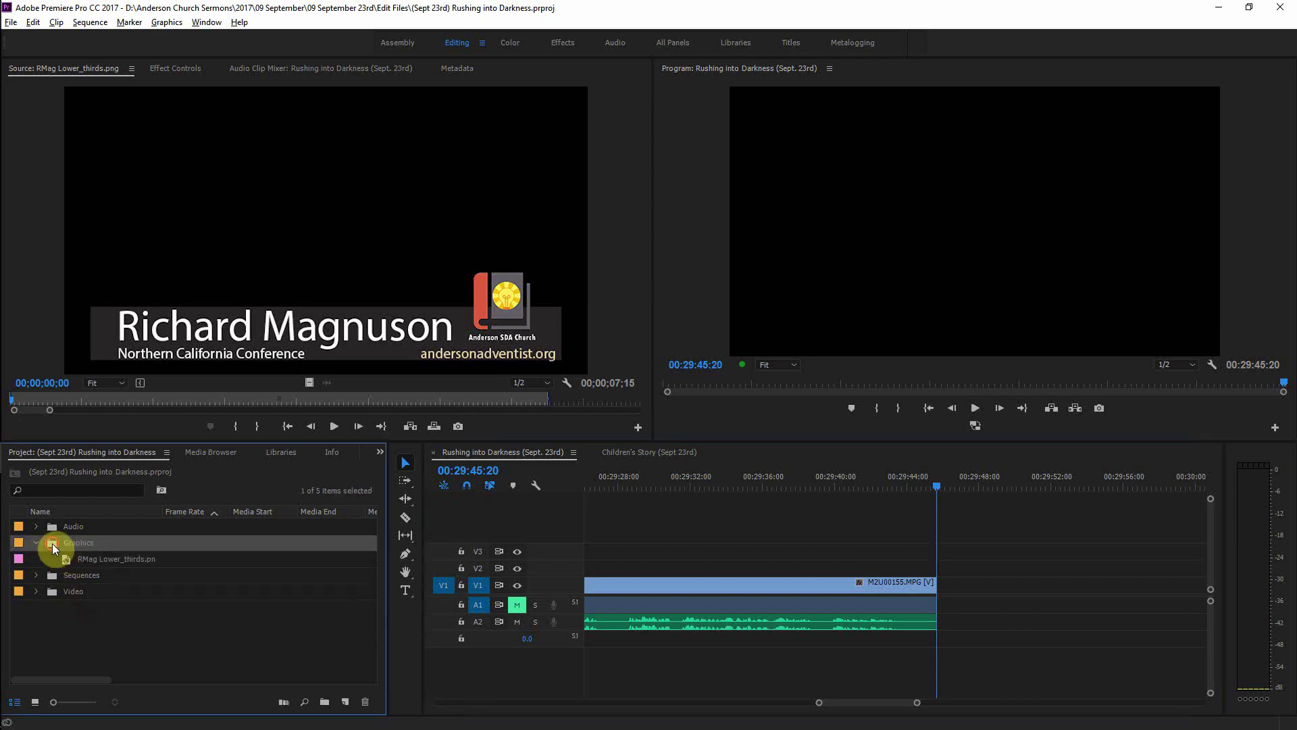
click(11, 22)
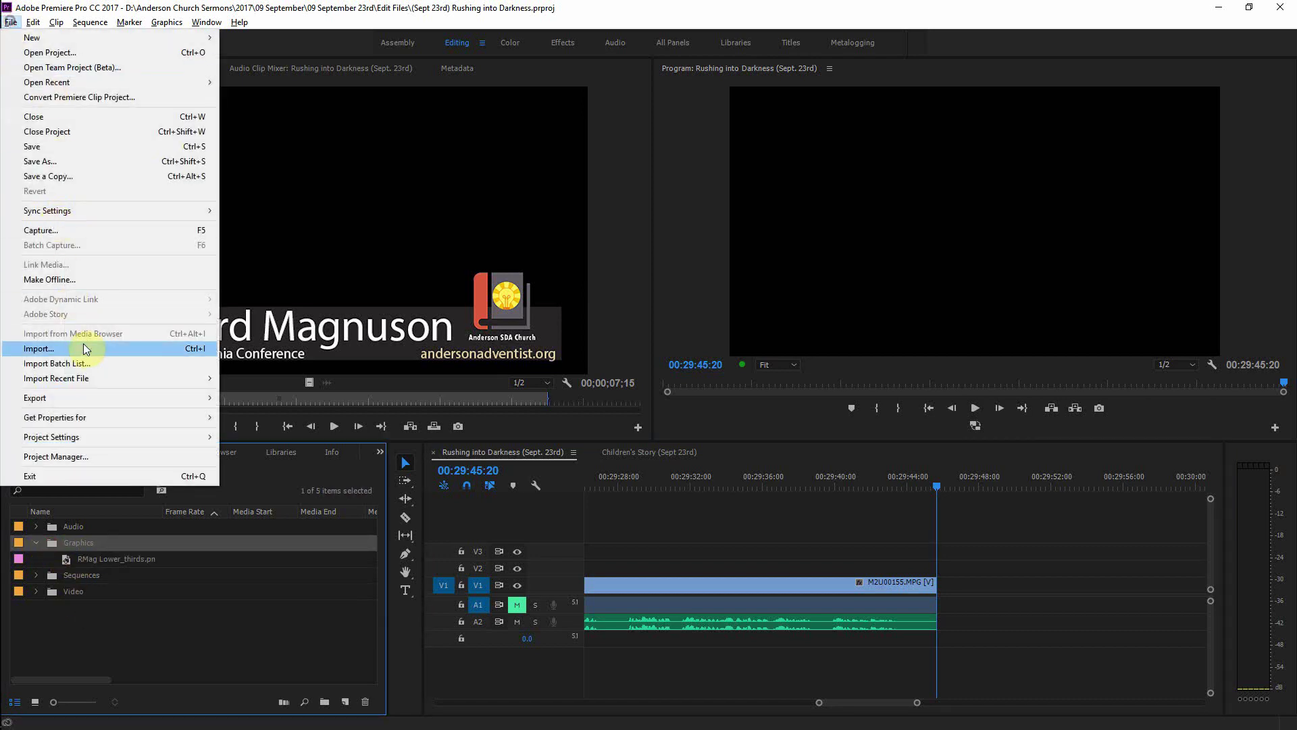
click(84, 347)
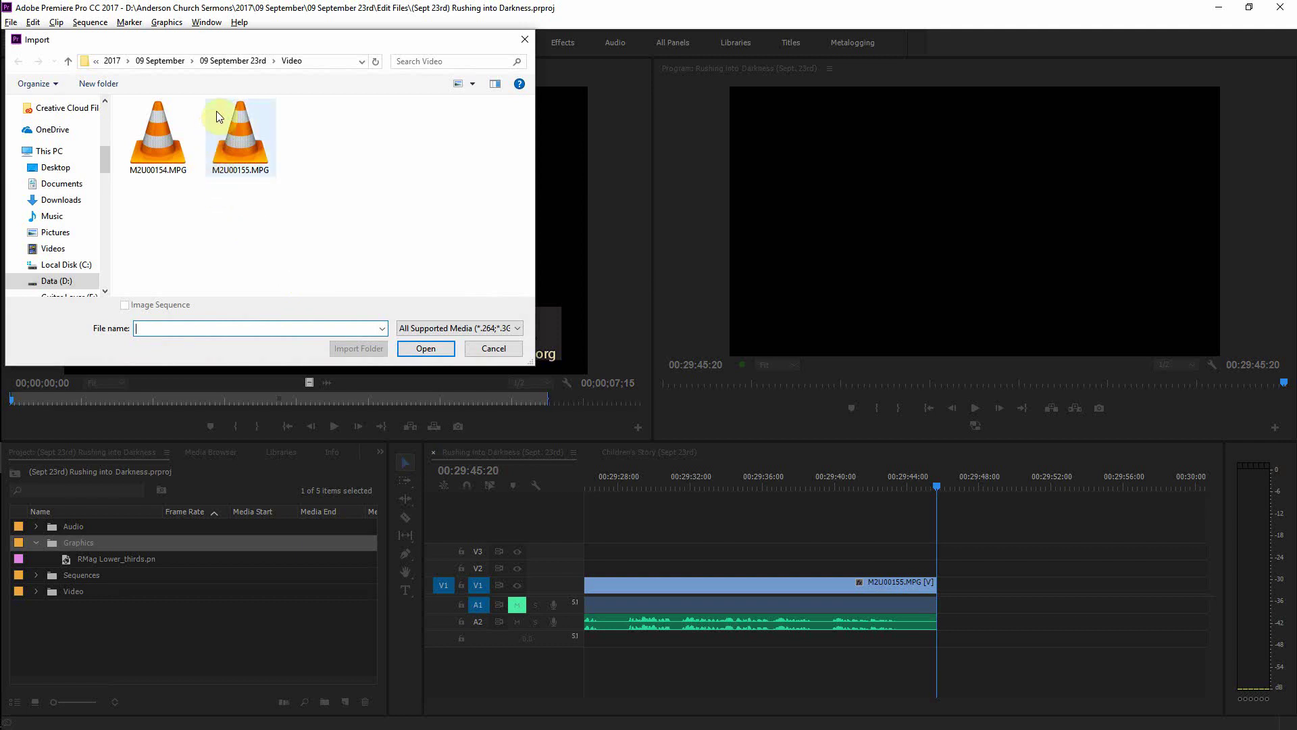
click(168, 63)
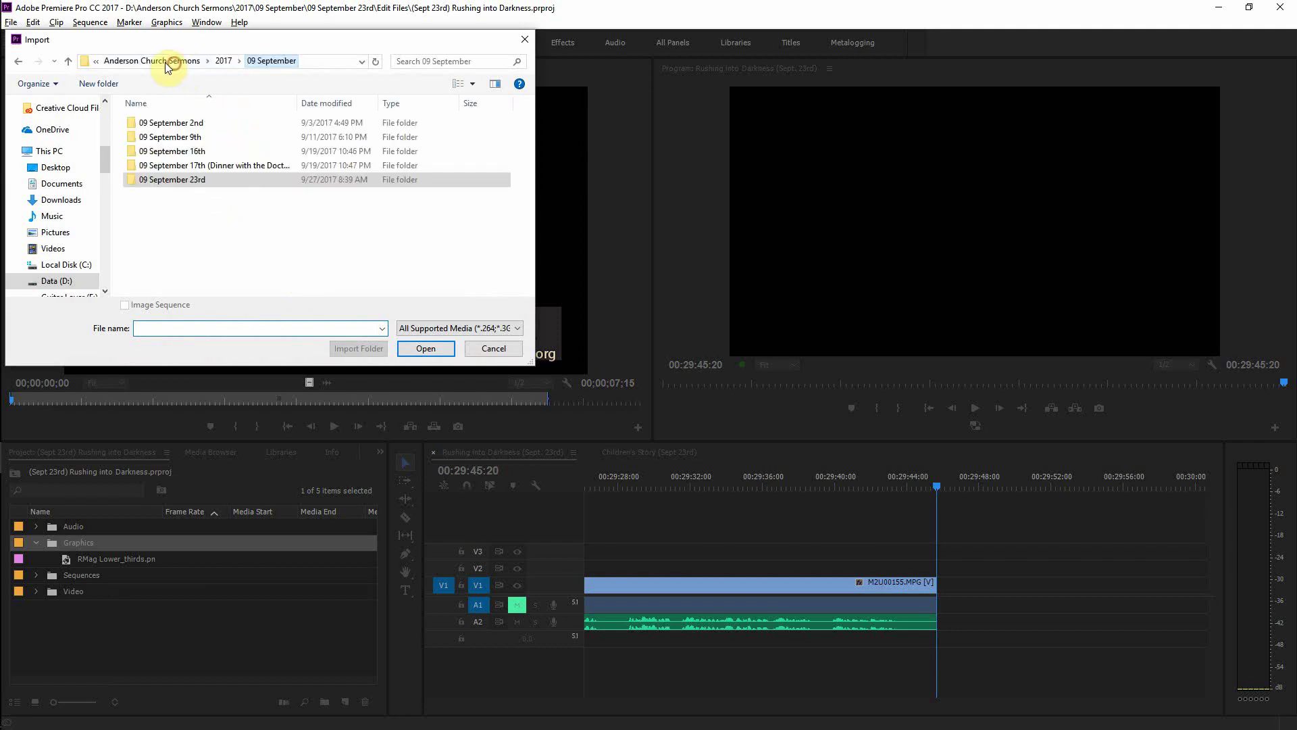
double_click(194, 151)
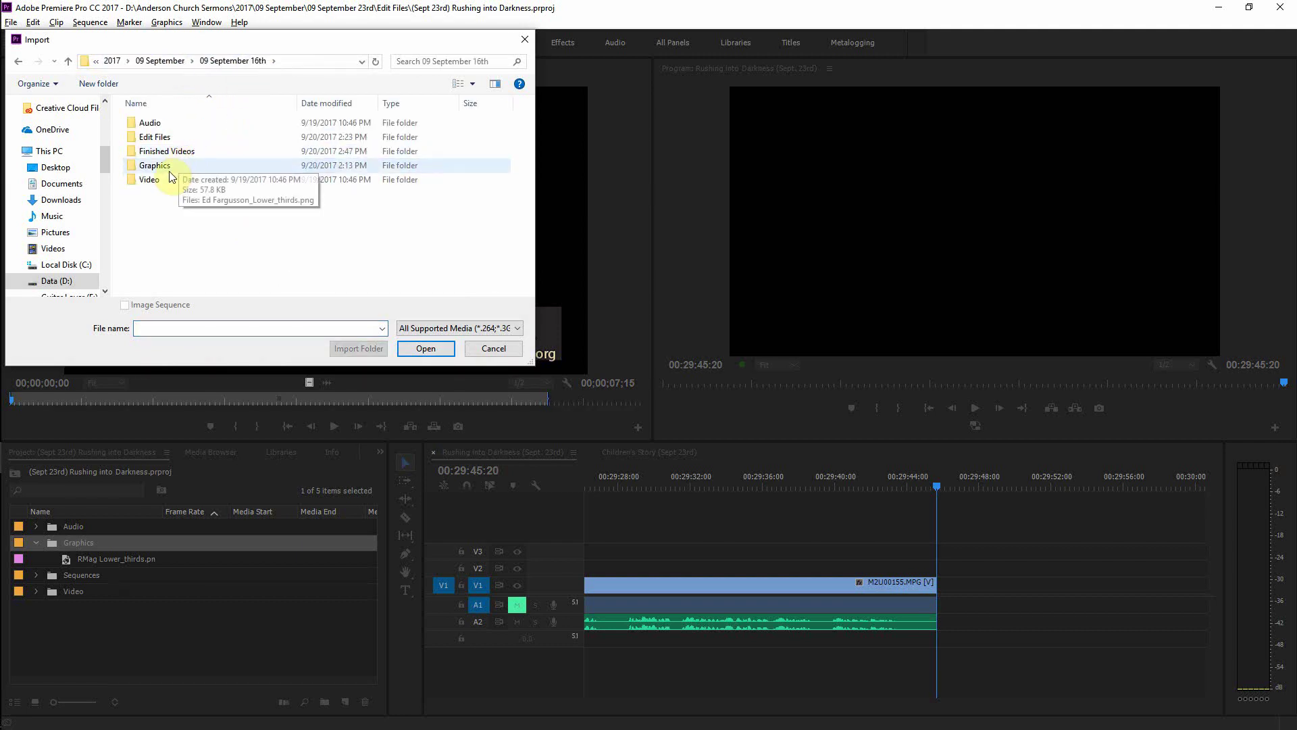
double_click(180, 137)
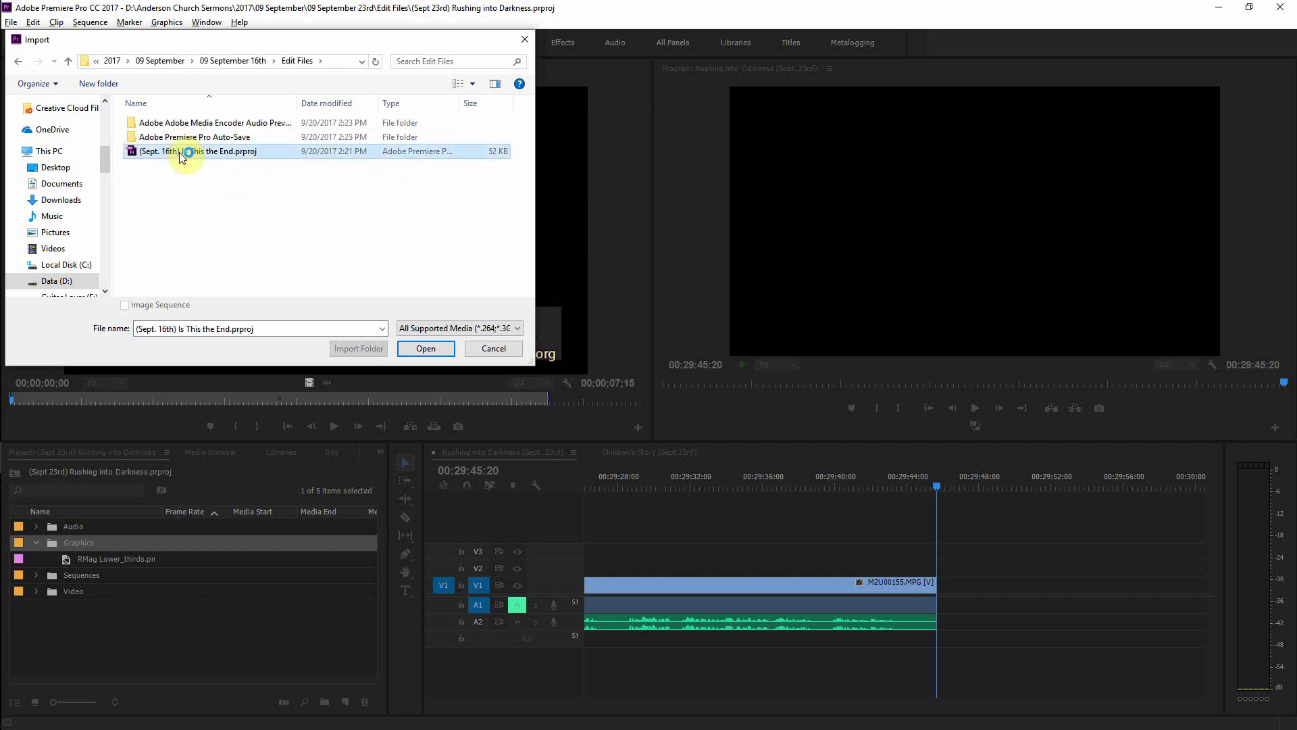
double_click(180, 152)
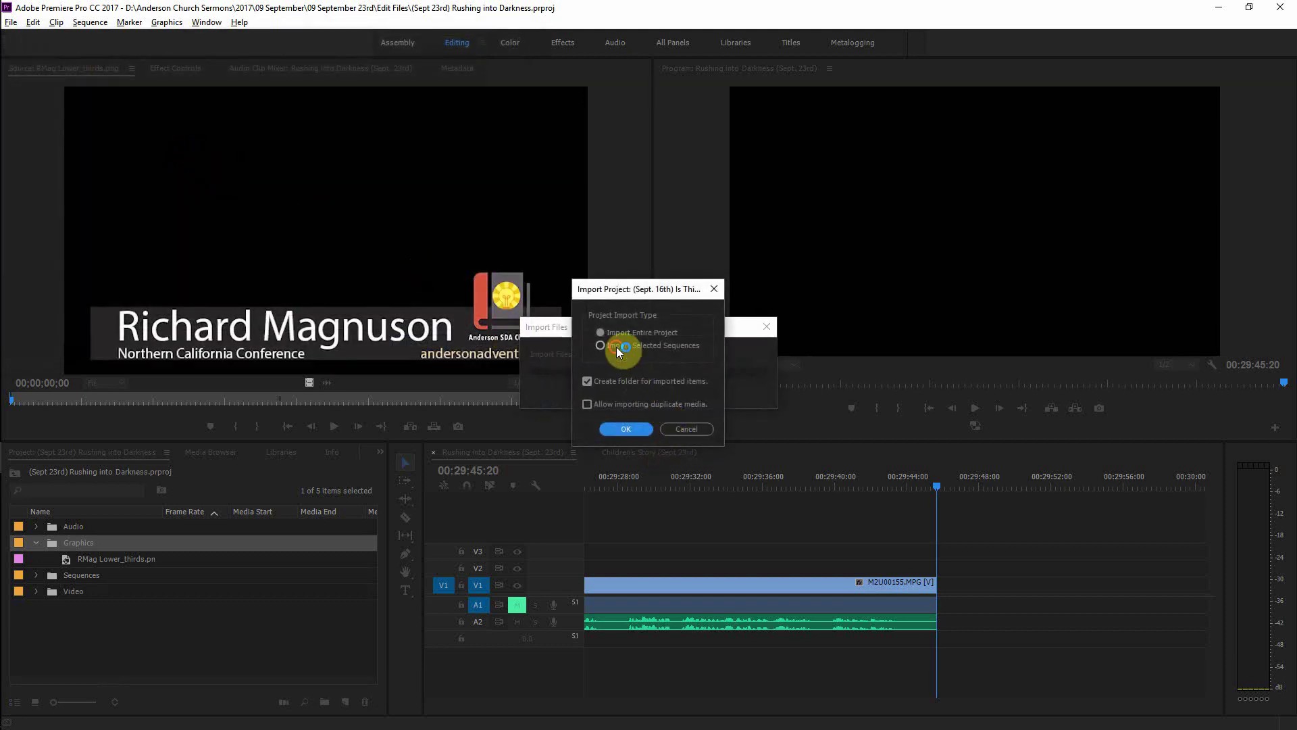
Step: Choose Import Selected Sequences and pick the End Credits sequence
click(626, 429)
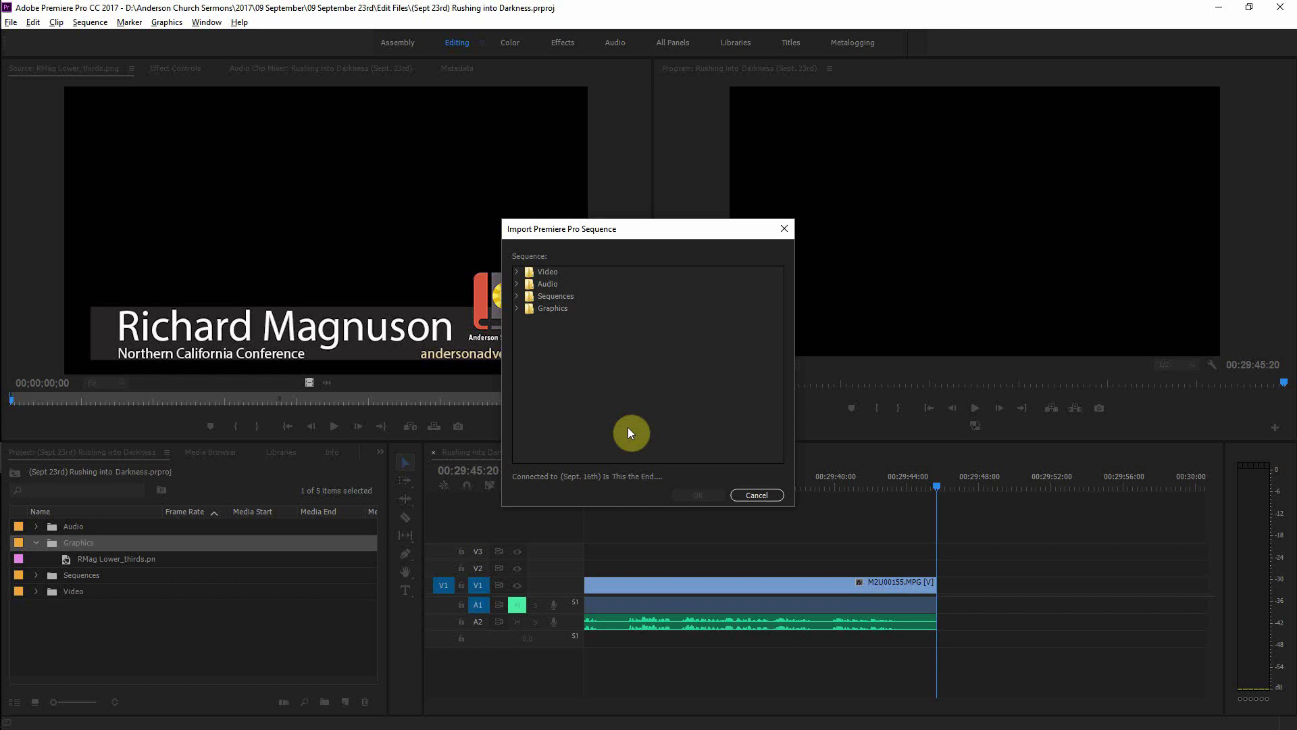
click(518, 296)
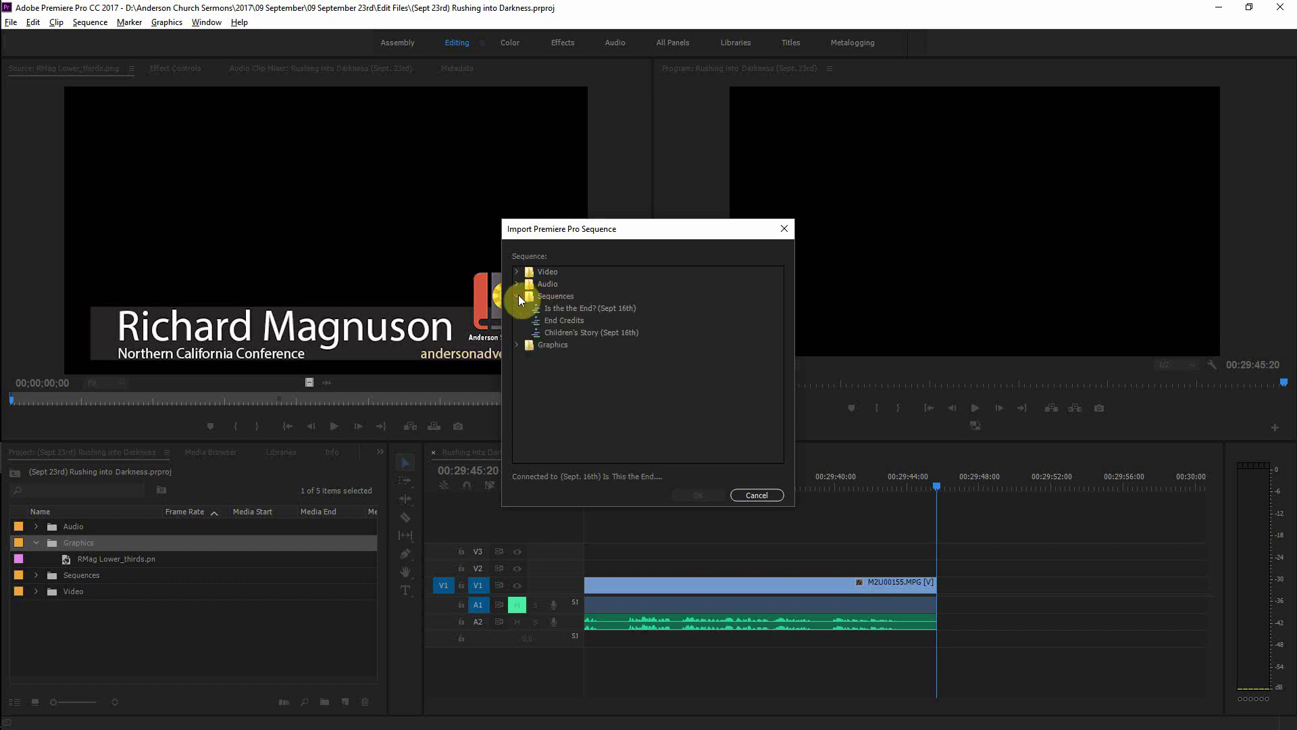
double_click(546, 321)
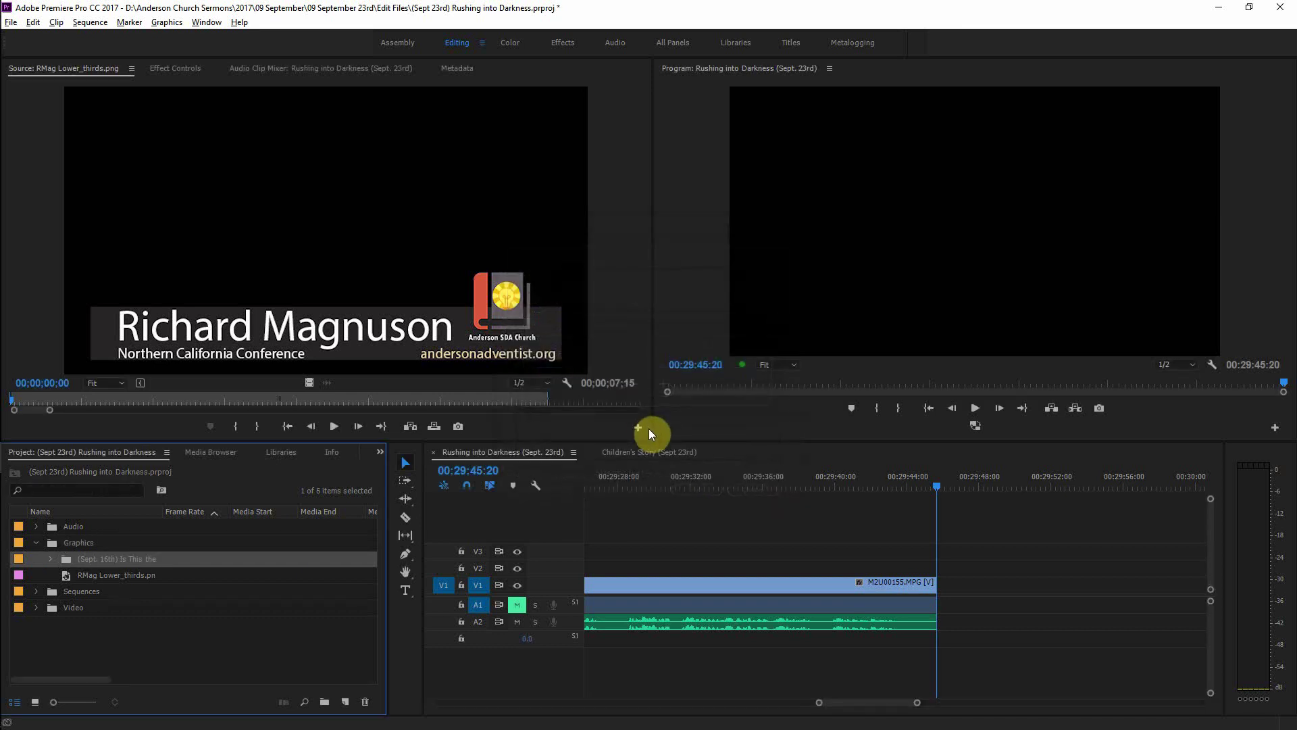
Step: Move End Credits from the imported Sept. 16th folder into the Sequences bin and delete the empty folder
click(50, 558)
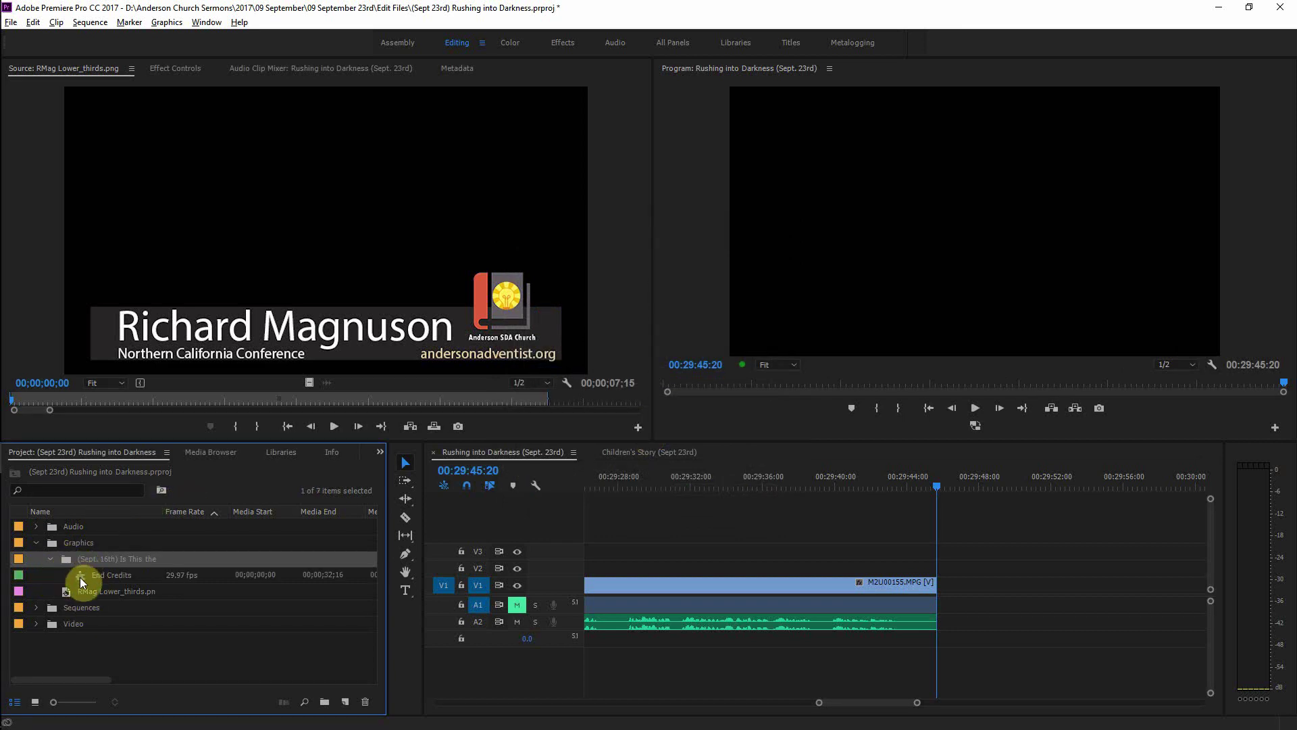
drag(80, 577, 76, 546)
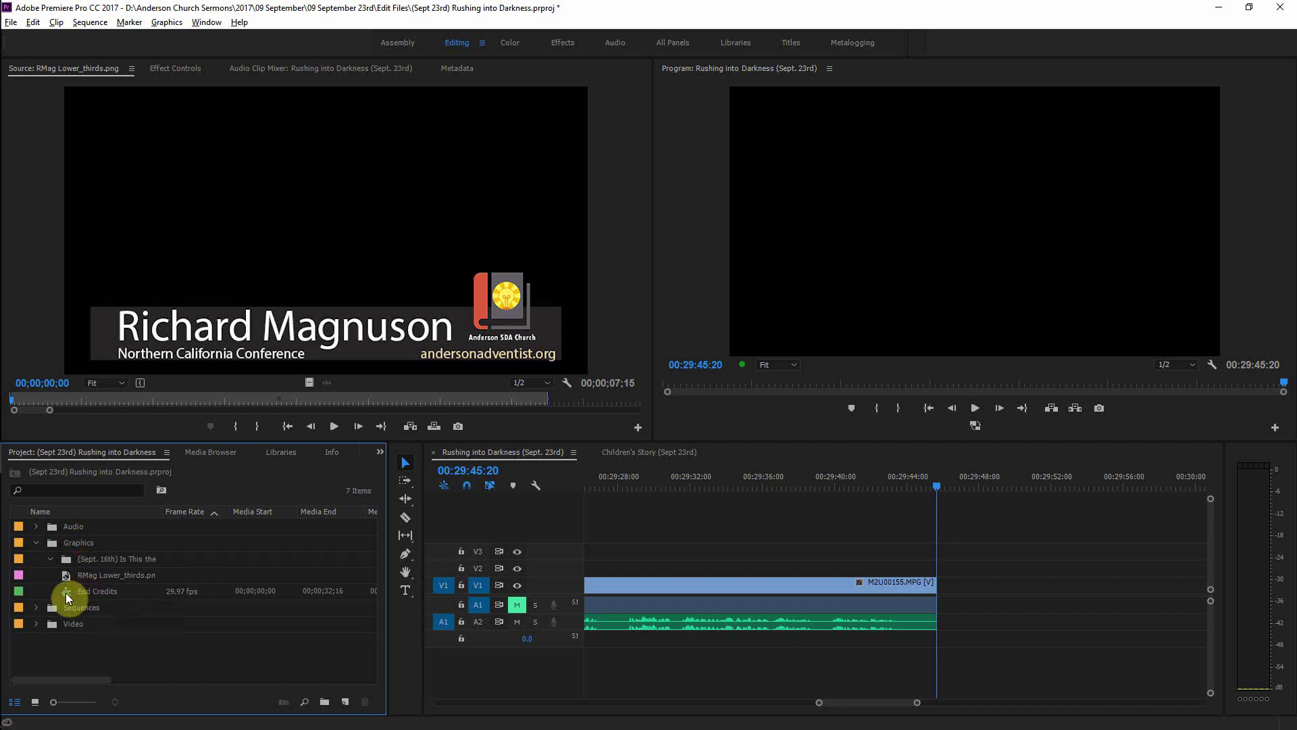
drag(66, 593, 69, 614)
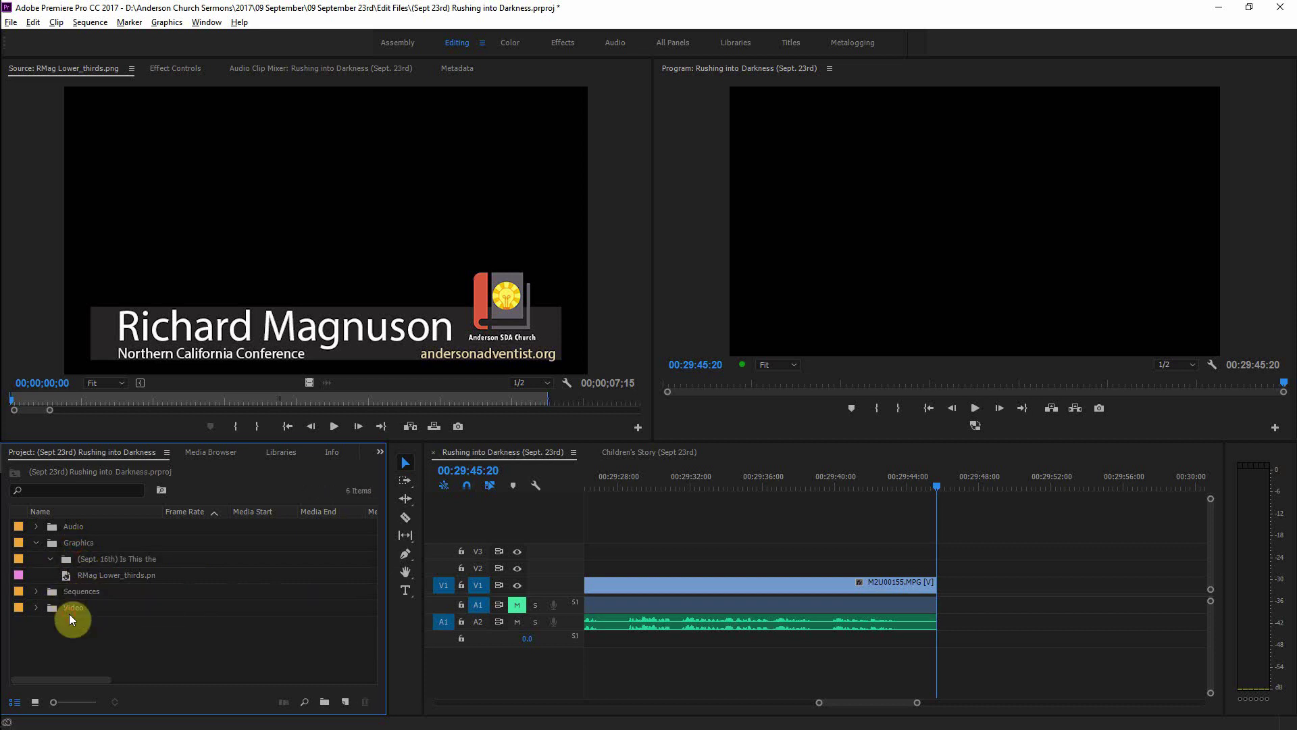
double_click(64, 559)
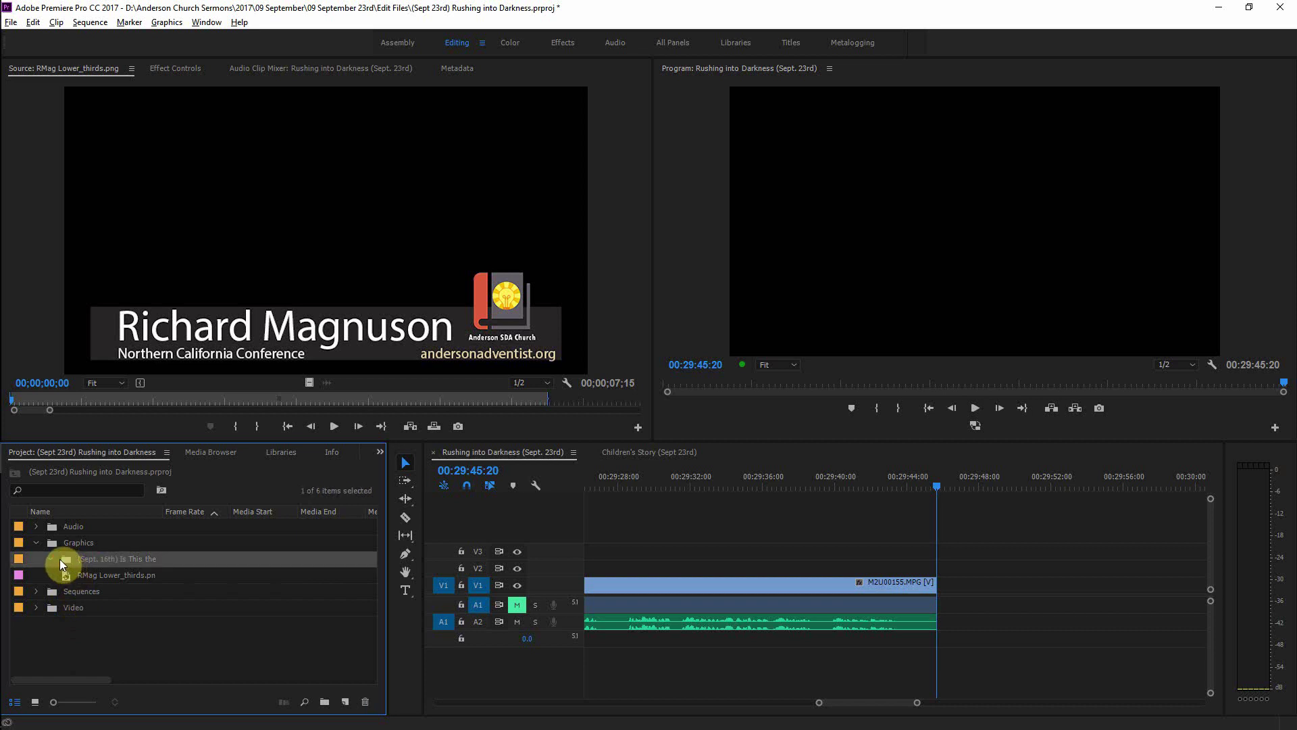
click(487, 81)
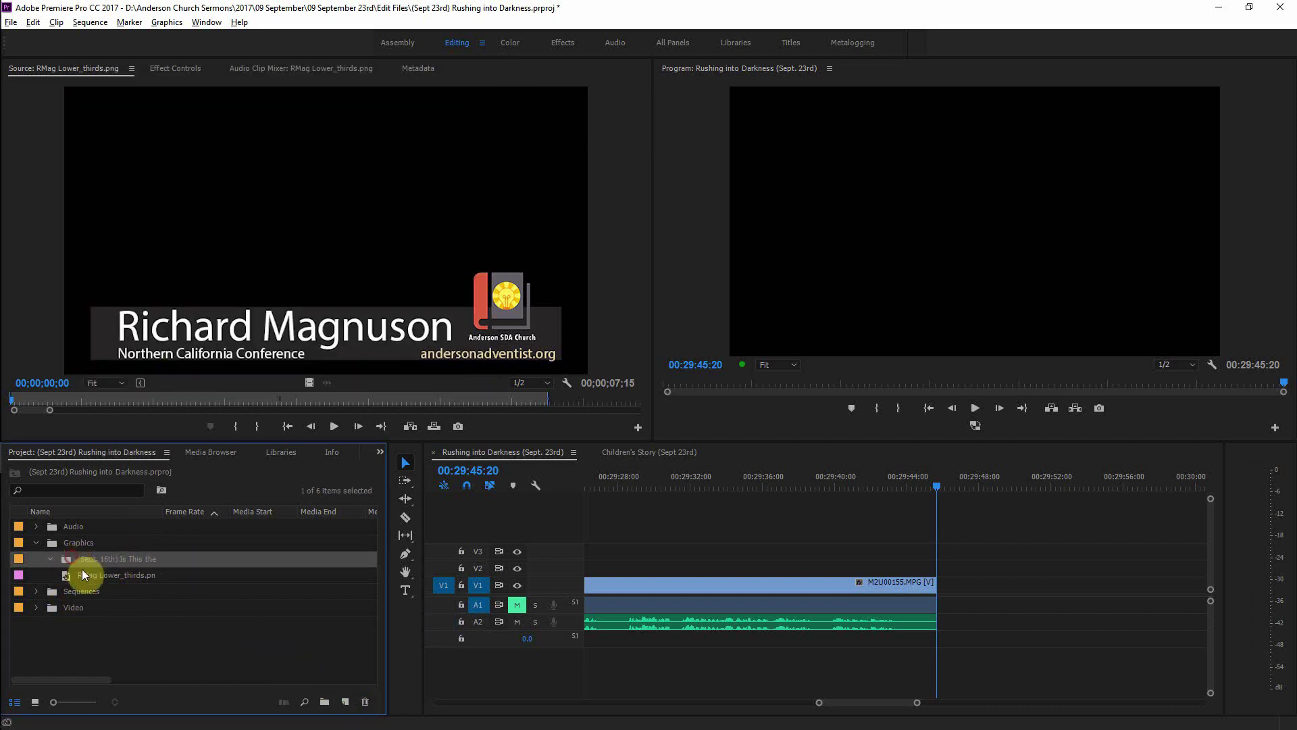
drag(80, 555, 365, 701)
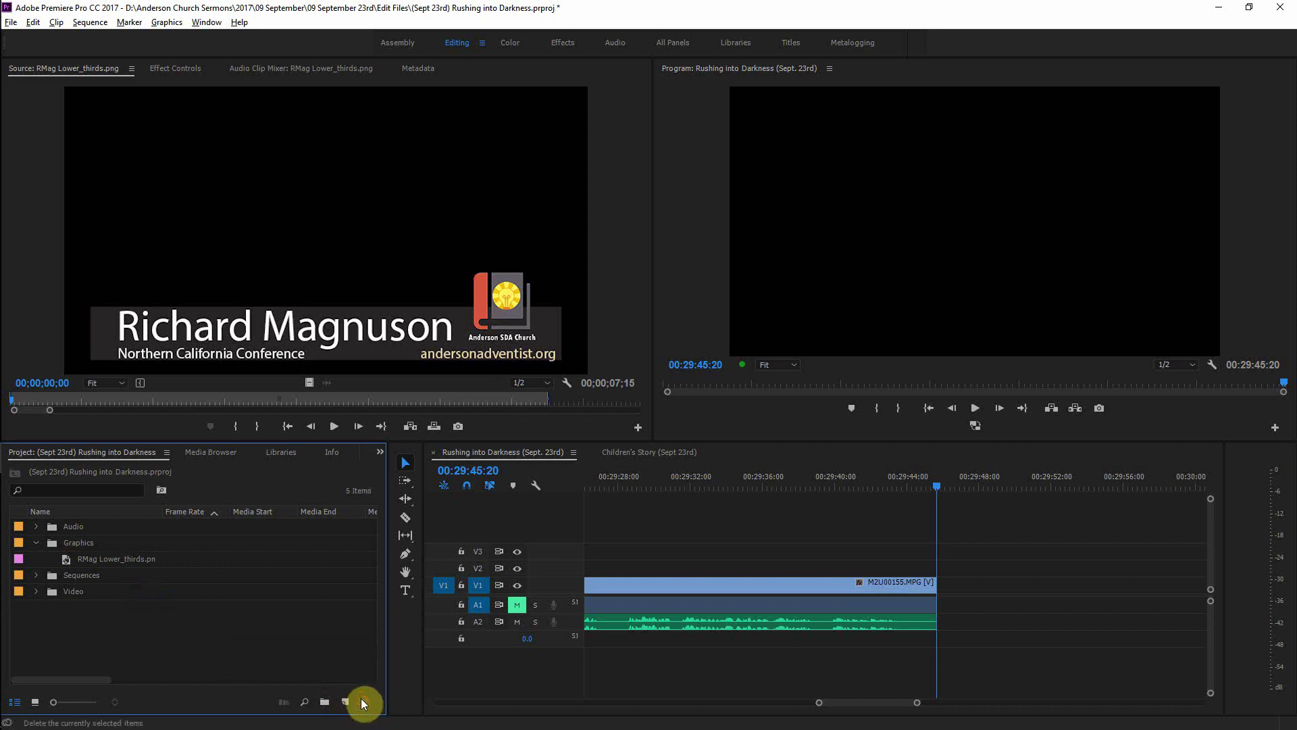
click(35, 541)
click(35, 558)
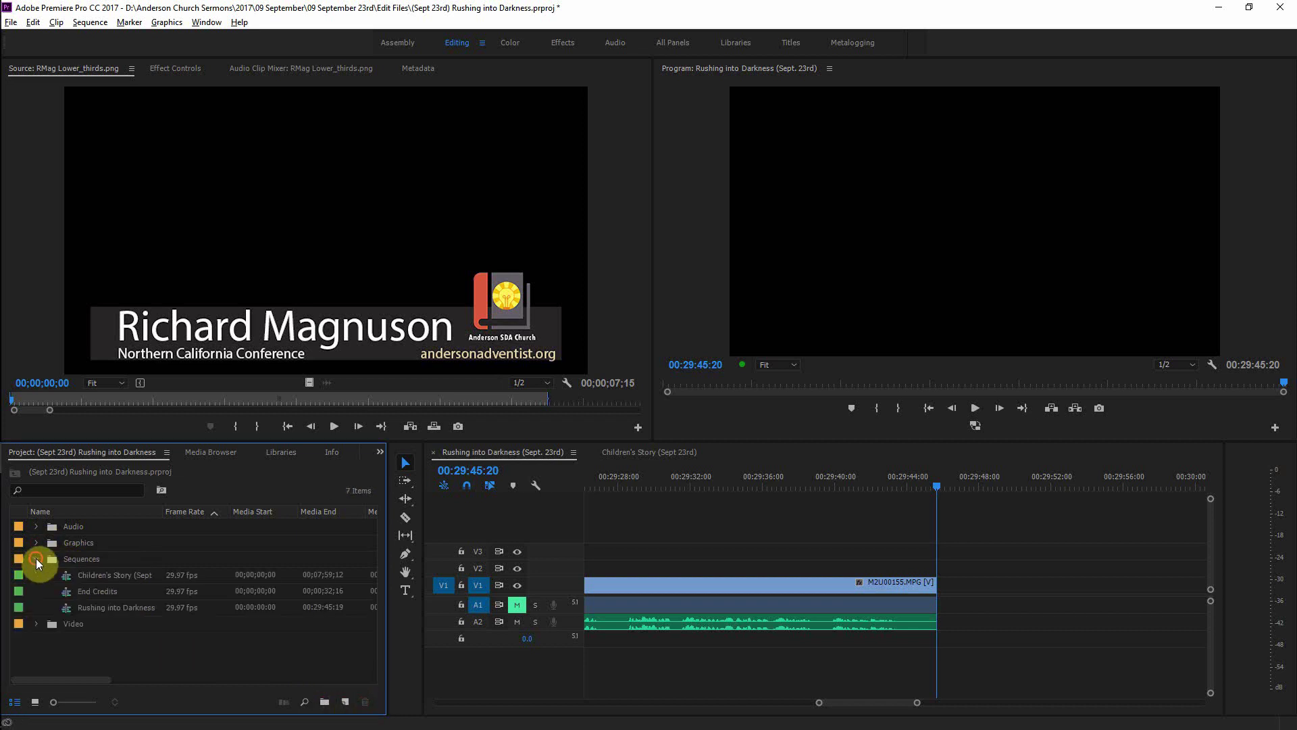
Step: Open the End Credits sequence and its Credits Roll title for editing
double_click(108, 593)
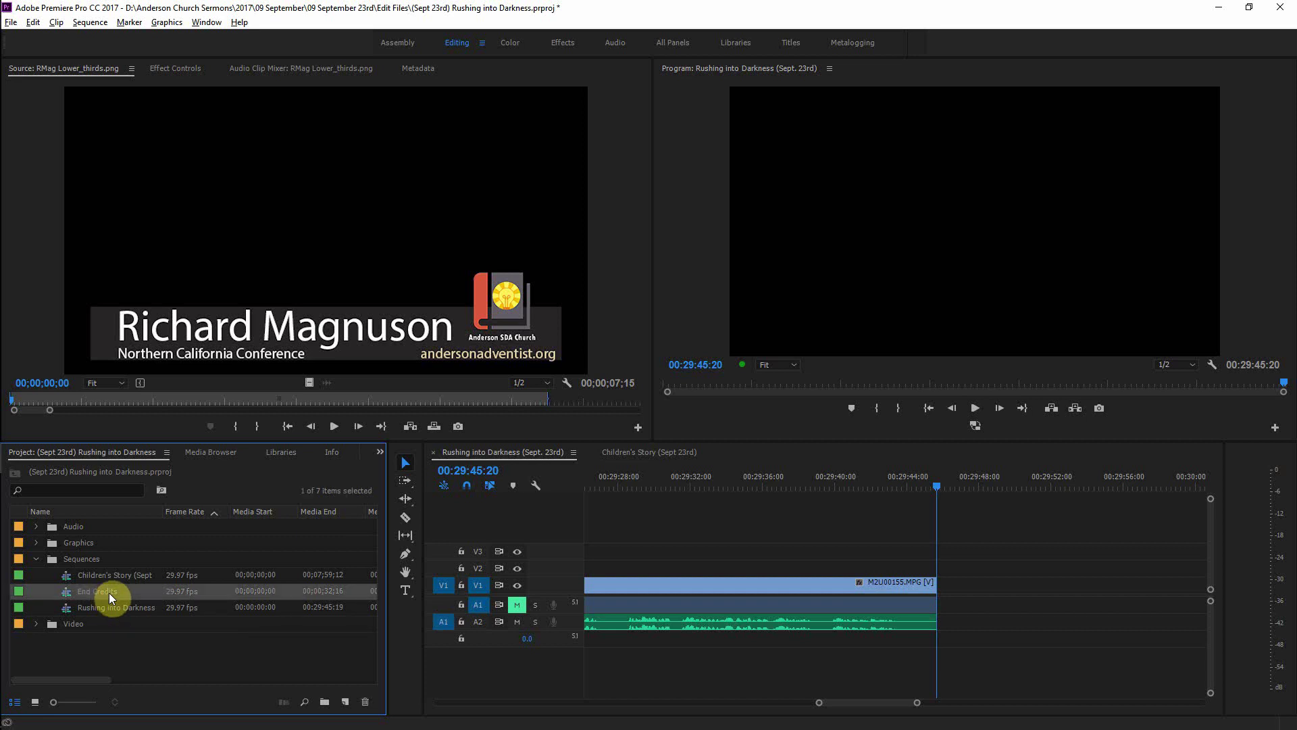
double_click(630, 569)
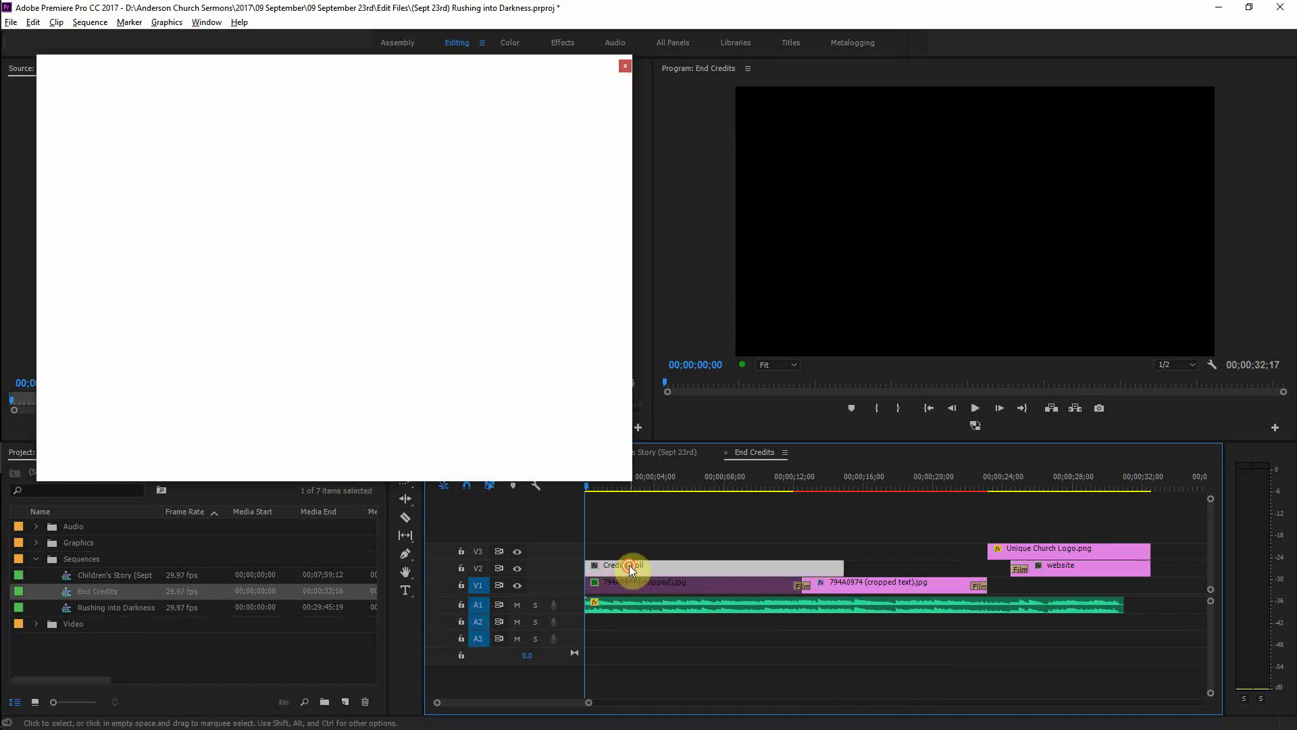
scroll(349, 366, up, 5)
scroll(350, 367, up, 1)
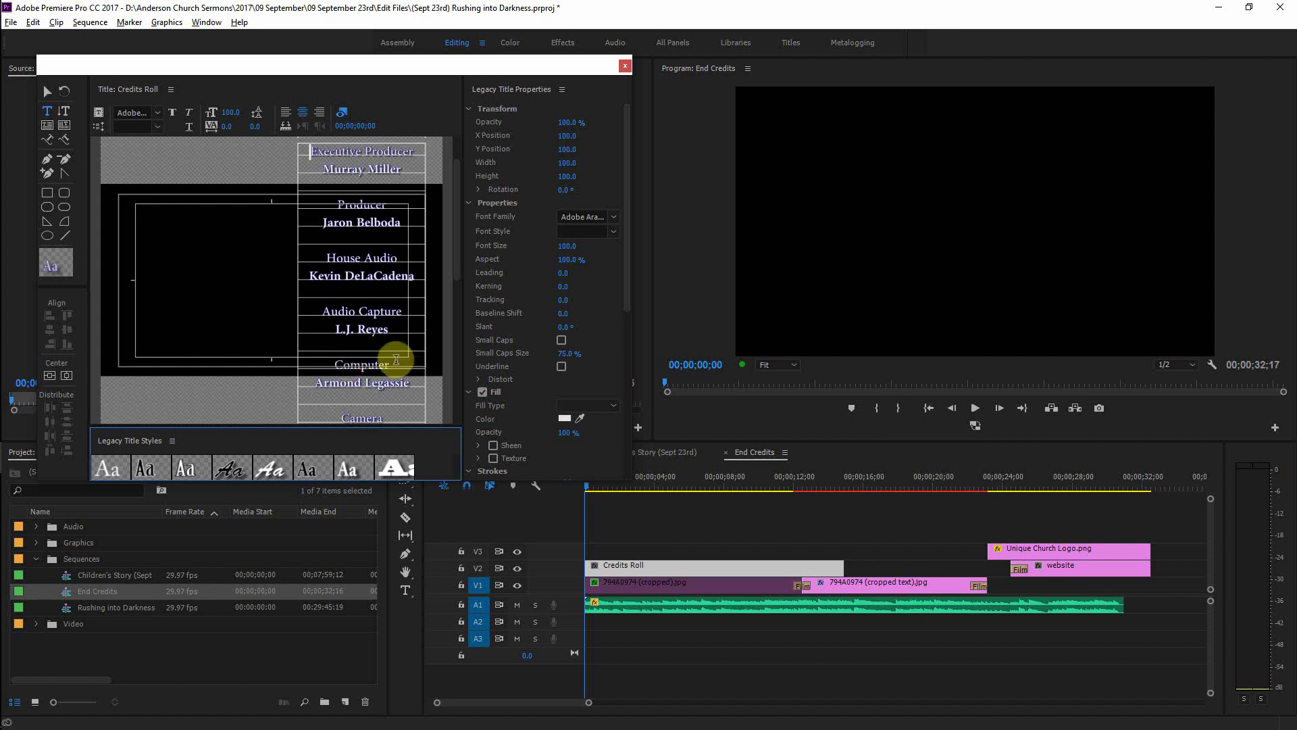
Step: Replace the name under House Audio with the new crew member's first and last name
click(387, 277)
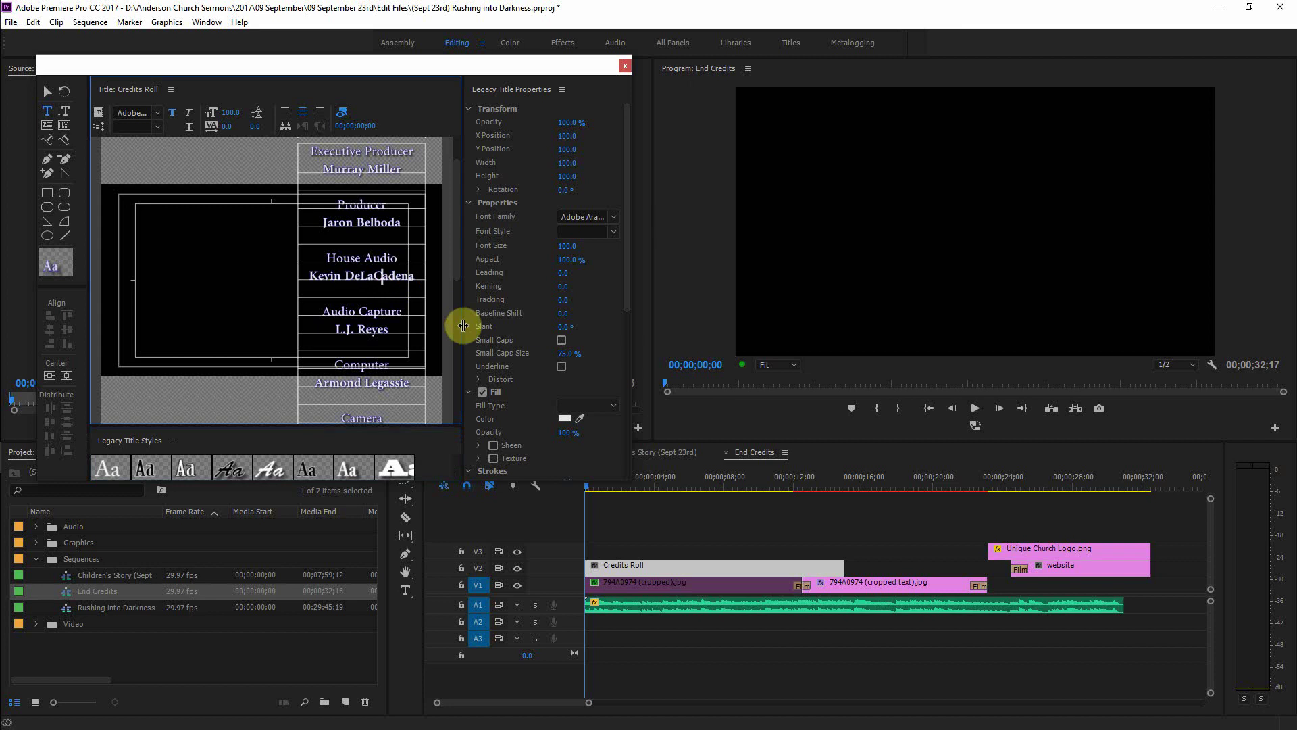
key(ctrl+shift+Left)
text(Sharon)
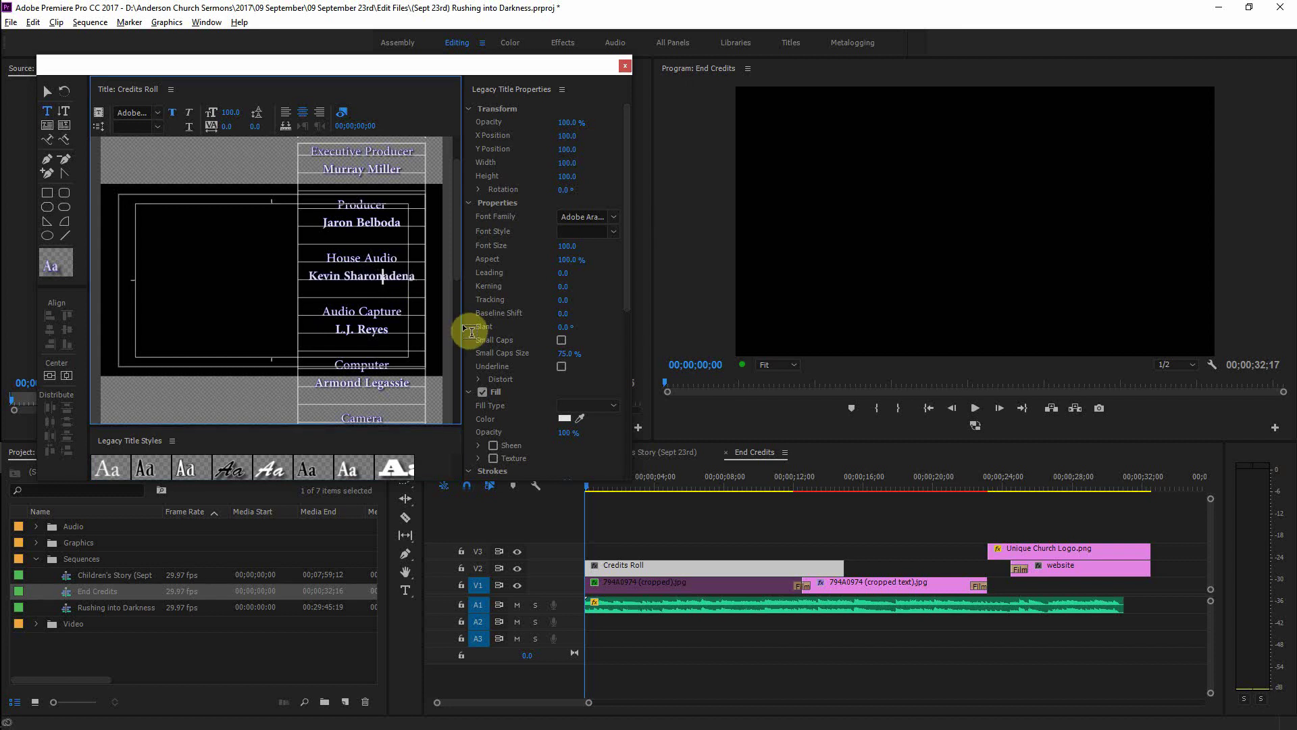
key(shift+Right)
key(shift+Right)
key(shift+Right)
key(shift+Right)
key(shift+Right)
key(Delete)
key(ctrl+Left)
key(ctrl+shift+Left)
key(Delete)
key(BackSpace)
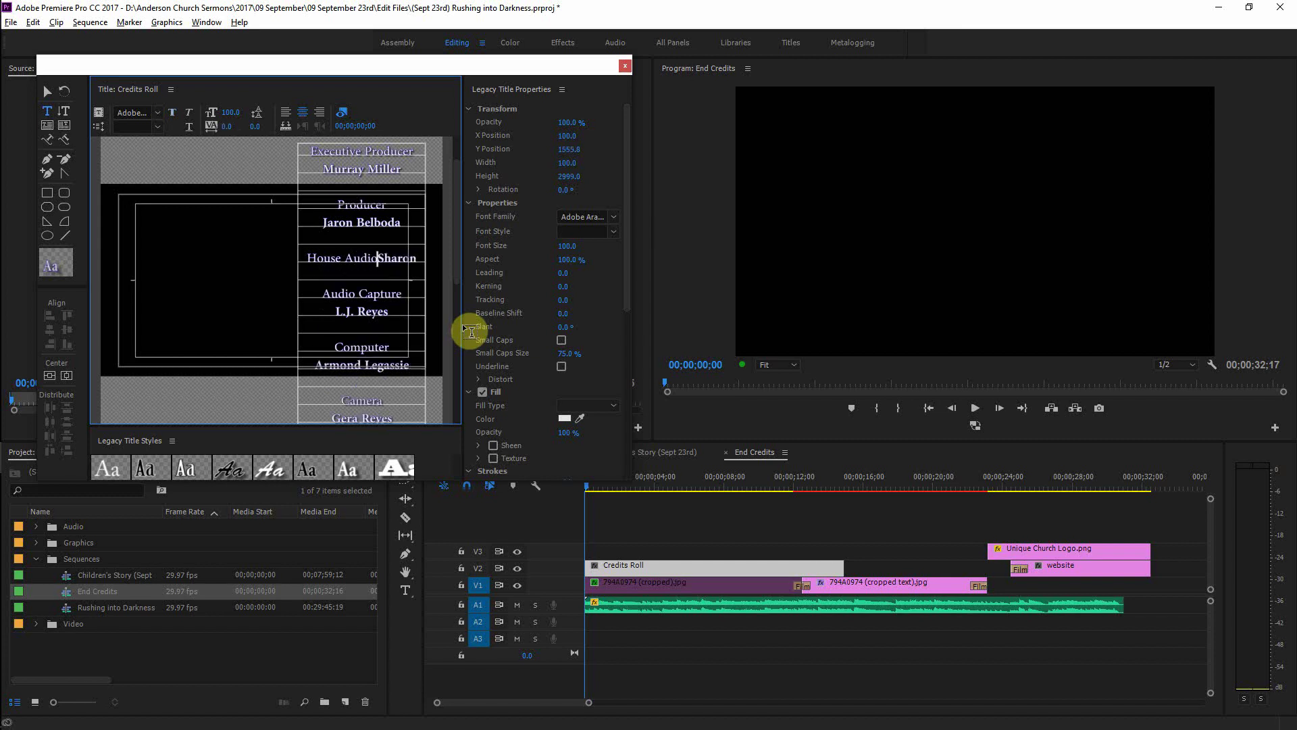
key(Return)
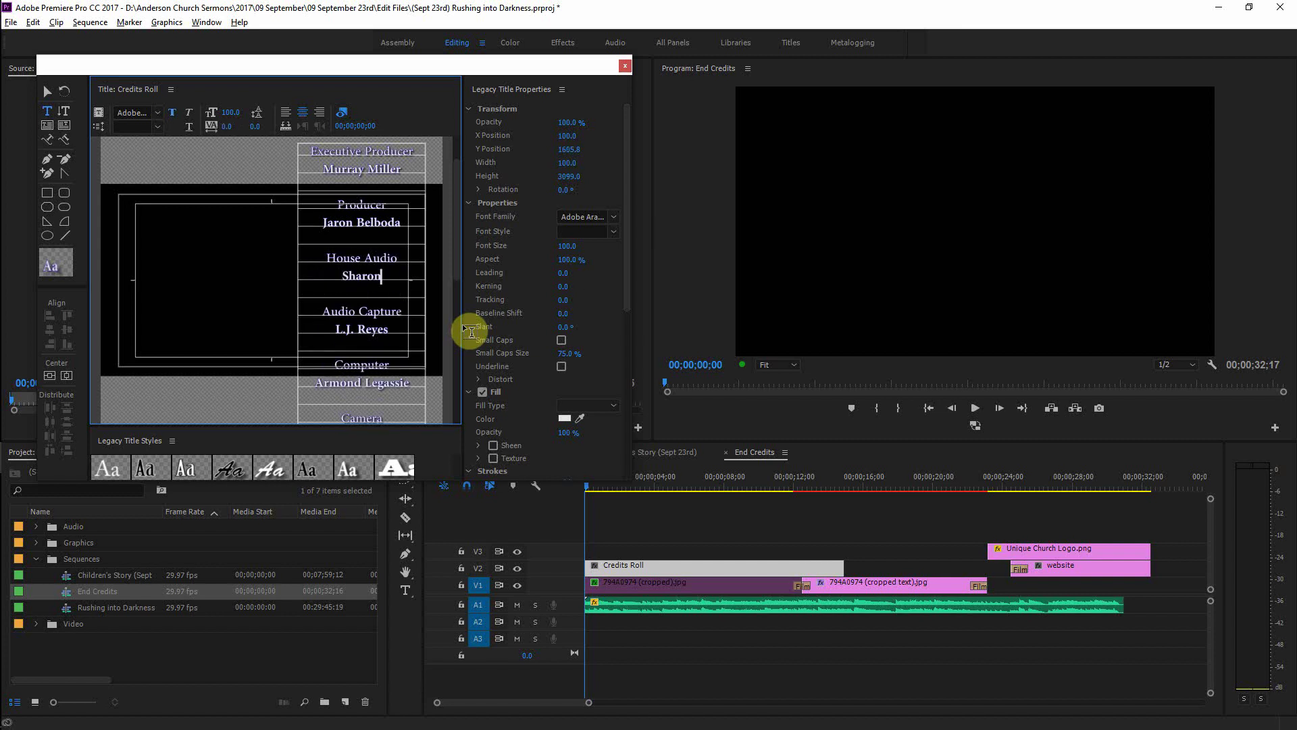
text(Bushey)
Step: Replace the Audio Capture credit with a new crew member's name and make it bold
key(Down)
key(Down)
key(Down)
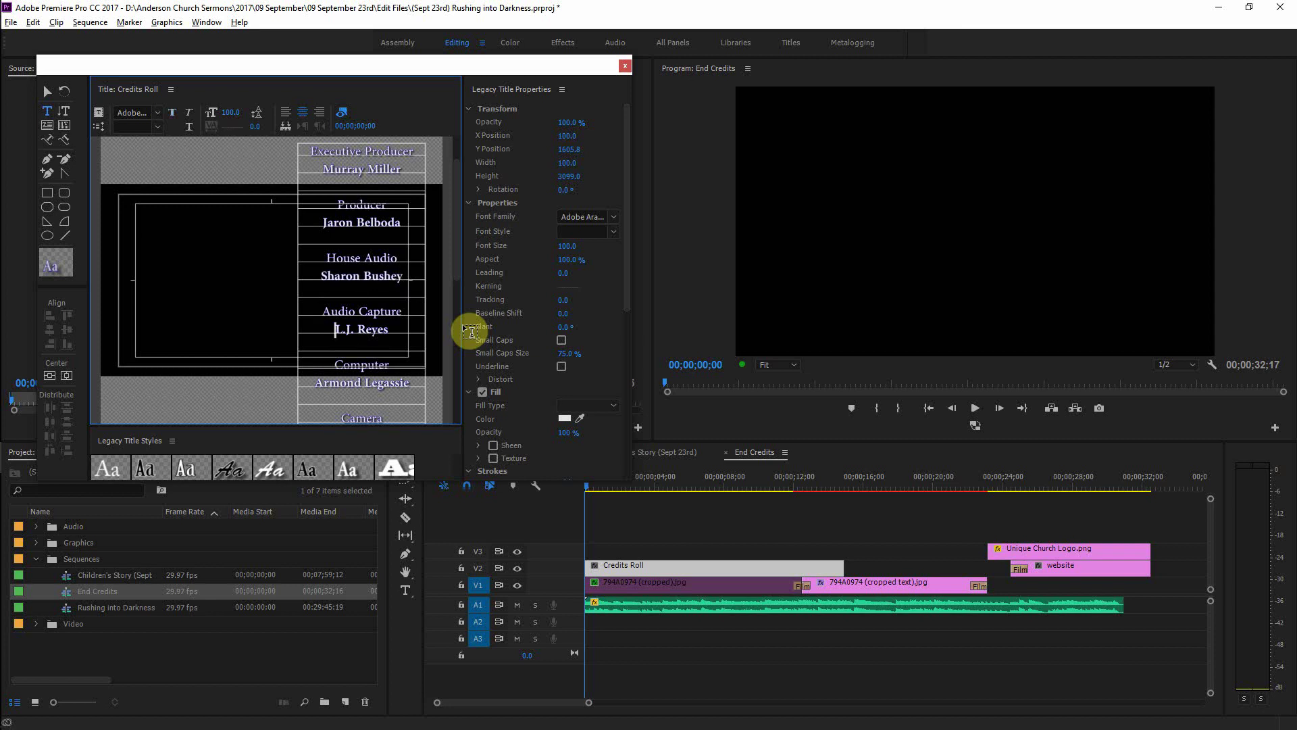
key(shift+Right)
key(shift+Right)
key(shift+Right)
key(shift+Right)
key(shift+End)
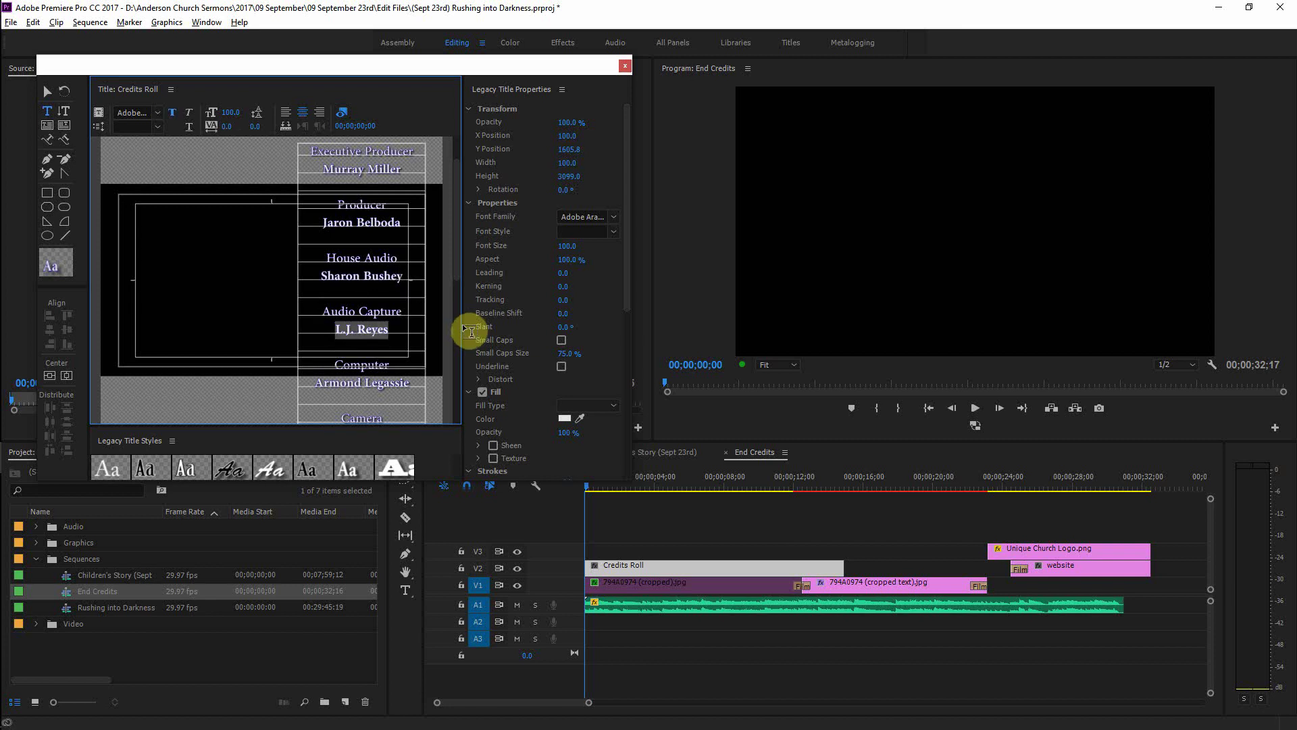
text(Jasmi)
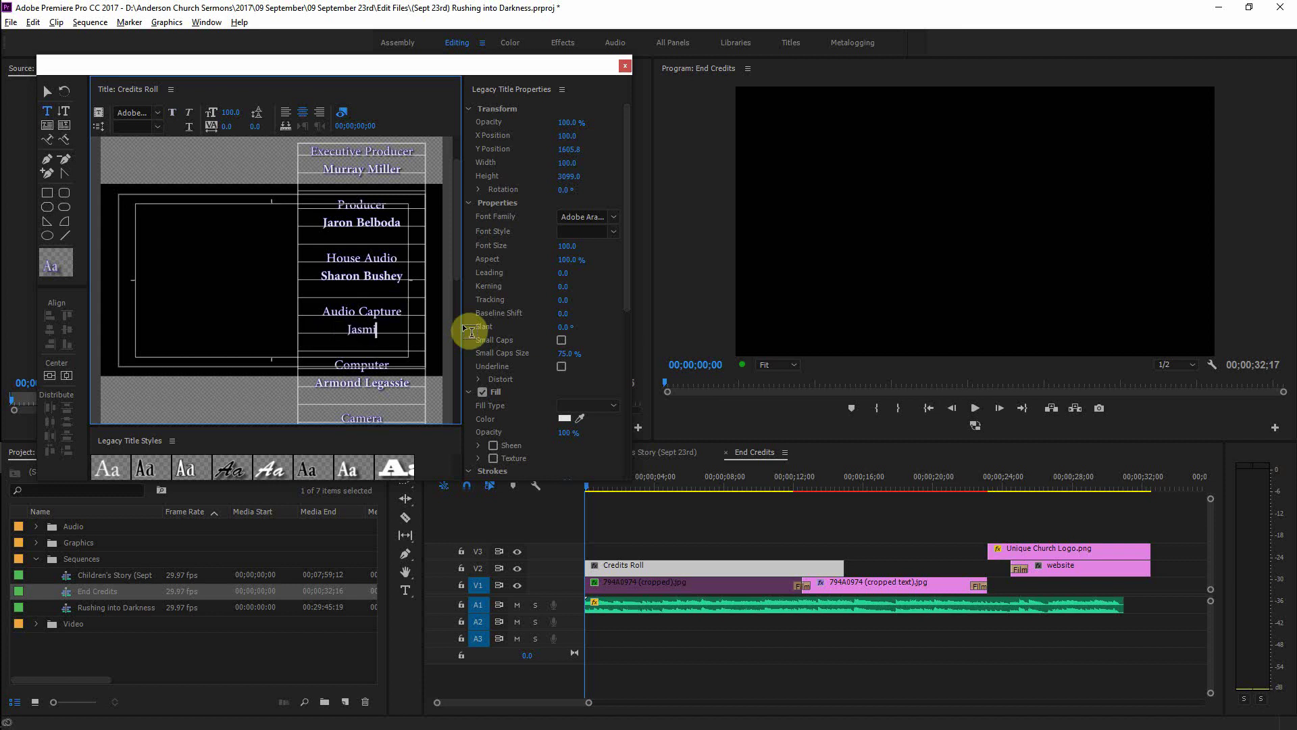
text(ne Belboda)
key(shift+Home)
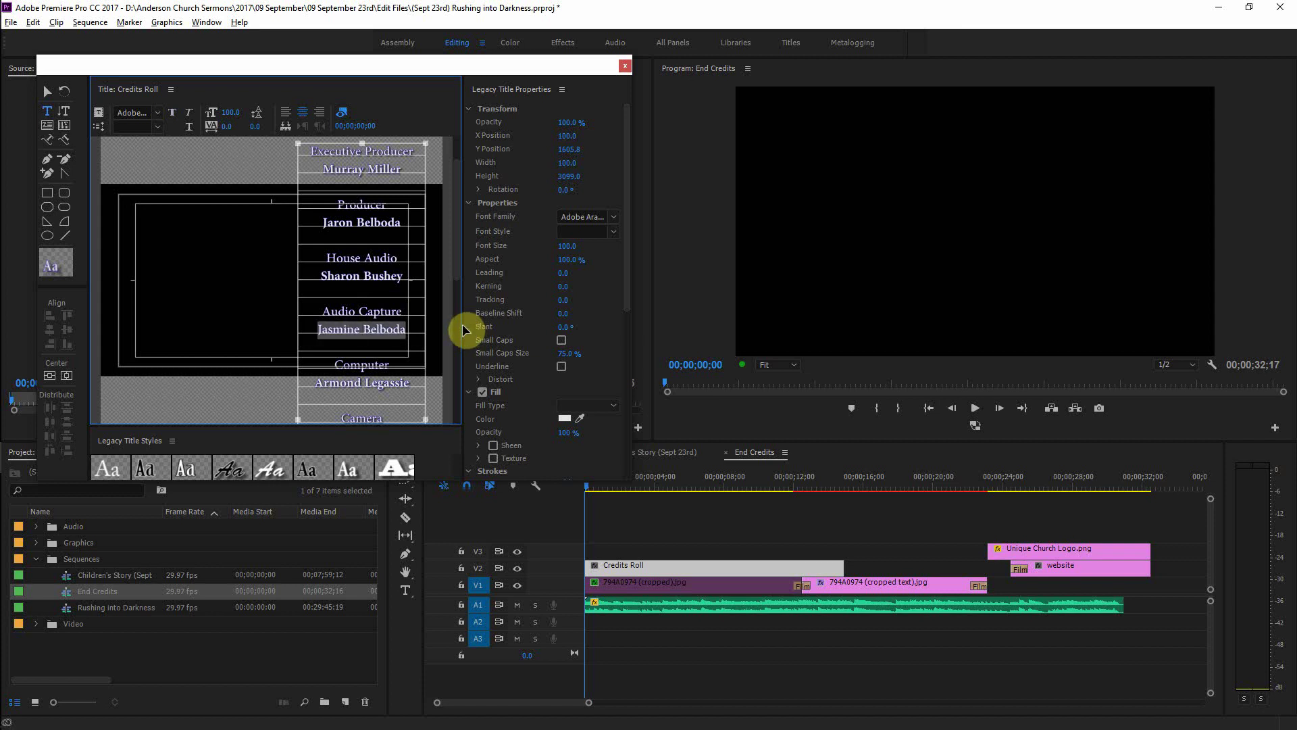
click(173, 112)
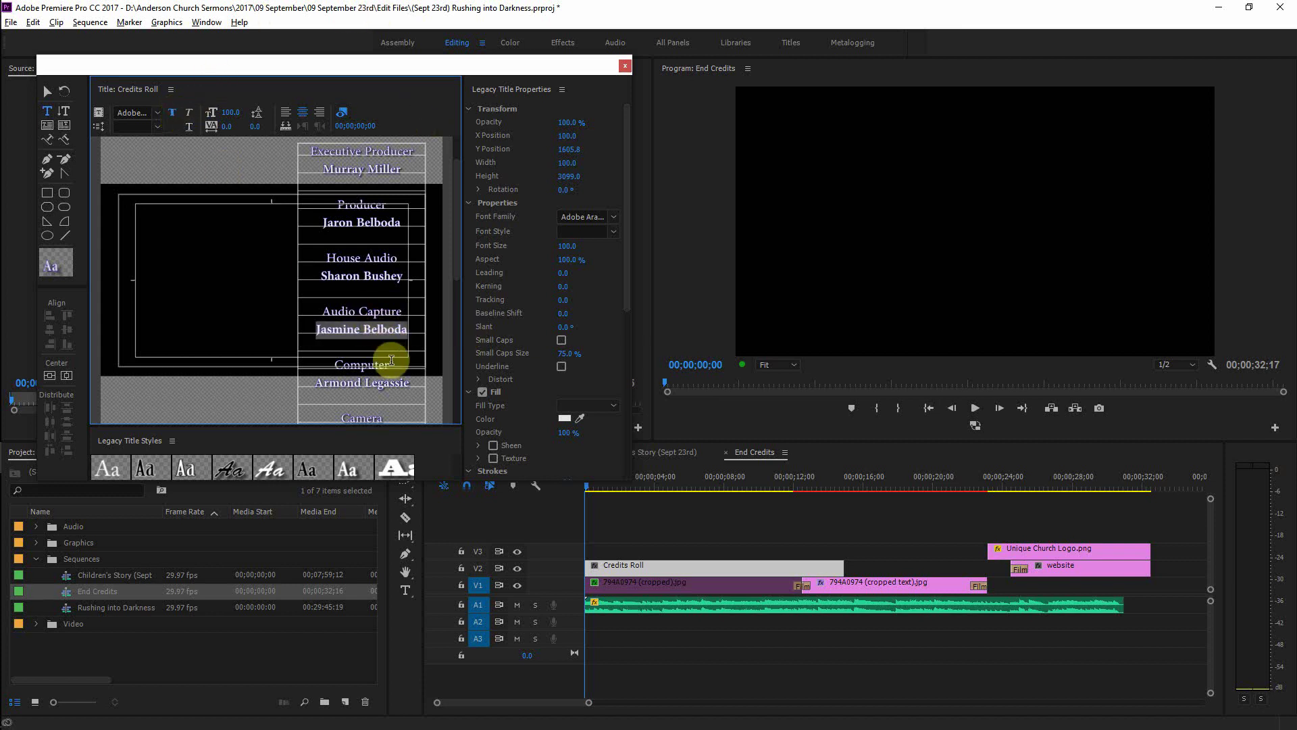
click(380, 379)
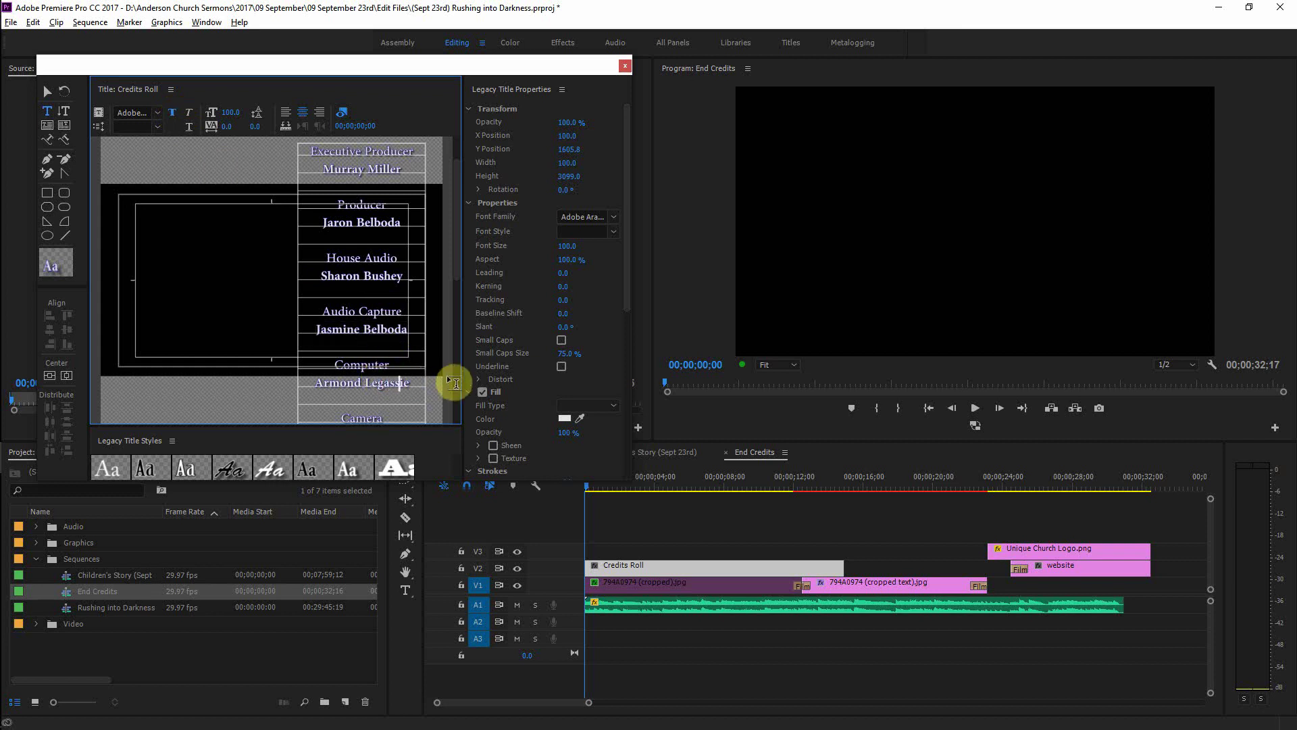
Step: Type a new crew member's name for the Computer credit and select it
key(ctrl+shift+Left)
key(ctrl+shift+Left)
text(Jaron Belboda)
key(ctrl+shift+Left)
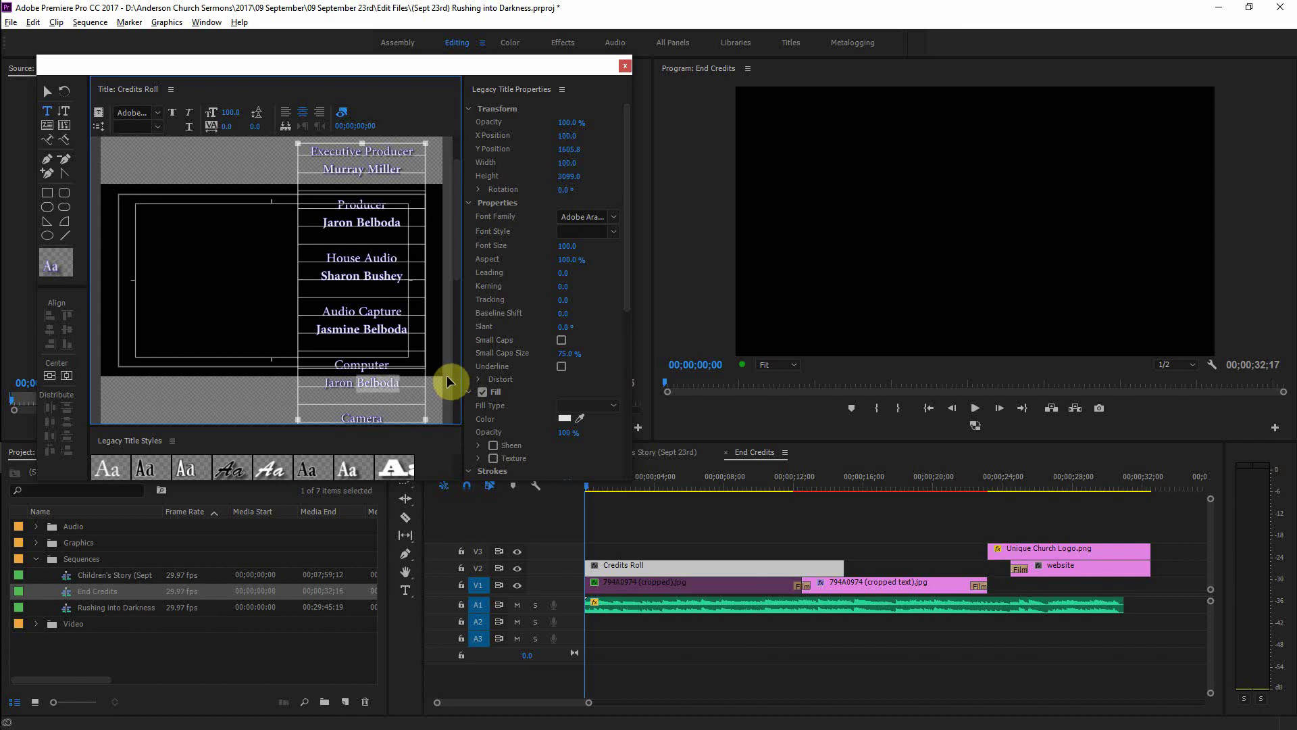
key(ctrl+shift+Left)
Step: Bold the Computer credit name and type a new crew member's name under Camera
click(173, 112)
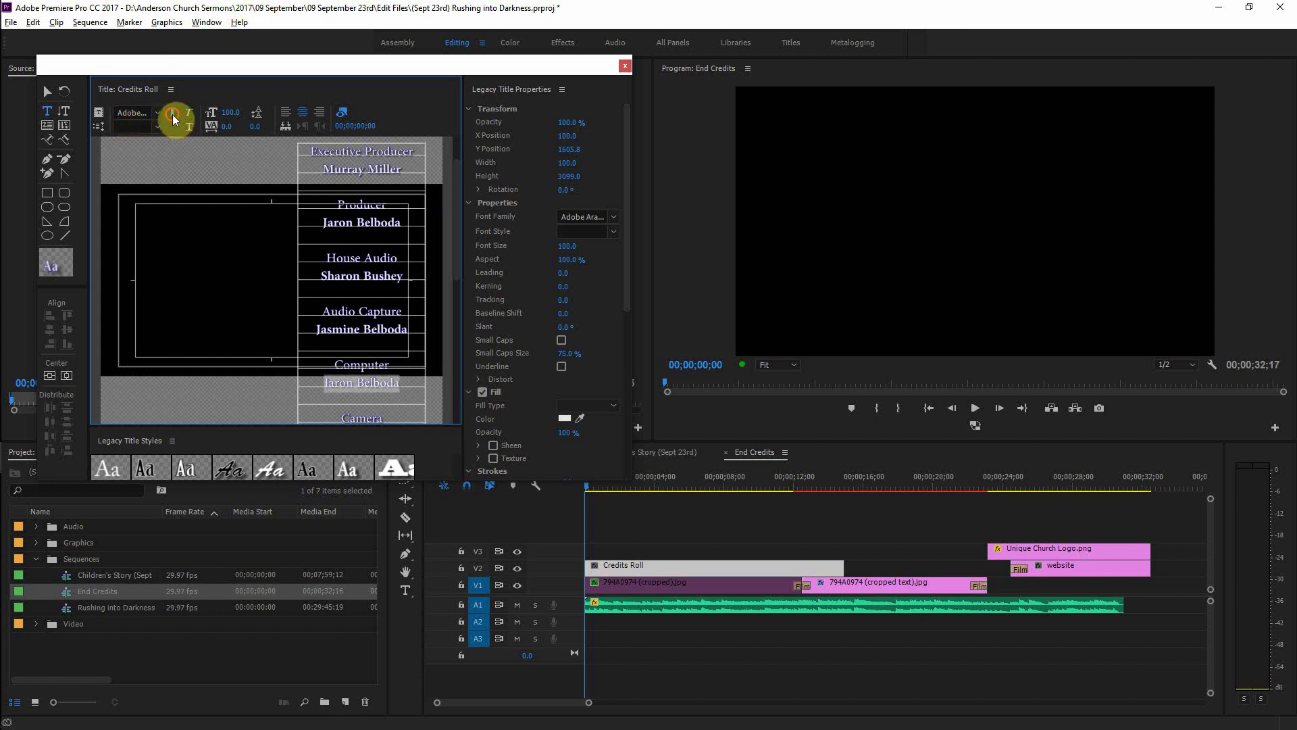
drag(456, 246, 460, 289)
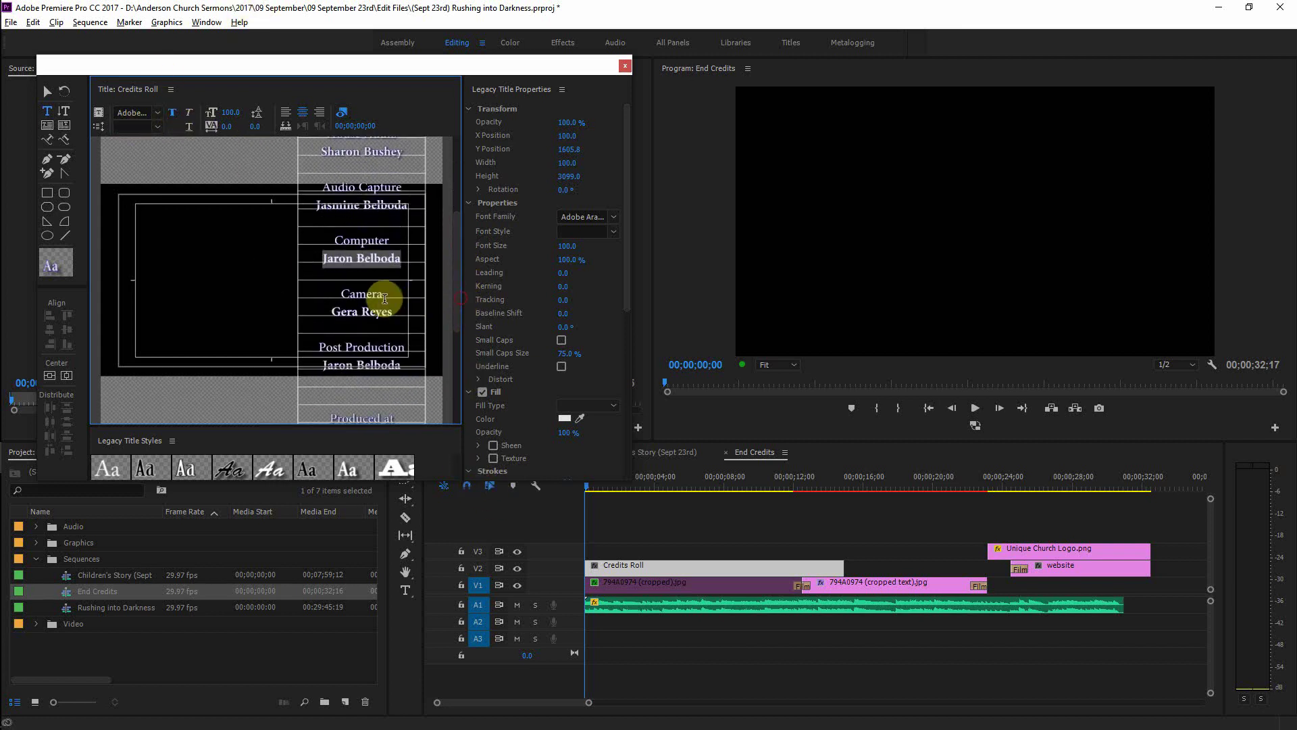
click(387, 312)
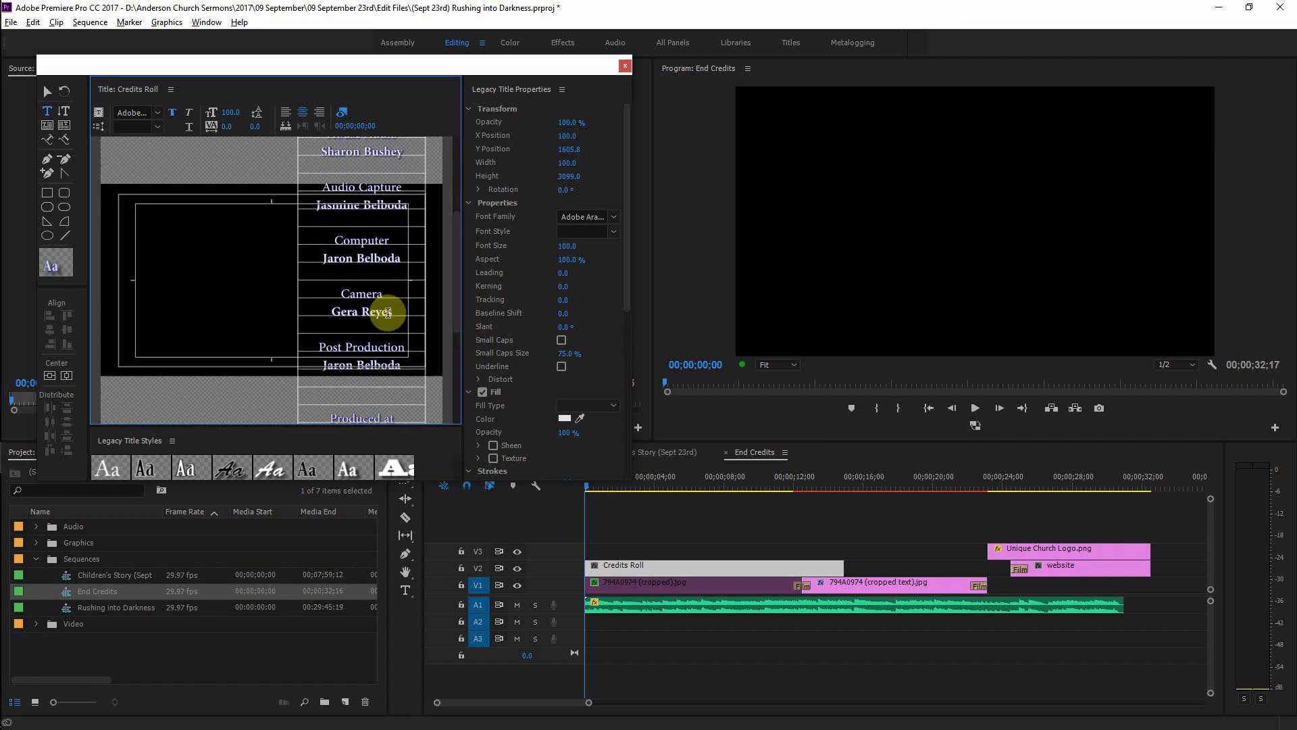
key(ctrl+shift+Left)
key(ctrl+shift+Left)
text(Ke)
text(vin )
text(DeLaC)
text(adena)
Step: Make the new Camera credit name bold and save the project
double_click(390, 316)
click(390, 317)
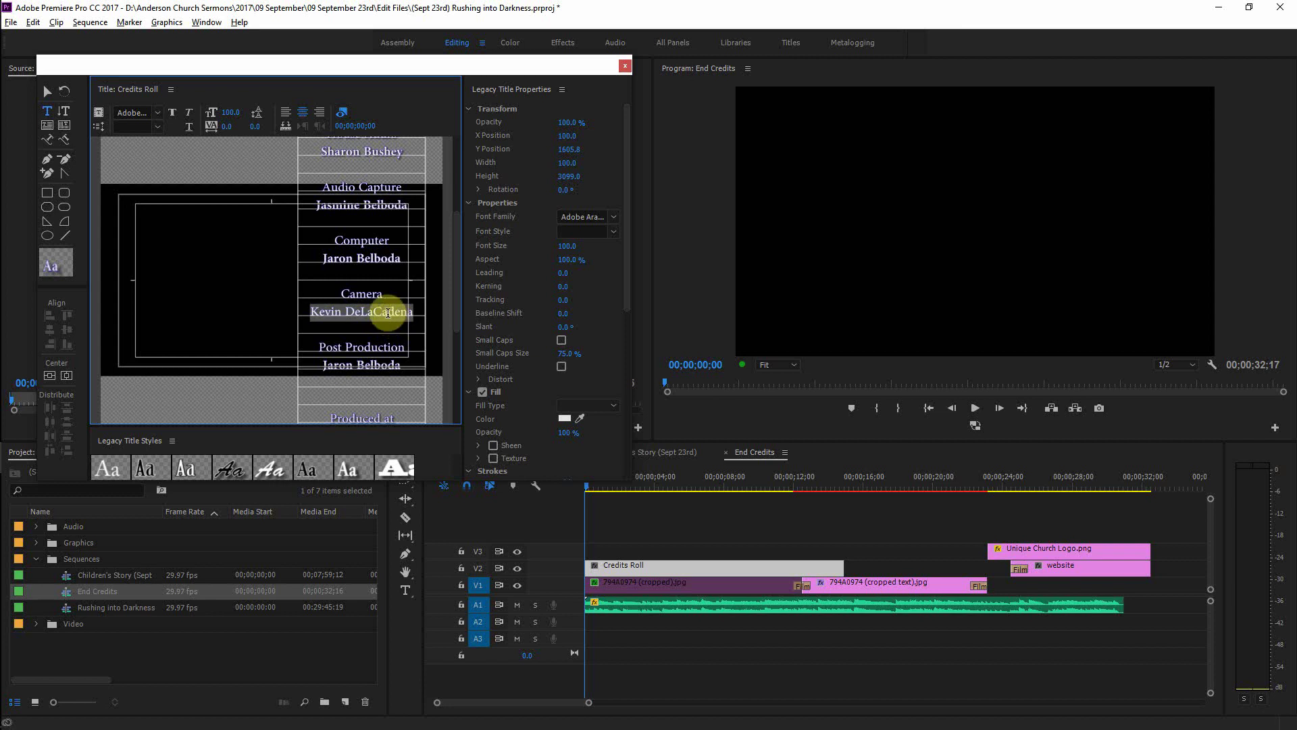
click(173, 112)
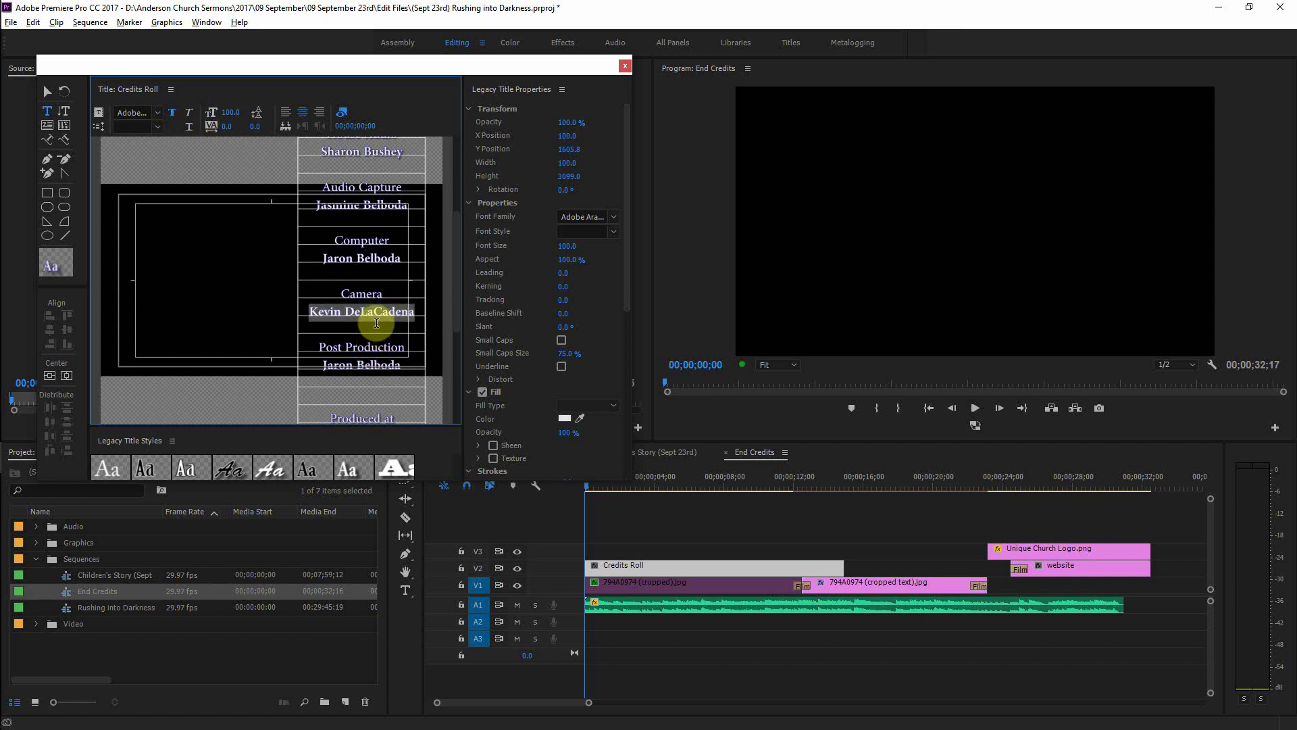
click(372, 331)
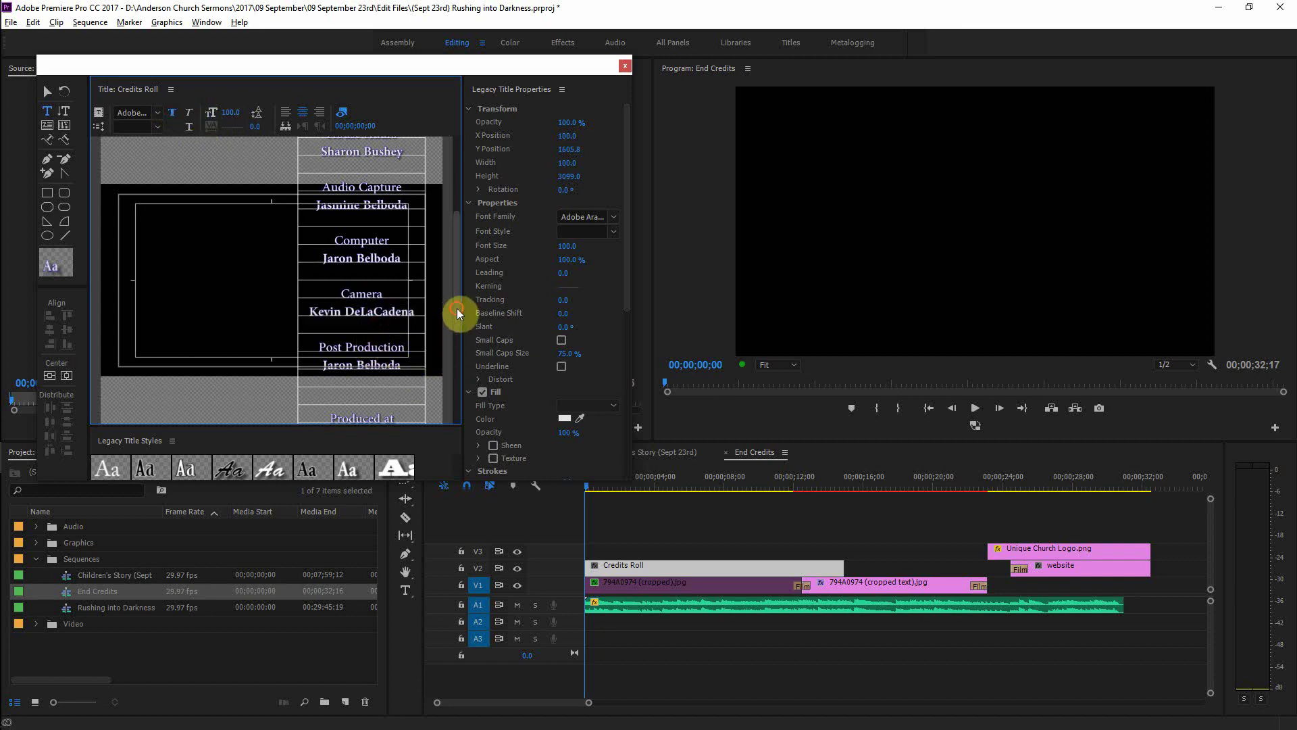
drag(459, 311, 464, 164)
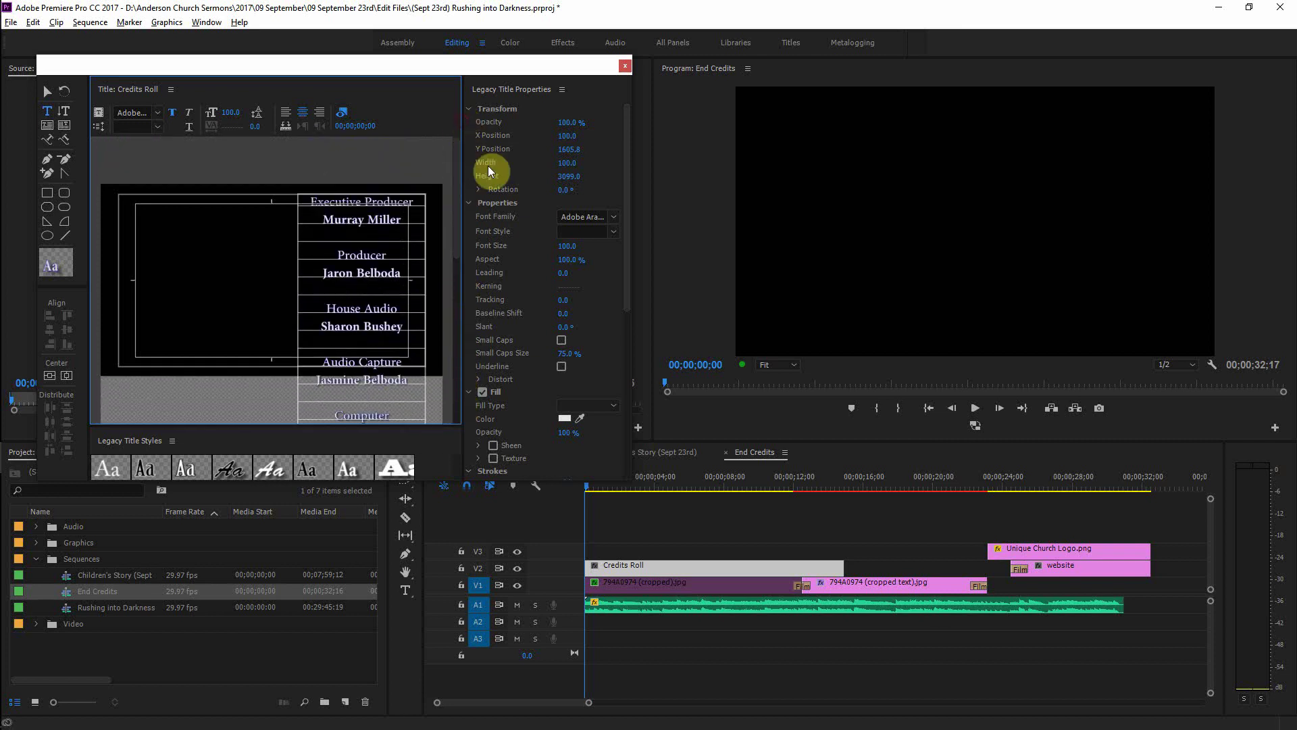
key(ctrl+s)
Step: Place End Credits on V2 over the sermon's ending, with audio on A3, and scrub to check it
click(625, 66)
click(727, 451)
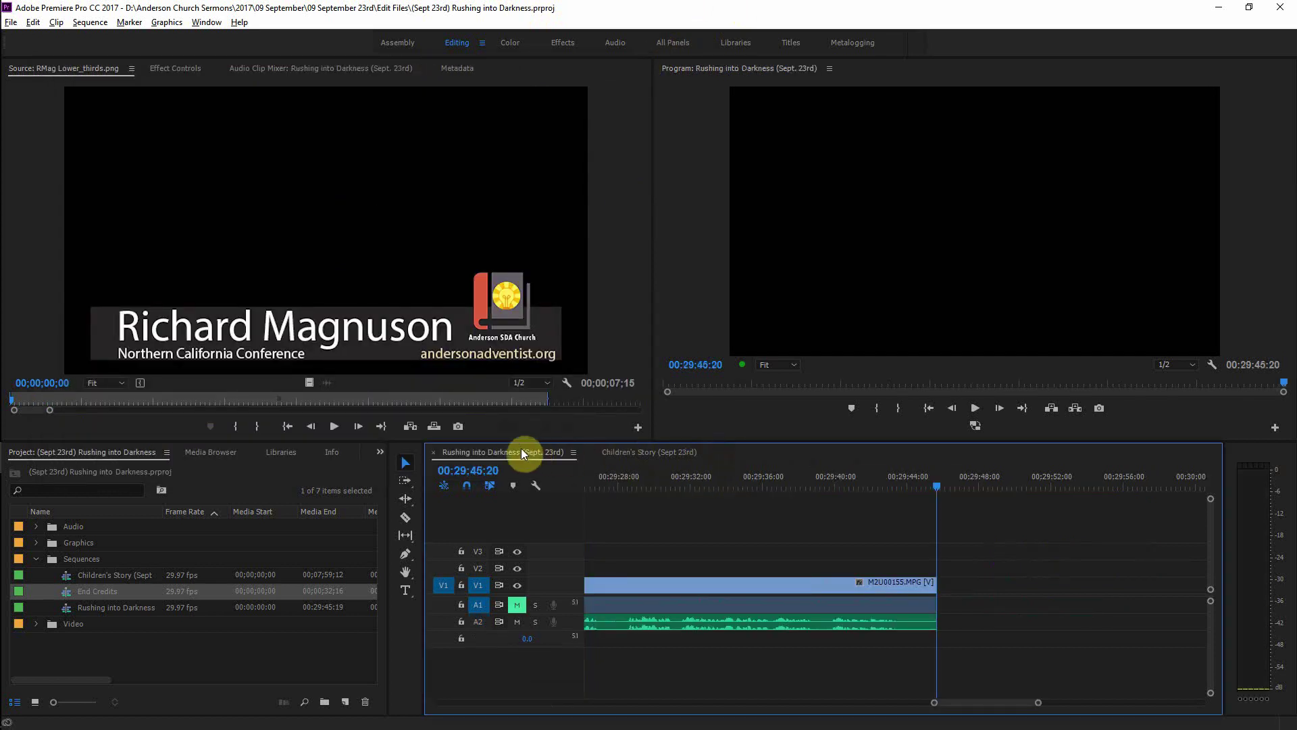
drag(67, 598, 877, 571)
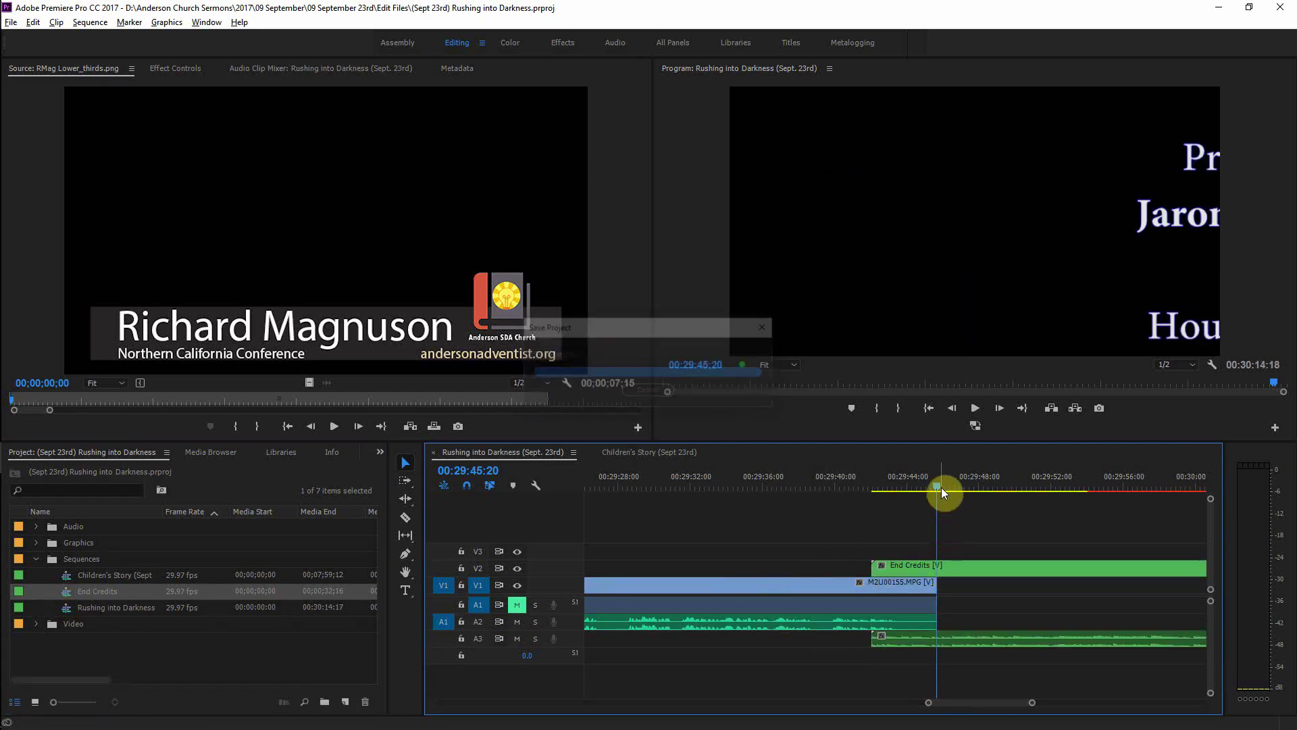
mouse_move(940, 487)
mouse_down()
mouse_move(824, 504)
mouse_move(1063, 509)
mouse_up()
key(minus)
key(minus)
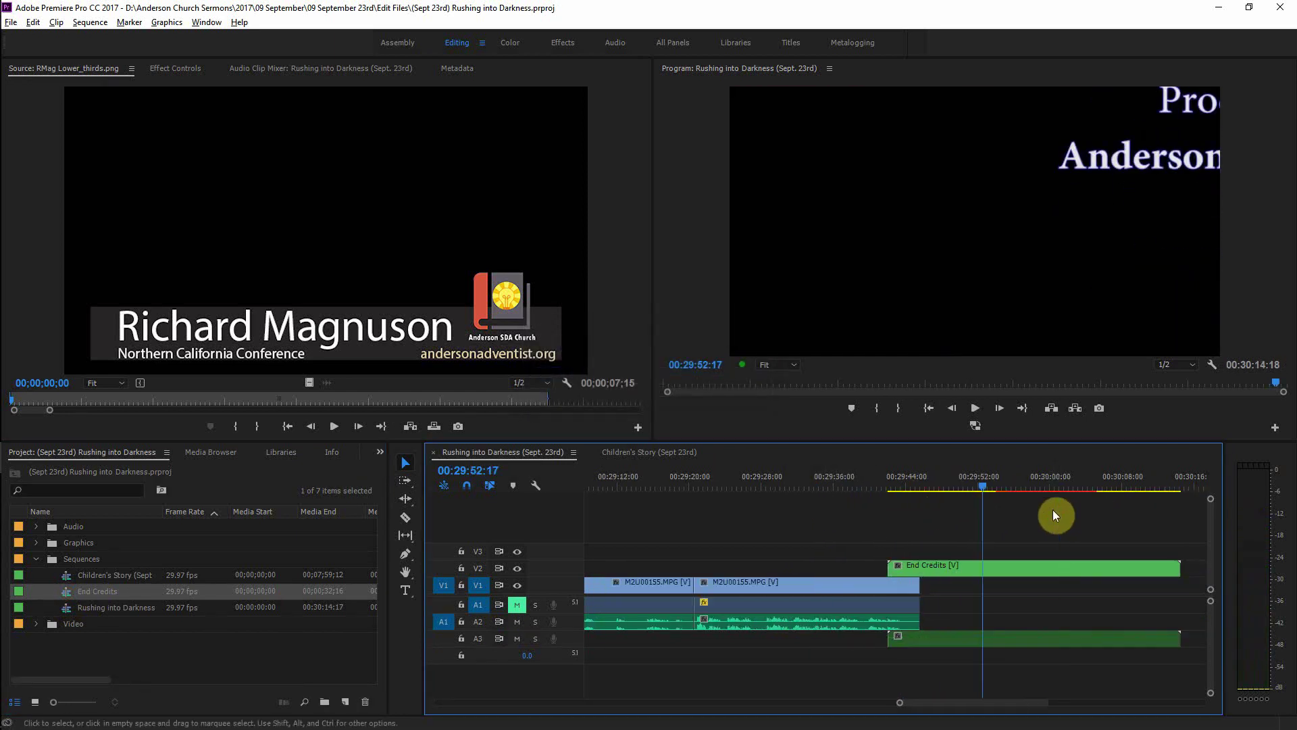
drag(950, 483, 953, 486)
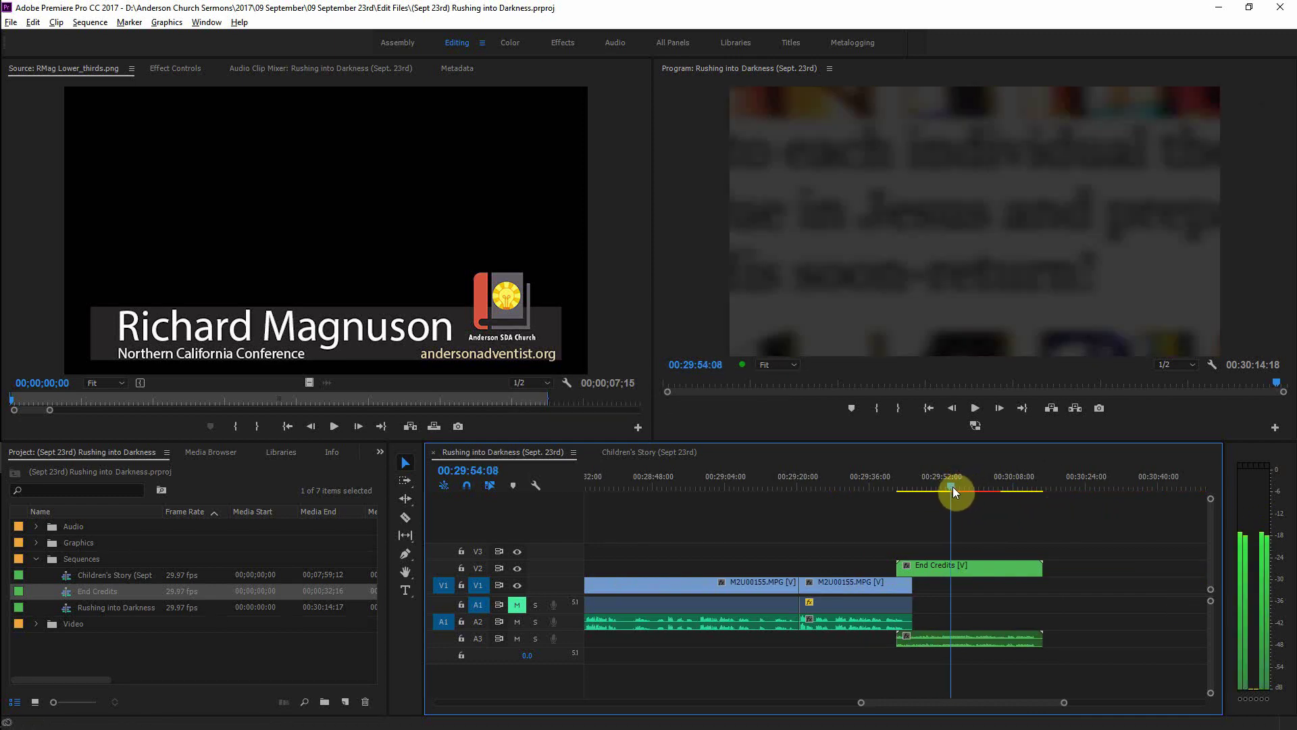
Step: Slide End Credits left along V2 to overlap the sermon's final seconds and preview it
drag(967, 570, 929, 573)
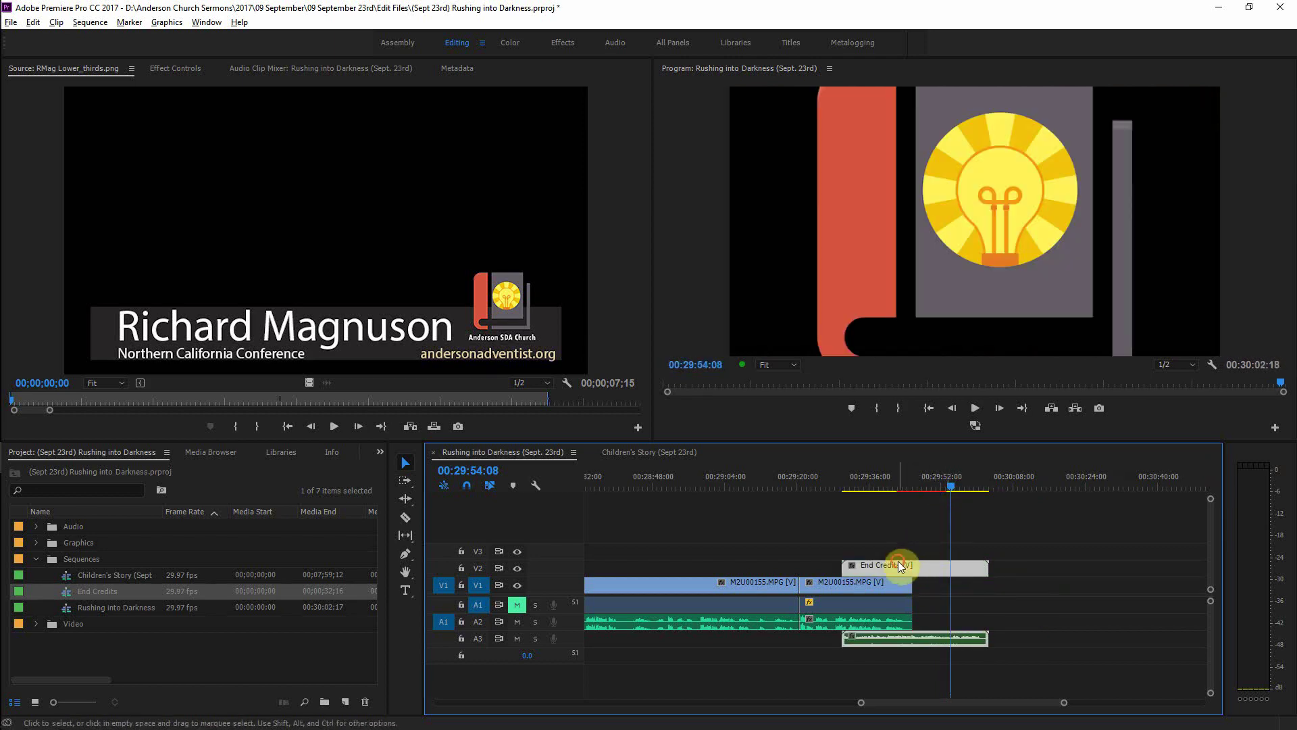
drag(930, 573, 947, 573)
drag(951, 488, 904, 508)
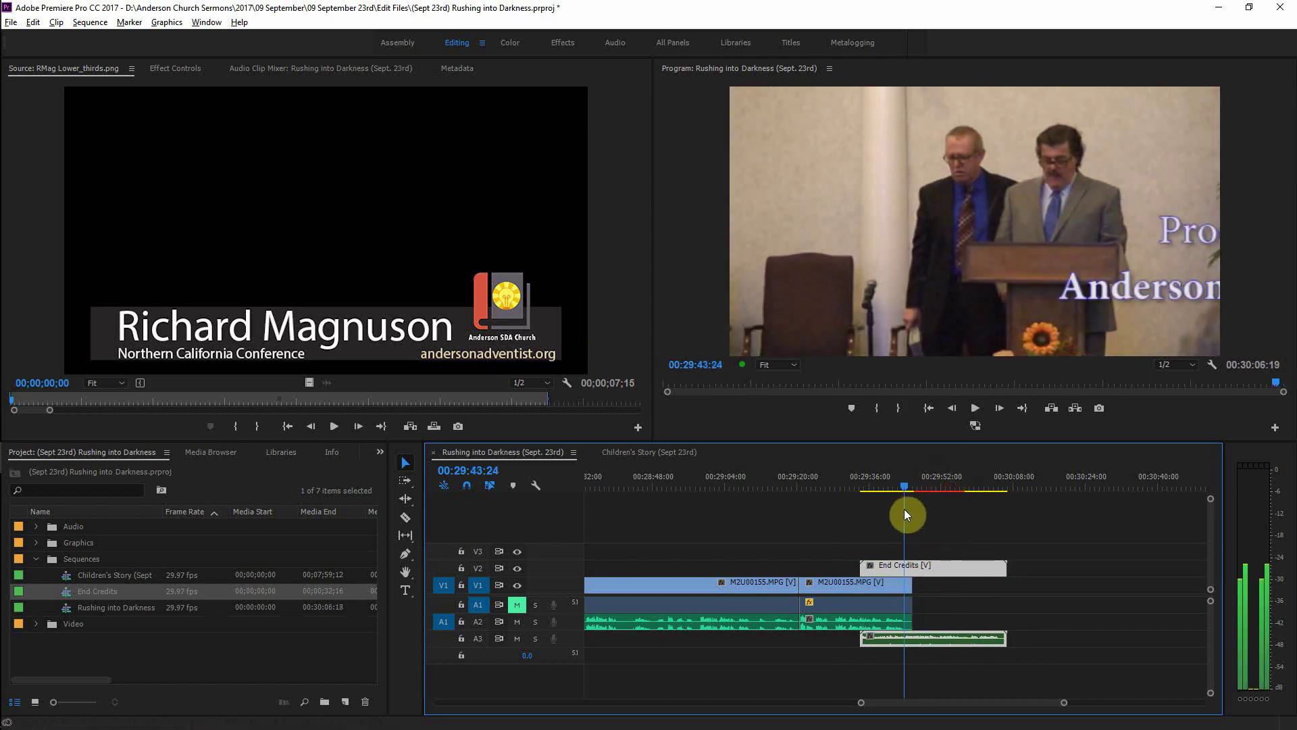
key(space)
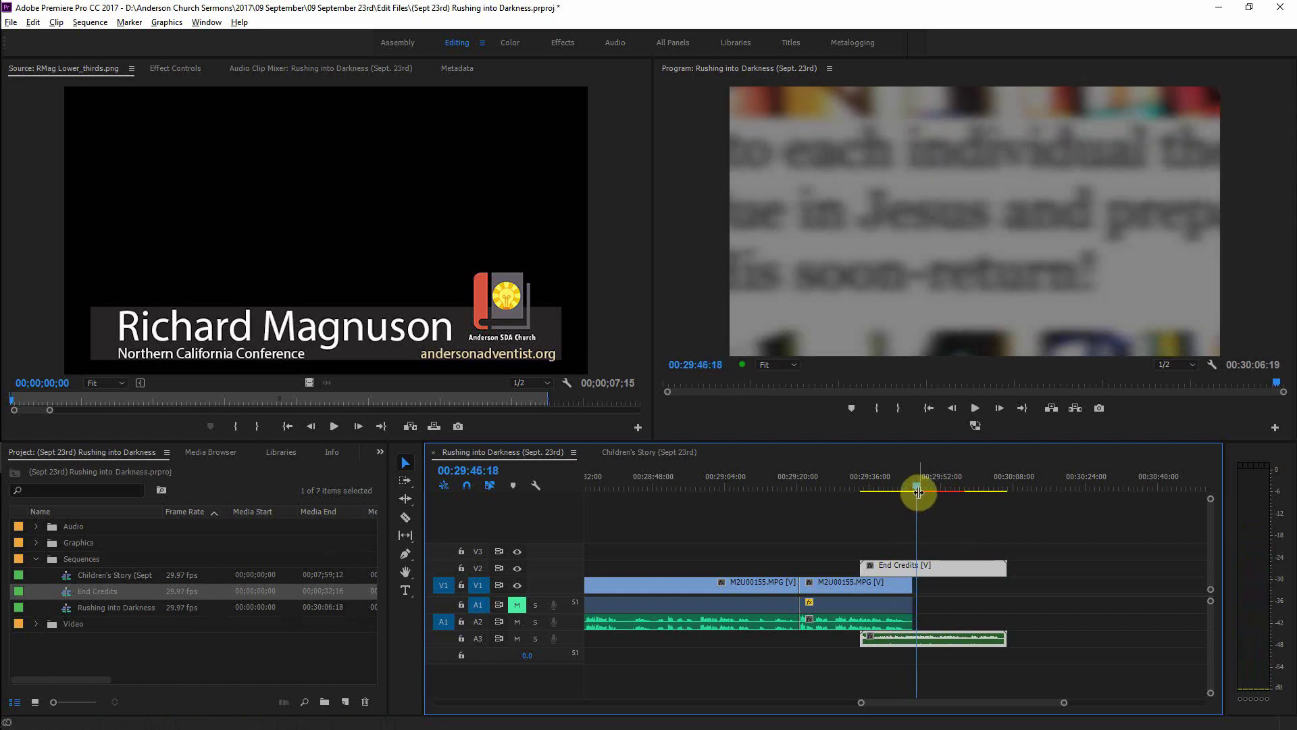
drag(916, 489, 892, 492)
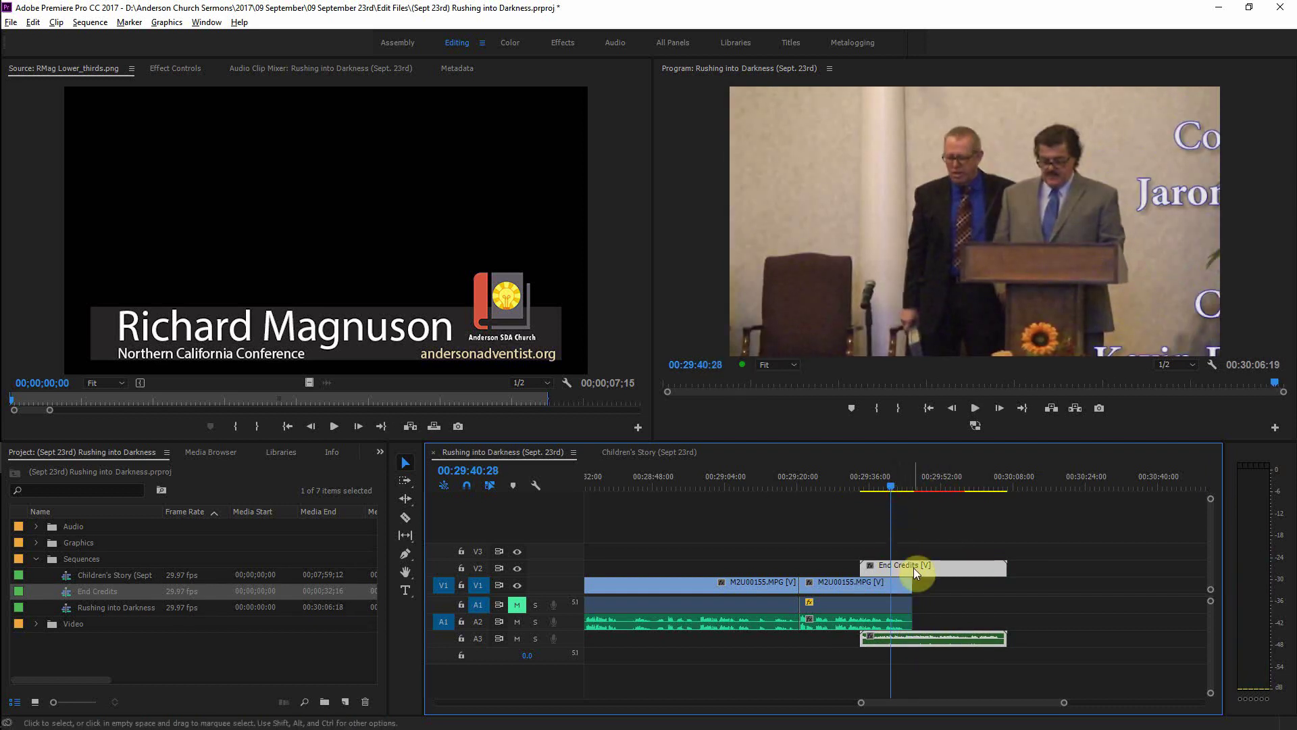
Step: Fine-tune the End Credits start, nudging it slightly later, and replay the transition
key(equal)
key(equal)
key(minus)
key(minus)
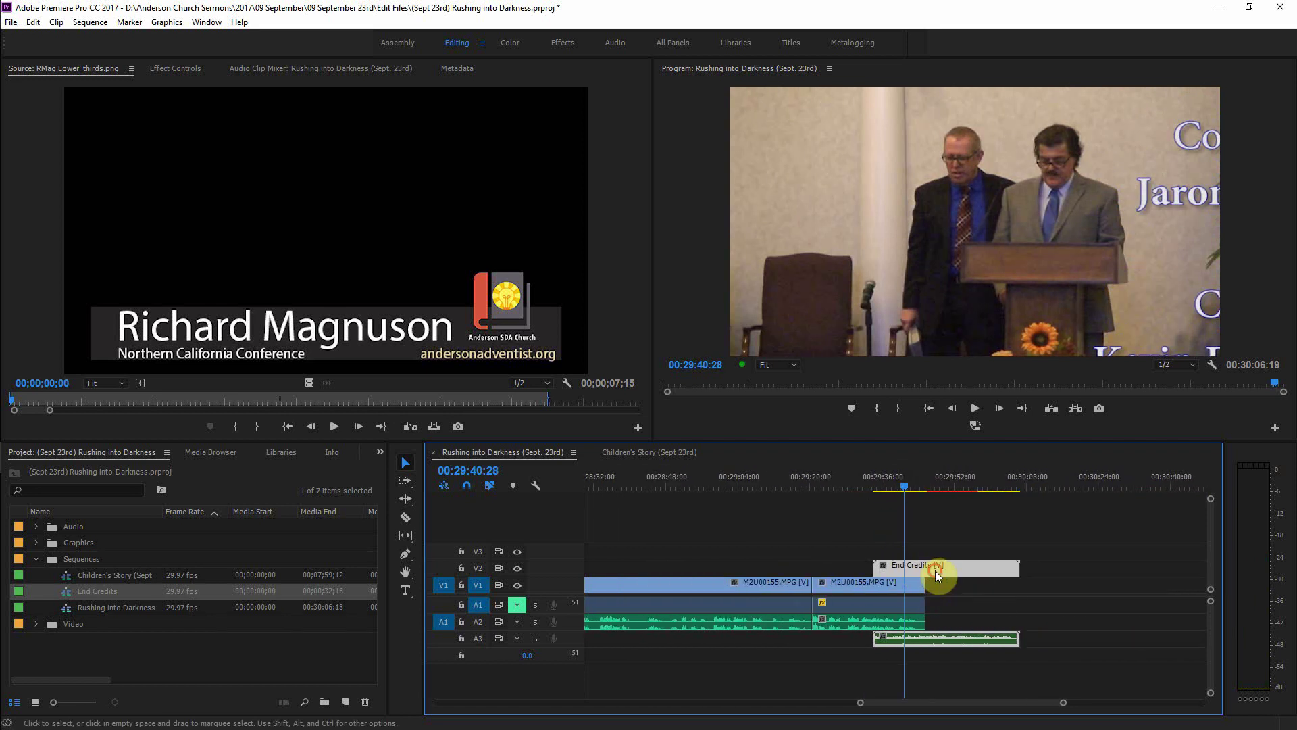
mouse_move(935, 571)
mouse_down()
mouse_move(925, 574)
mouse_move(940, 572)
mouse_up()
key(equal)
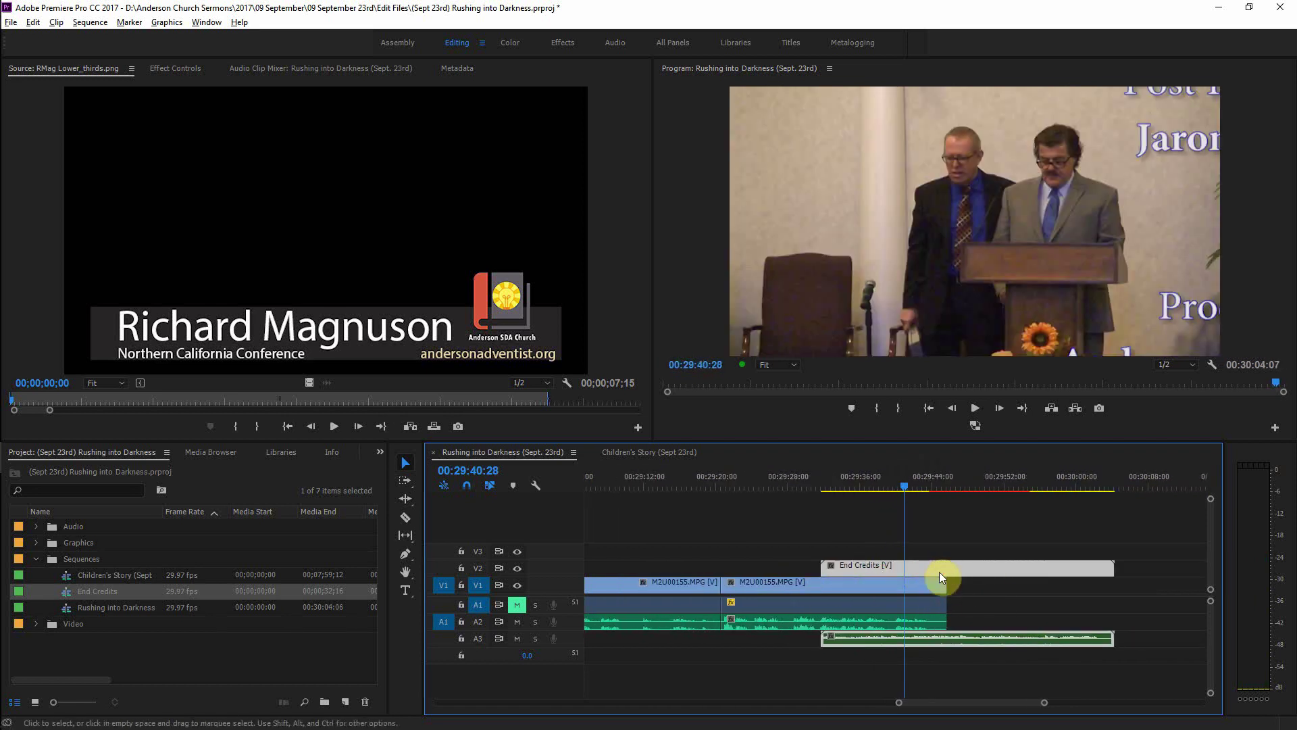
key(space)
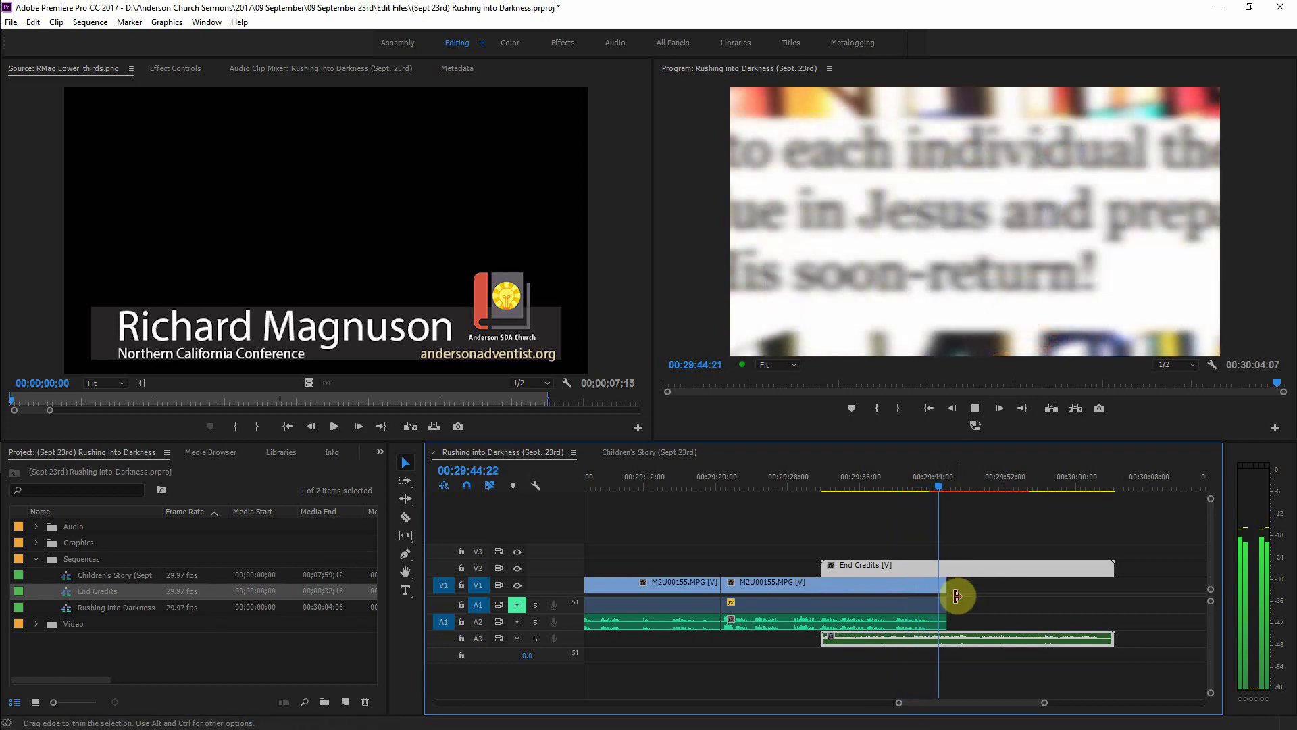
key(space)
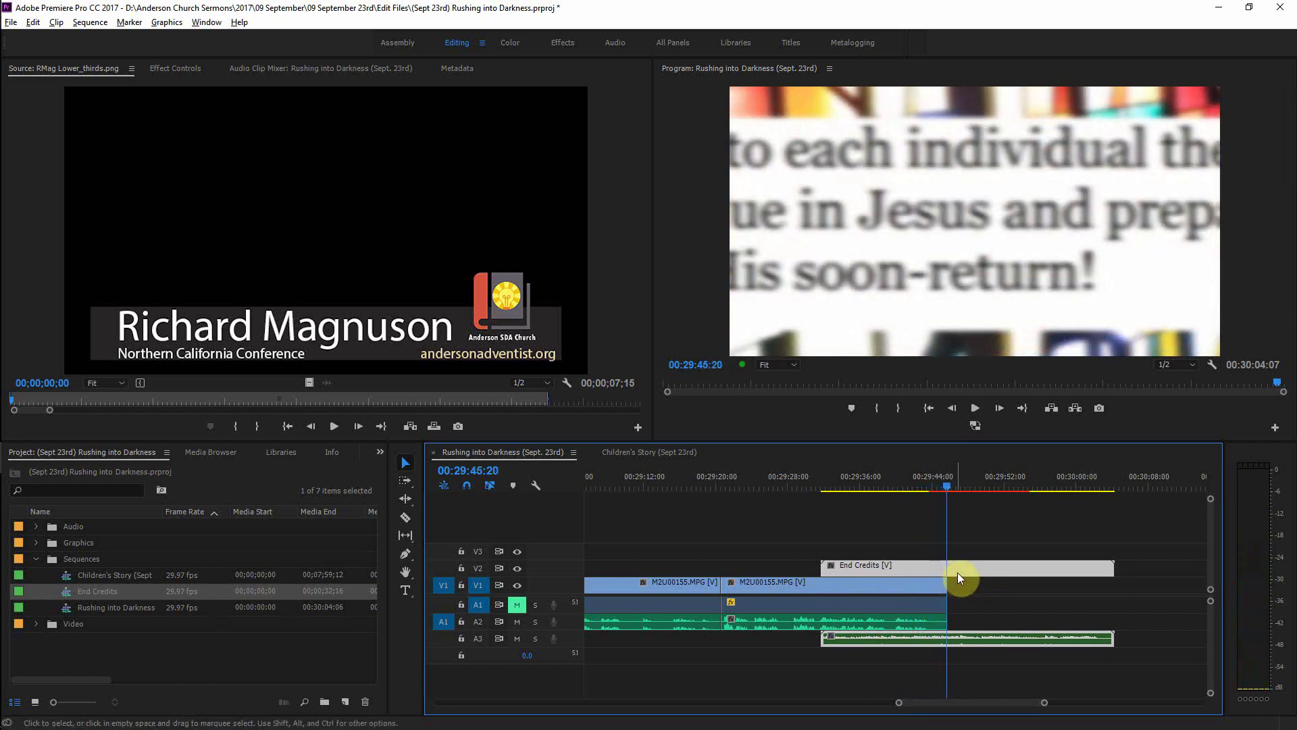
drag(963, 572, 969, 575)
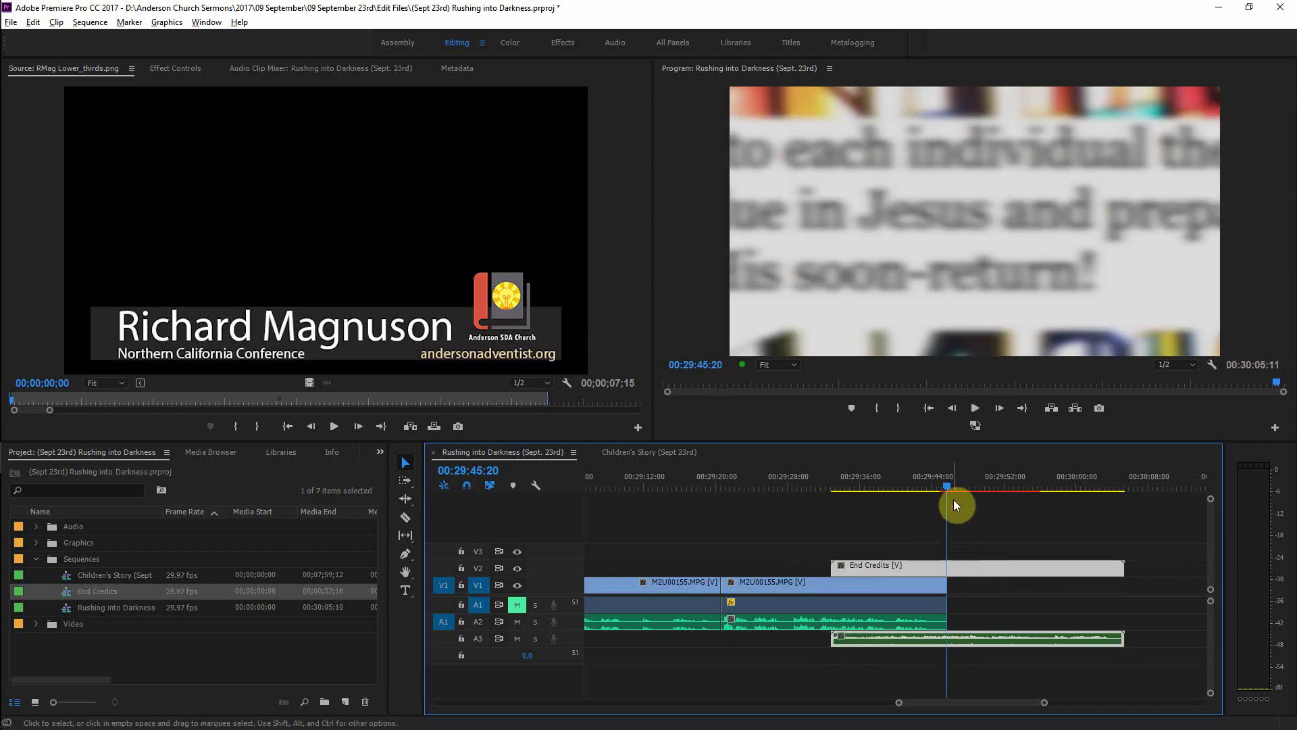
click(933, 489)
key(space)
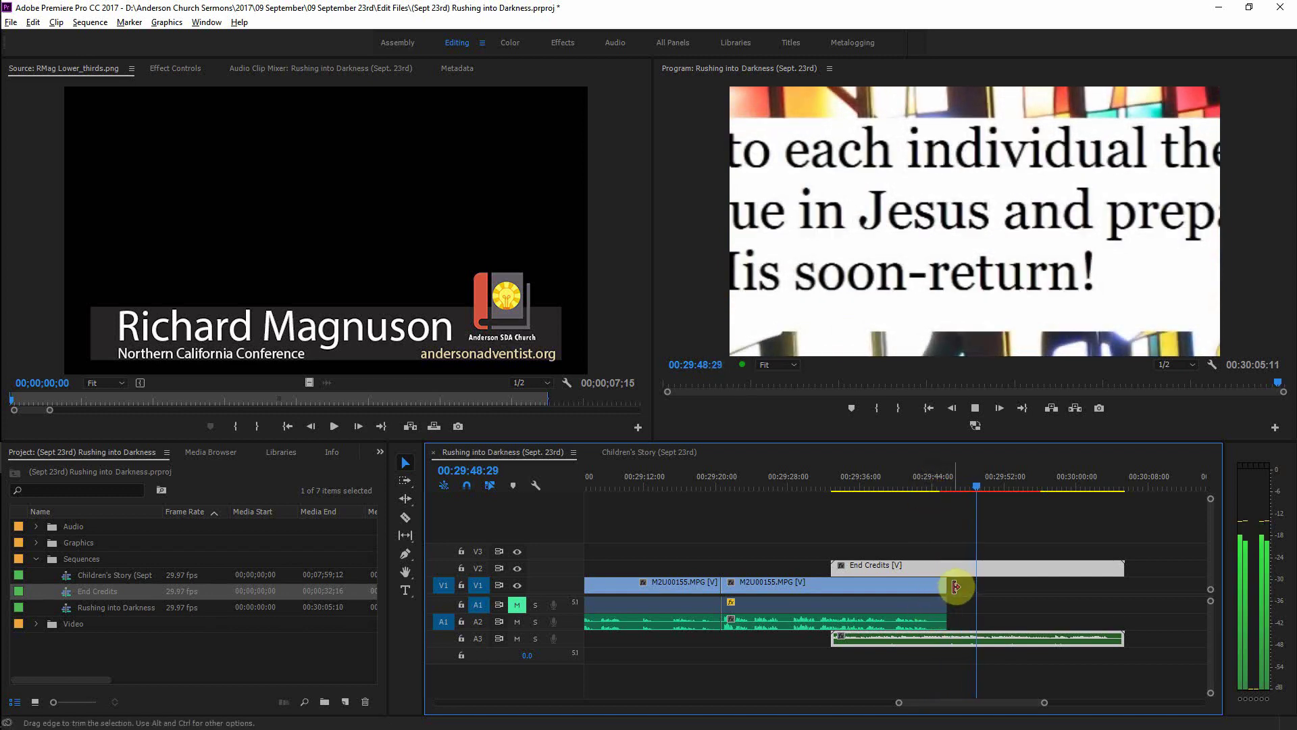
key(space)
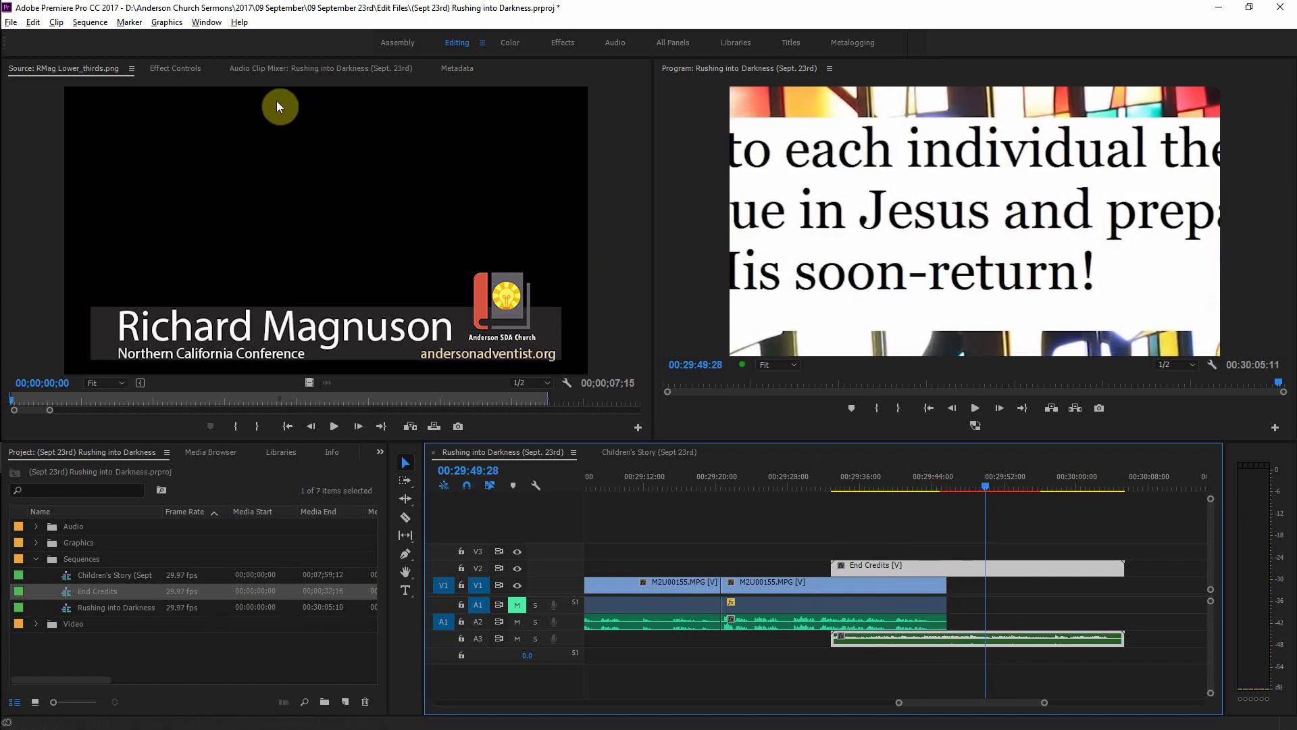
Step: Set the End Credits clip's Motion Scale to 46, save, and play it over the sermon
click(183, 68)
click(261, 149)
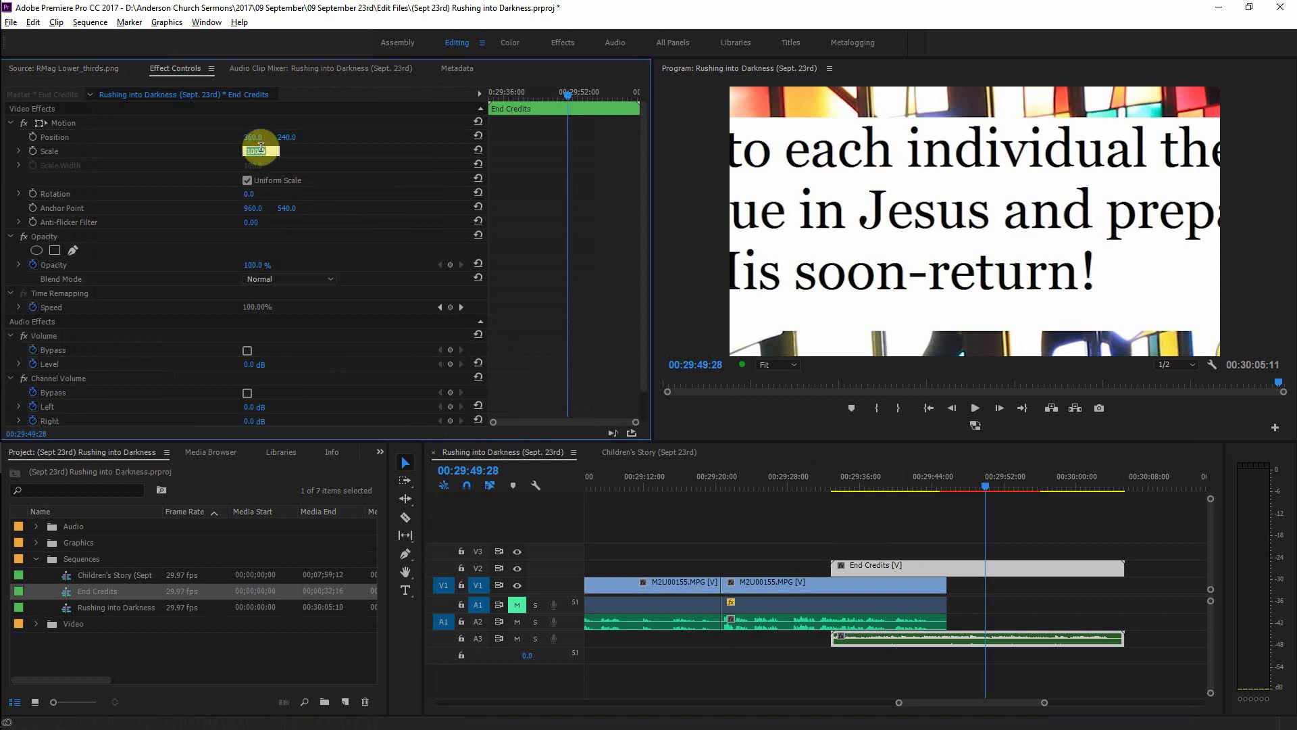
text(46)
key(Return)
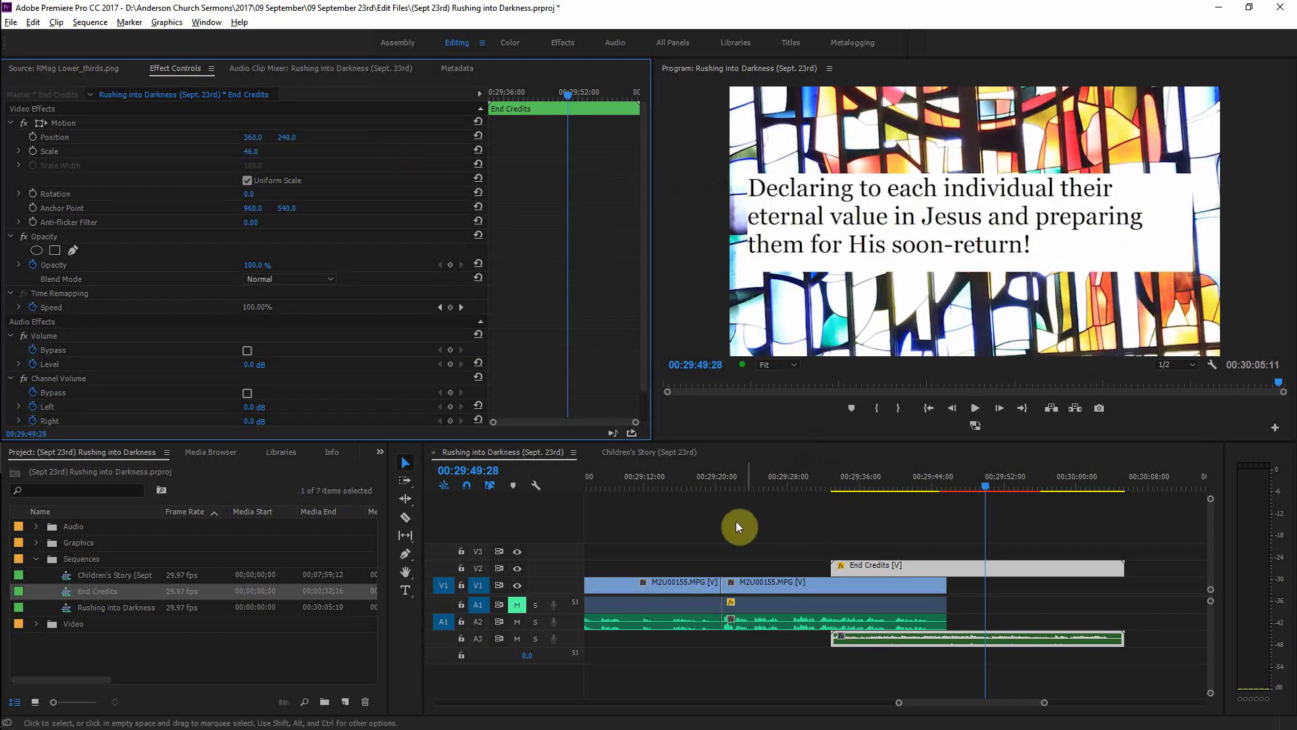
click(510, 451)
key(ctrl+s)
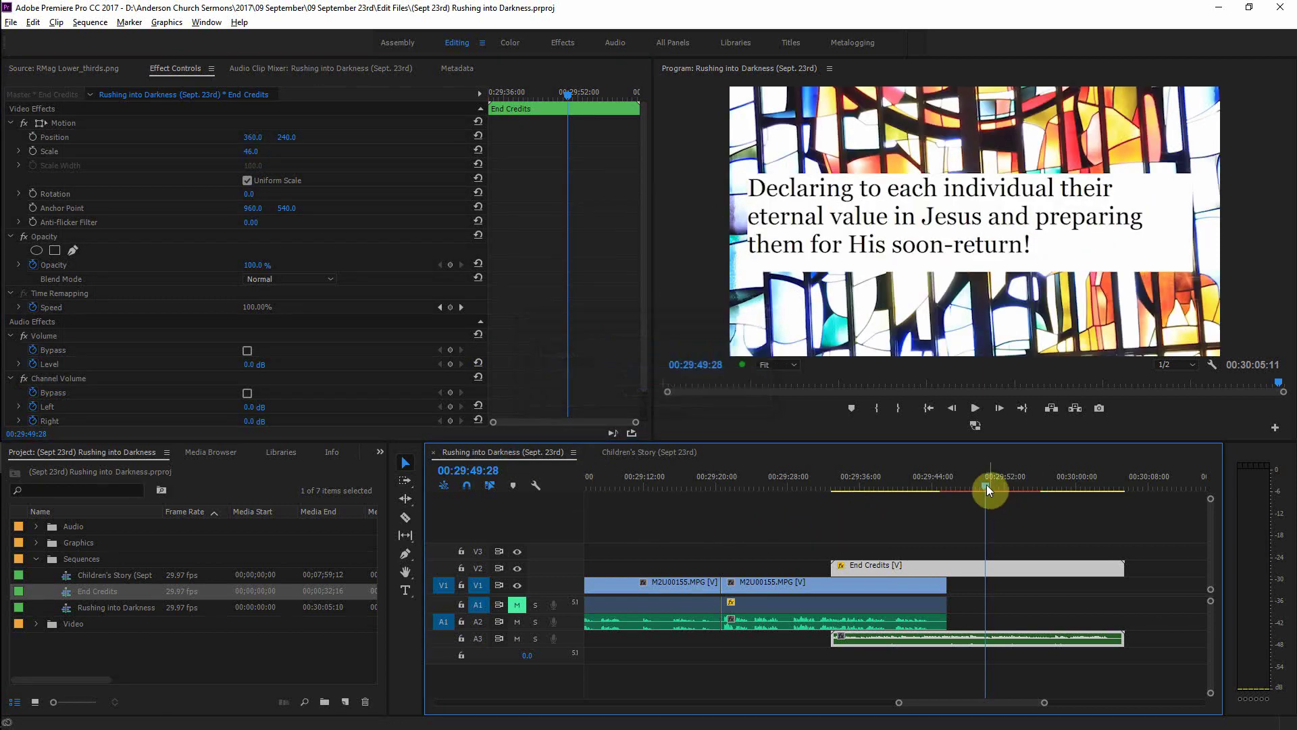
click(819, 484)
key(space)
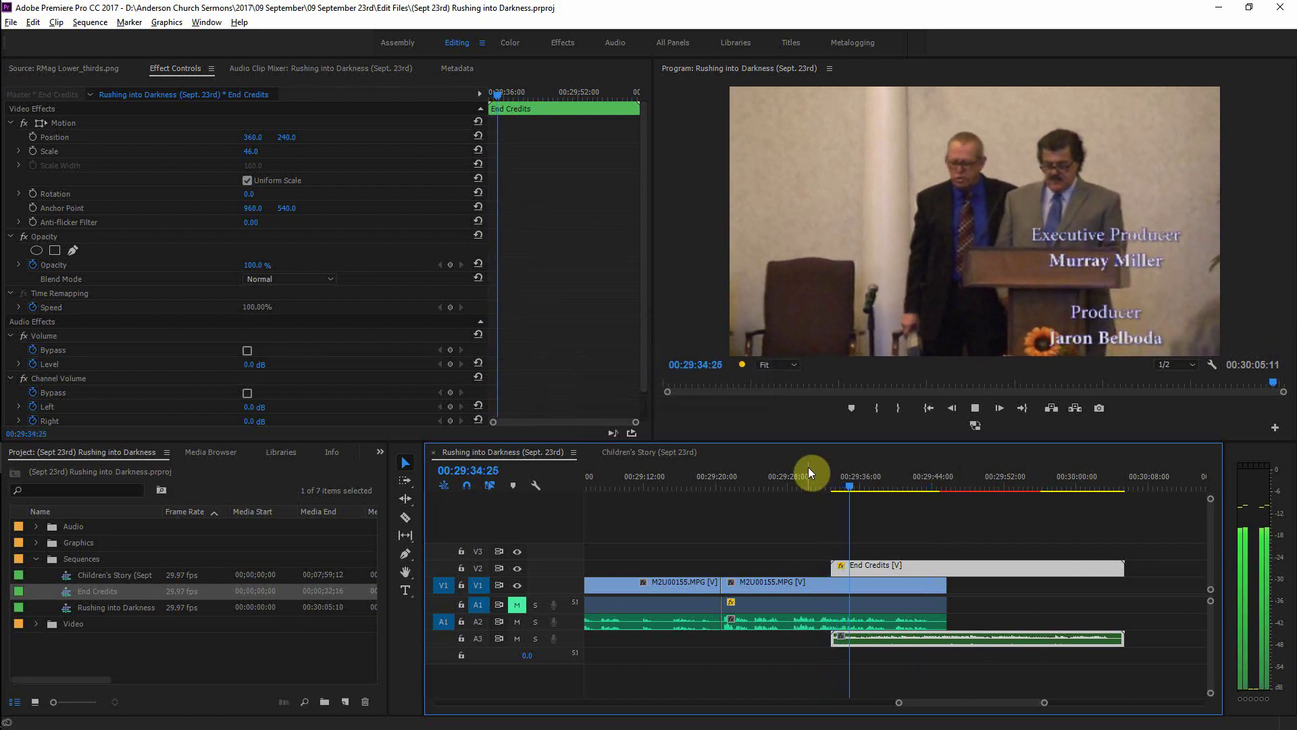
Step: Drag the Credits Roll title text to the frame's left side (X 460.4) and save the project
double_click(896, 568)
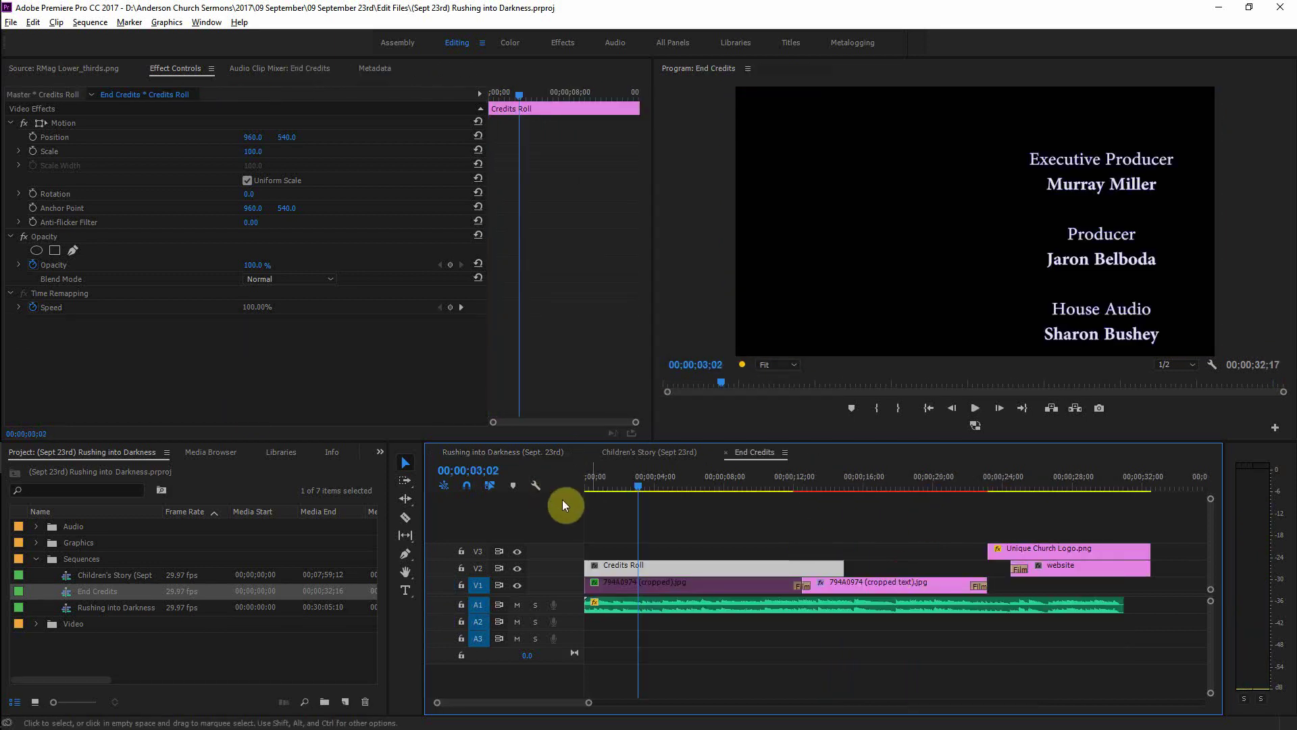
double_click(663, 565)
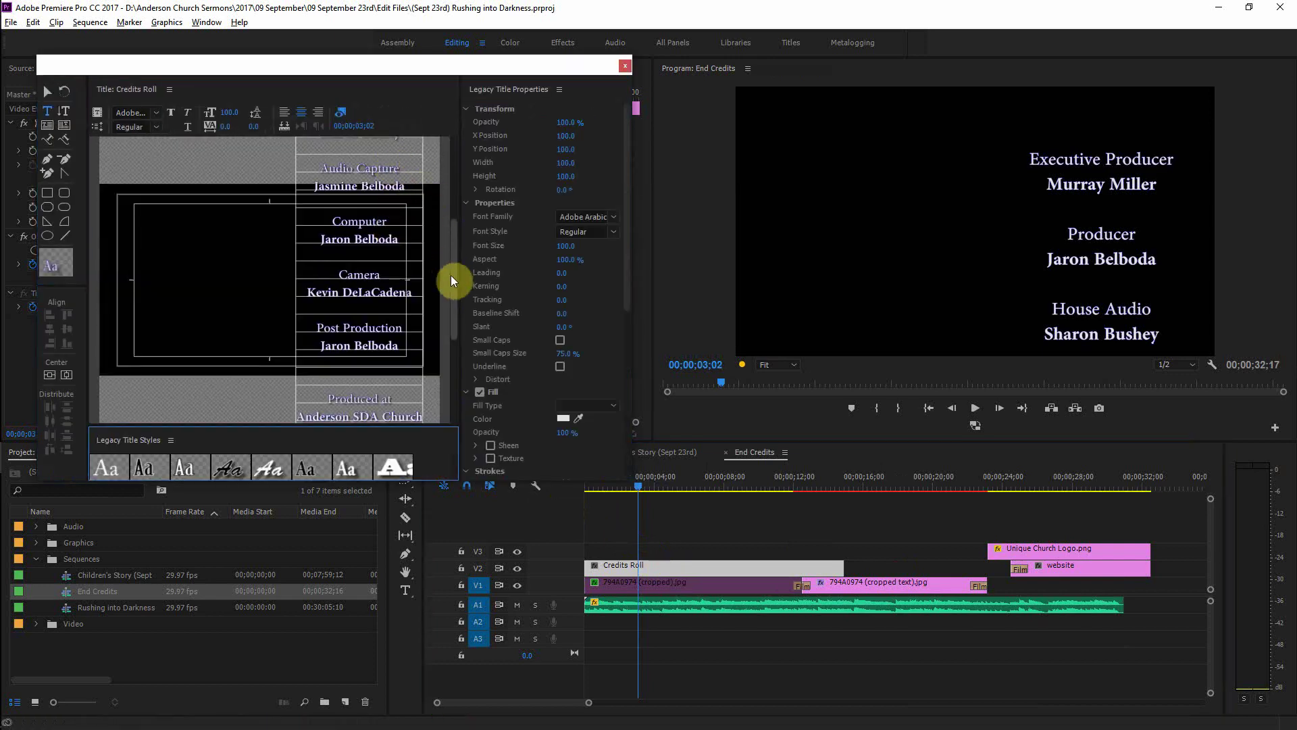
drag(454, 280, 454, 203)
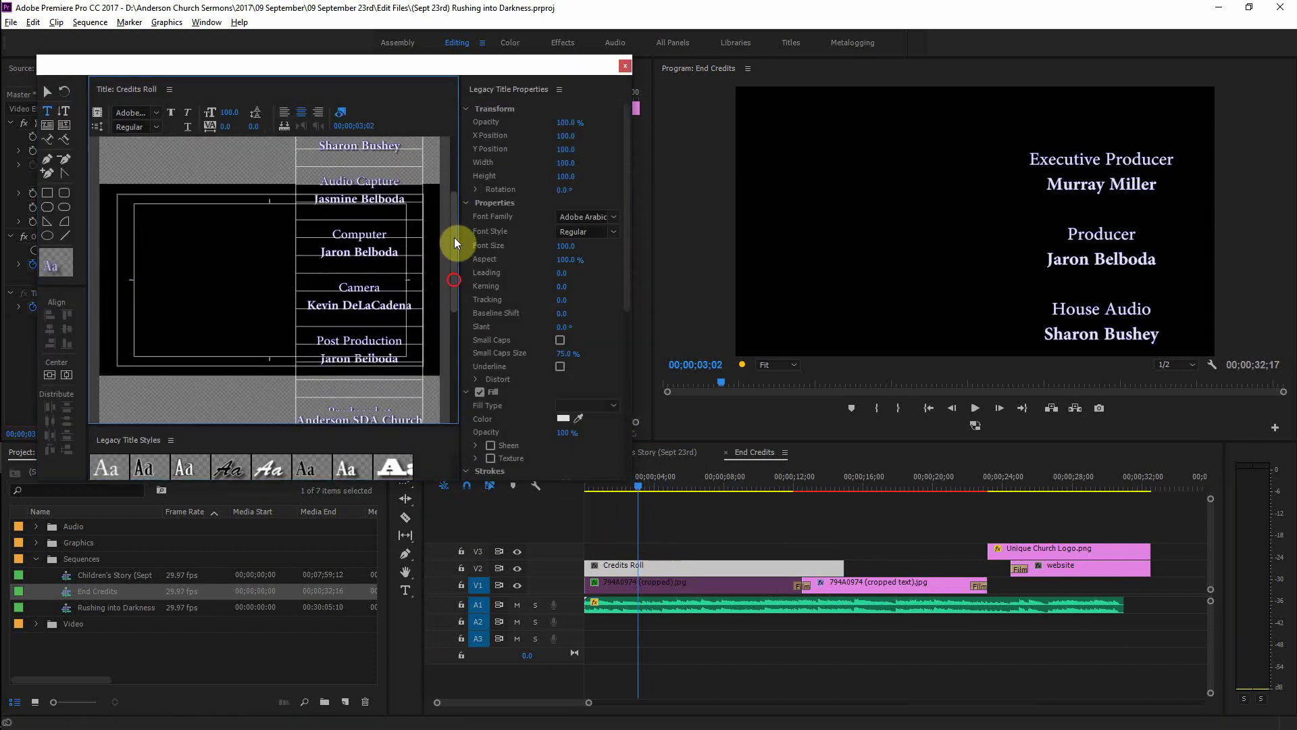
click(48, 91)
drag(377, 245, 201, 250)
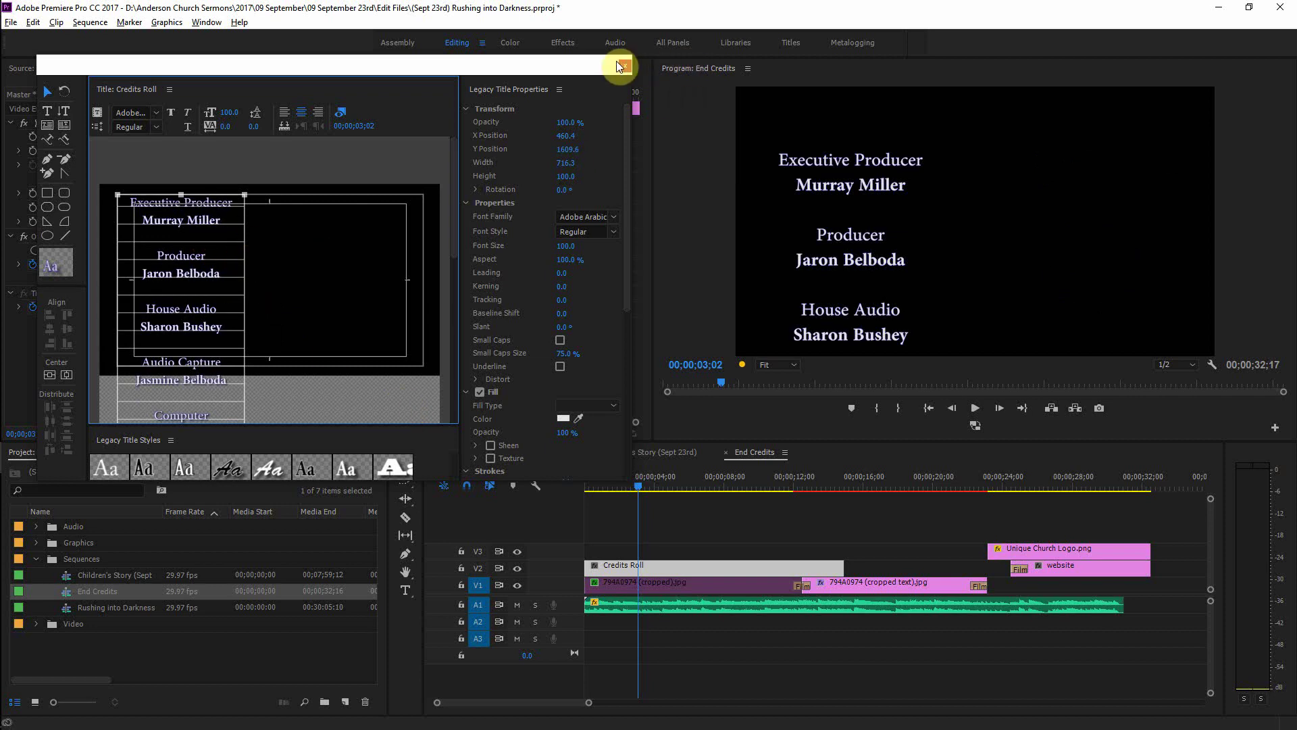
key(ctrl+s)
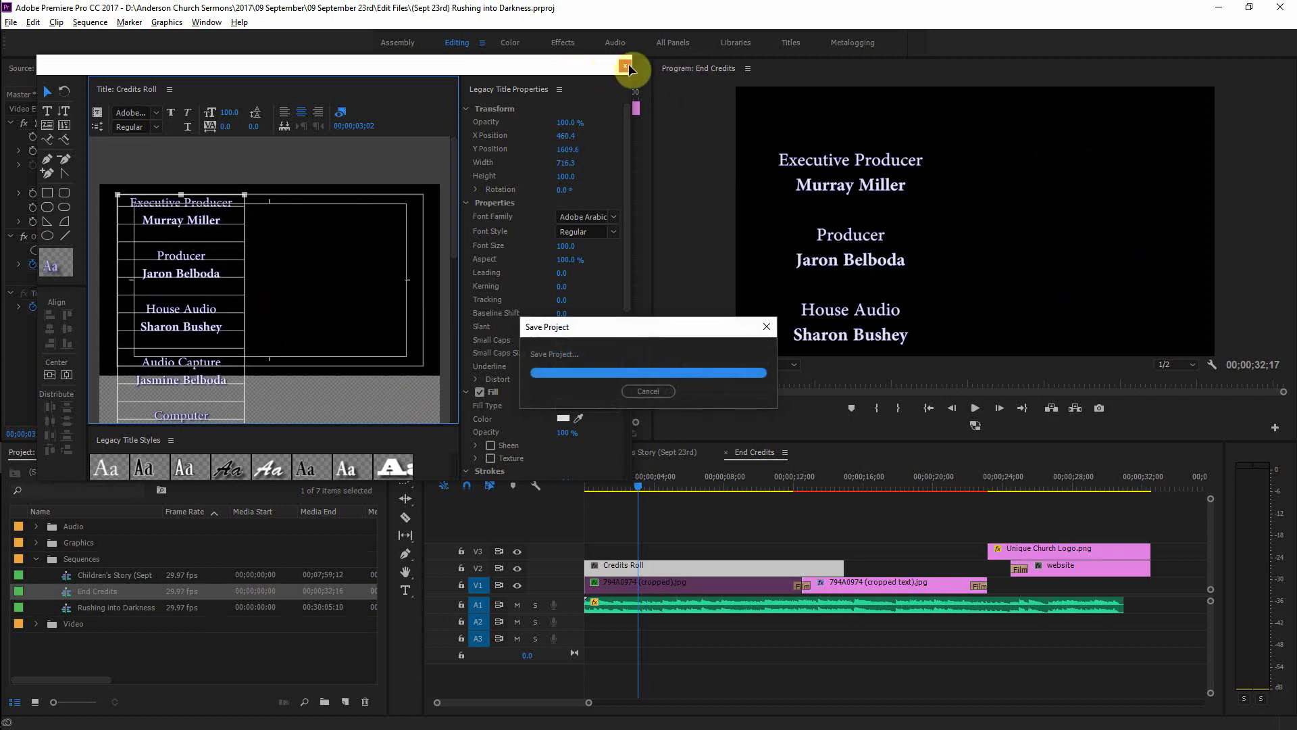
Step: Return to the Rushing into Darkness sequence and play from just before the credits
click(627, 65)
click(546, 449)
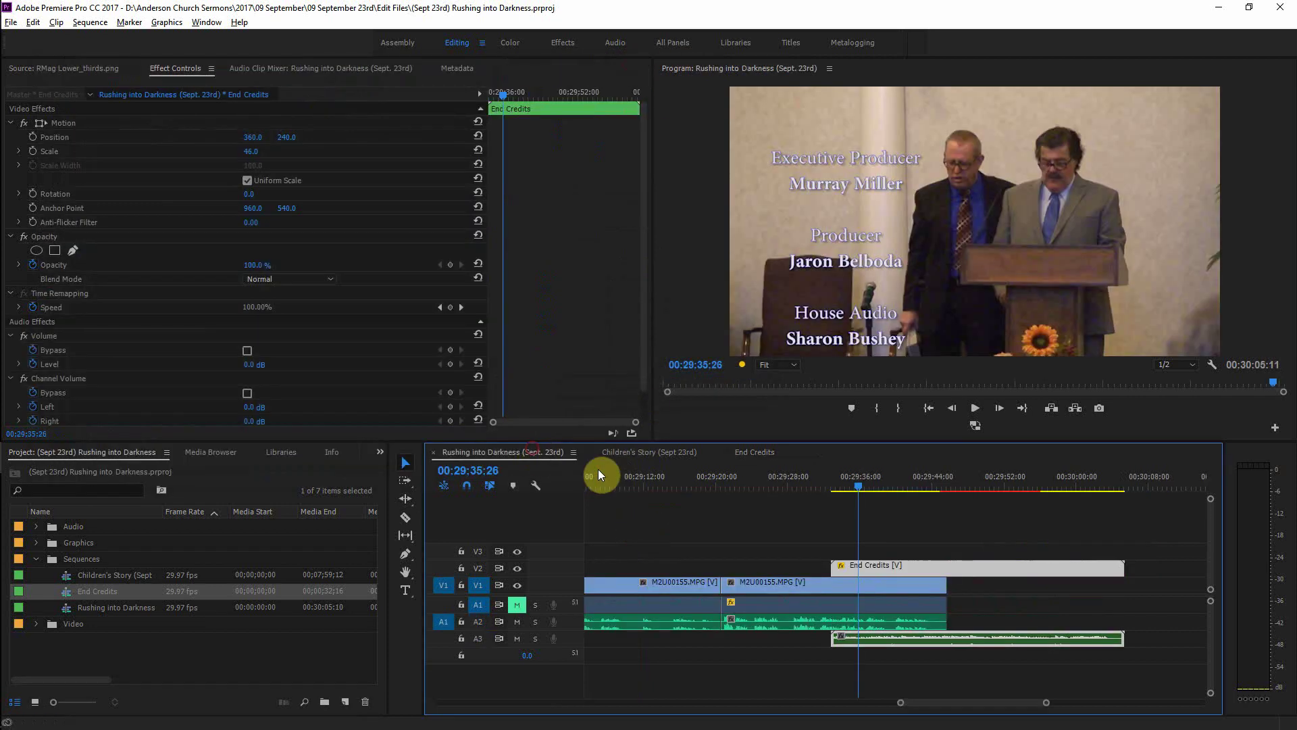
click(836, 481)
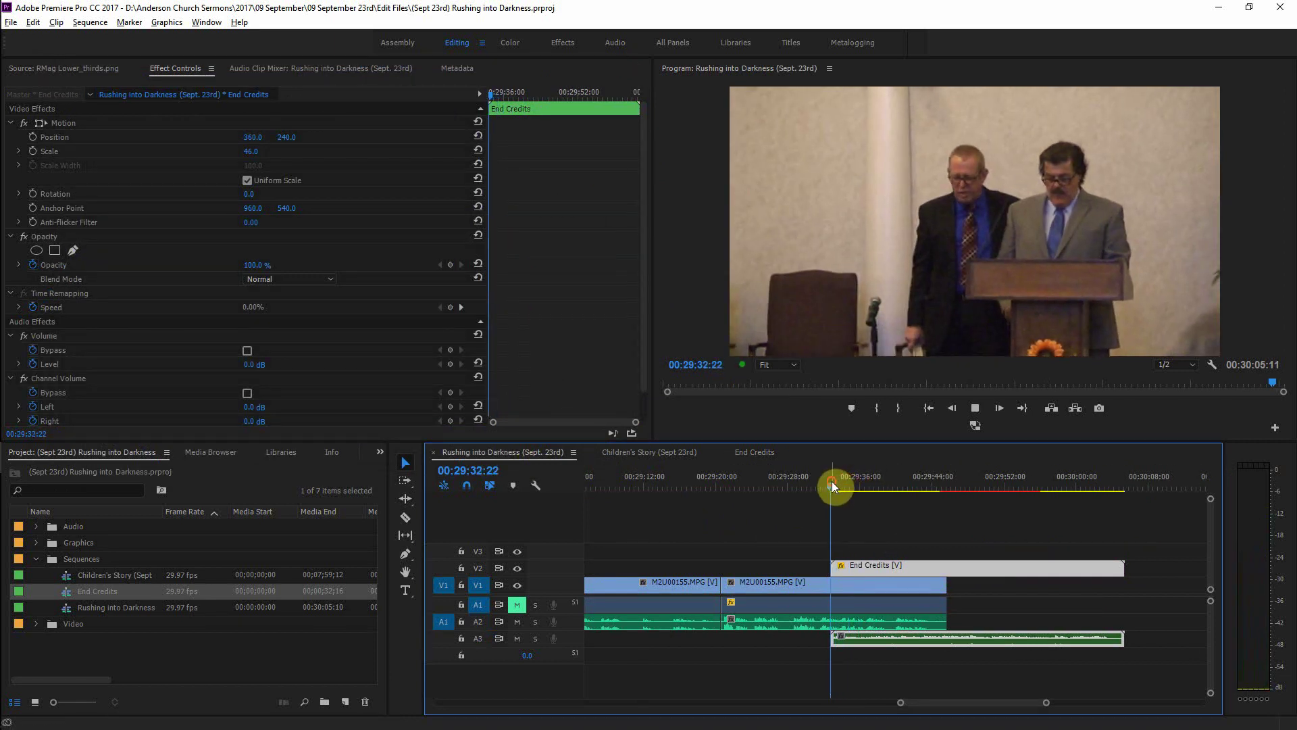
key(space)
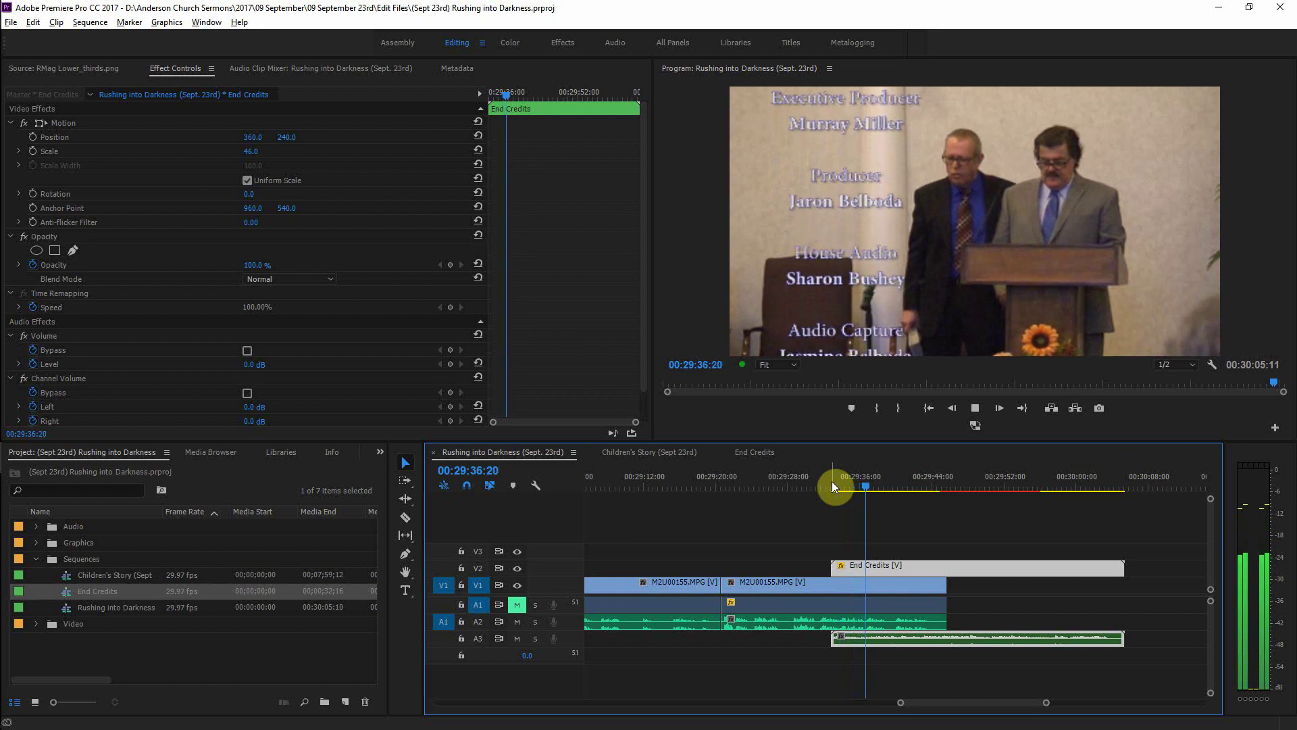
Step: Set playback resolution to Full, preview the closing credits, then jump back to the sequence start
click(1189, 365)
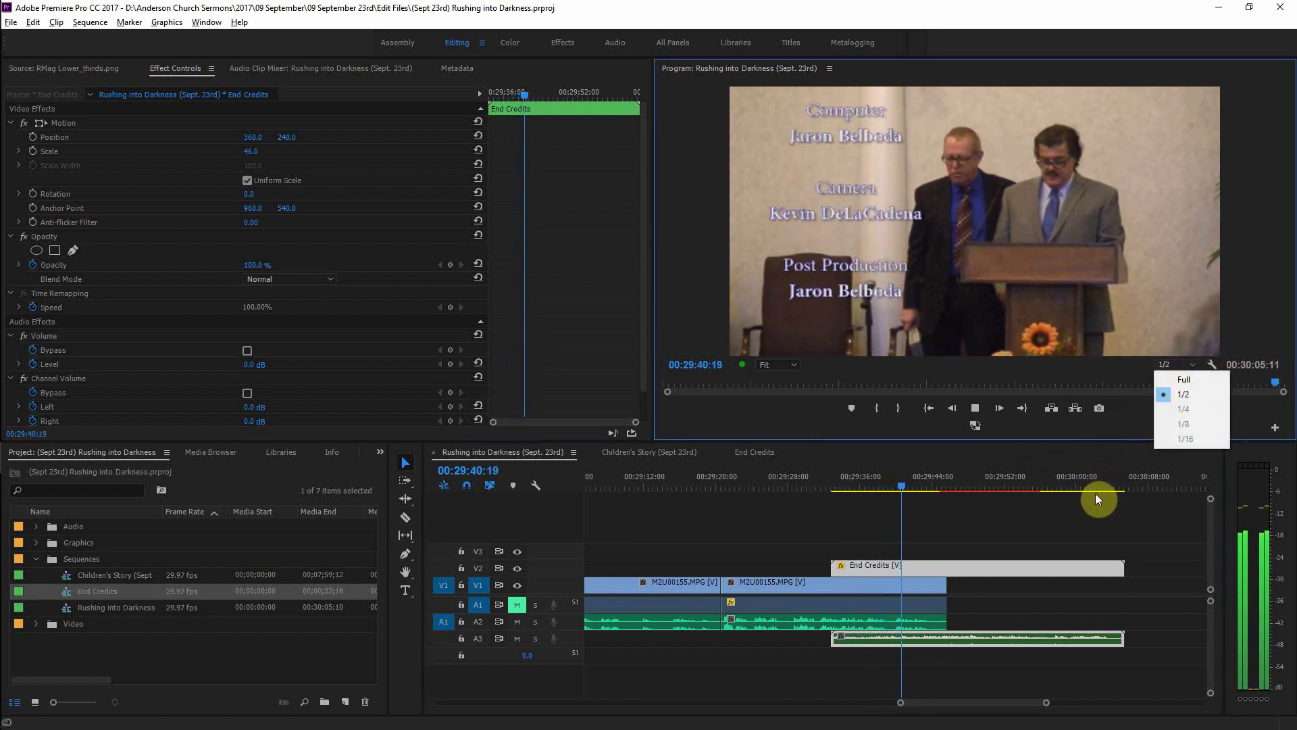
click(1189, 381)
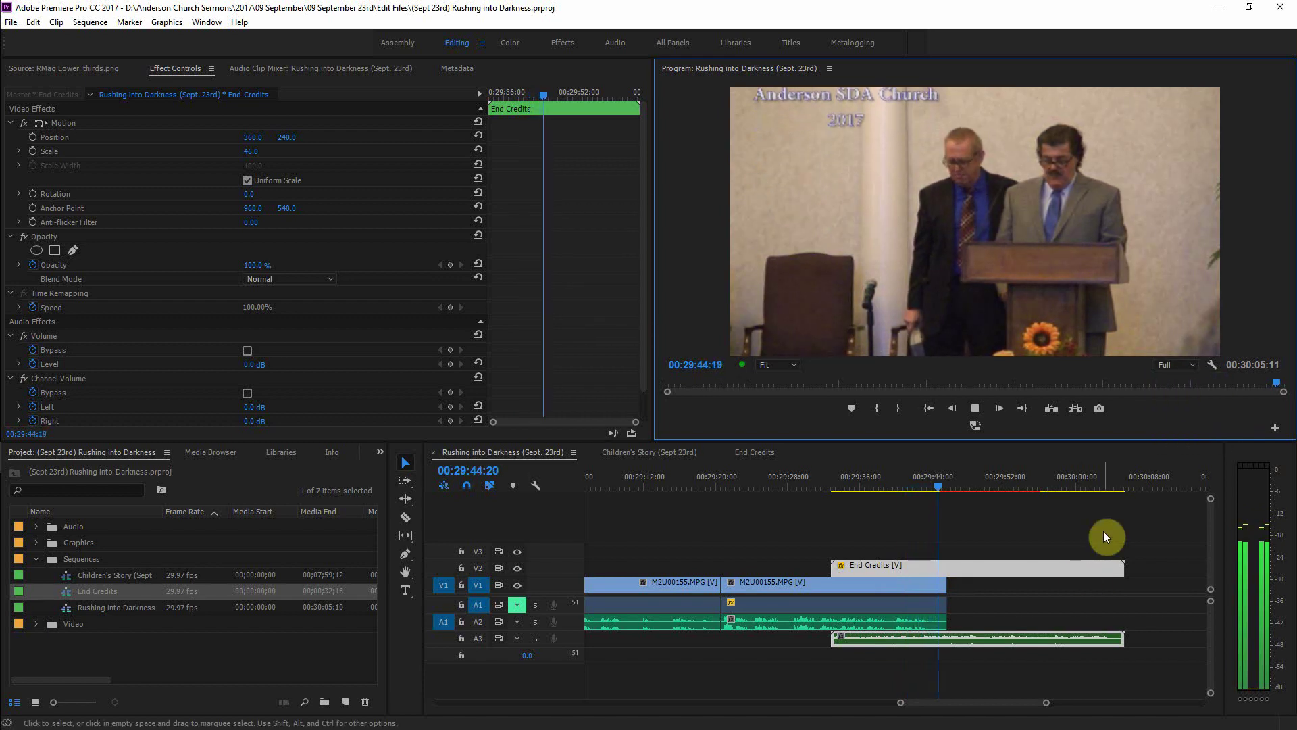
key(space)
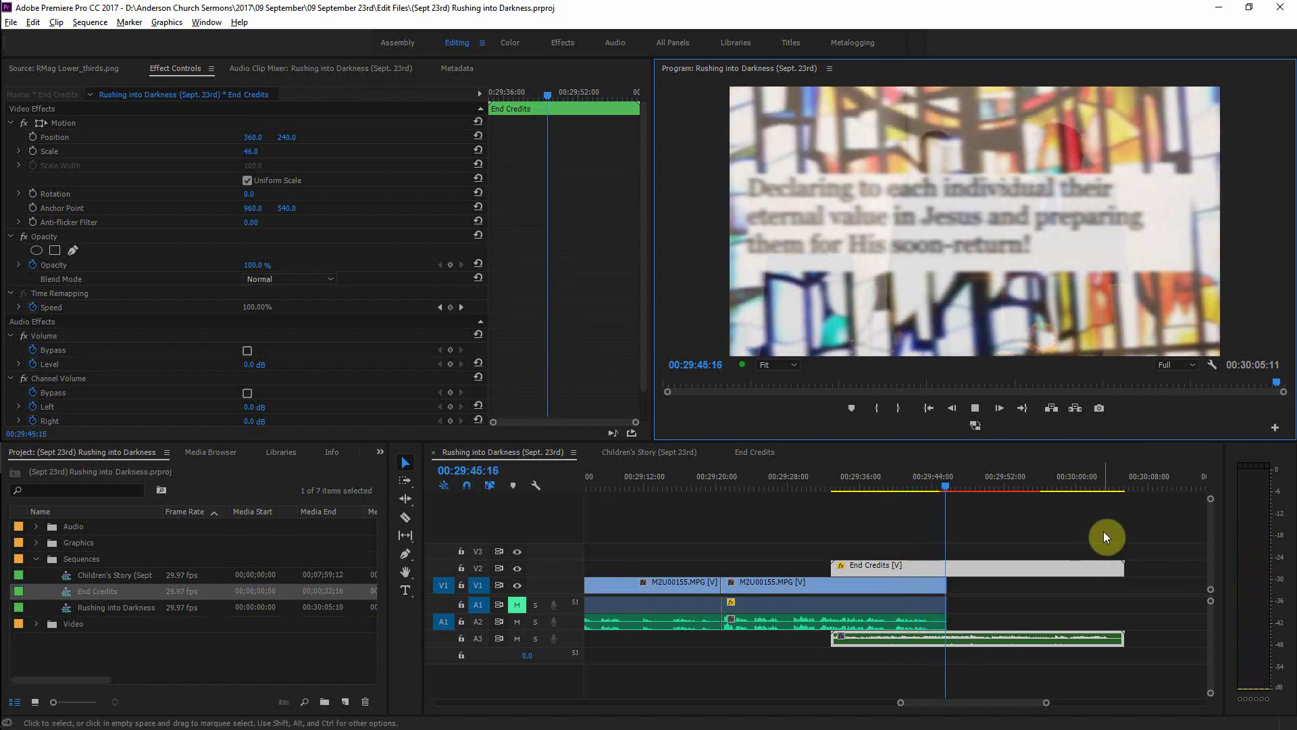
key(space)
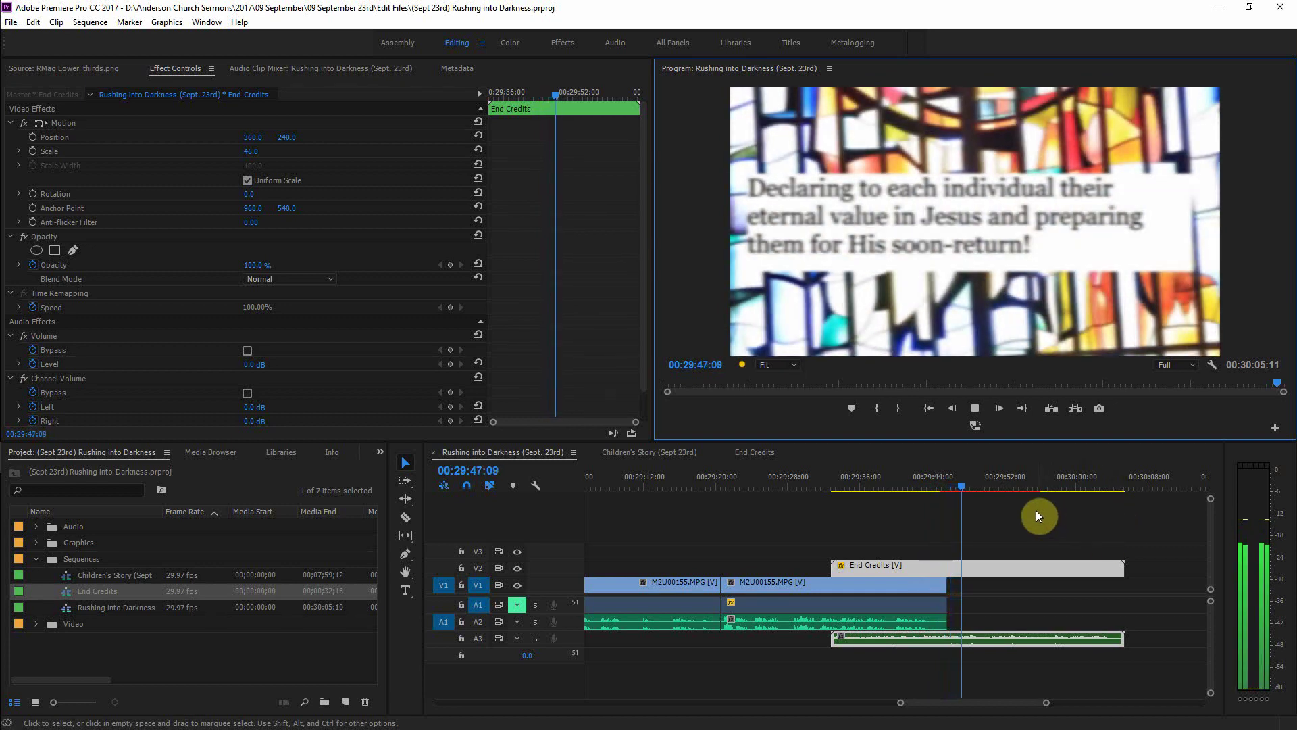
key(Home)
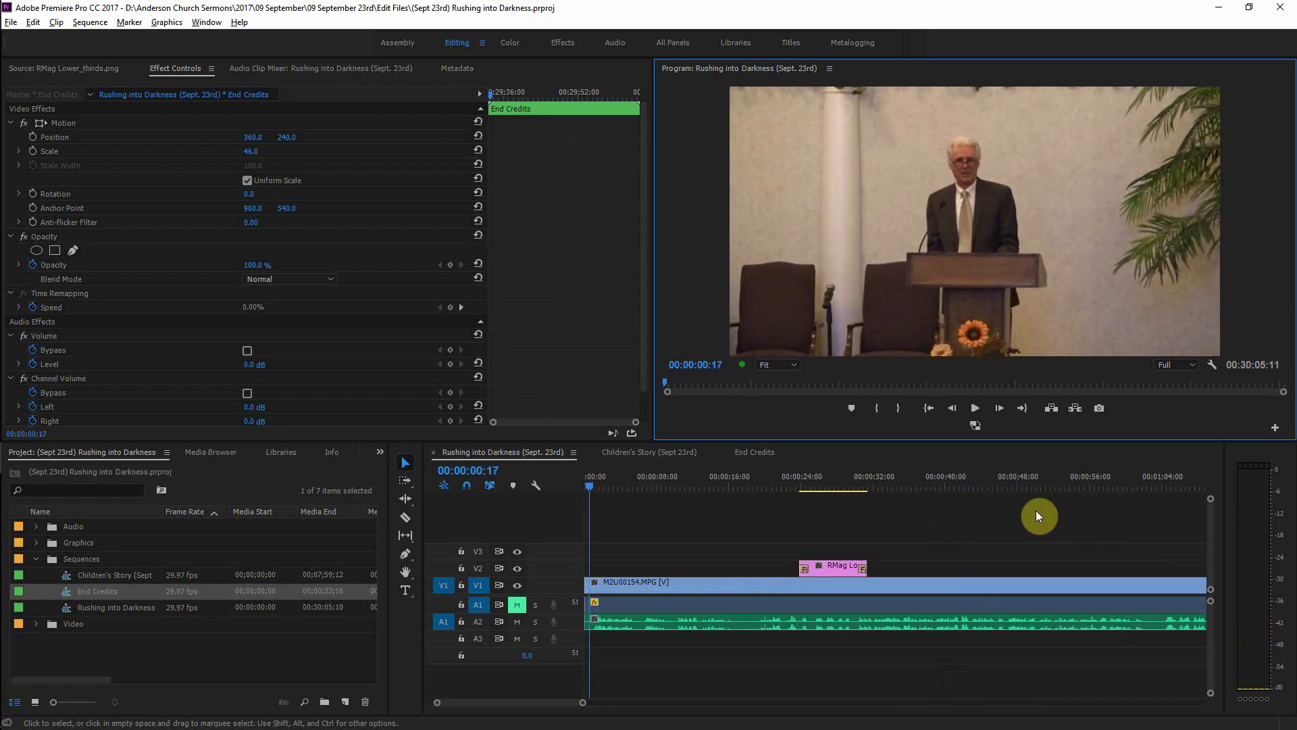
Step: Save, fit the whole sequence in the timeline, and scrub through the sermon back to the start
key(ctrl+s)
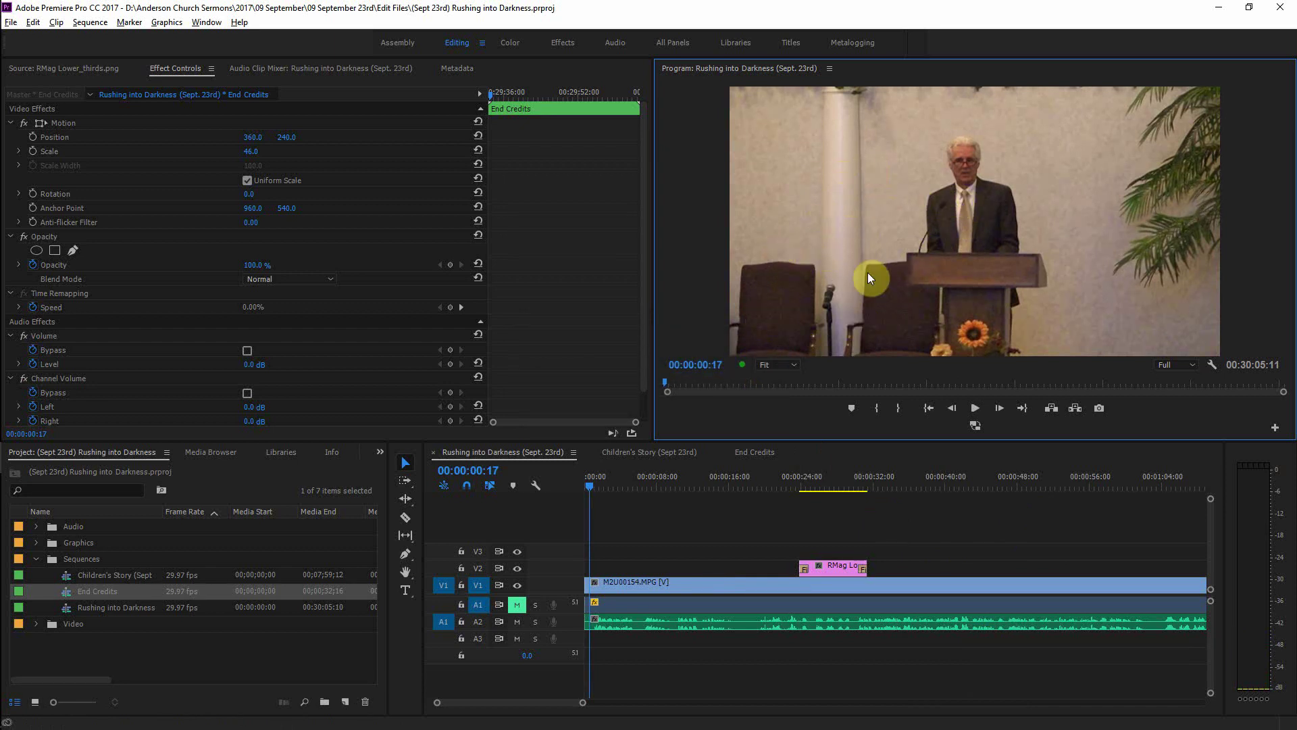
key(backslash)
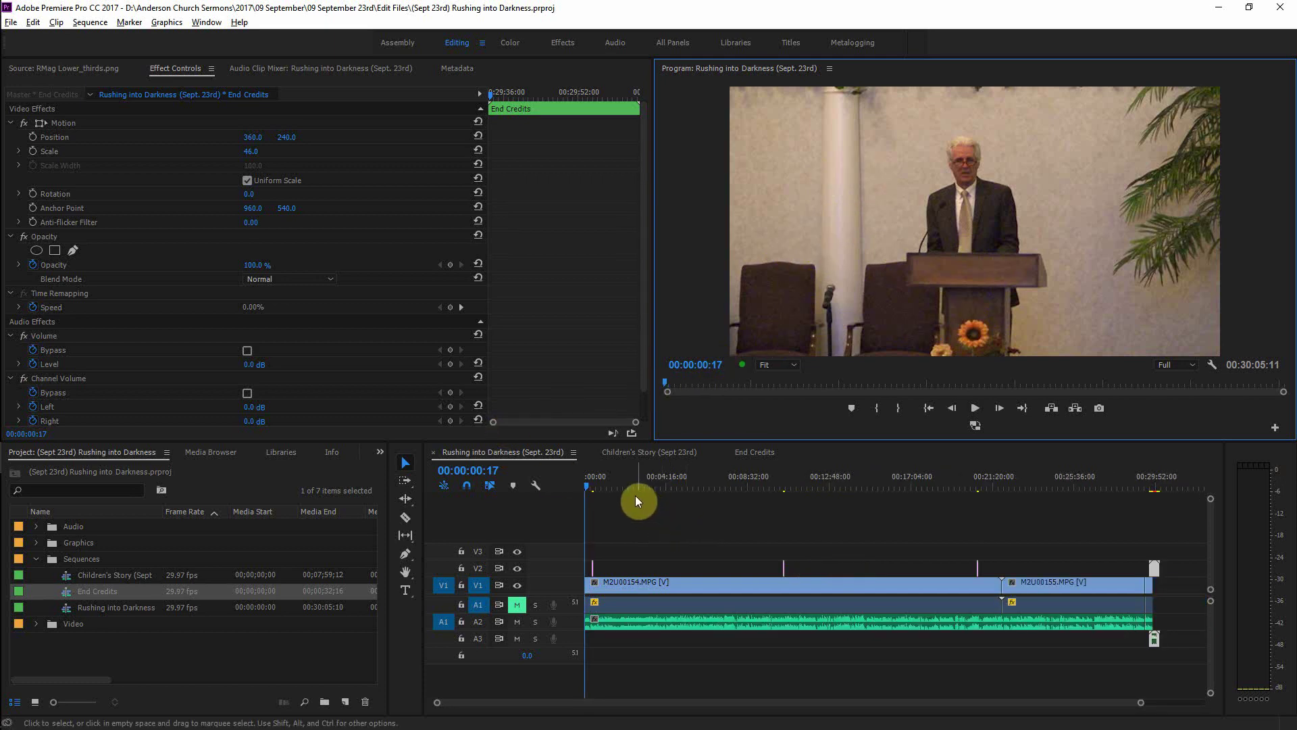
drag(591, 485, 1088, 500)
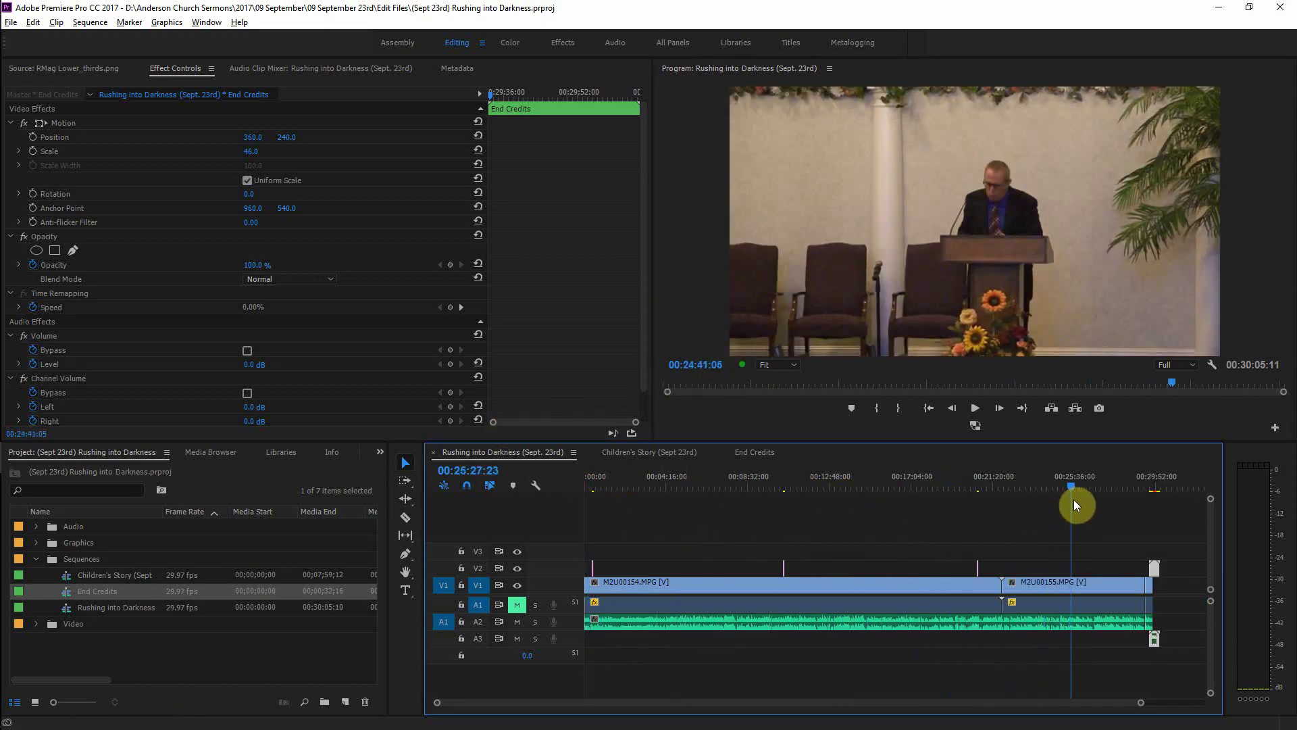
mouse_move(1087, 500)
mouse_down()
mouse_move(783, 508)
mouse_move(988, 514)
mouse_up()
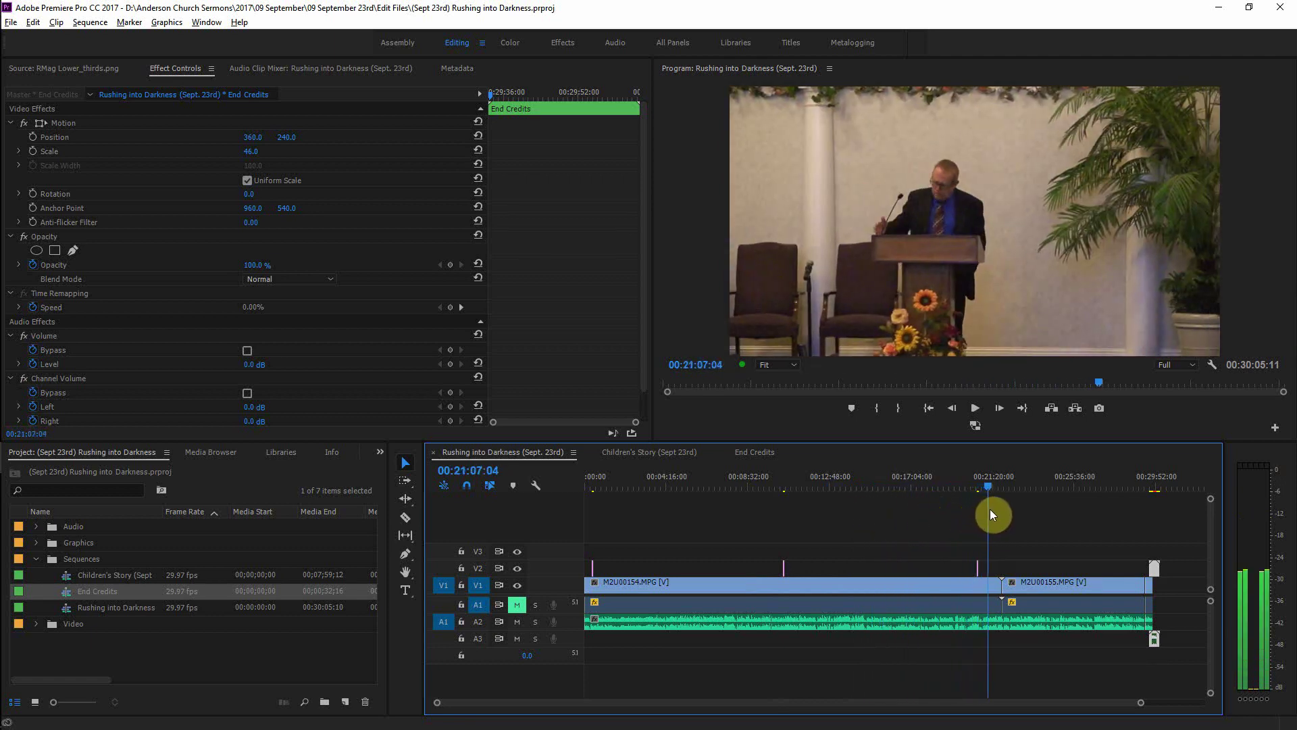
drag(988, 514, 865, 521)
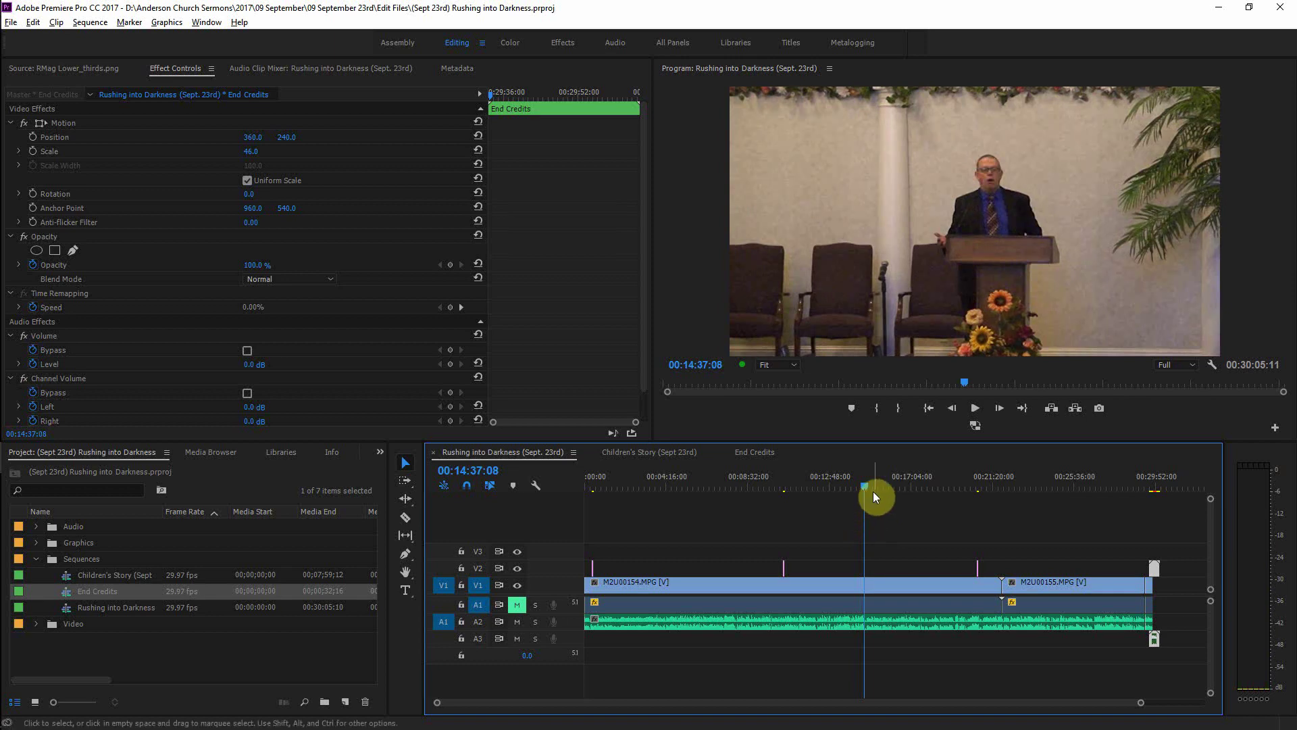
drag(867, 481, 550, 489)
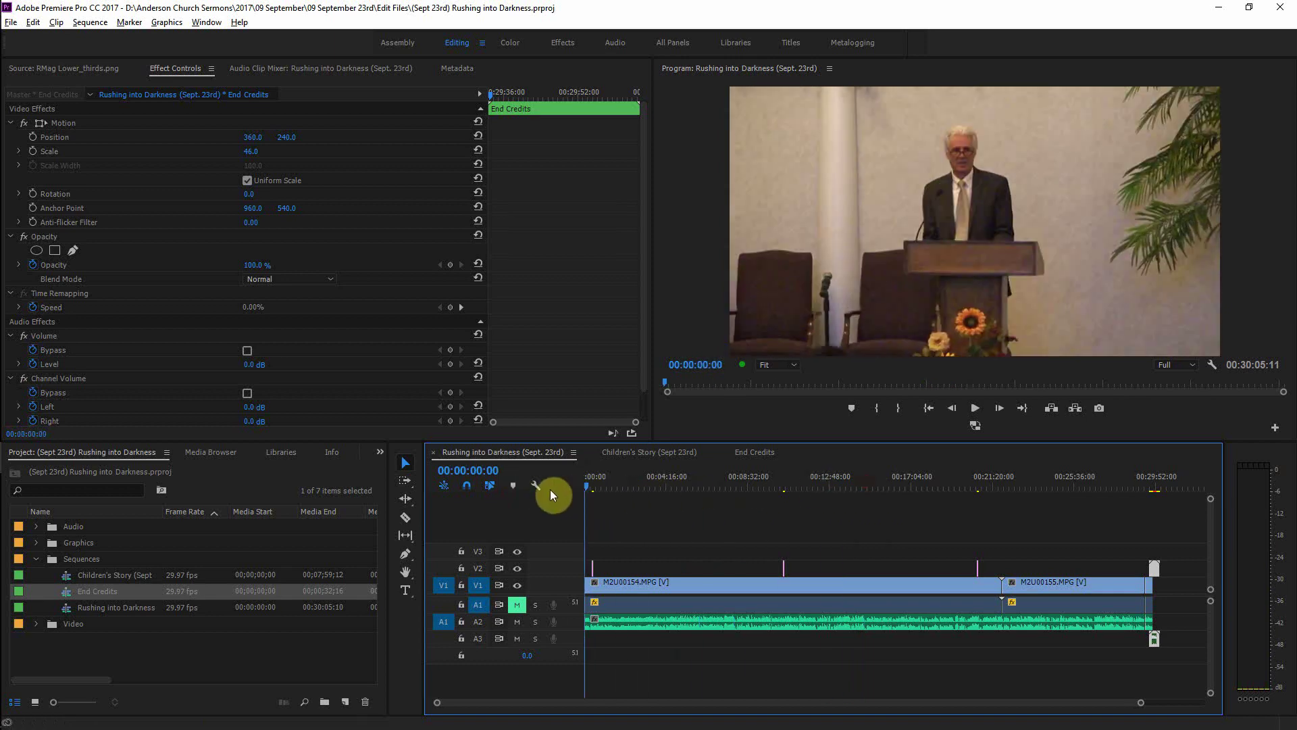
Step: Collapse the Sequences bin and select the End Credits clip at the sequence's end
click(743, 549)
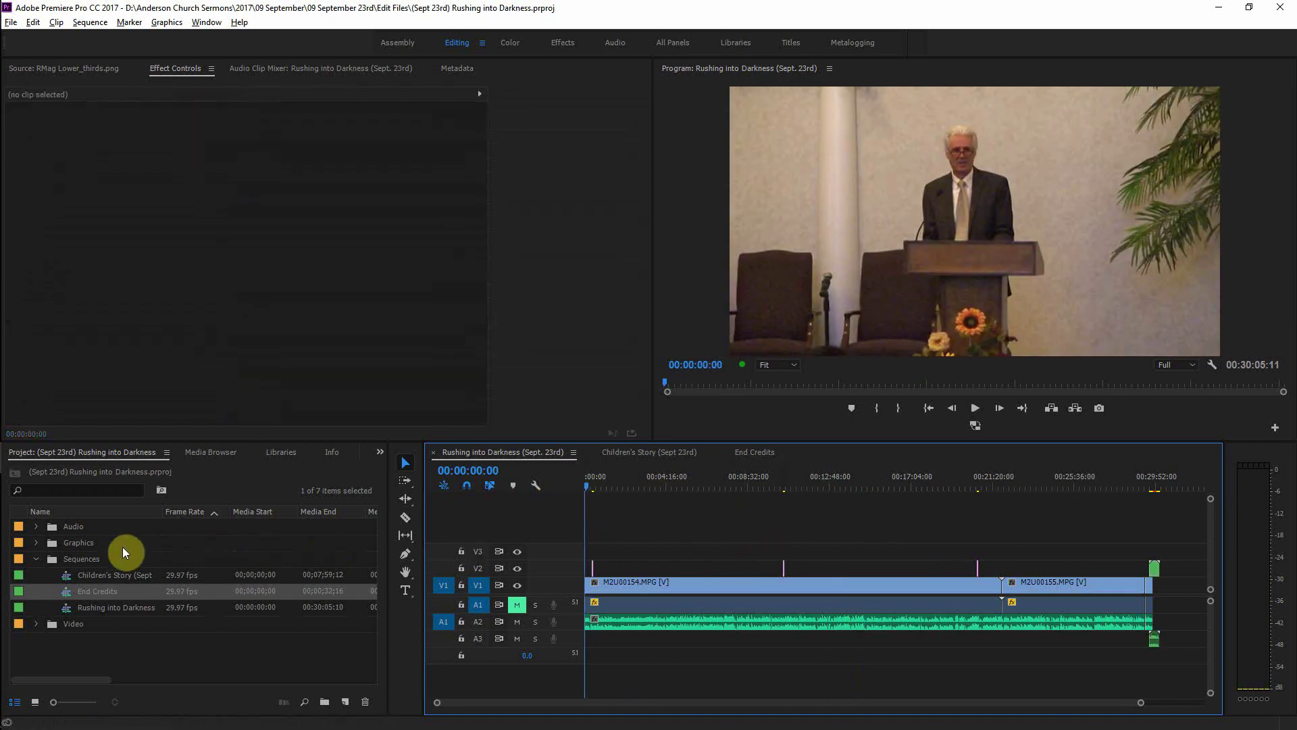
click(36, 559)
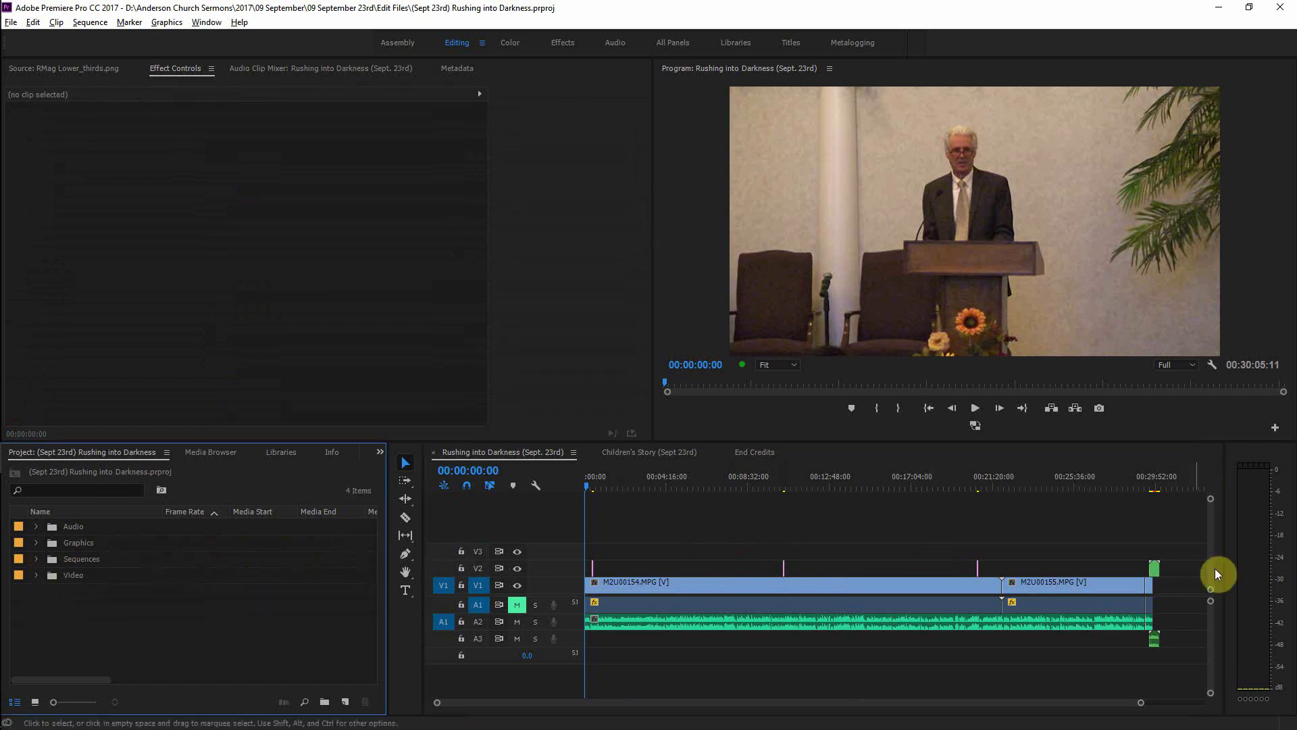
click(1156, 571)
drag(602, 486, 1150, 477)
Step: Play the lead-in to the credits and lower the End Credits volume Level to -6.0 dB
key(space)
key(equal)
key(equal)
key(equal)
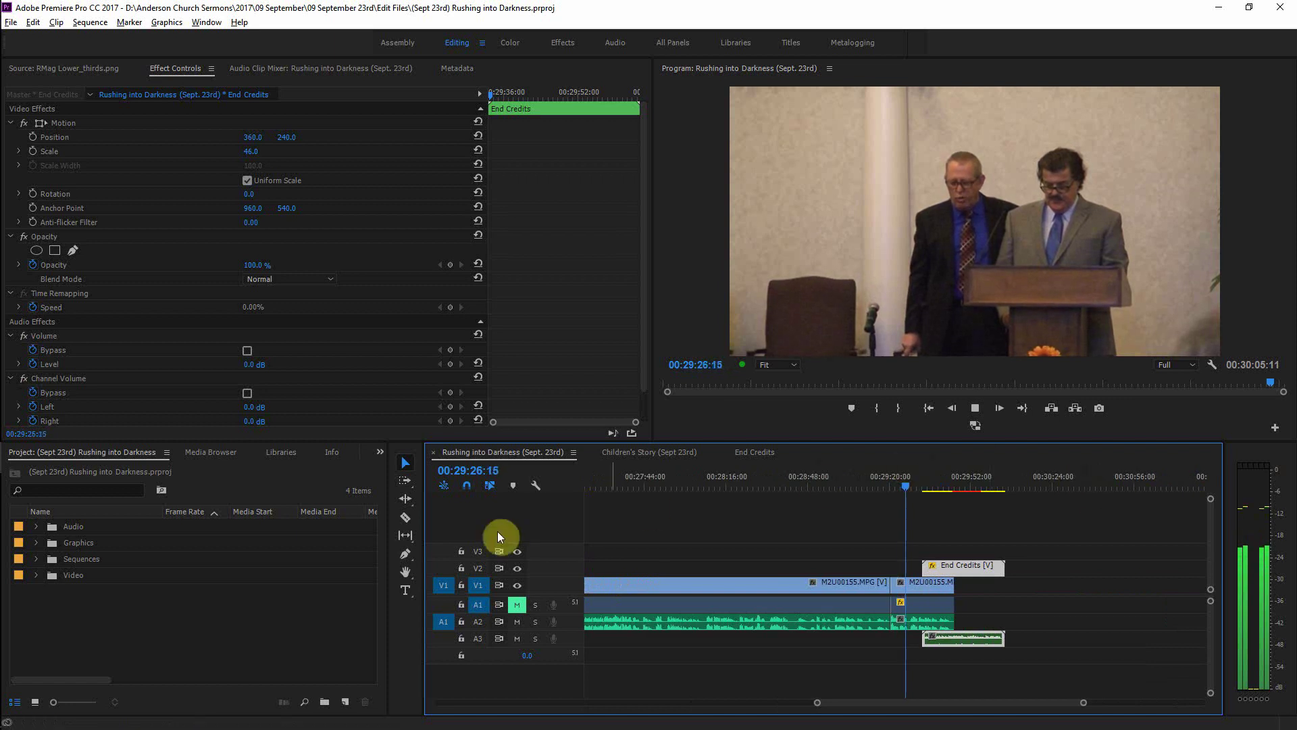
click(646, 269)
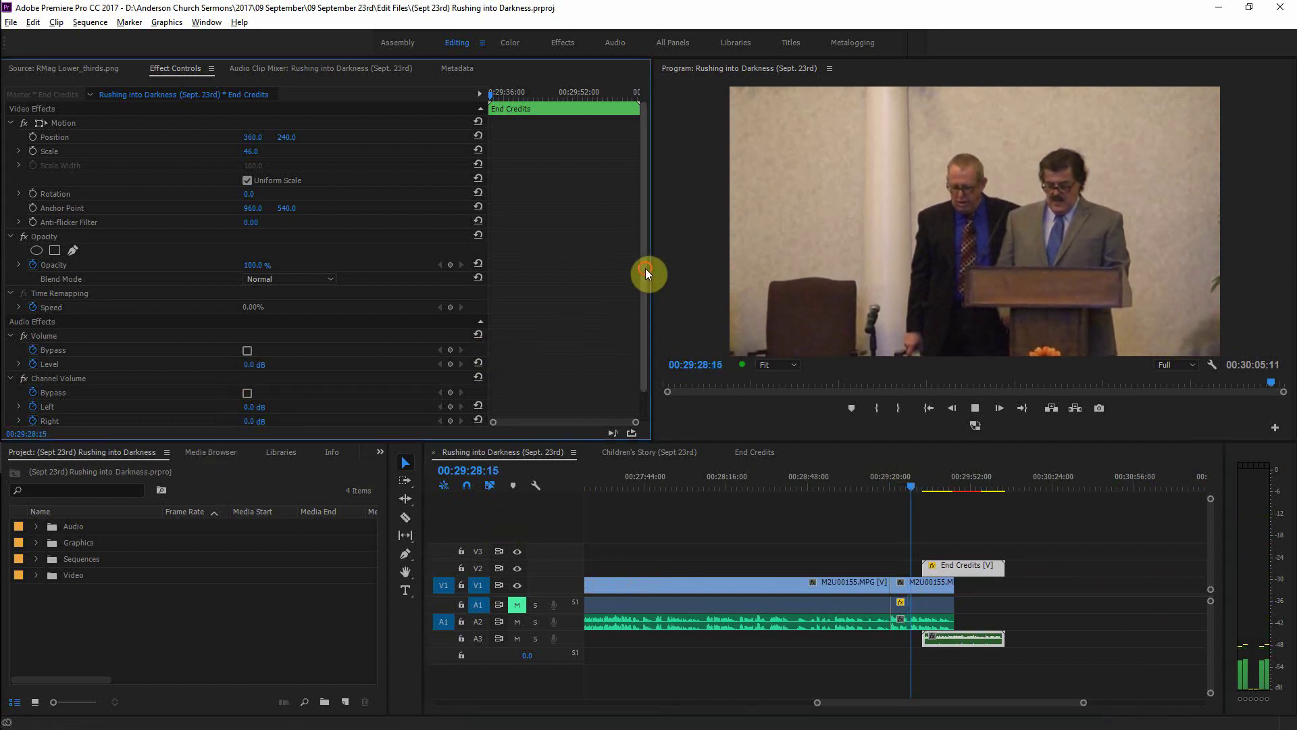
drag(646, 269, 645, 371)
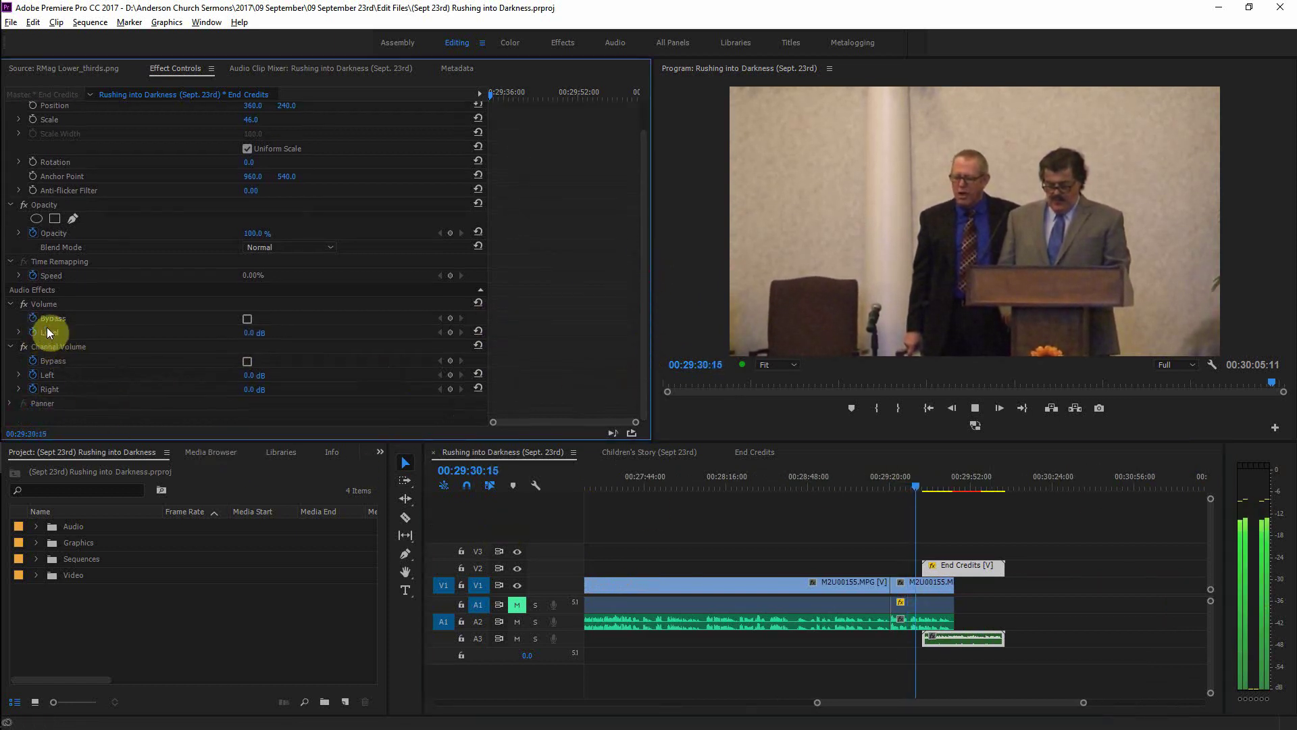
key(space)
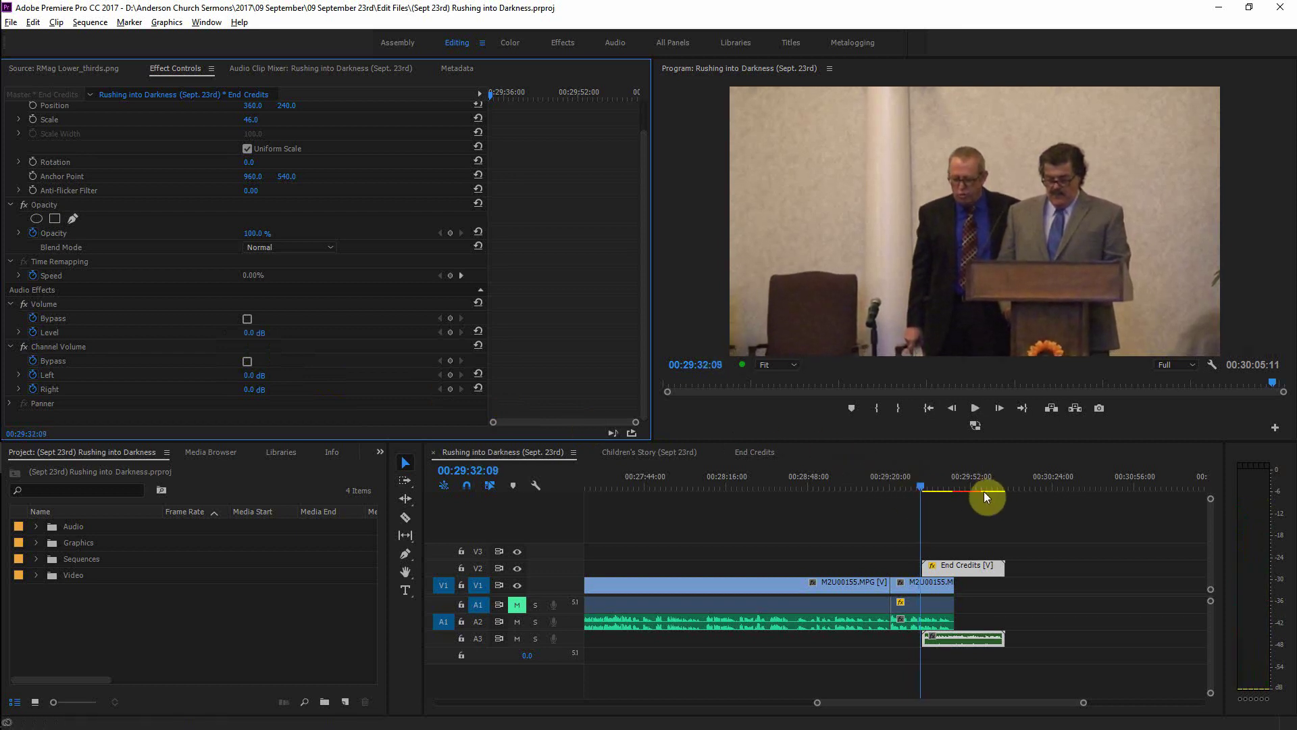
Step: Replay the End Credits from the clip's start to hear the lowered volume
drag(922, 484, 927, 485)
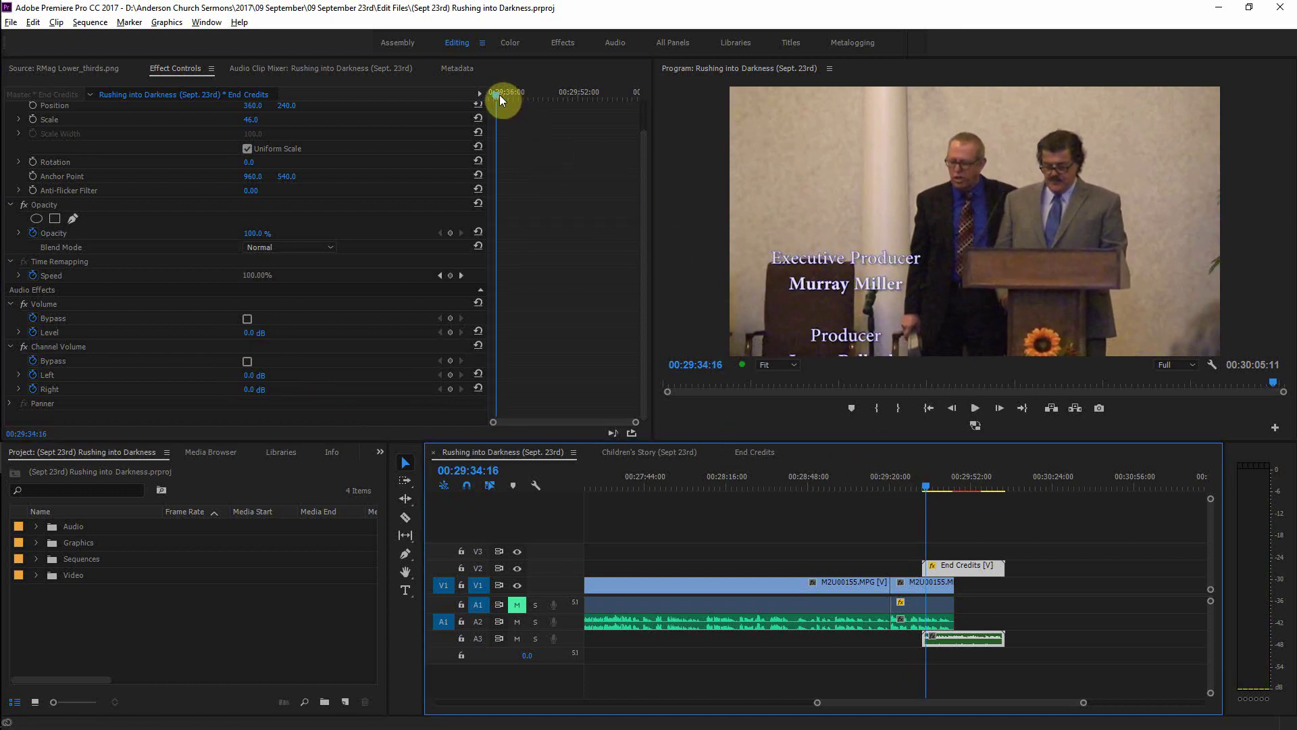
drag(500, 97, 444, 103)
key(space)
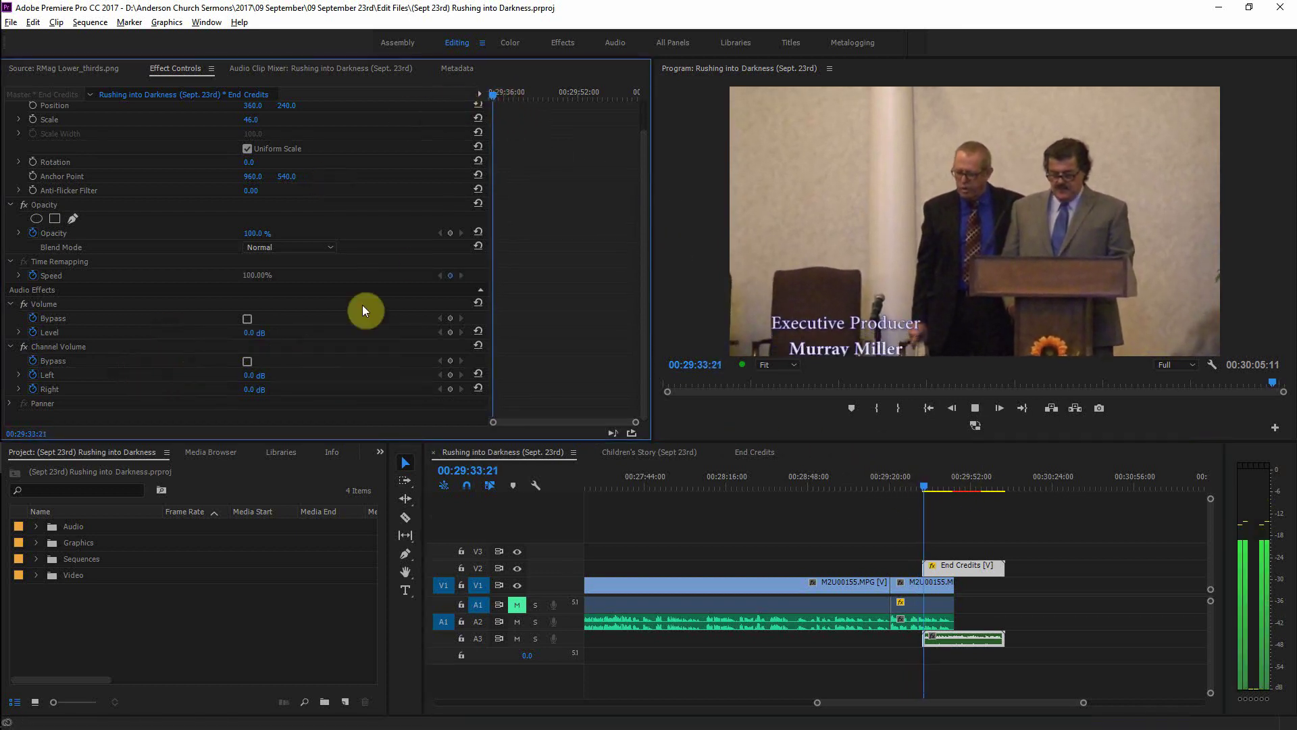
drag(497, 95, 476, 97)
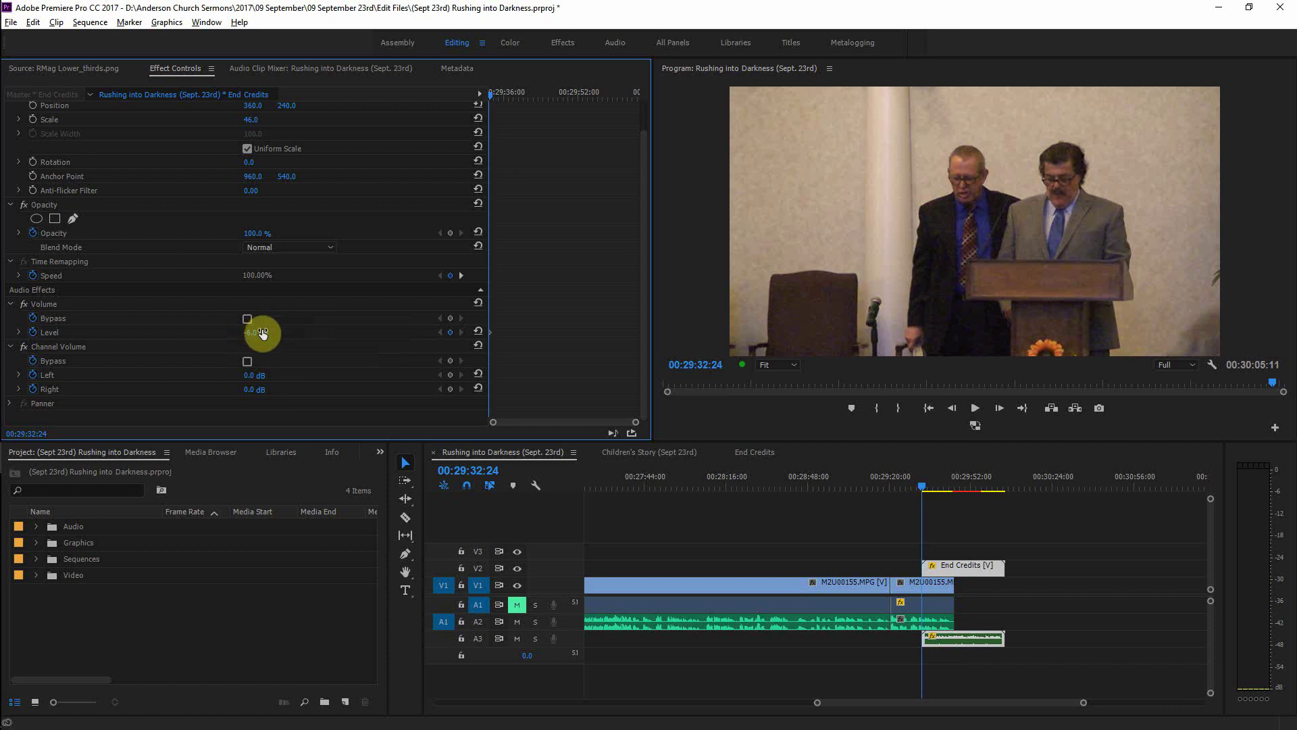
key(space)
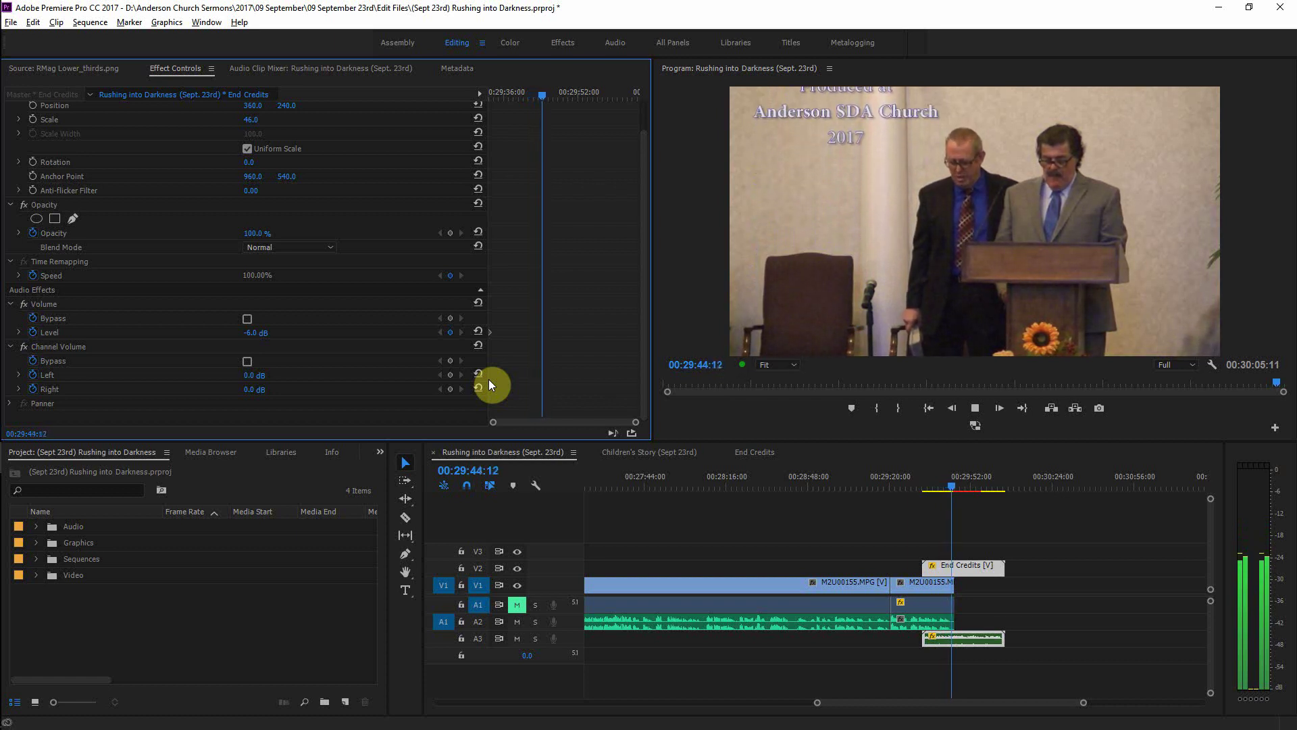
key(space)
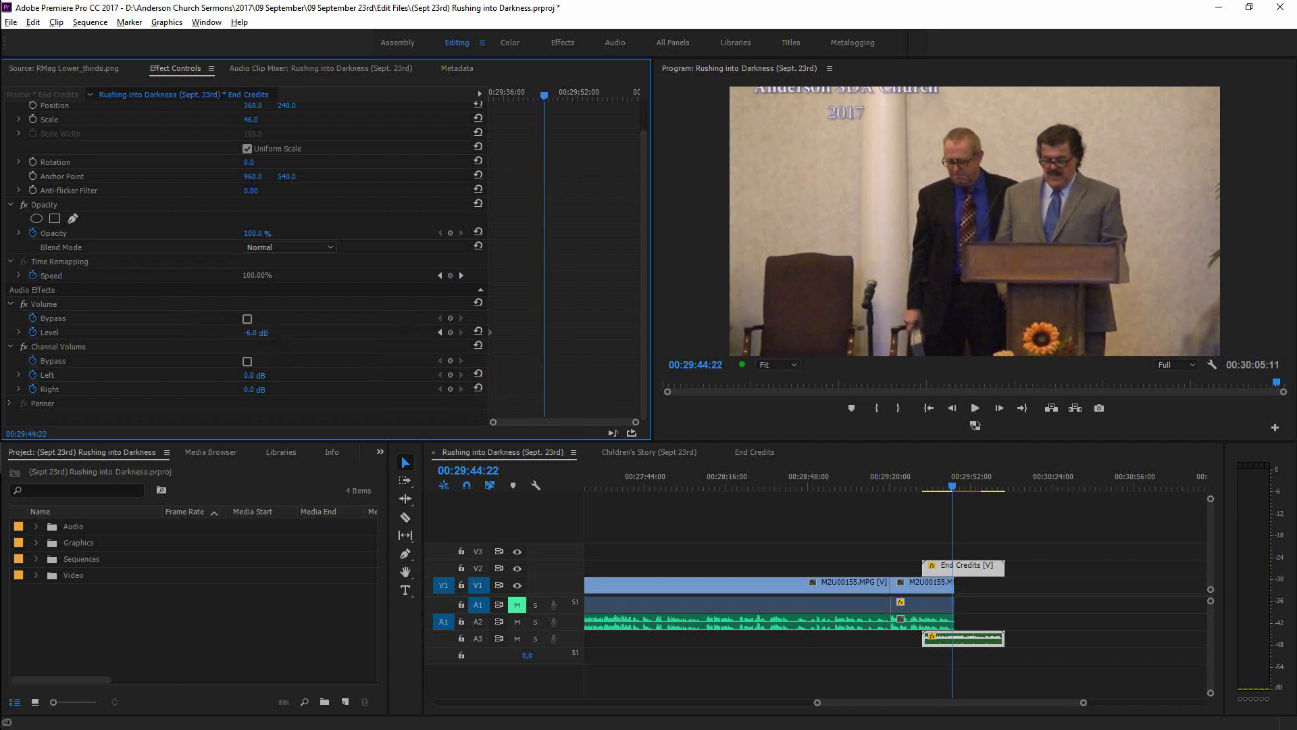
Step: Check the End Credits volume keyframe and replay the credits from their start to hear the dip
click(263, 330)
drag(532, 99, 484, 120)
key(space)
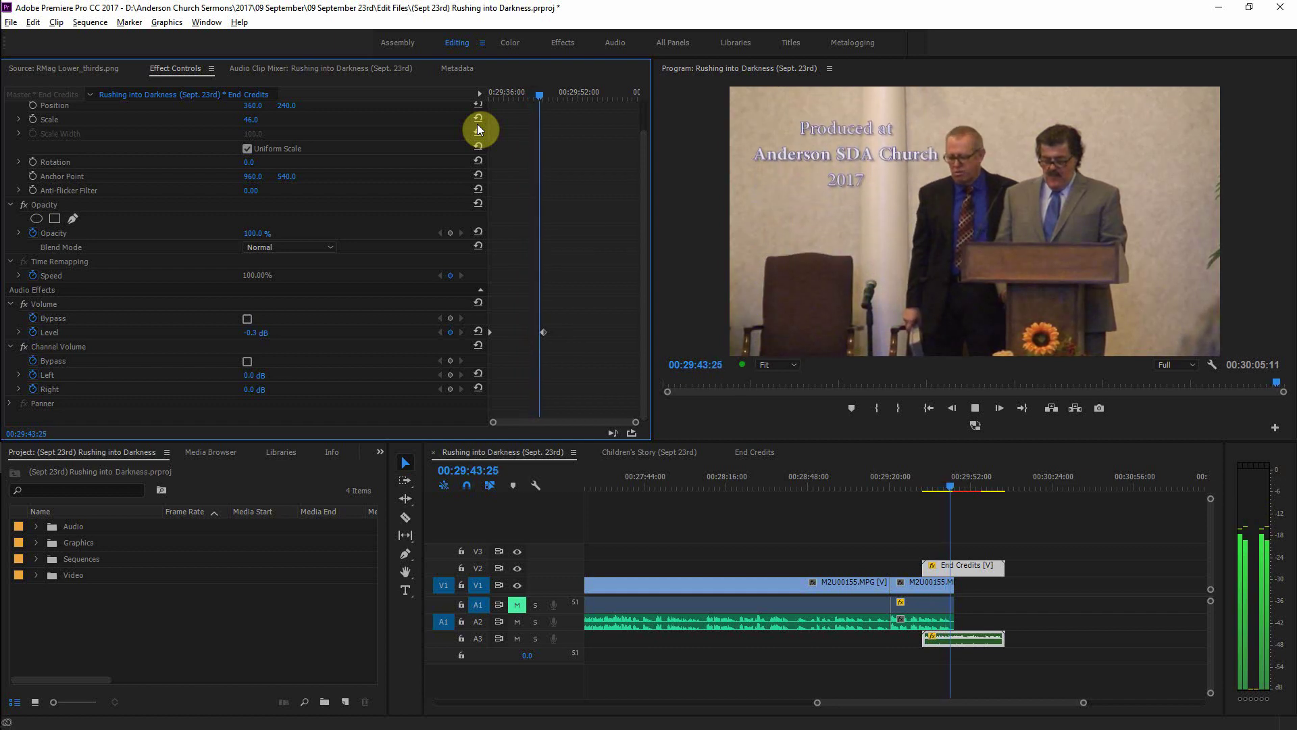
key(space)
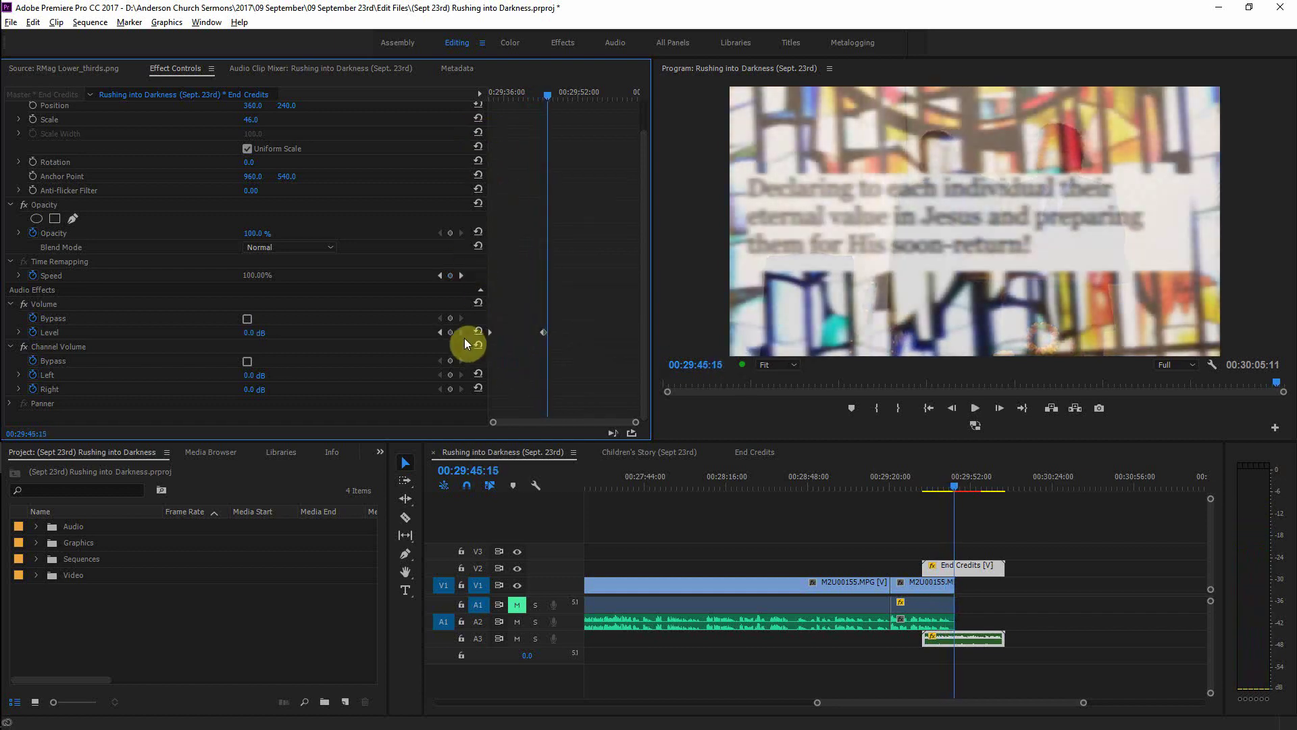
click(439, 333)
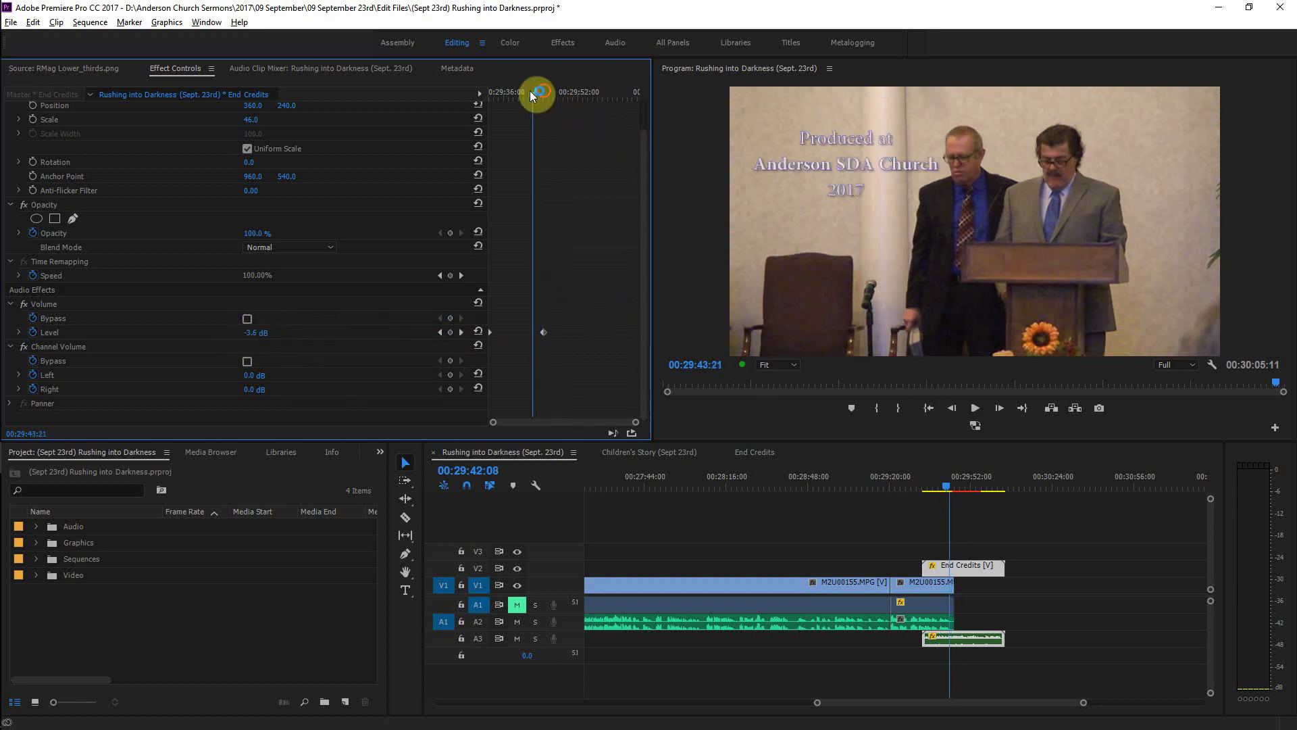
drag(549, 102, 405, 108)
key(space)
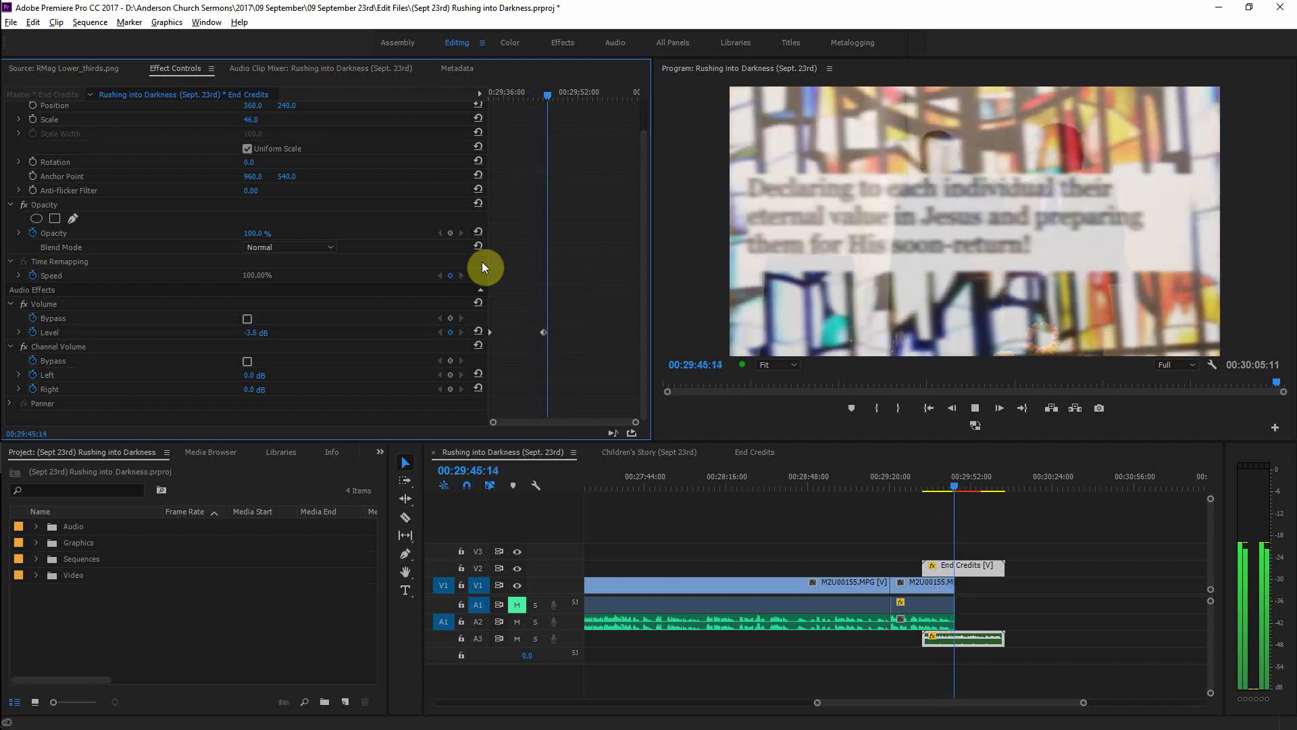
key(space)
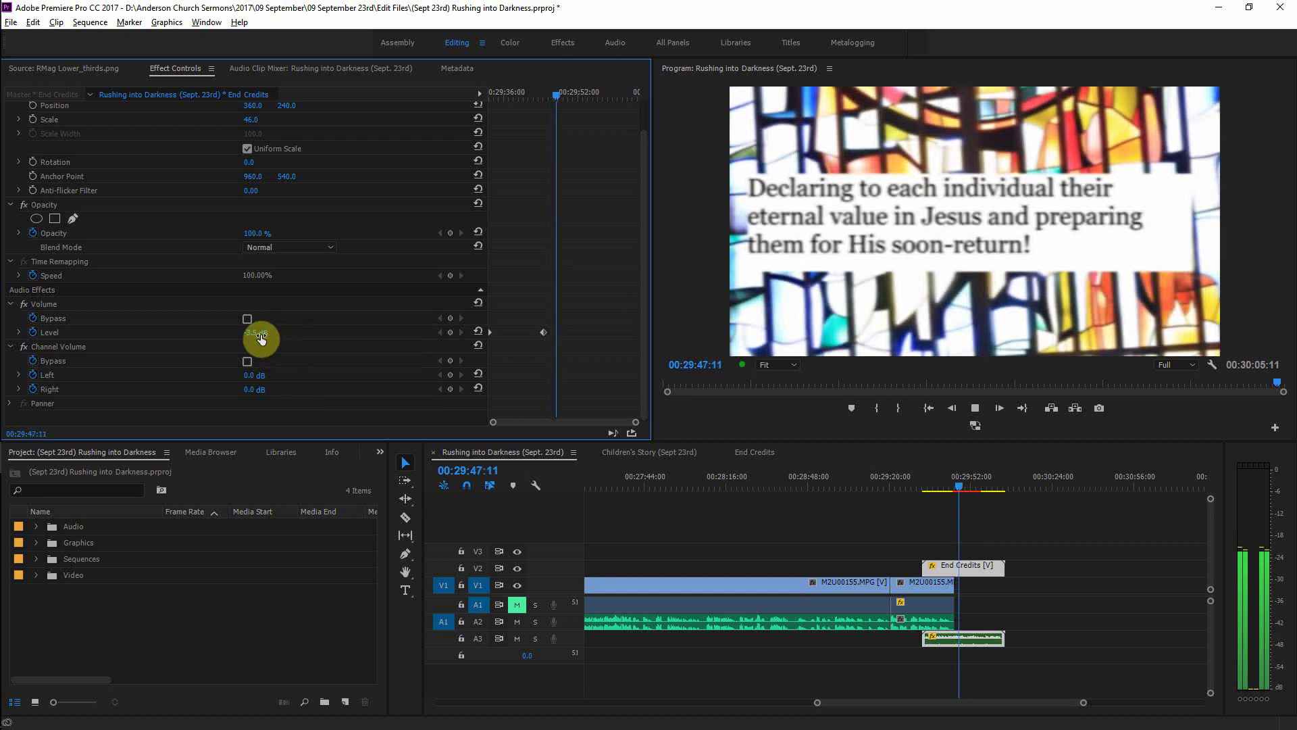
Step: Add a 0 dB Level keyframe later in the clip and replay the volume ramp
click(261, 335)
text(0)
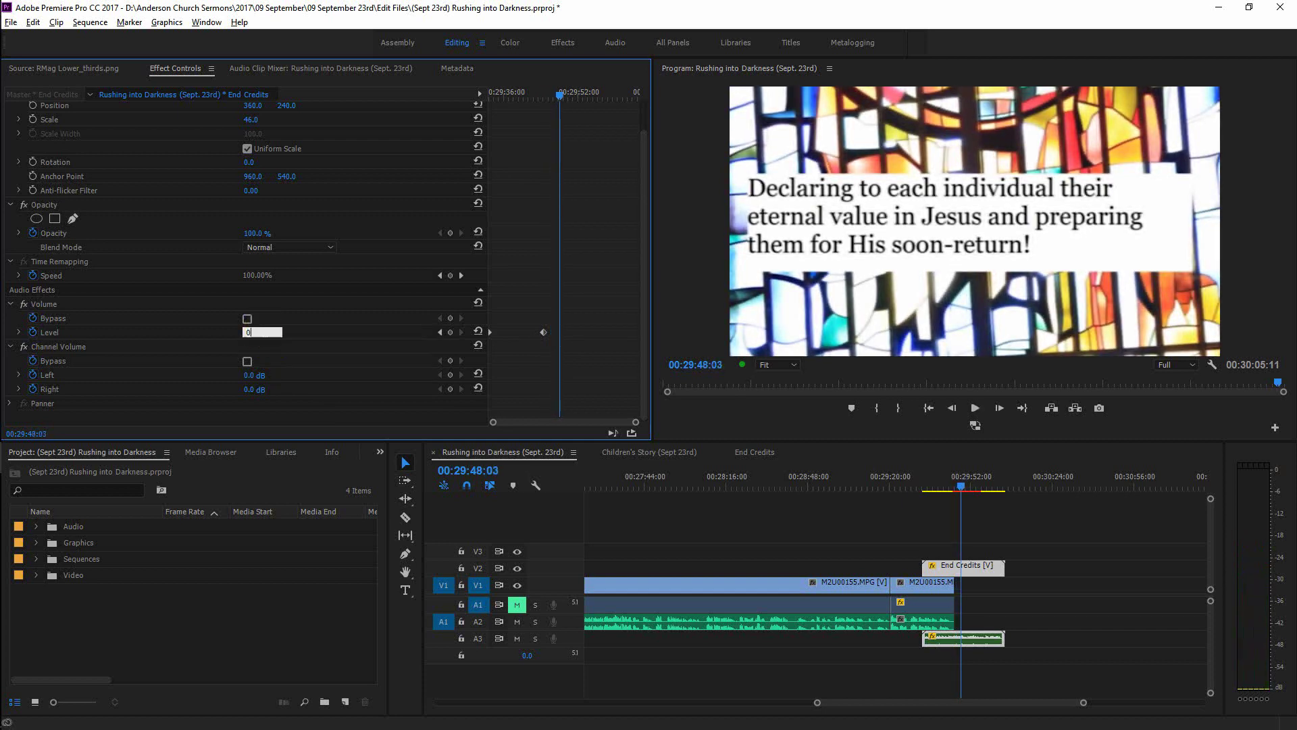
drag(560, 91, 546, 102)
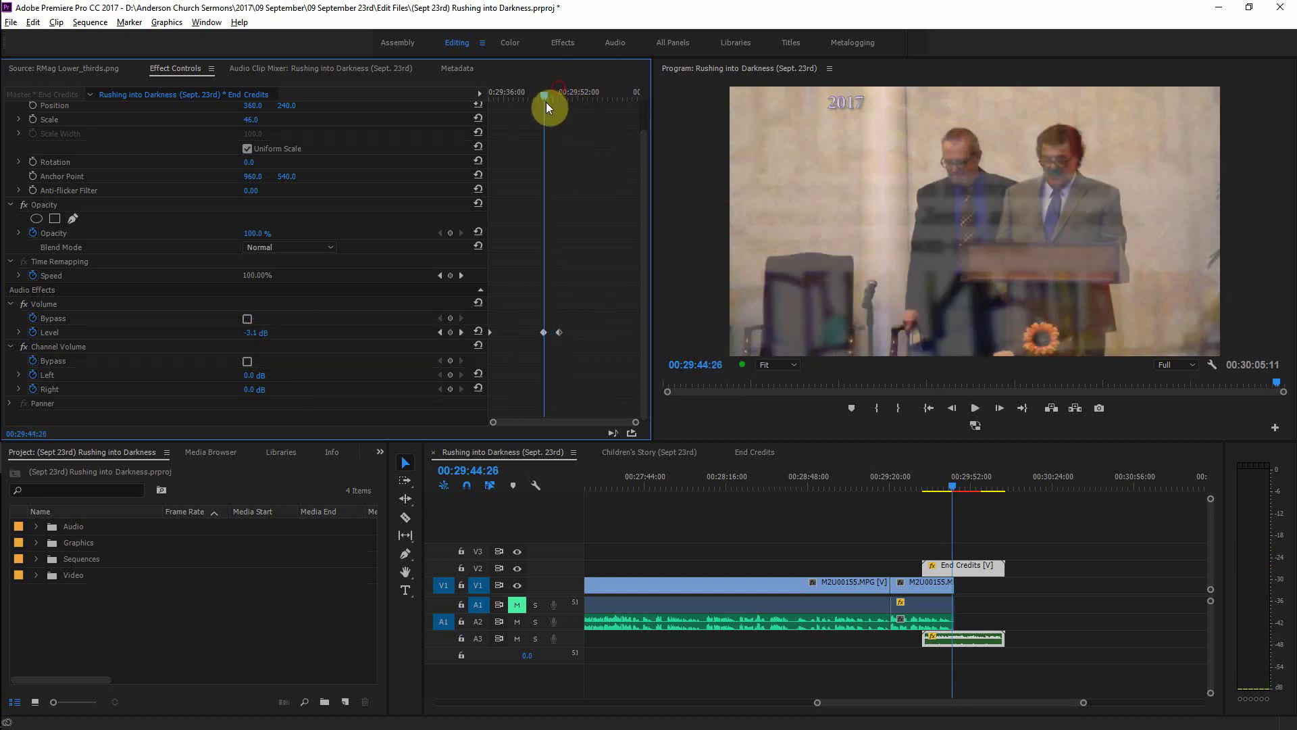
key(space)
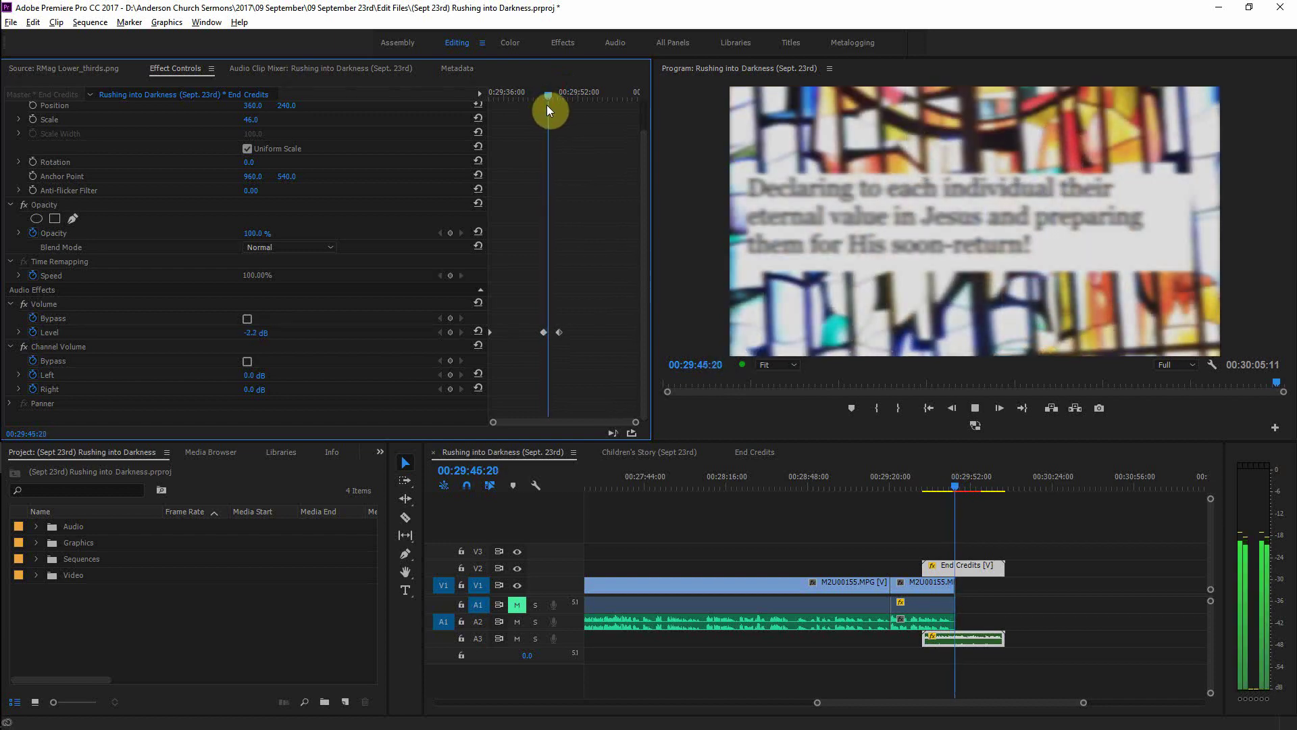
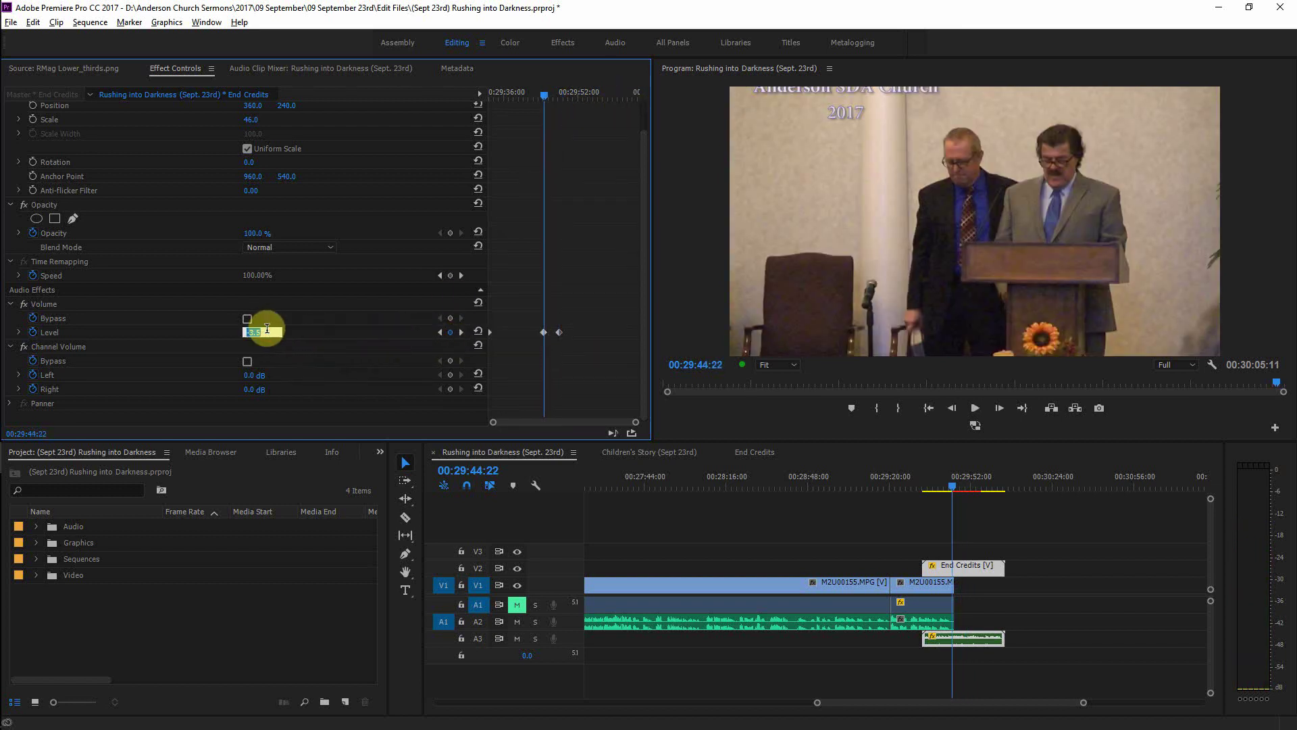
Step: Preview the End Credits audio and add a third Volume Level keyframe, with level at 3.0 dB
key(space)
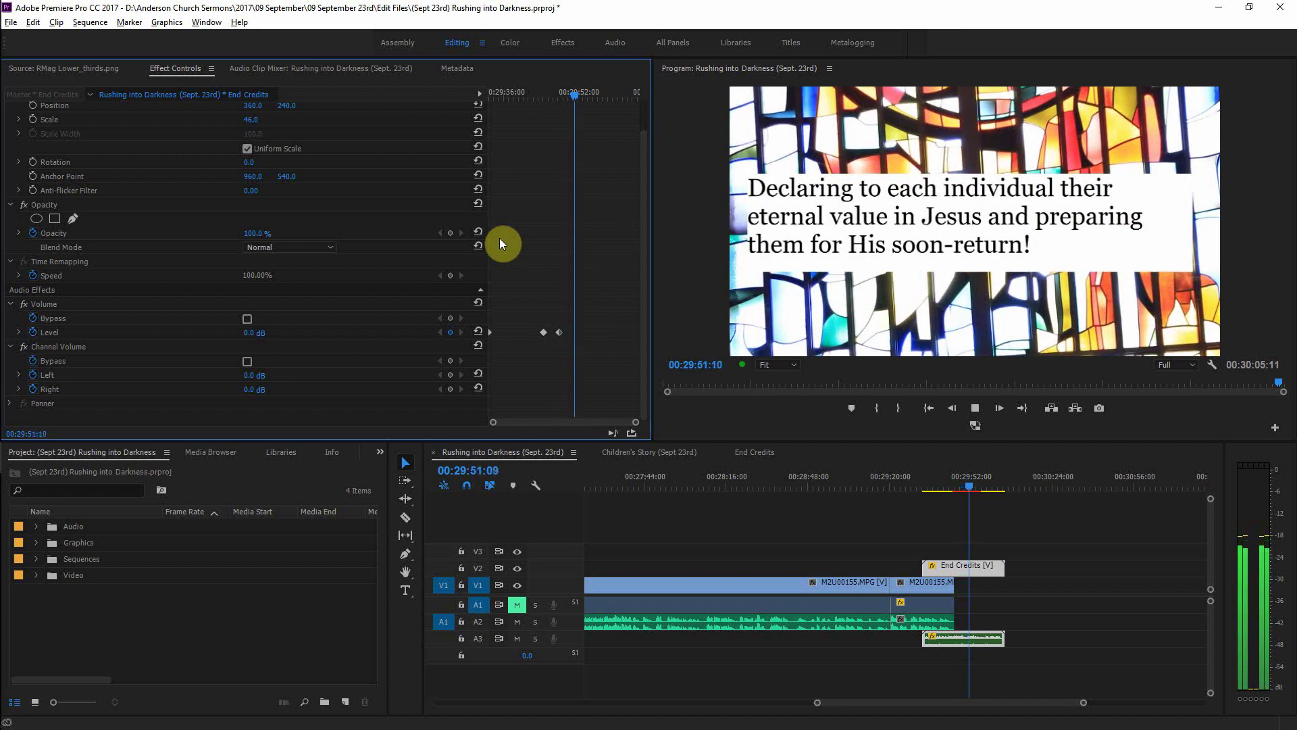
click(440, 332)
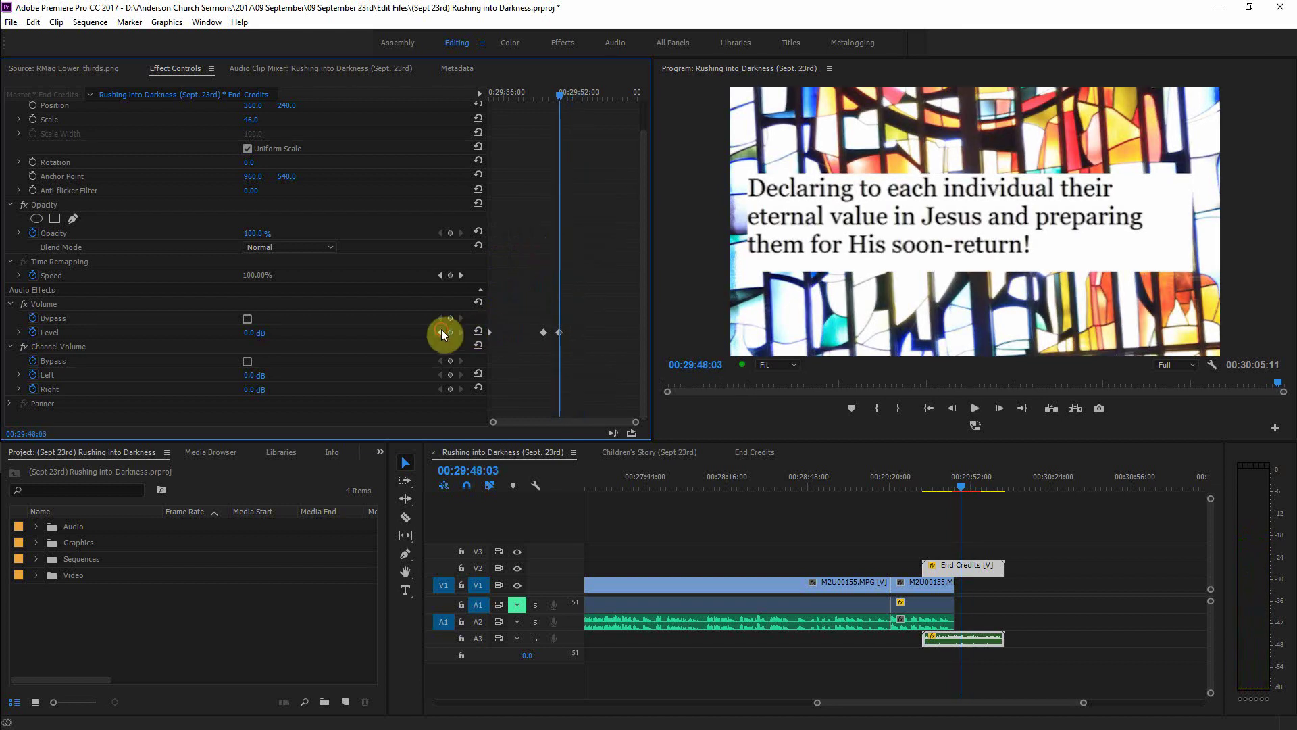
click(264, 333)
drag(551, 100, 545, 101)
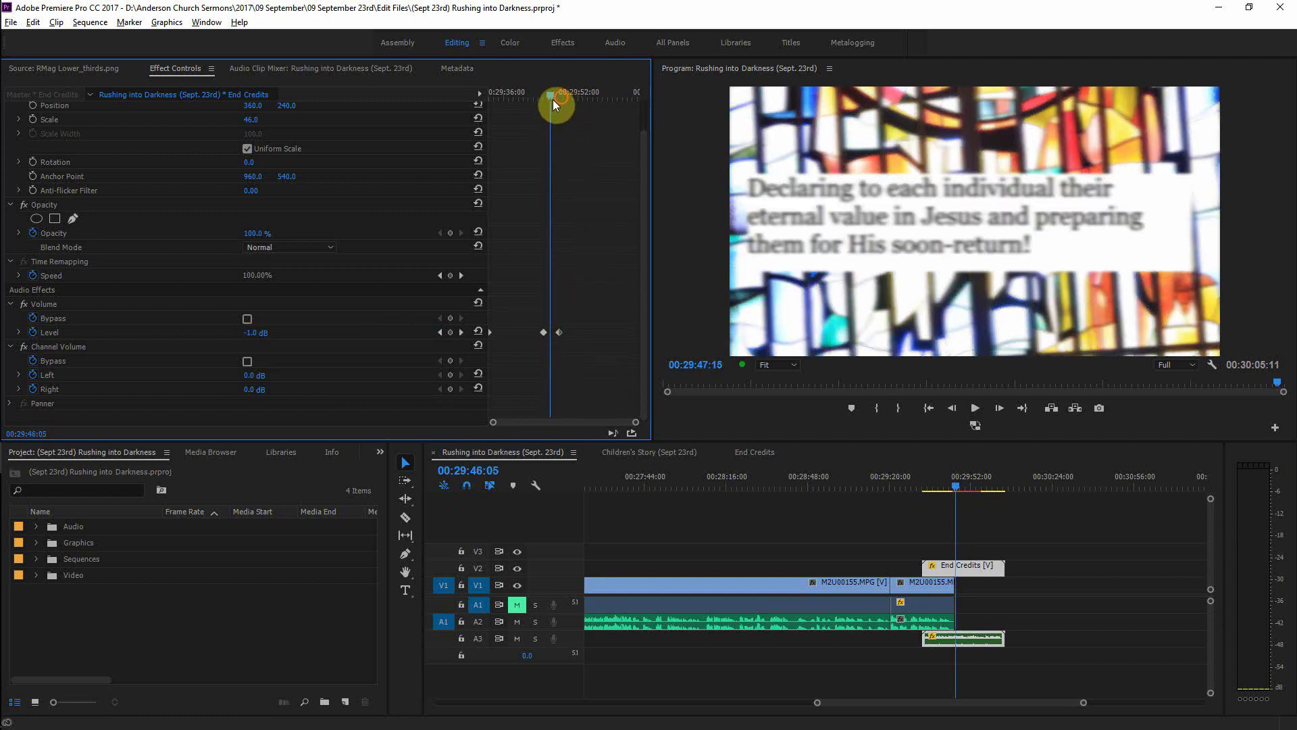
key(space)
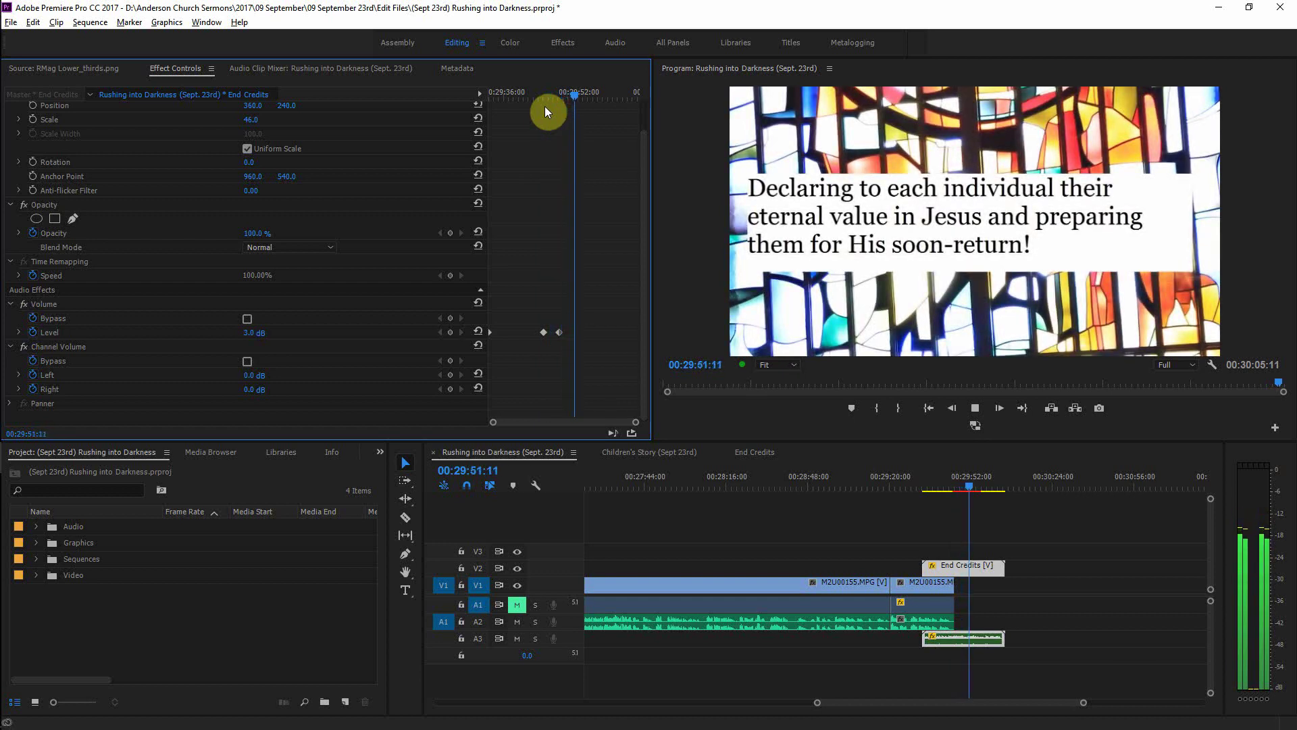
click(451, 333)
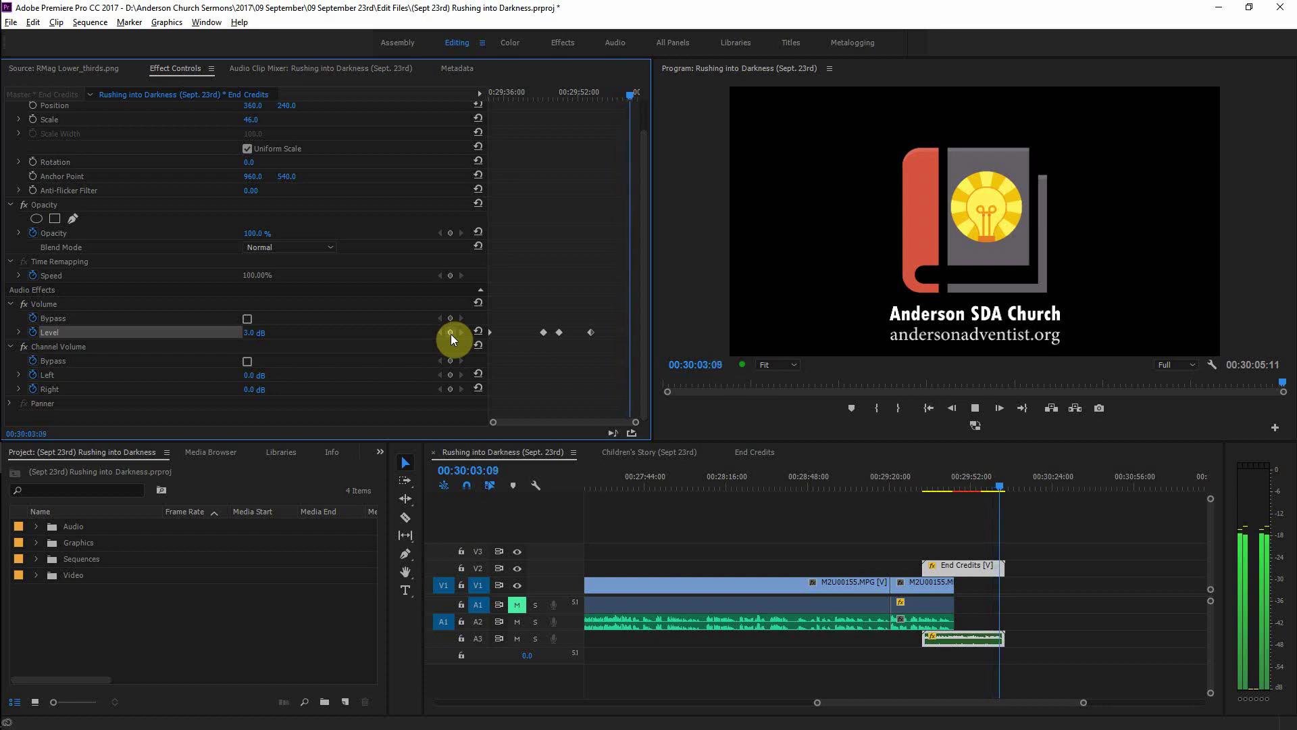
Step: Add a final End Credits Level keyframe set to -72 dB, preview the fade, and save
click(451, 333)
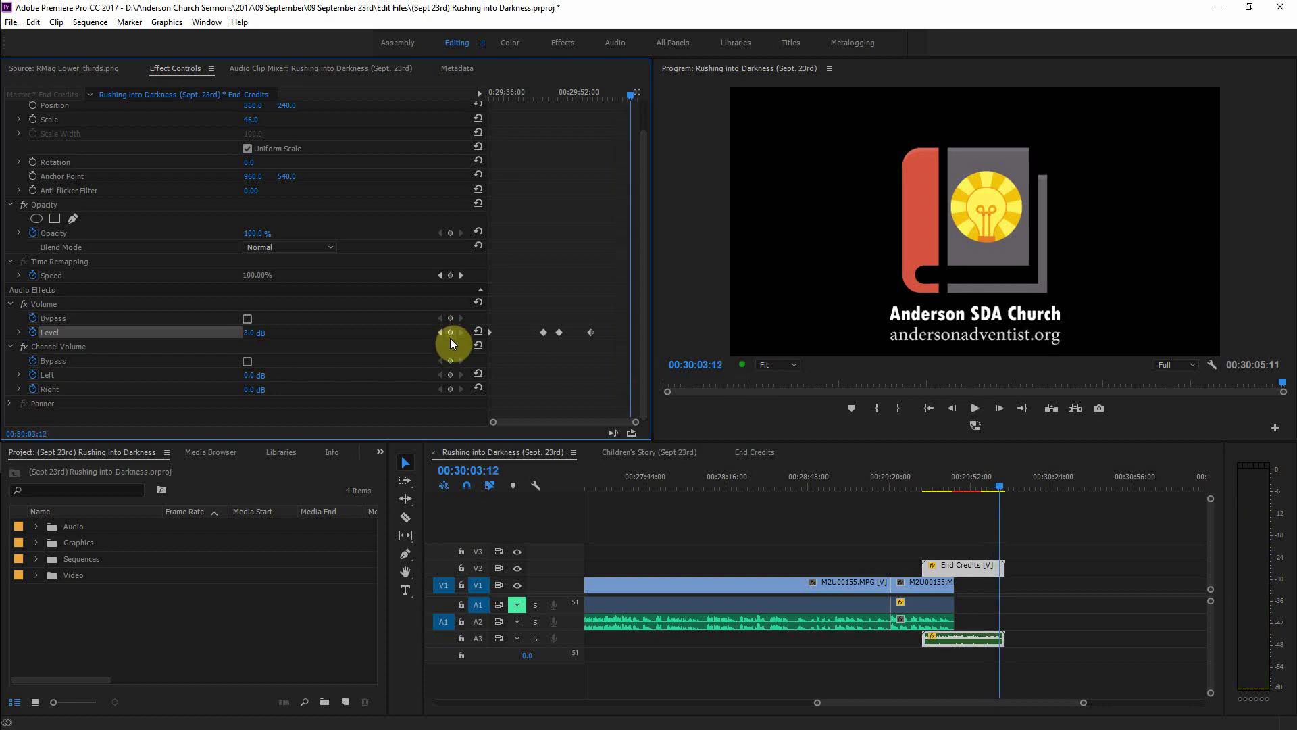
click(251, 333)
text(-72)
drag(633, 99, 585, 129)
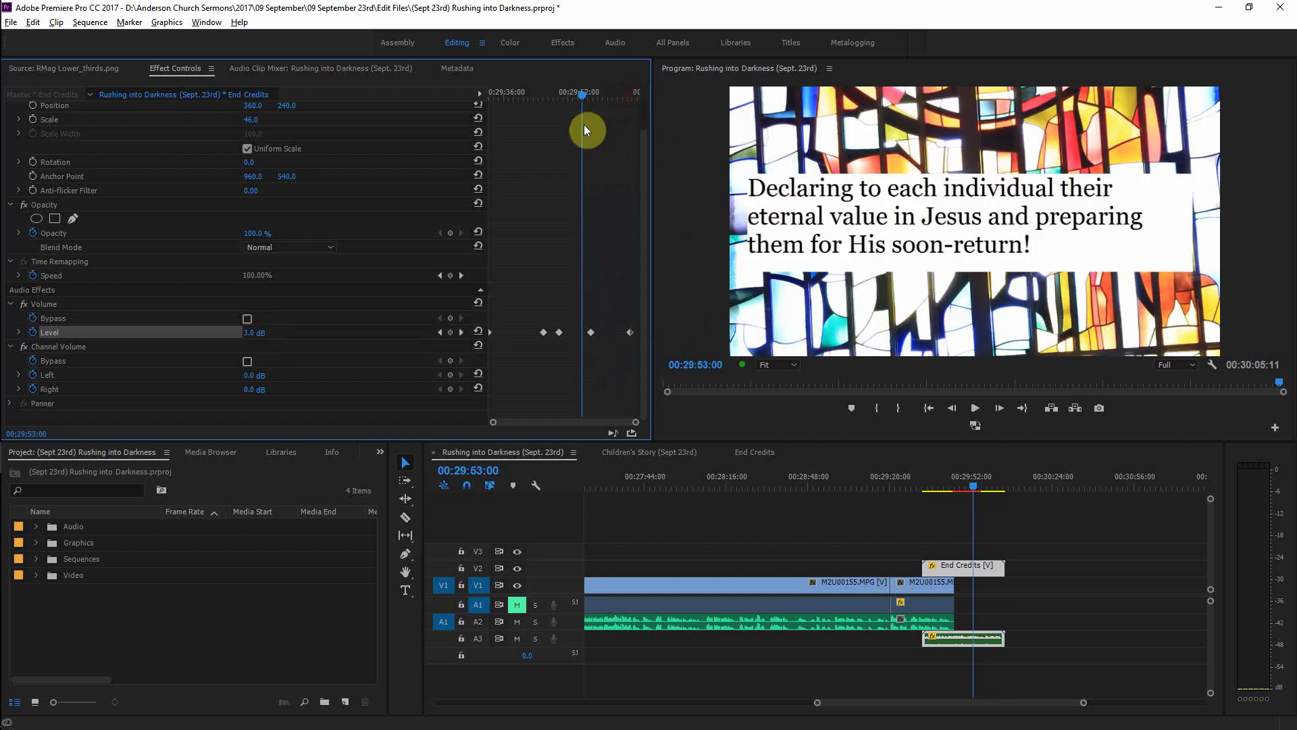
key(space)
key(ctrl+s)
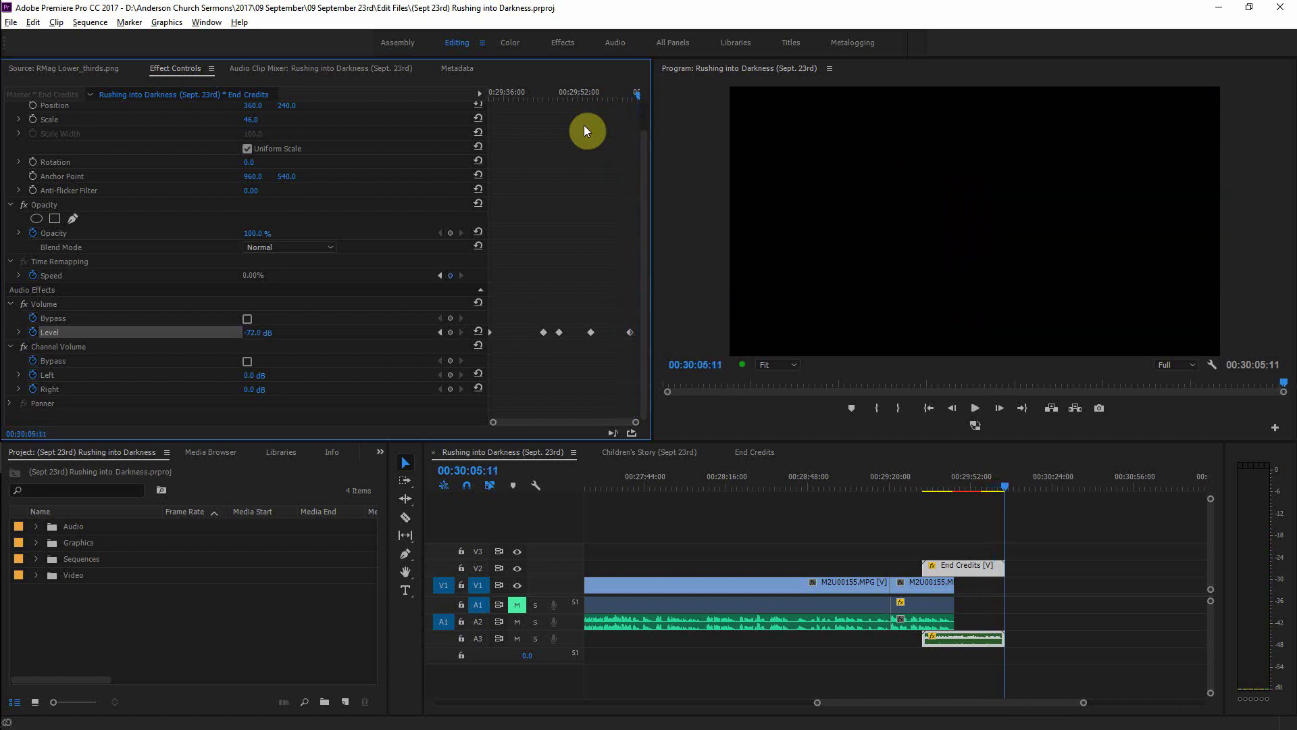
Step: Move the -72 dB keyframe to the sequence end, preview the fade-out, and save the project
click(630, 331)
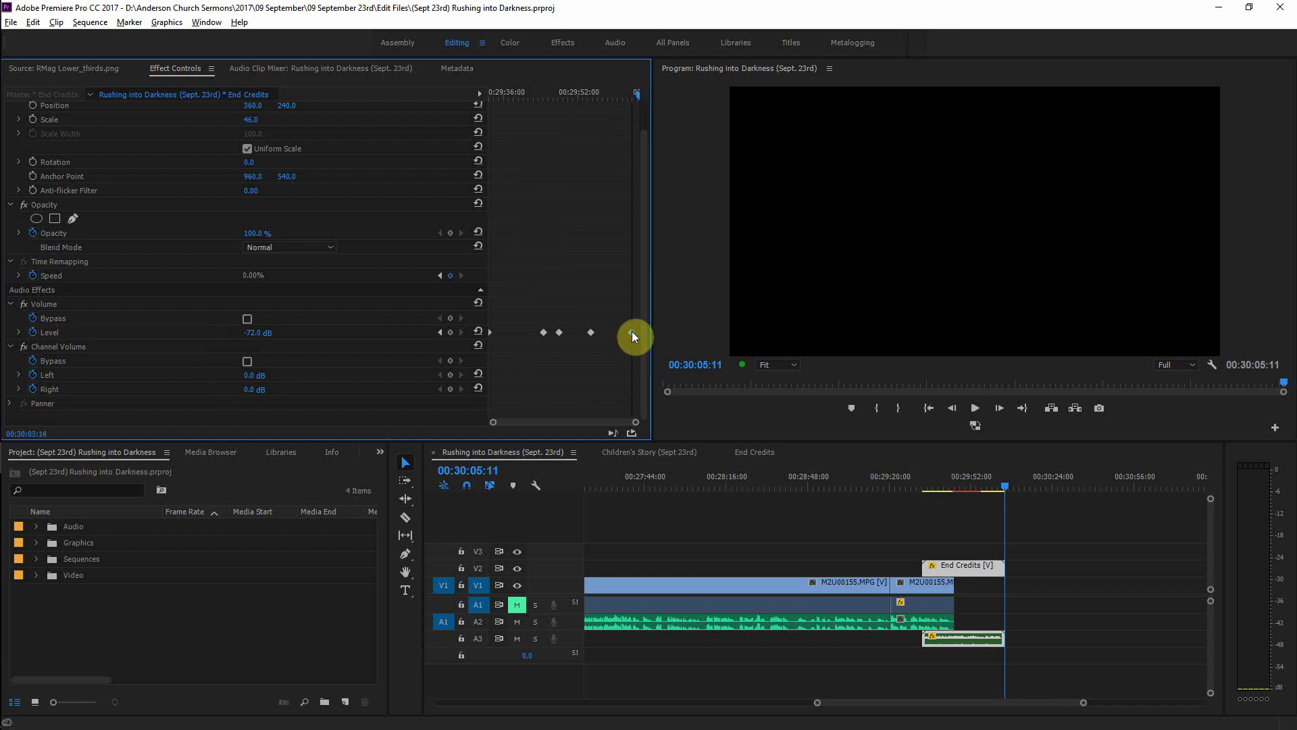
drag(631, 331, 633, 331)
click(594, 95)
key(space)
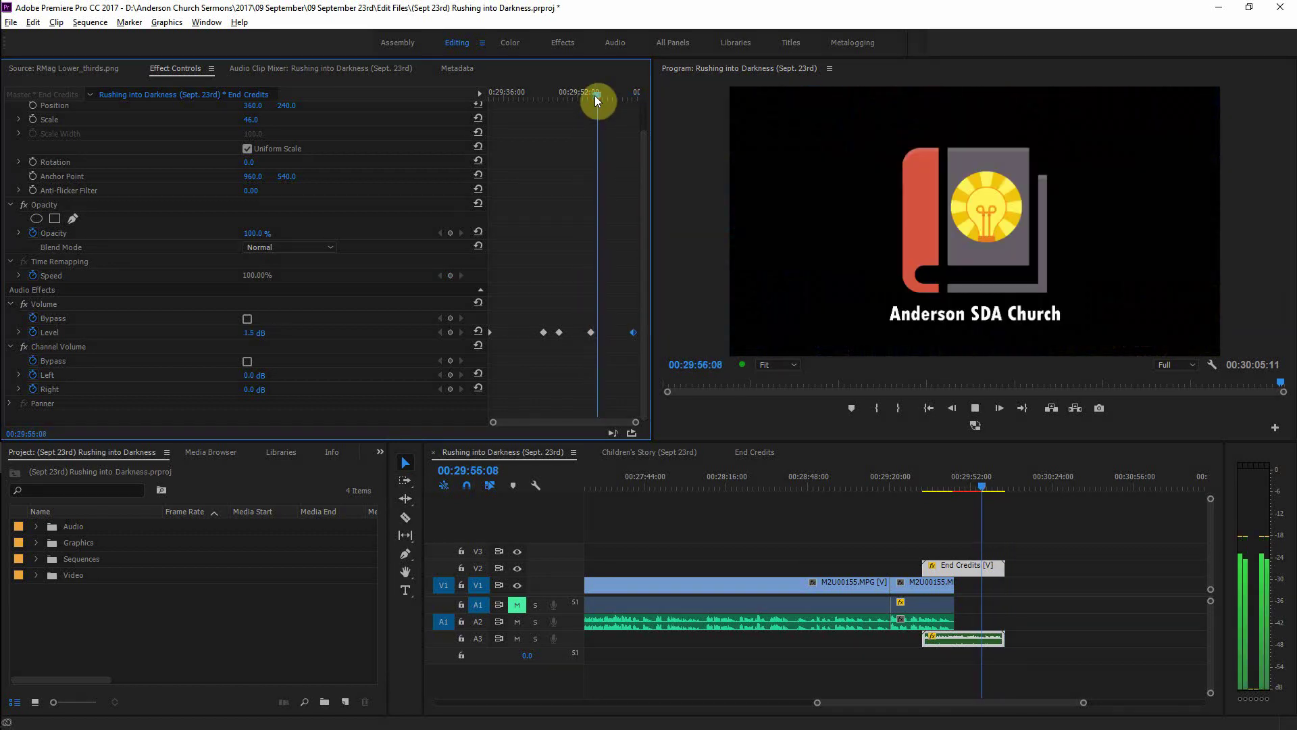
key(ctrl+s)
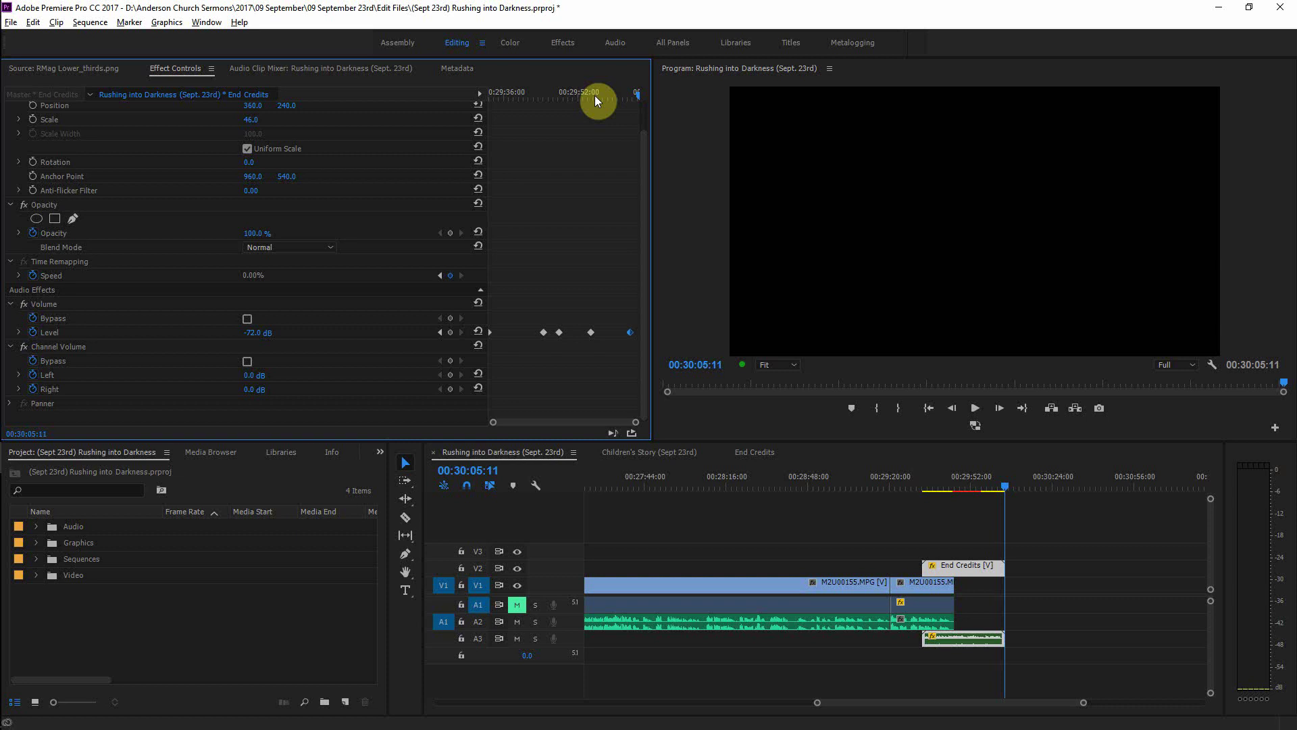
key(ctrl+s)
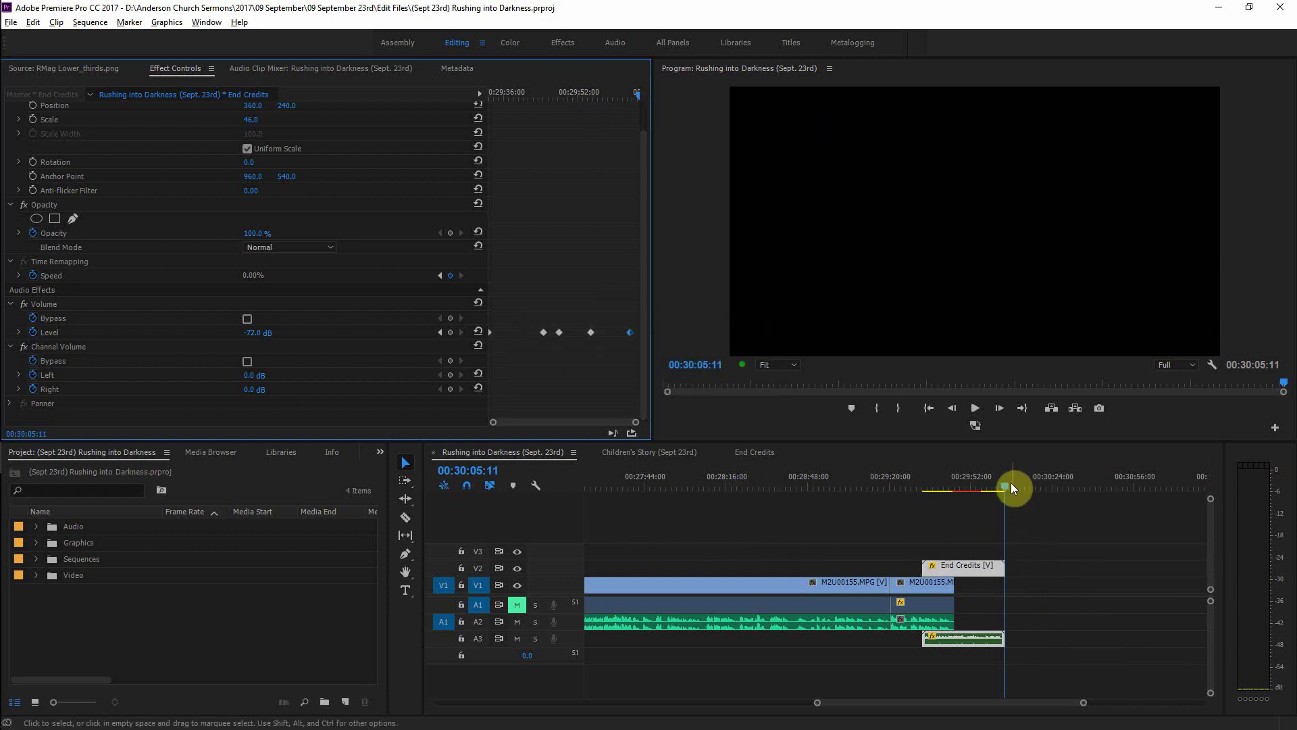
Step: Preview the end credits, zoom the timeline to fit, and play the sermon opening from the start
drag(1011, 485, 920, 499)
key(space)
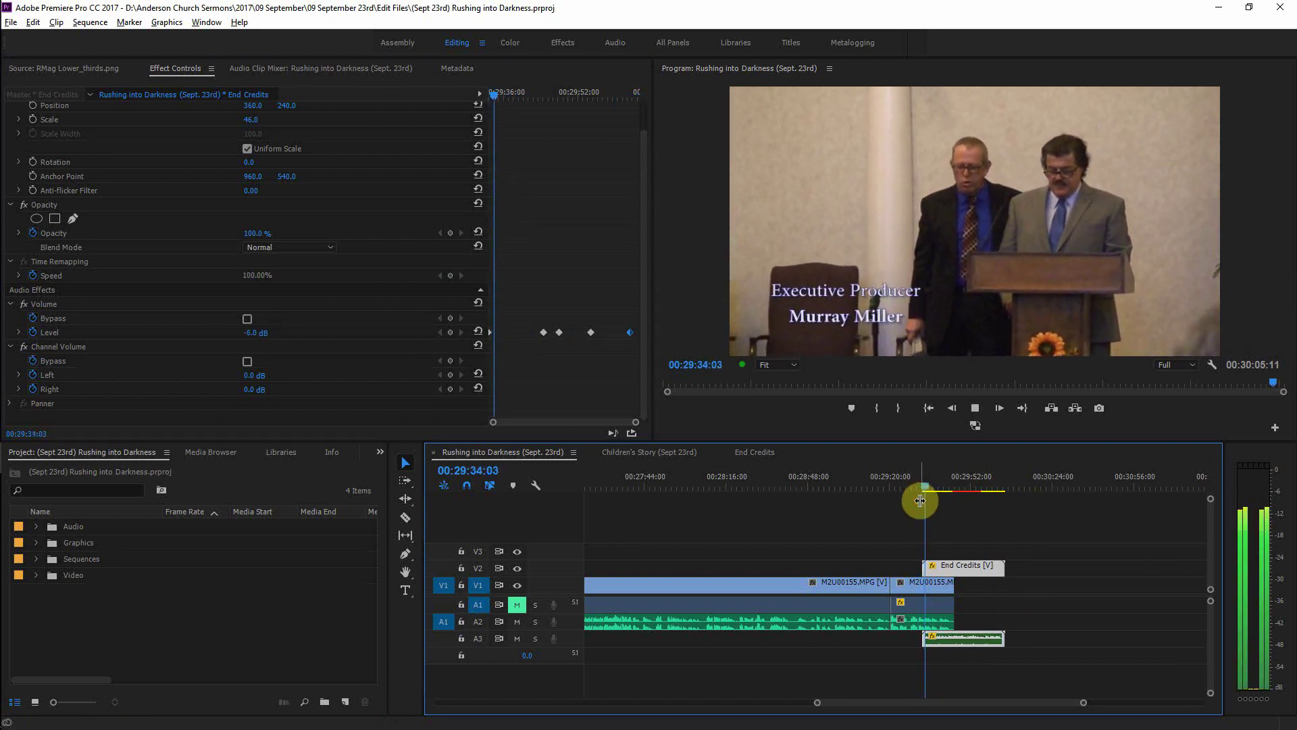
key(space)
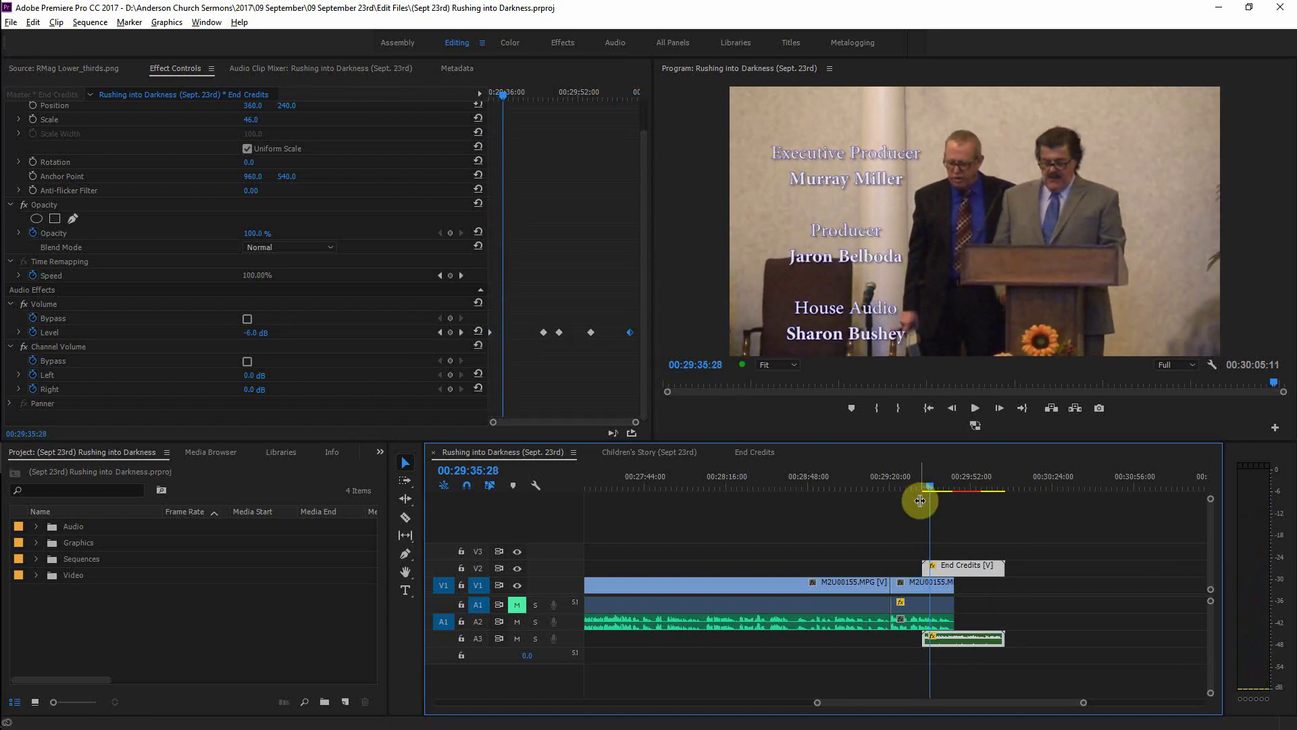
key(backslash)
key(Home)
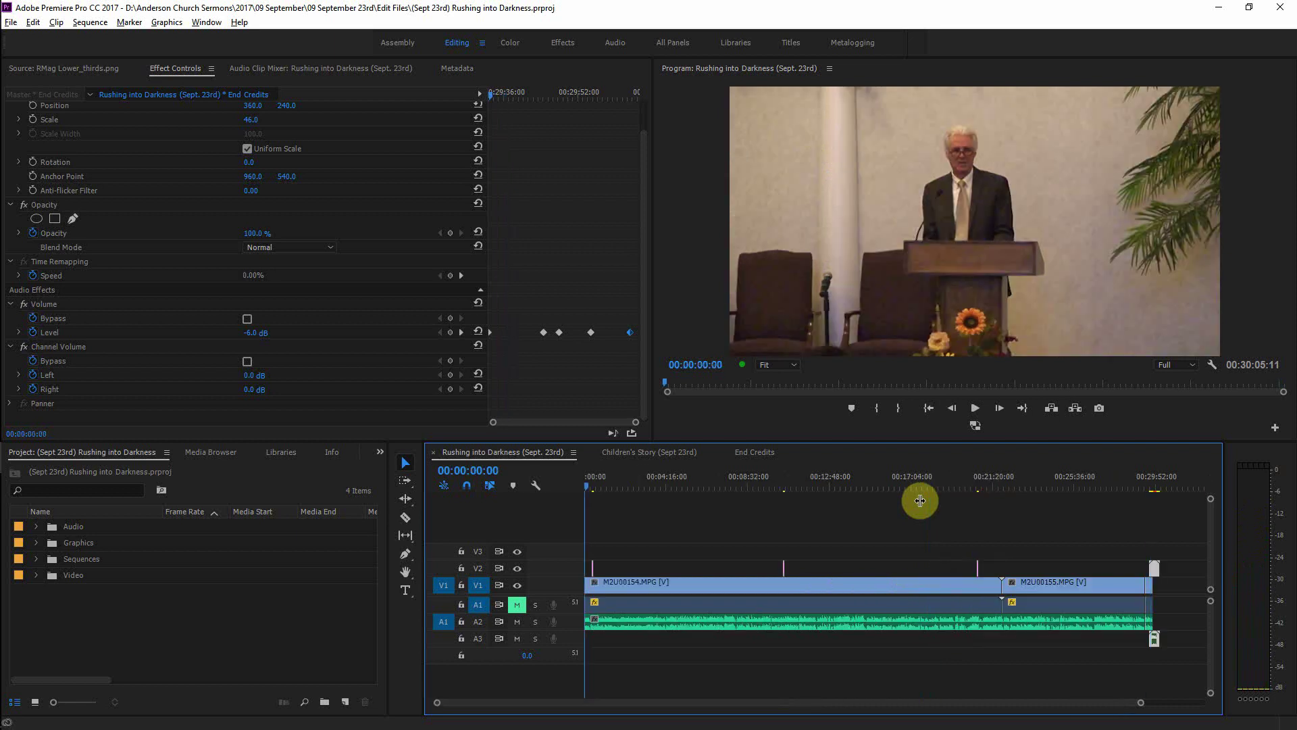
key(space)
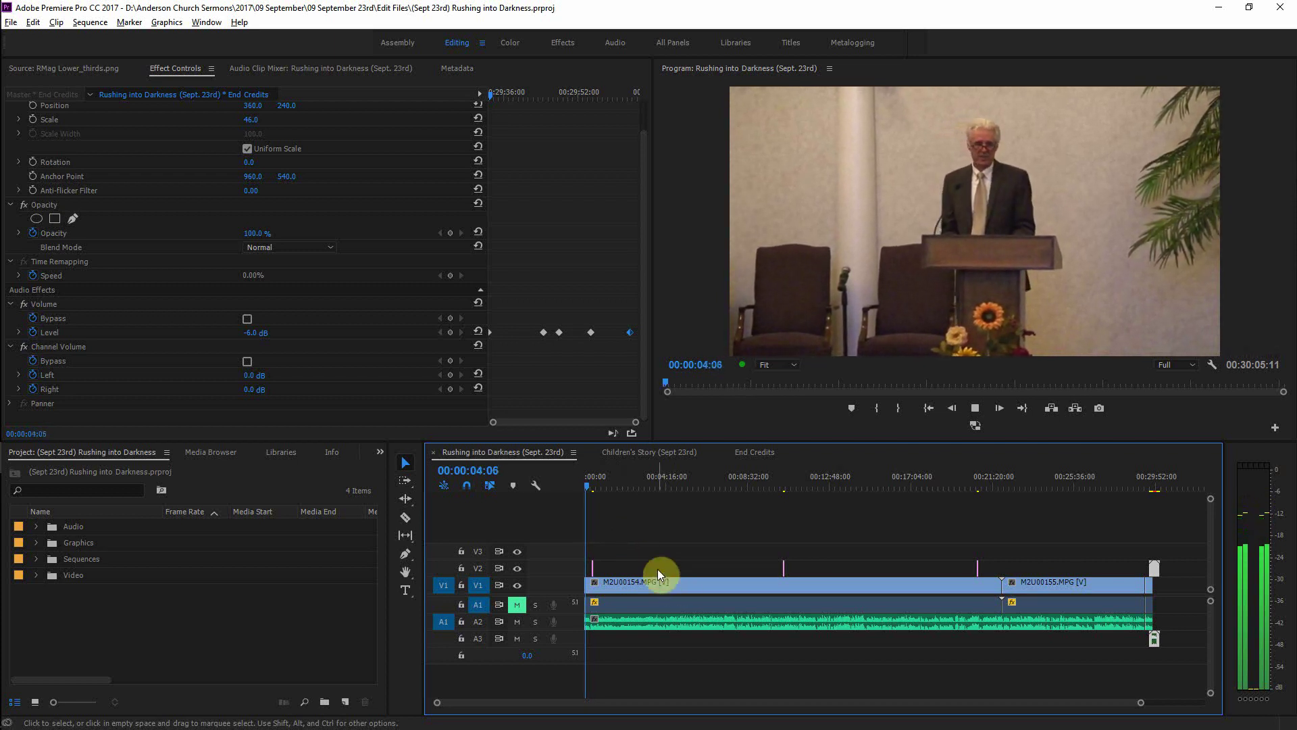
key(space)
key(Home)
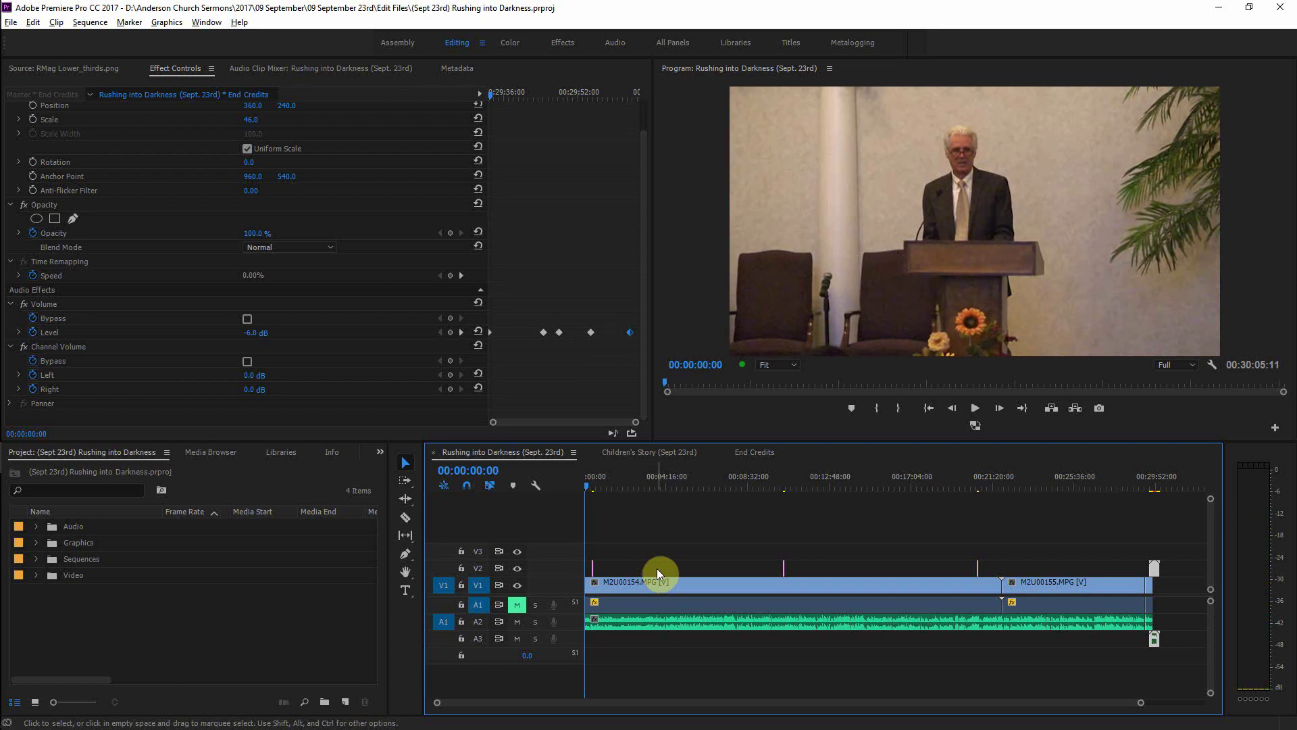
Step: Zoom in and review the opening of the sermon clip M2U00154.MPG
key(=)
key(=)
key(=)
key(space)
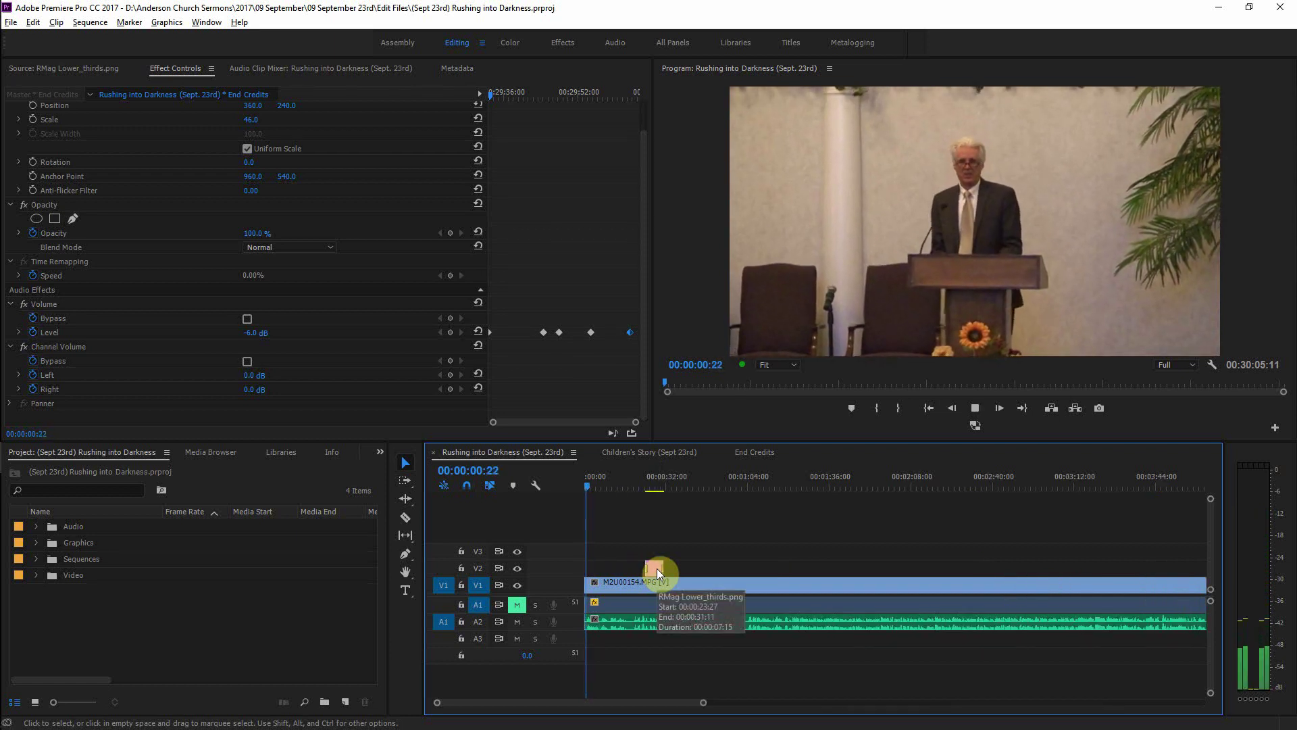
key(space)
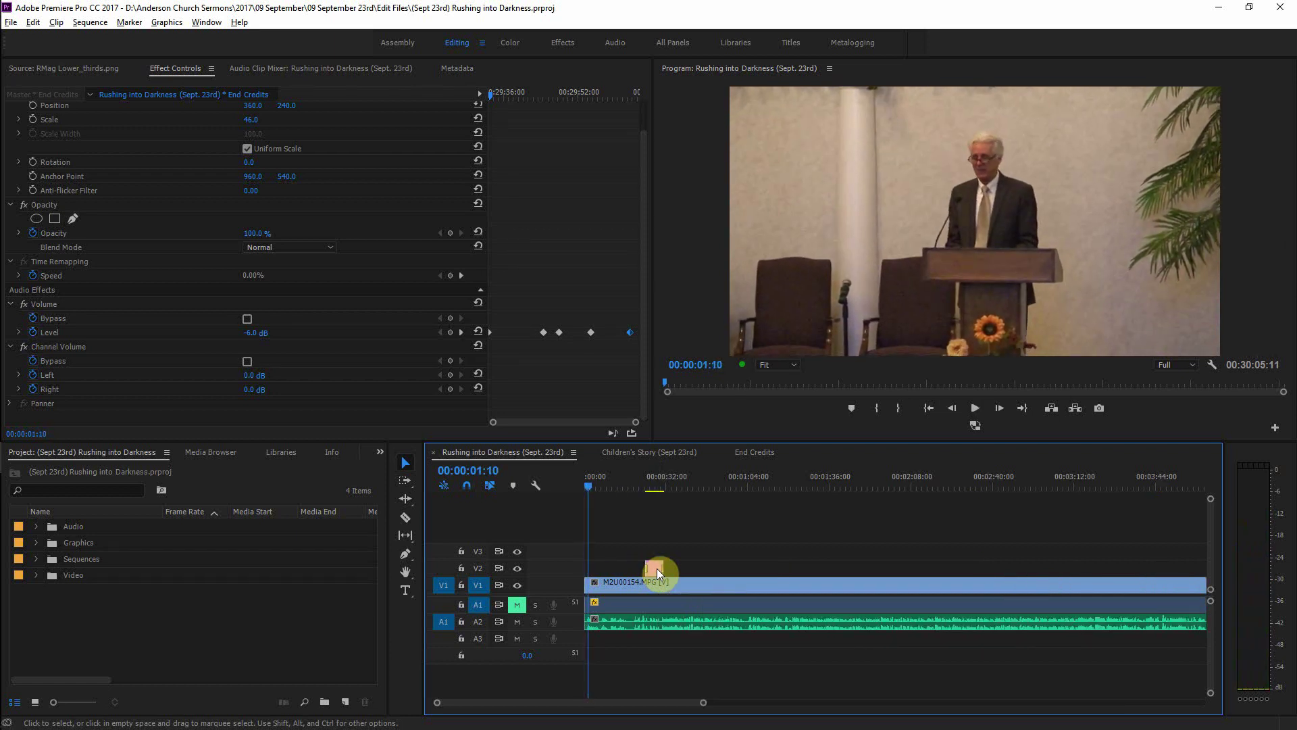
key(Left)
key(Left)
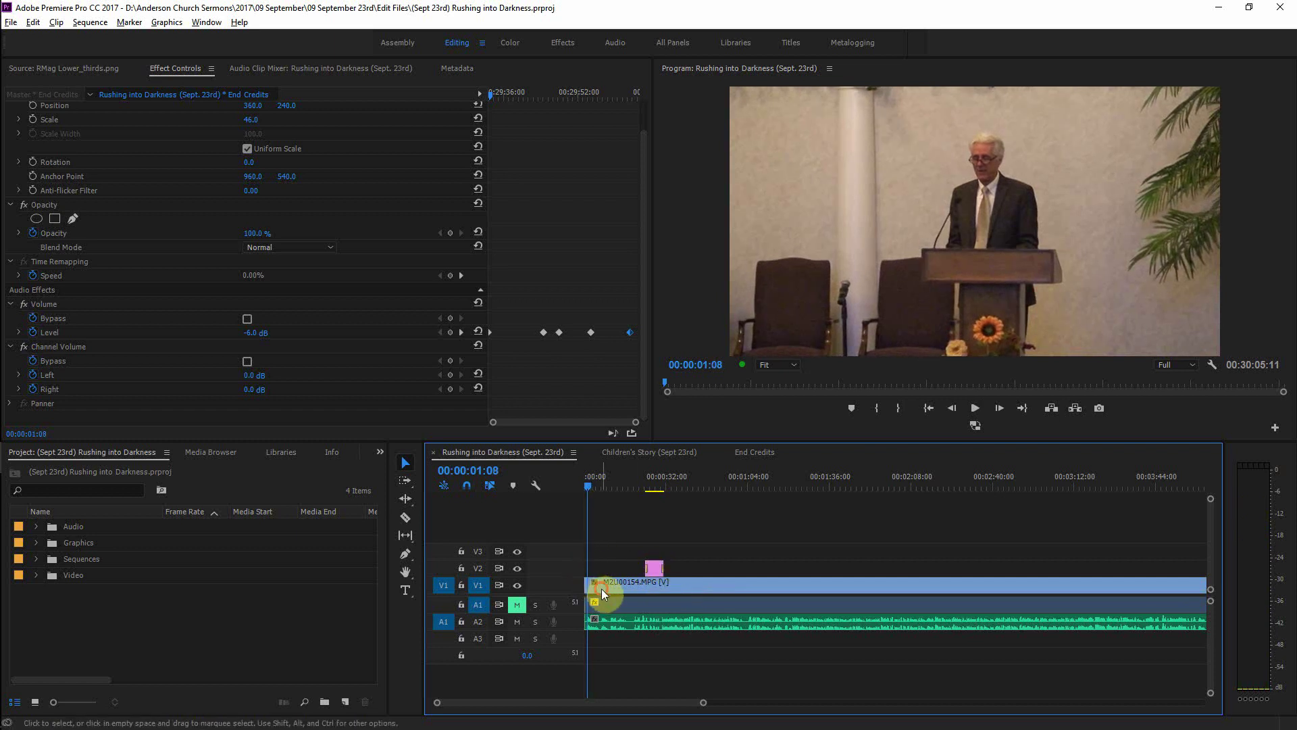
click(602, 586)
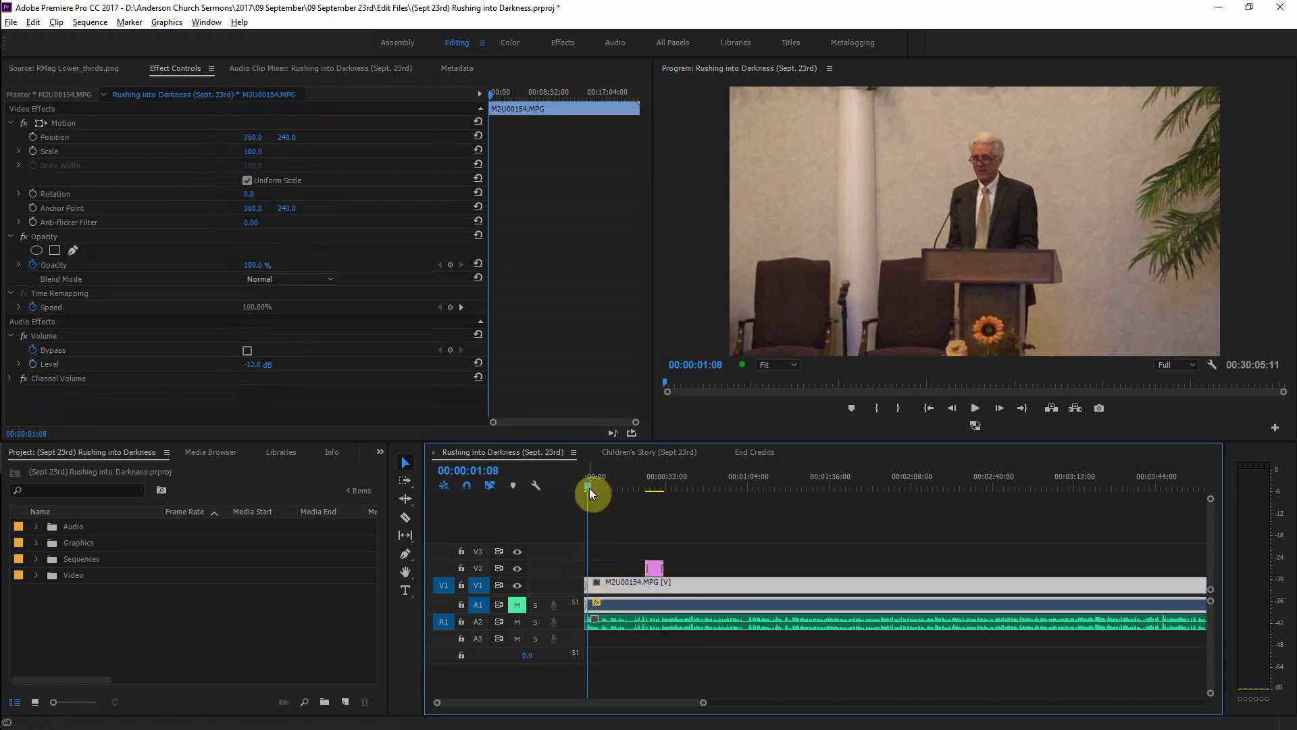
key(space)
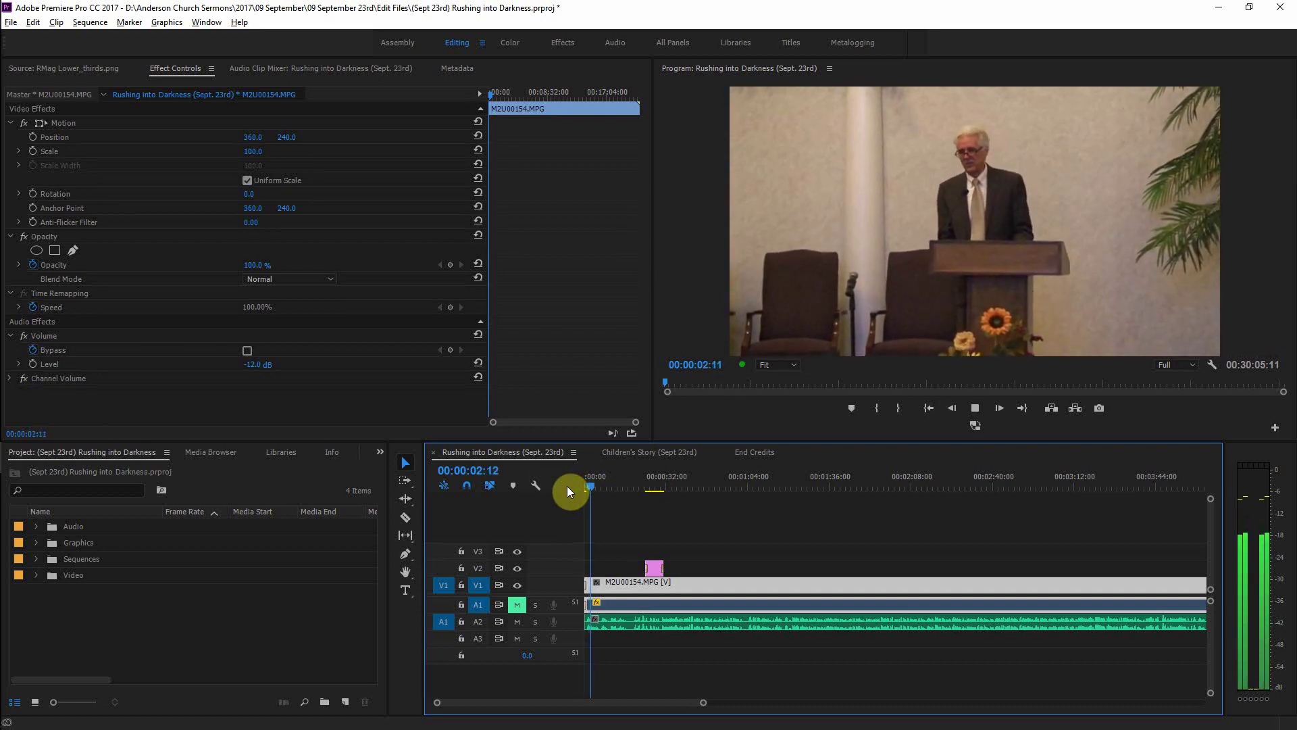
key(space)
Step: Save, show the whole sequence from its start, and open Export Settings with Ctrl+M
key(ctrl+s)
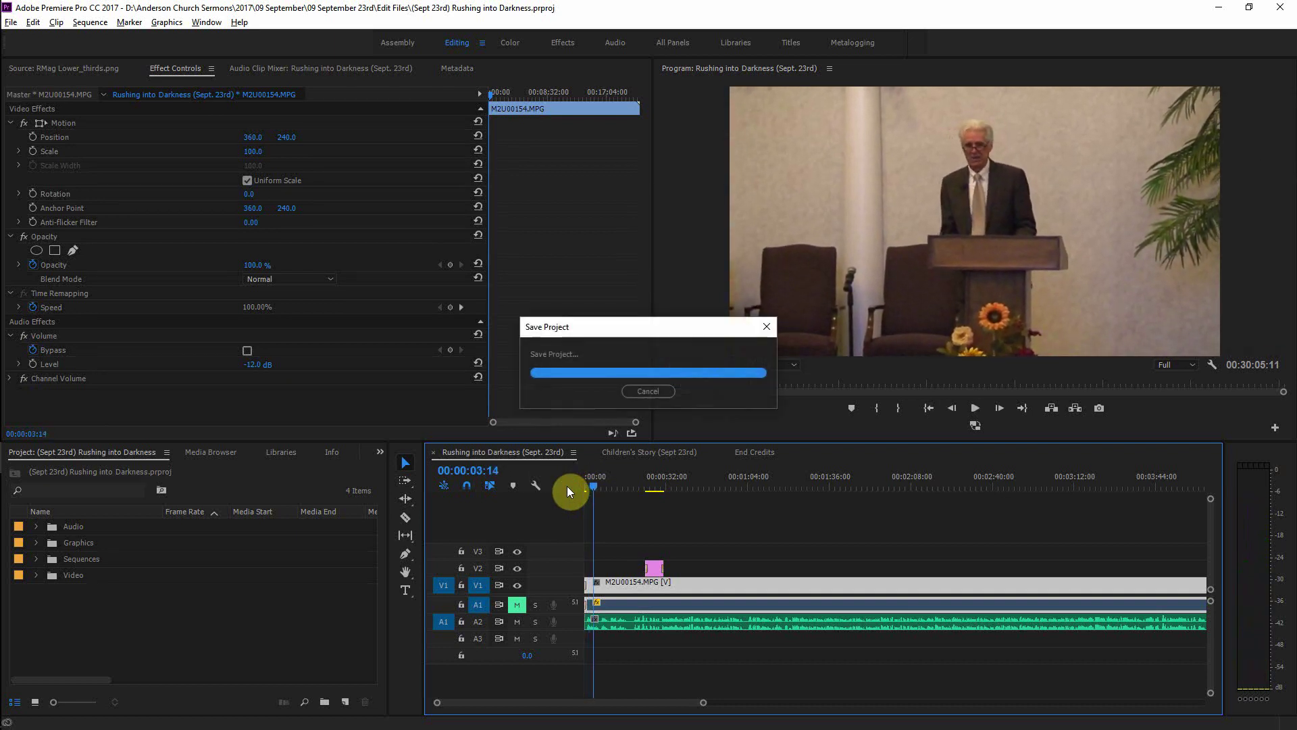
key(Home)
key(backslash)
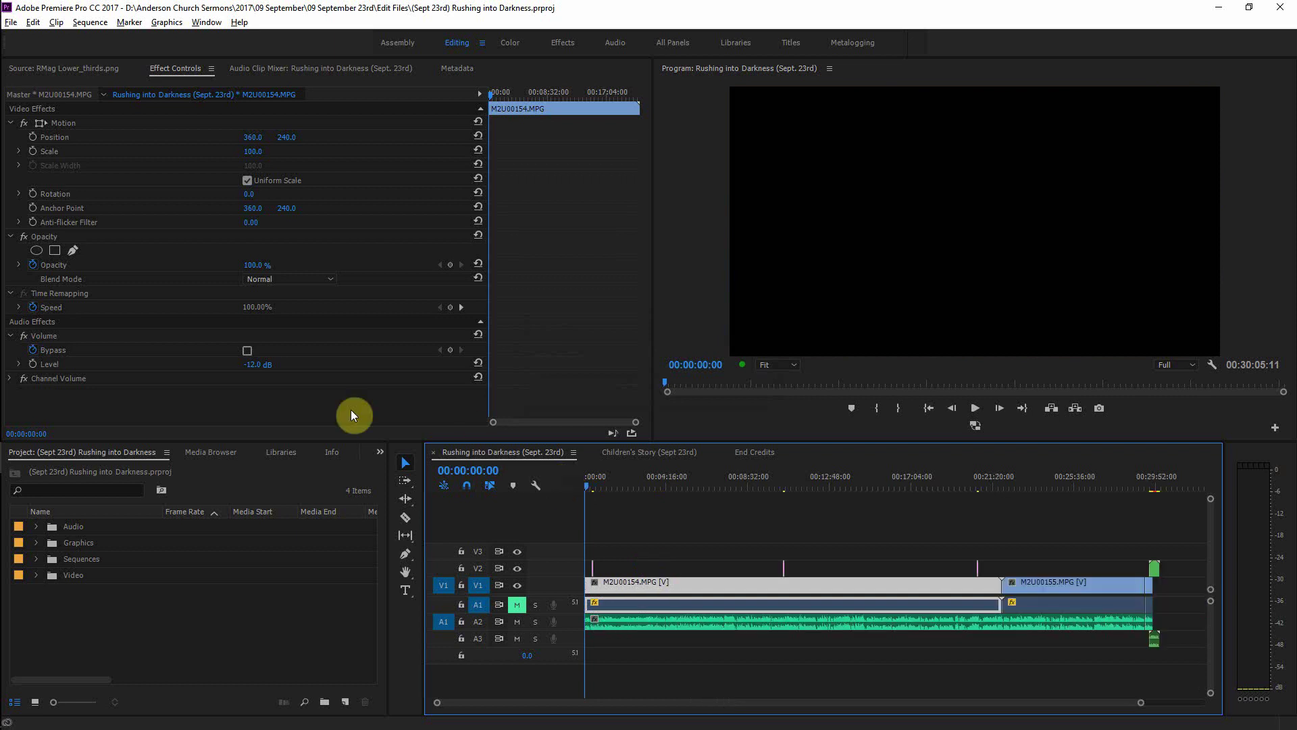
click(689, 550)
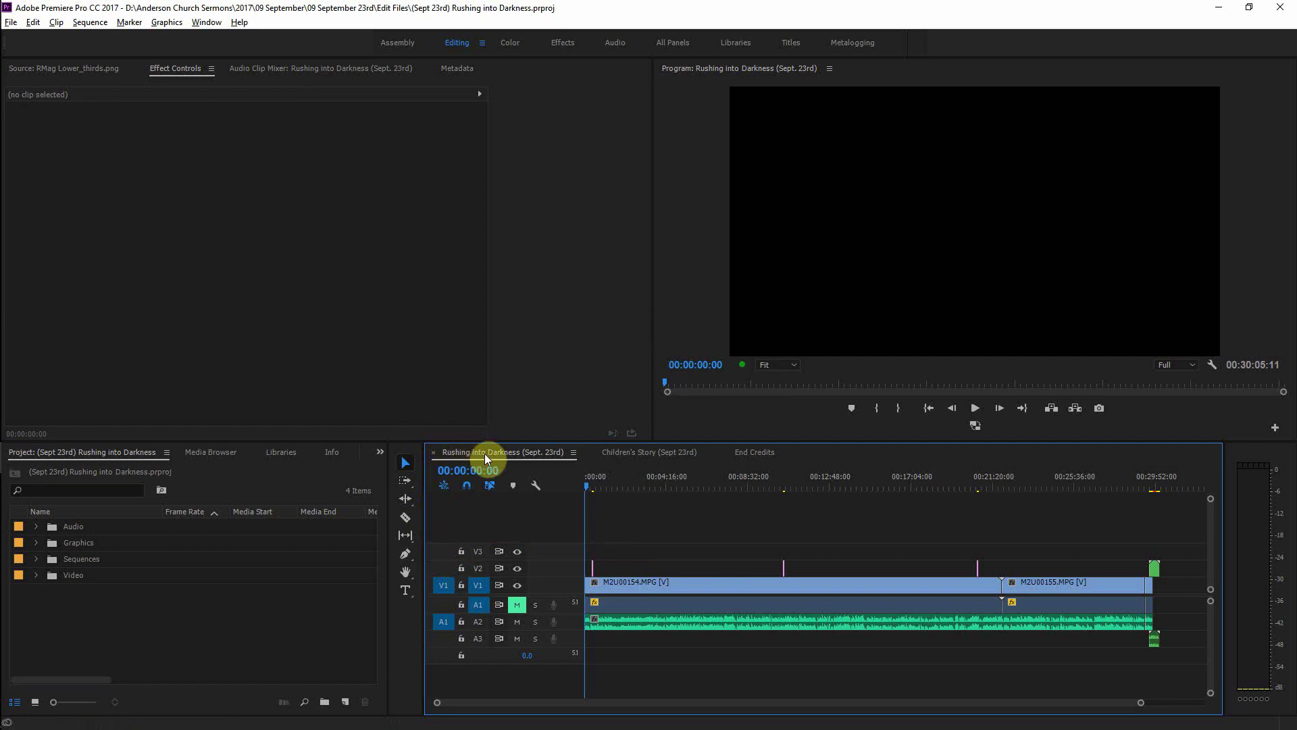
key(ctrl+m)
Step: Browse the output location to D:\2017 sermons\09 September\09 September 23rd\Finished Videos
click(711, 178)
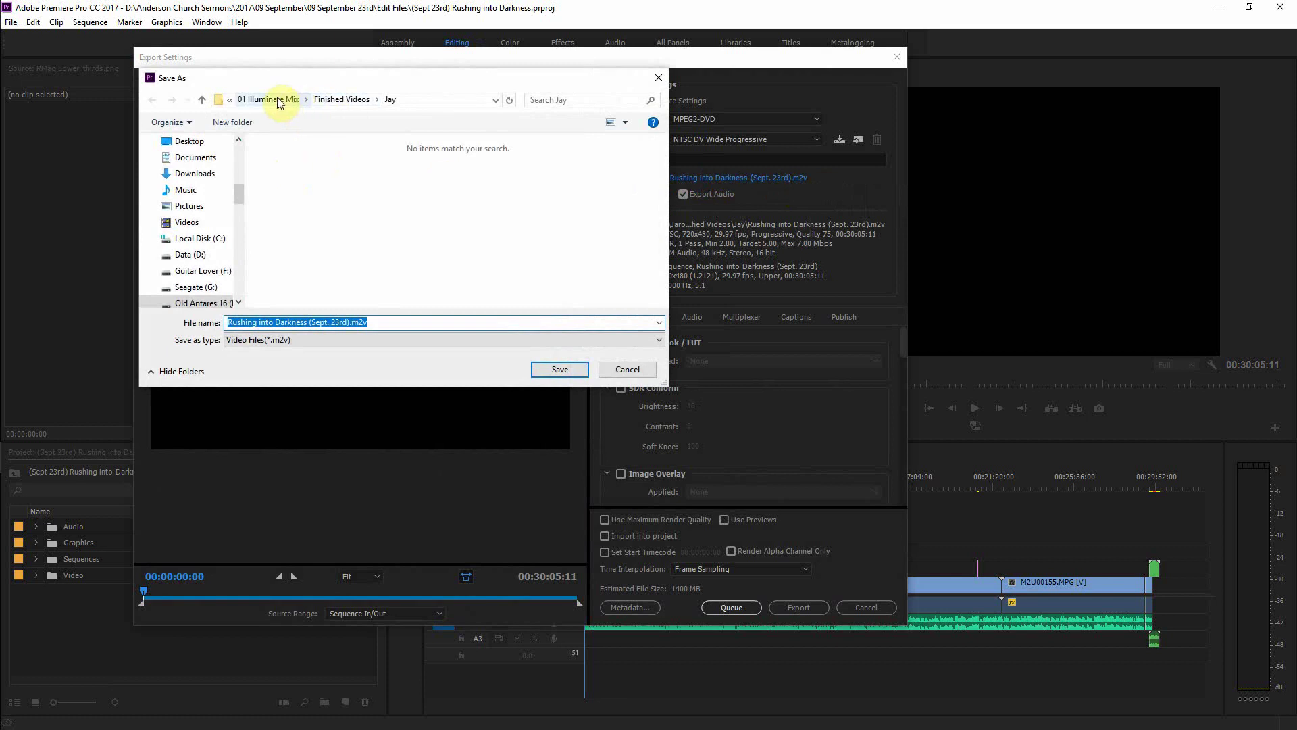
click(218, 254)
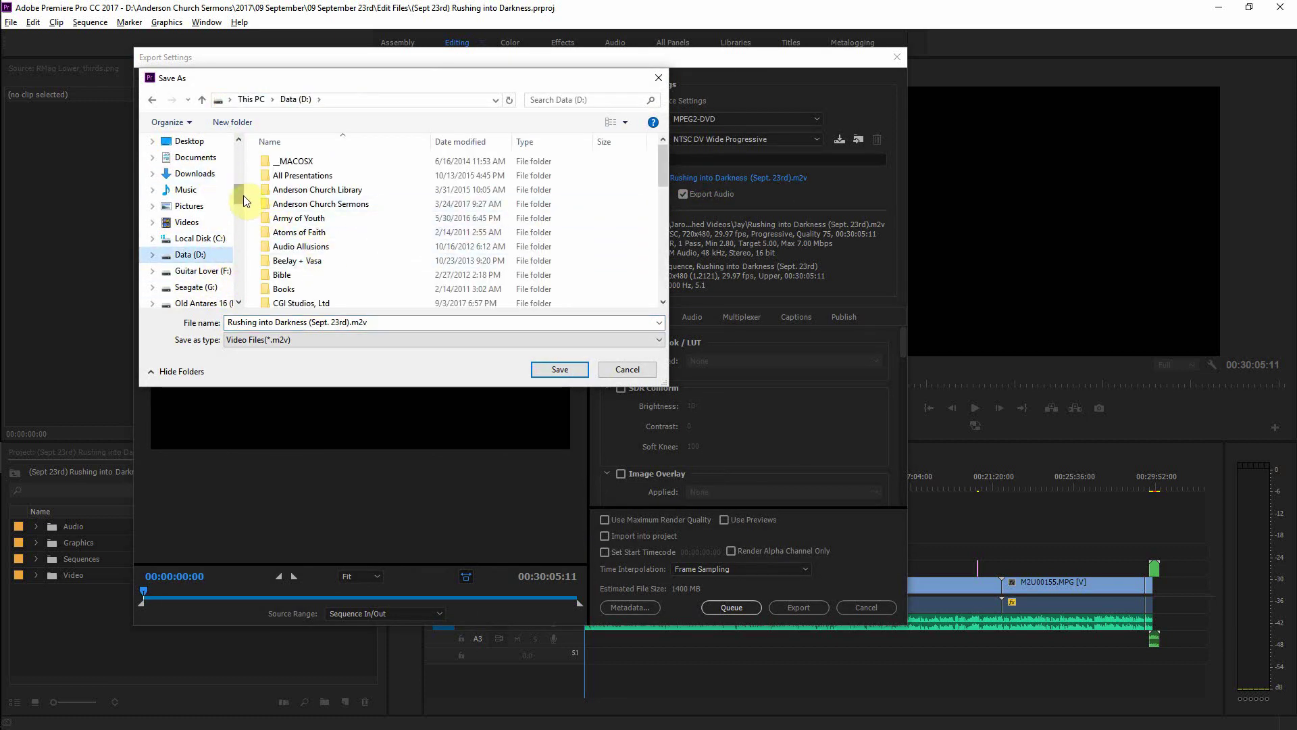
drag(244, 196, 238, 165)
click(183, 237)
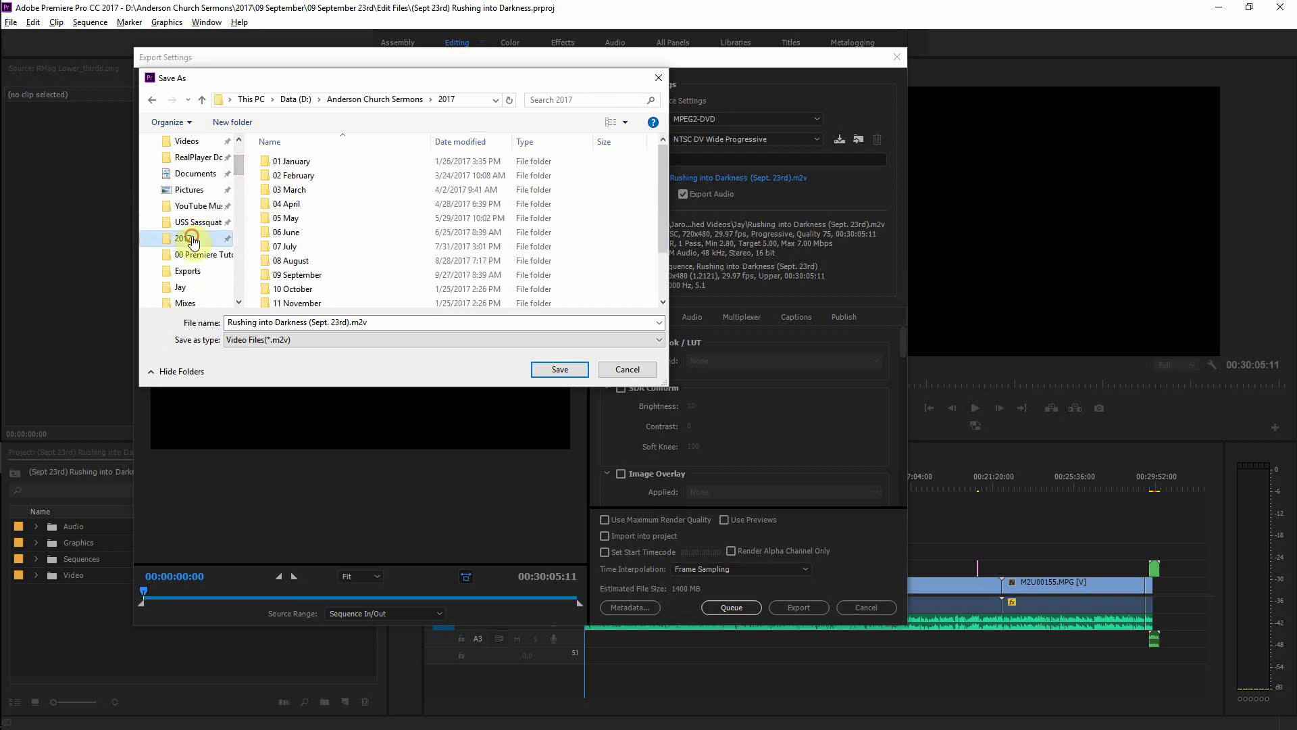
double_click(321, 275)
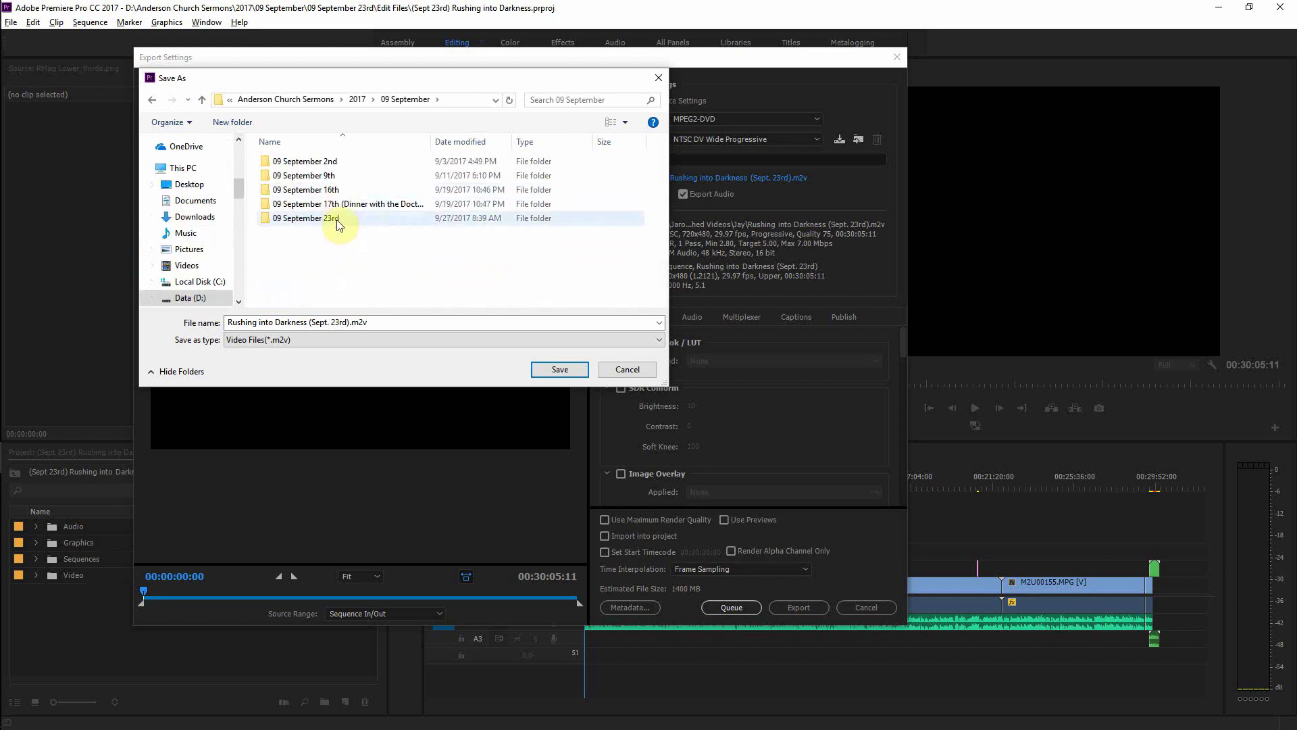
double_click(336, 218)
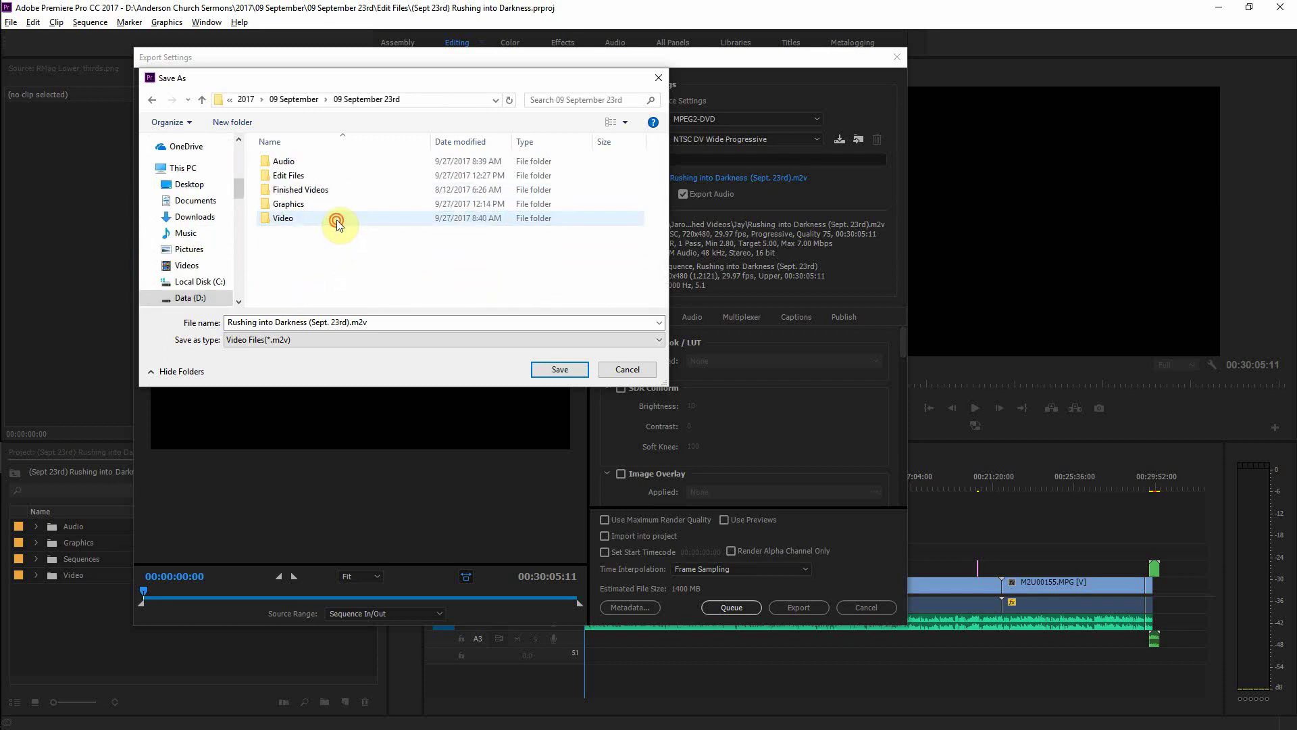
double_click(319, 191)
Step: Create a DVD folder in Finished Videos containing a Videos subfolder
click(243, 127)
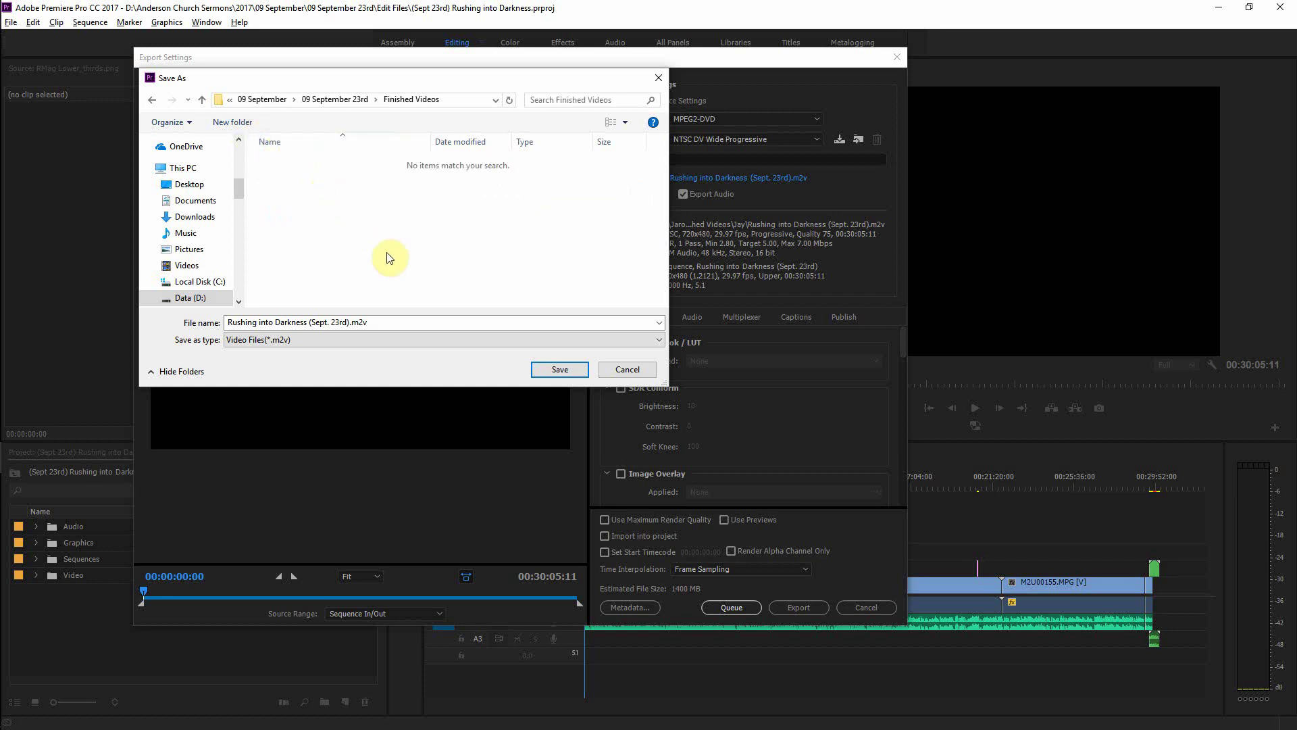
text(DVD)
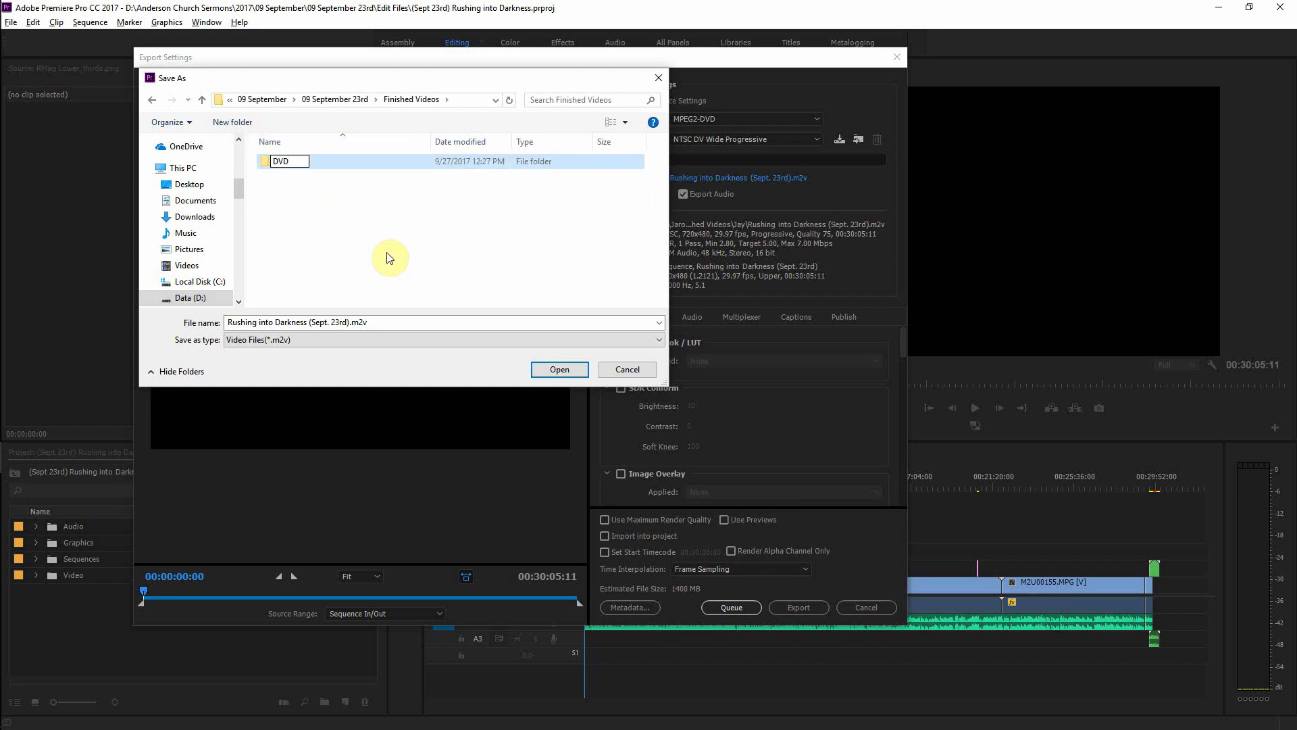
key(Return)
key(Return)
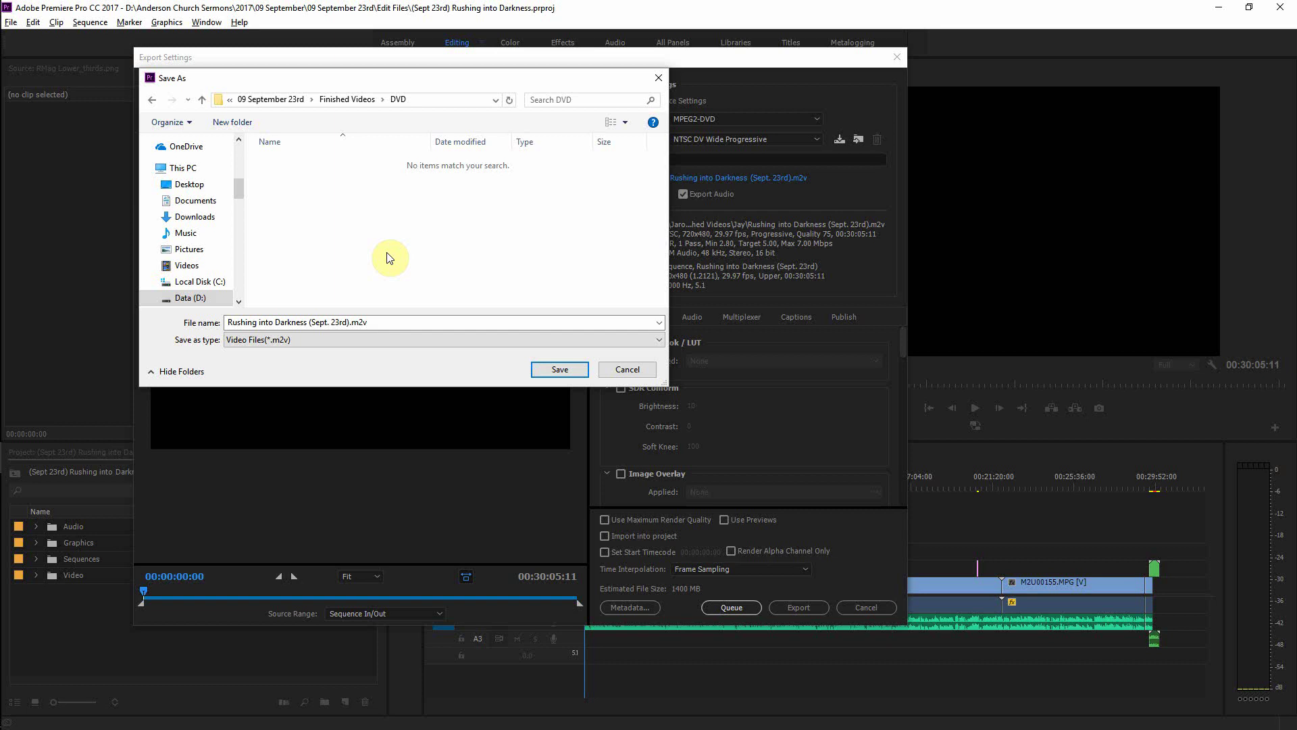
key(ctrl+shift+n)
text(Visd)
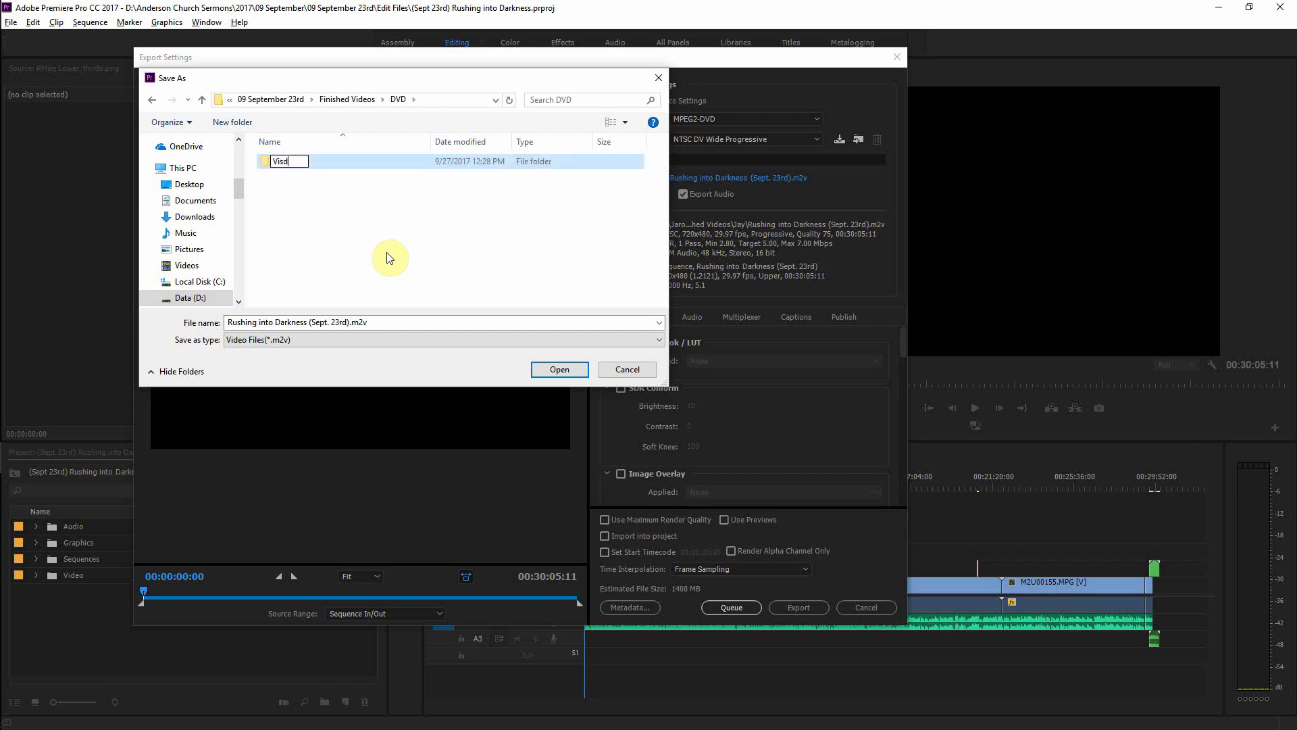
text(s)
key(Return)
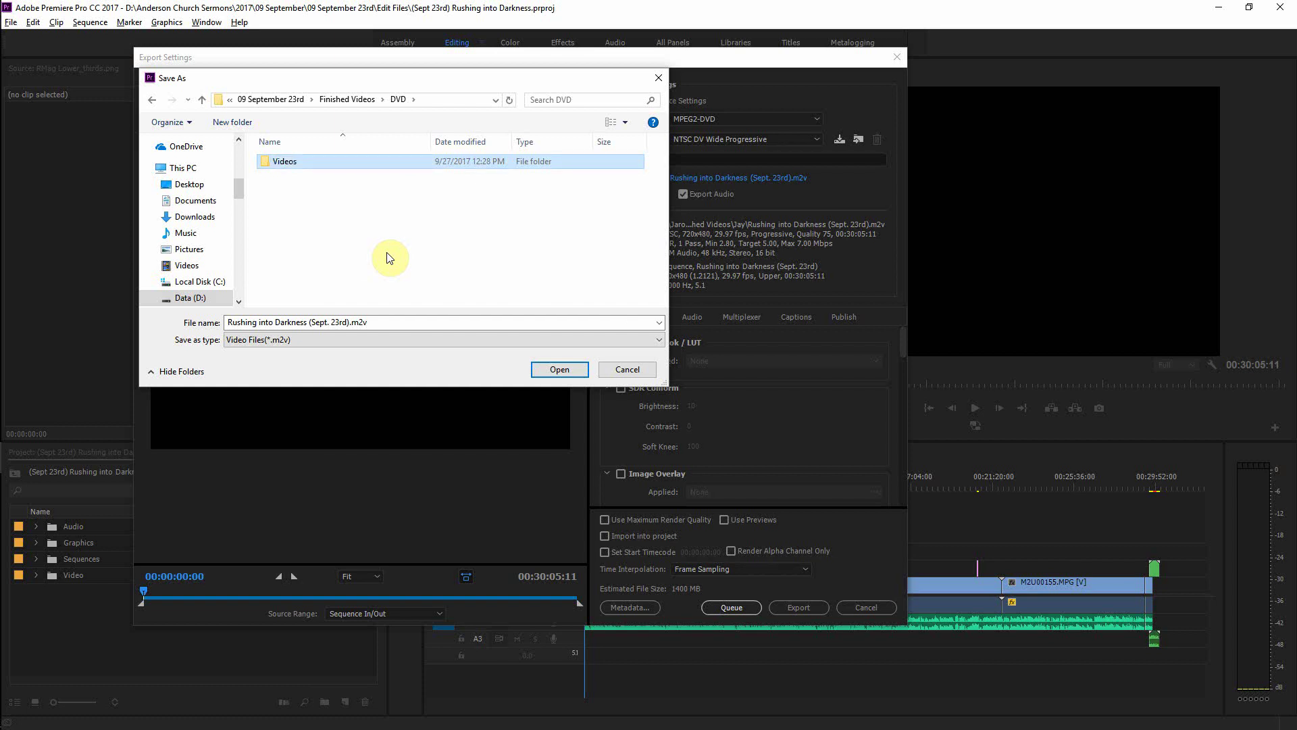
click(389, 257)
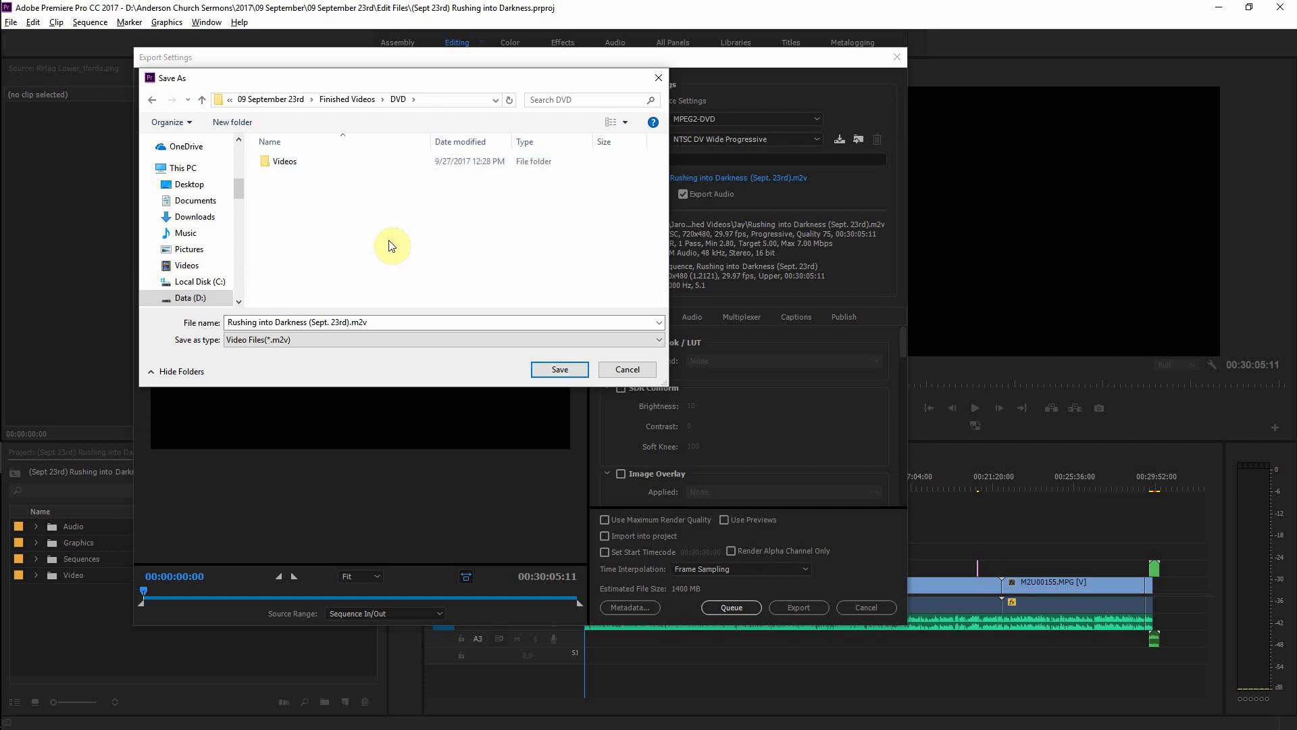
Step: Add a Project Files folder inside DVD and save the output into DVD\Videos
key(ctrl+shift+n)
text(Project)
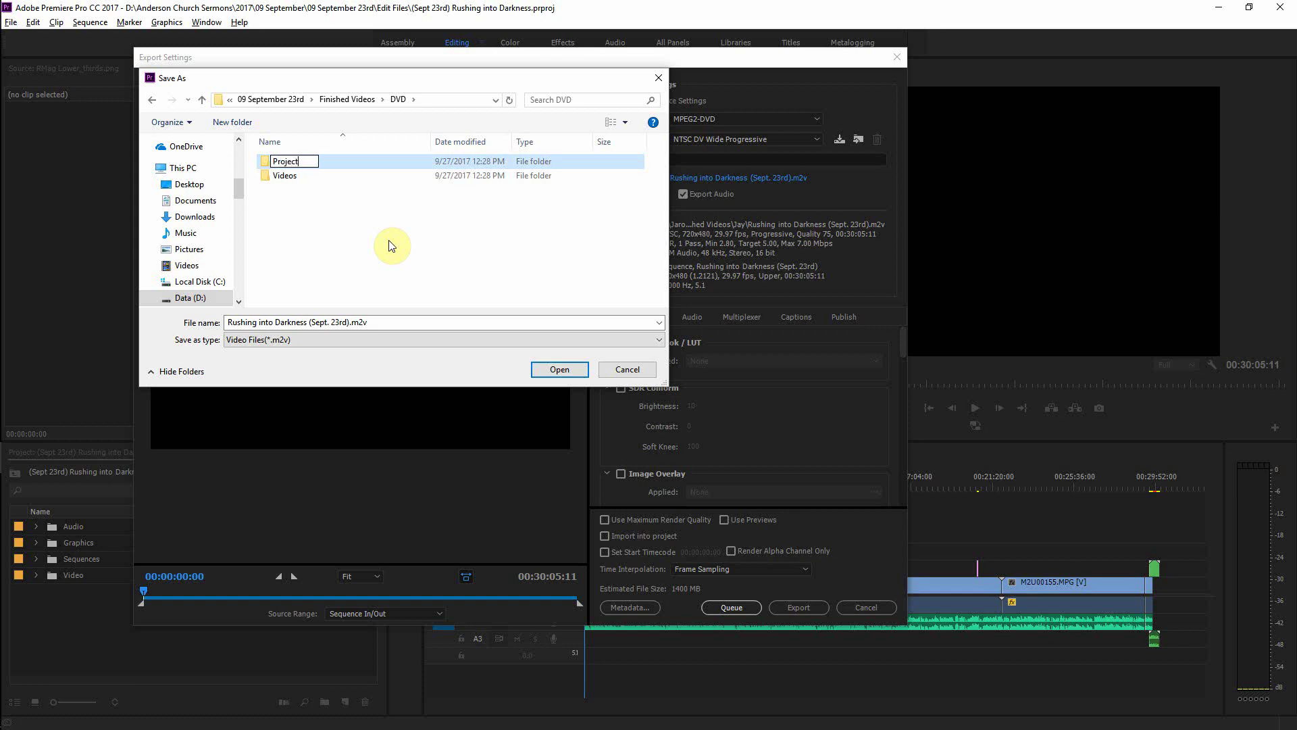
text( Files)
key(Return)
double_click(288, 177)
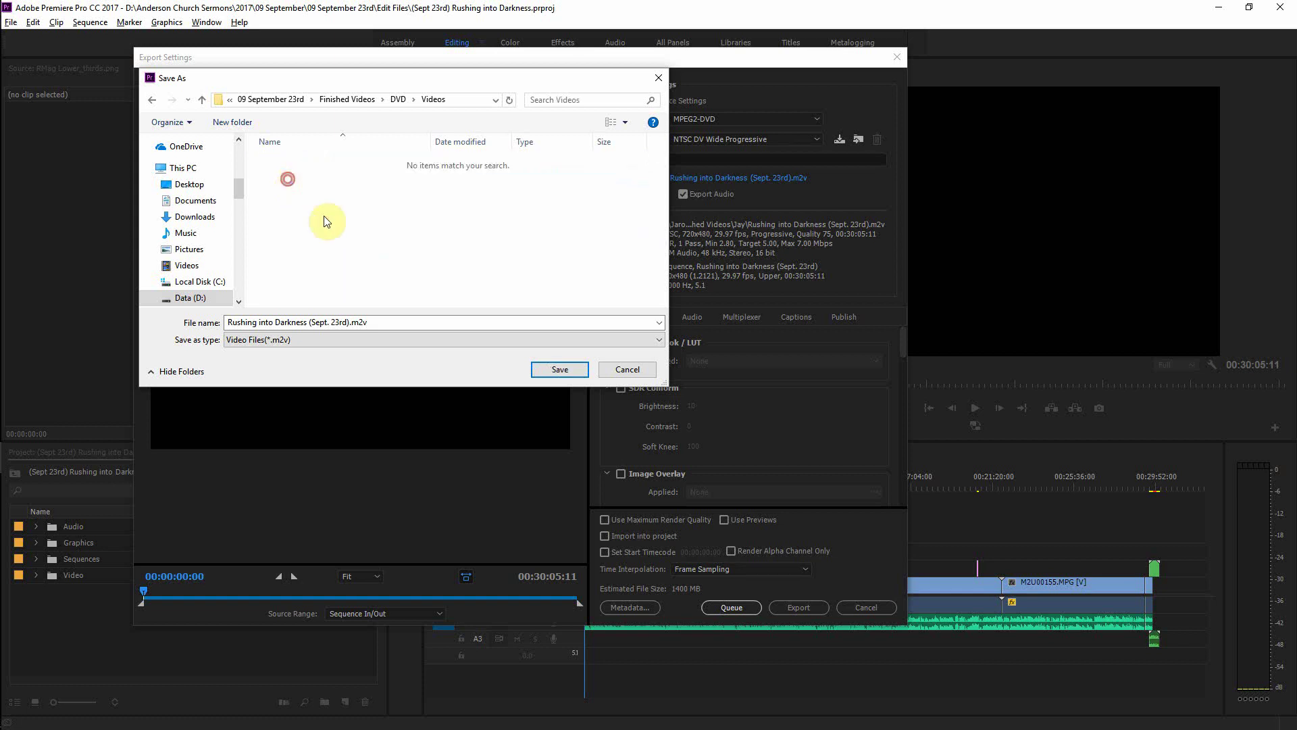
click(554, 368)
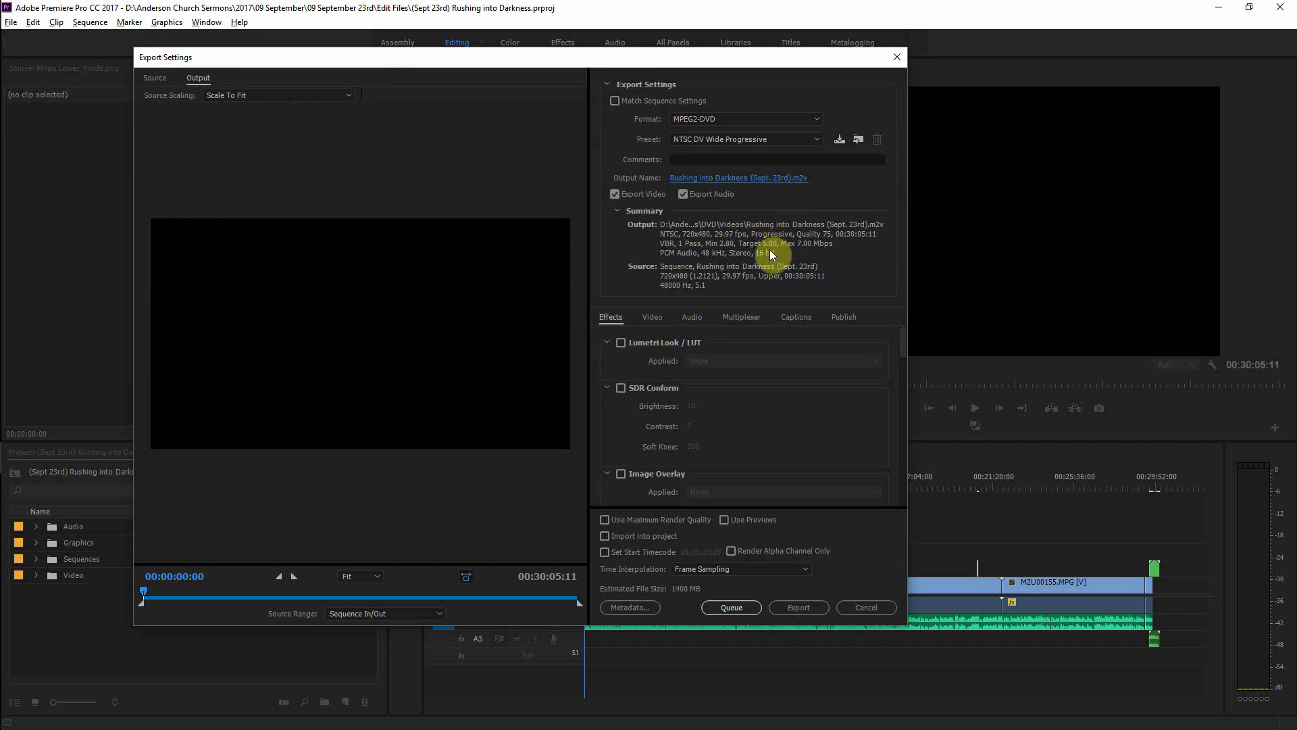
Step: Queue the MPEG2-DVD export in Media Encoder and return to Premiere Pro
click(799, 606)
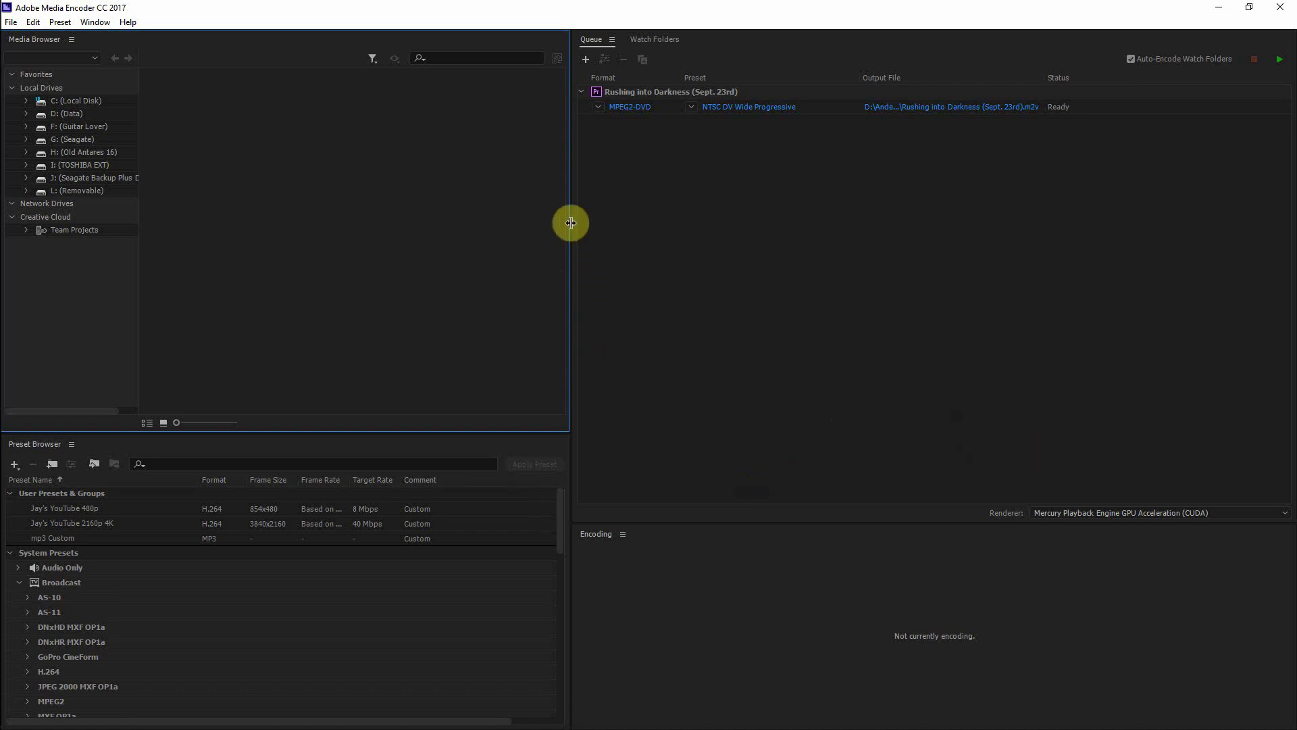
key(alt+Tab)
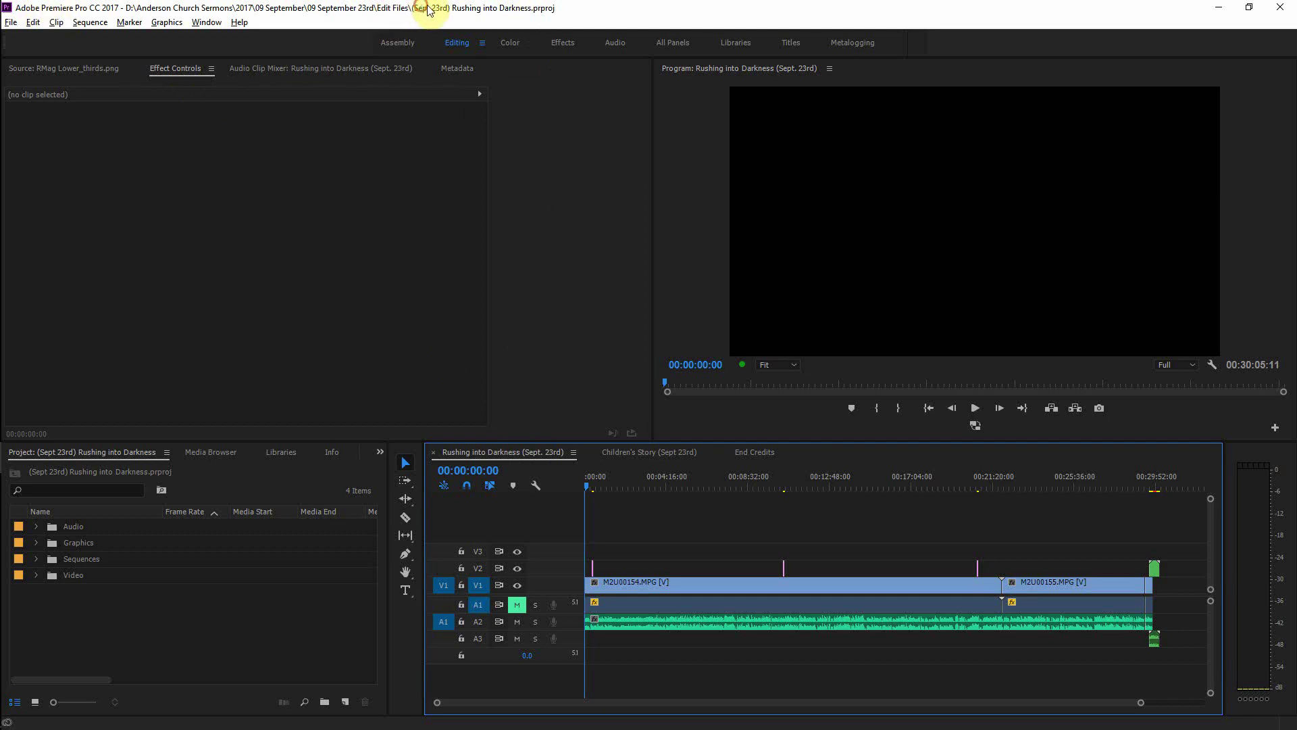
Step: Reopen Export Settings with format H.264 and the Jay's YouTube 480p preset
click(633, 232)
click(543, 448)
key(ctrl+m)
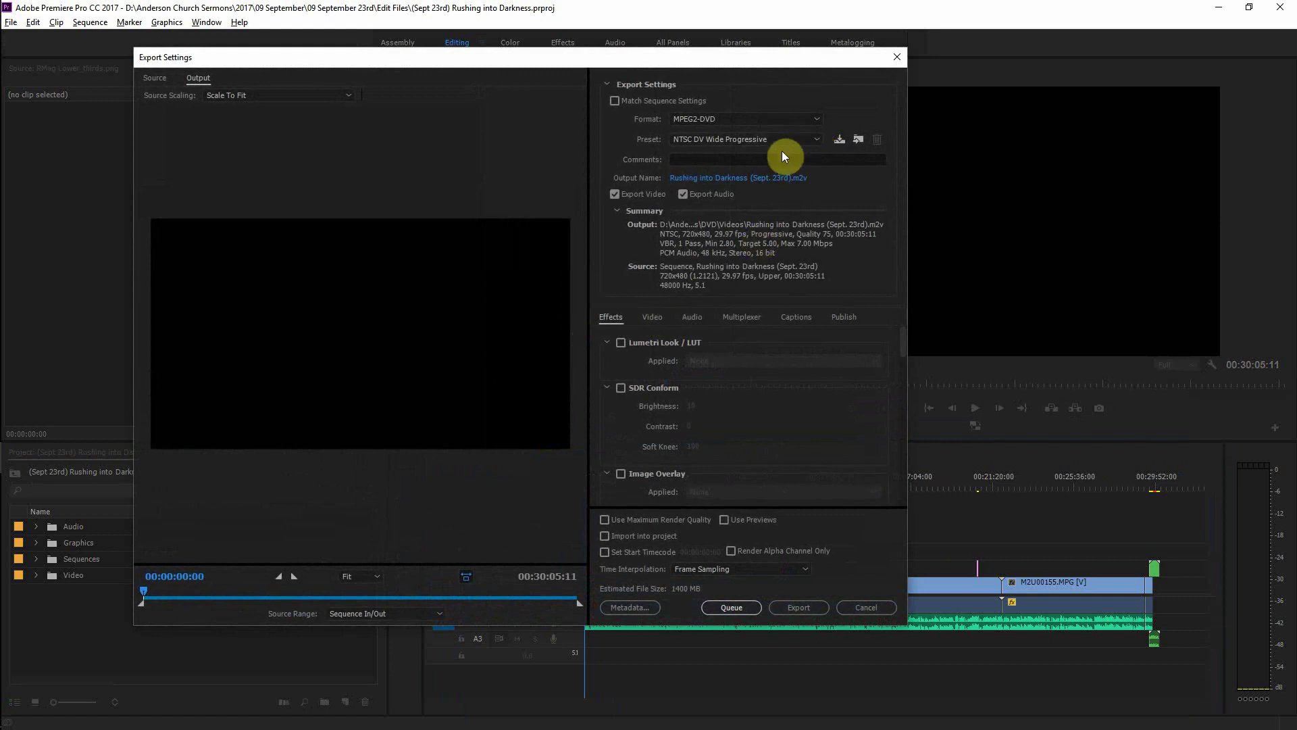
click(727, 120)
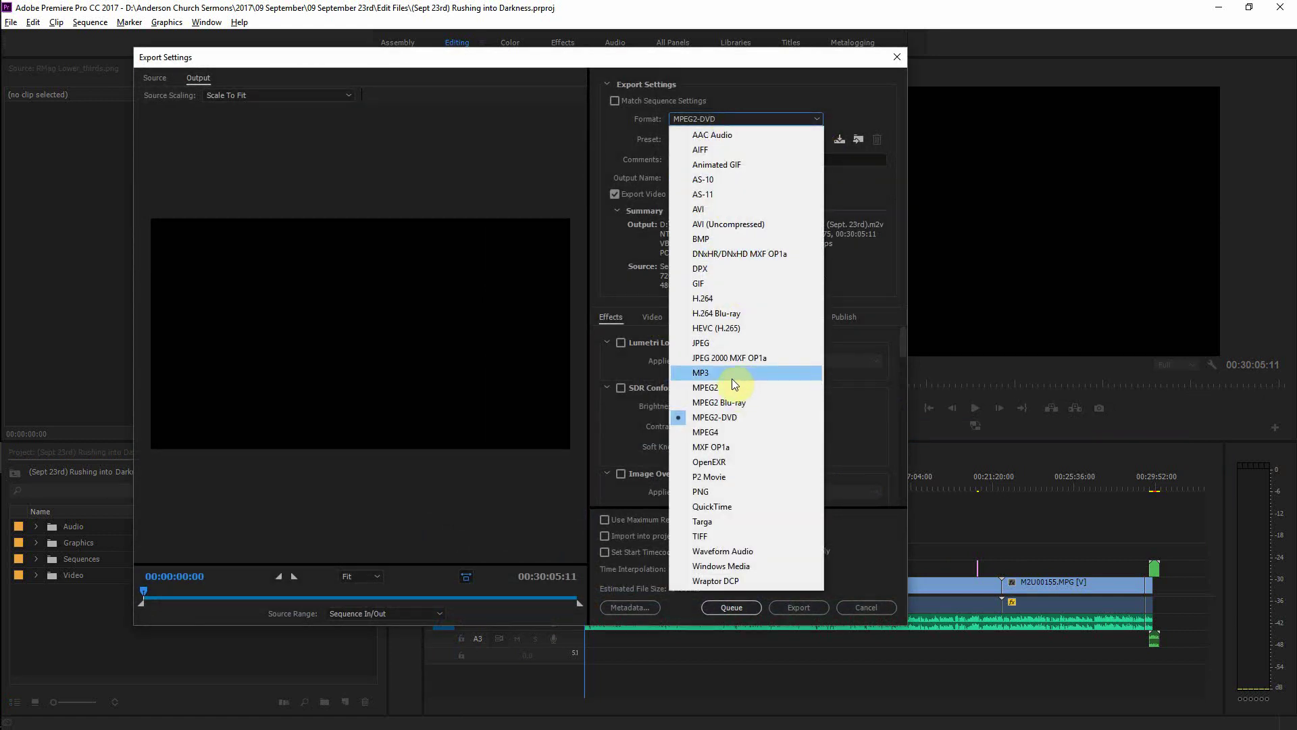
click(756, 301)
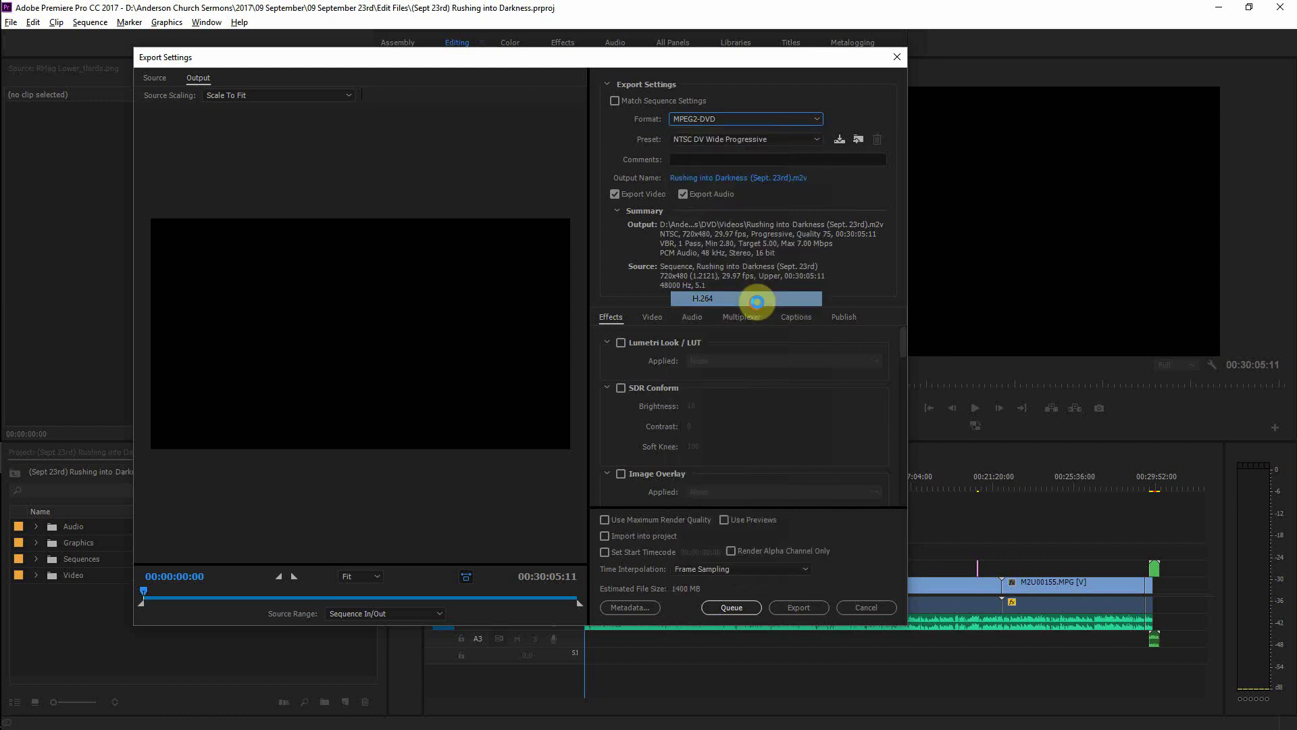
click(722, 119)
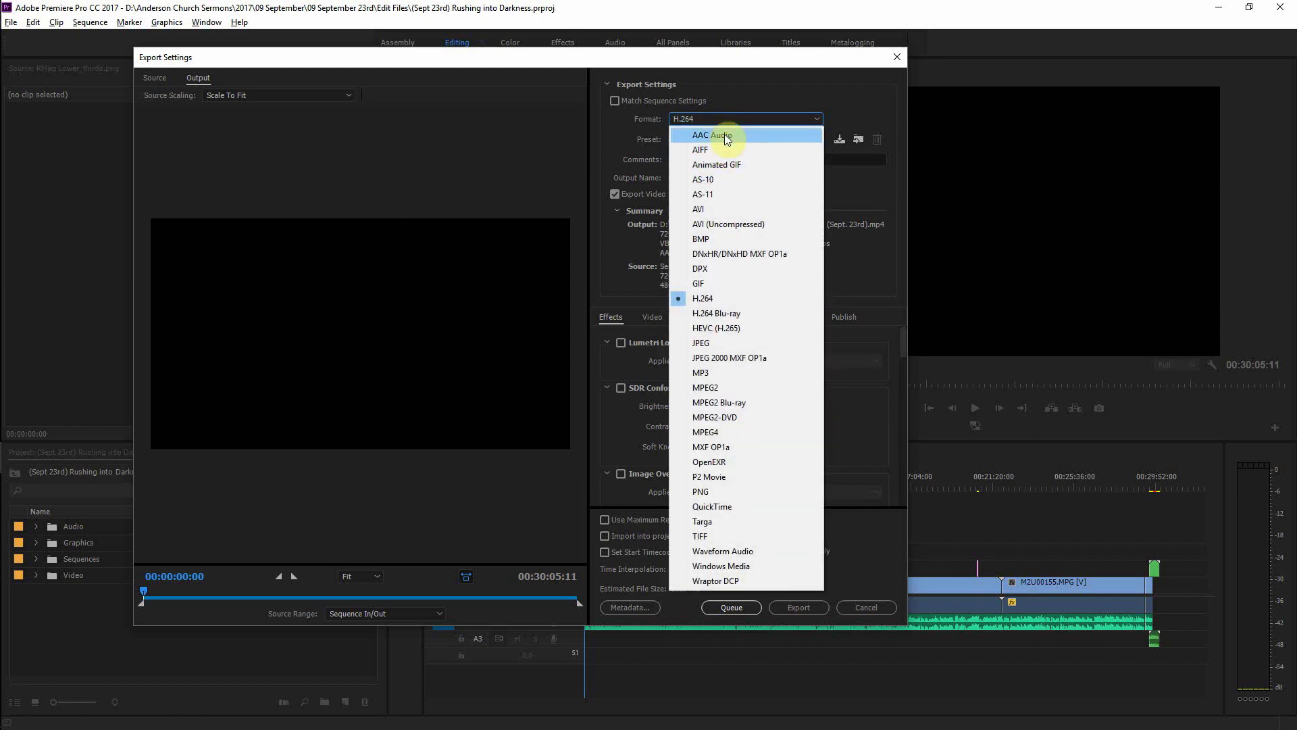
click(782, 83)
click(784, 140)
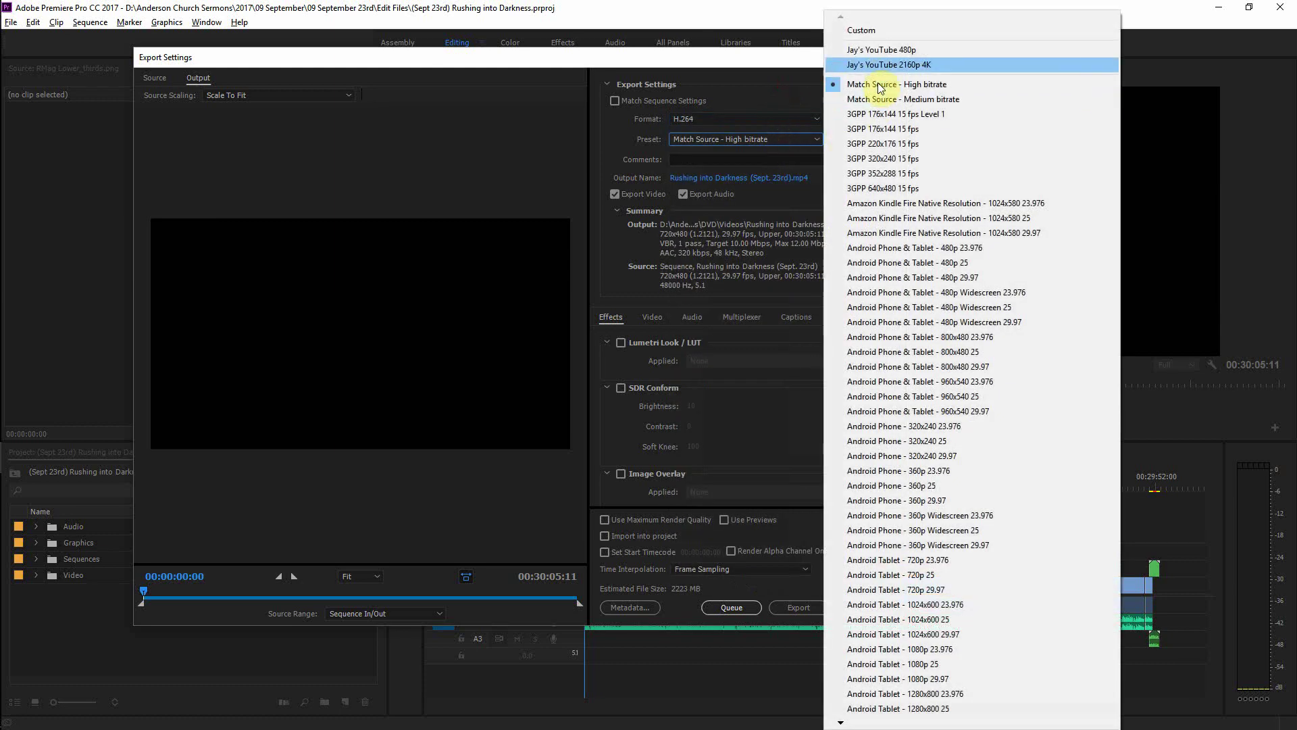
click(879, 39)
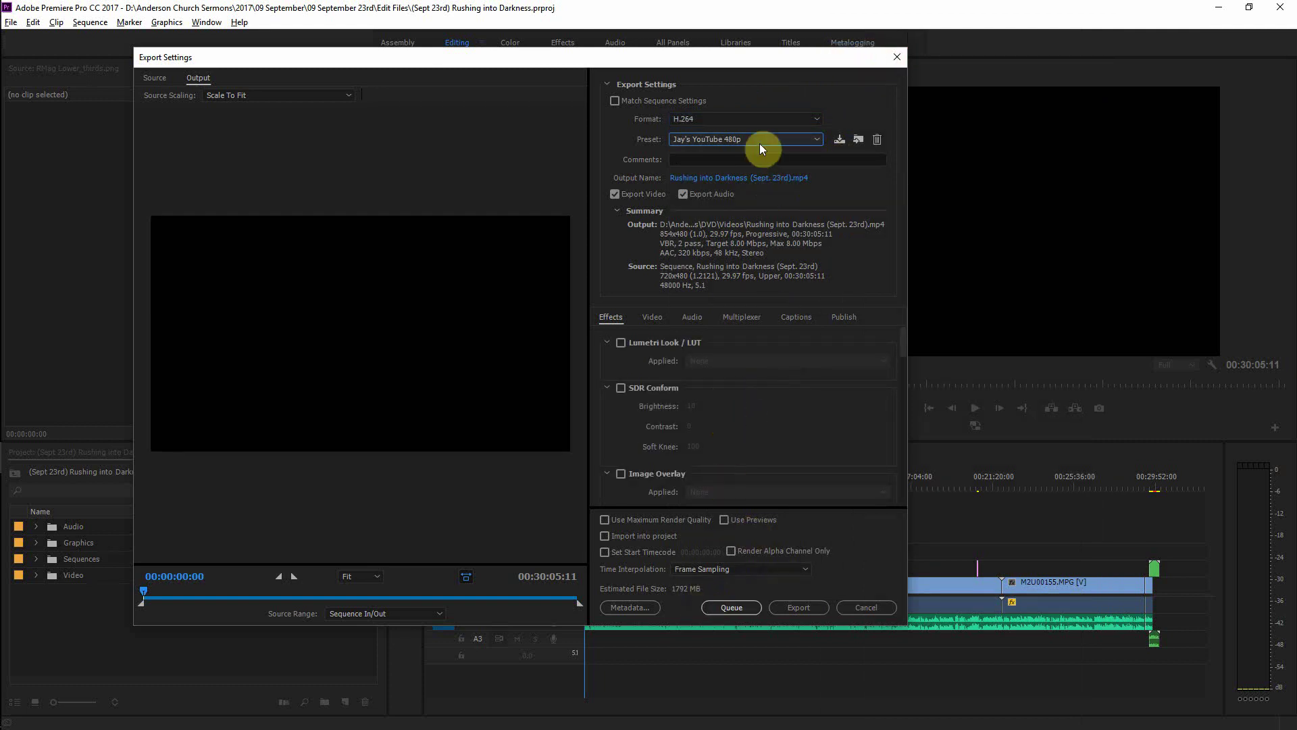
Step: Save the .mp4 output to Finished Videos and add the job to the queue
click(753, 178)
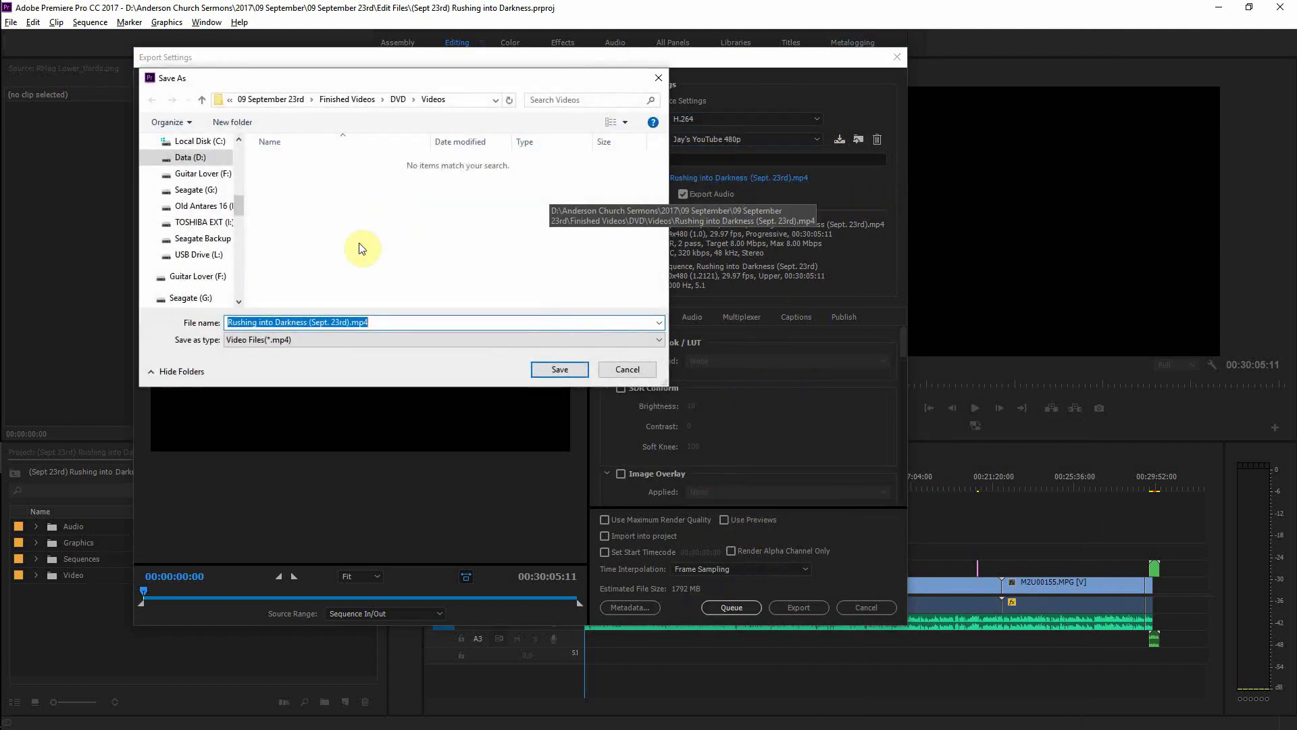
click(370, 102)
click(550, 368)
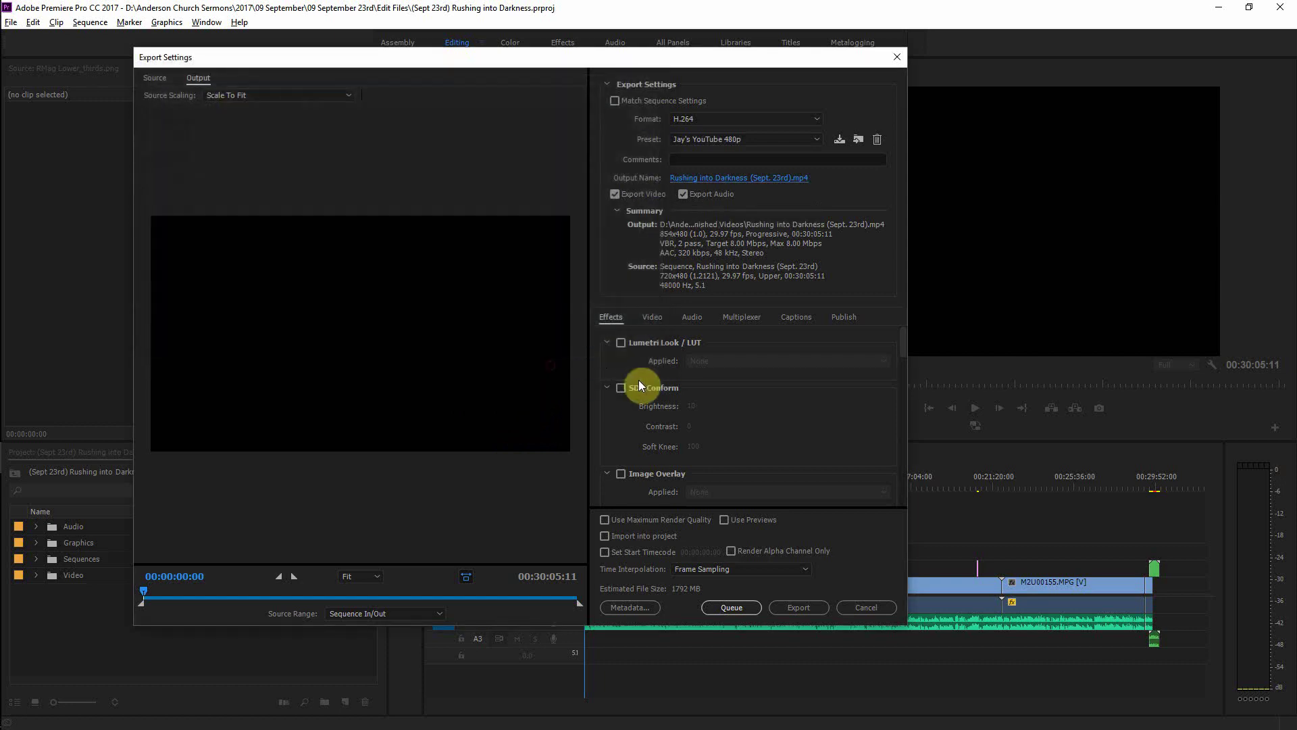
click(731, 607)
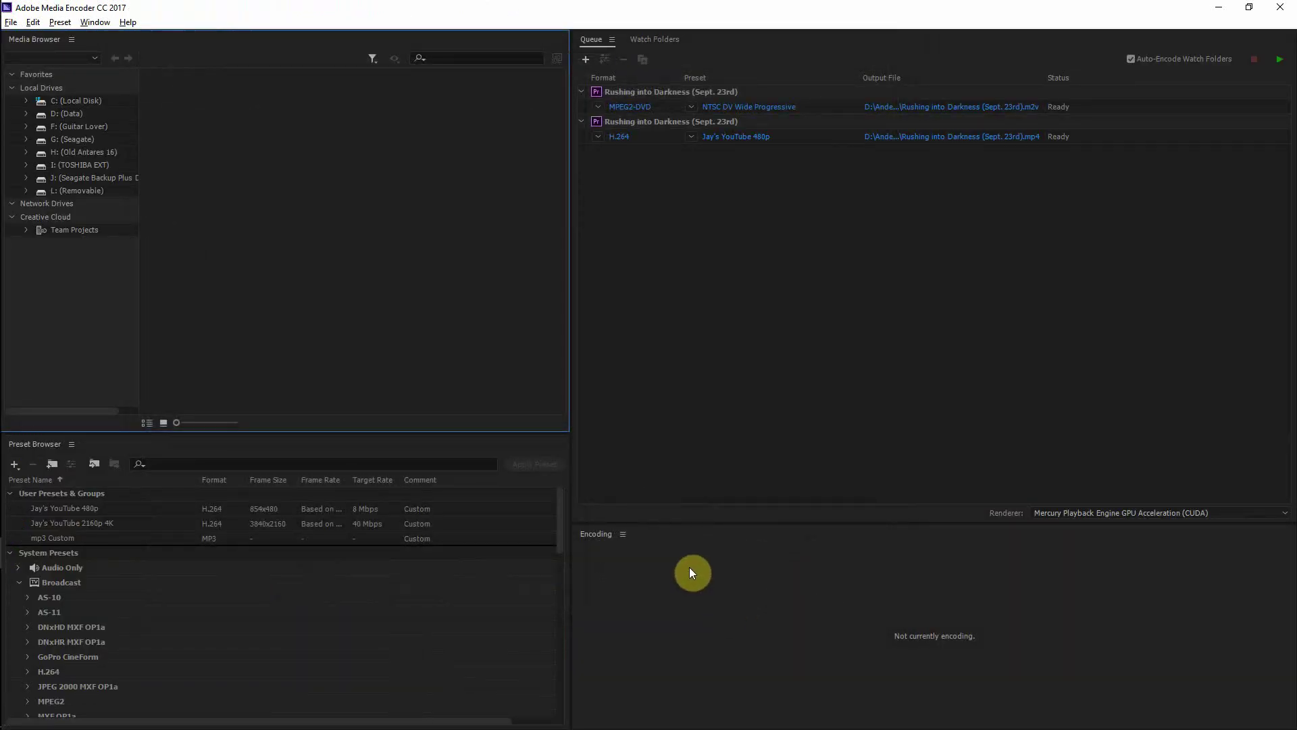
Step: Back in Premiere Pro, set the export format to MP3 with the mp3 Custom preset
key(alt+Tab)
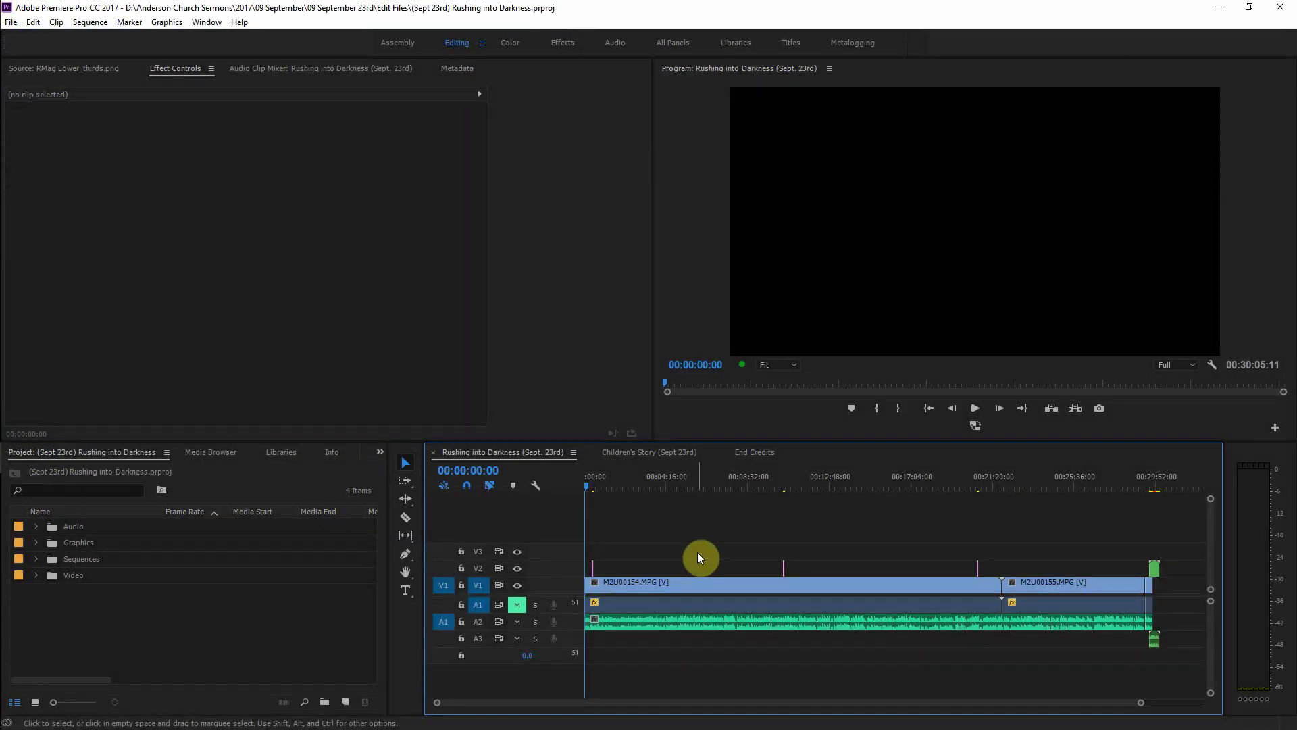
key(ctrl+m)
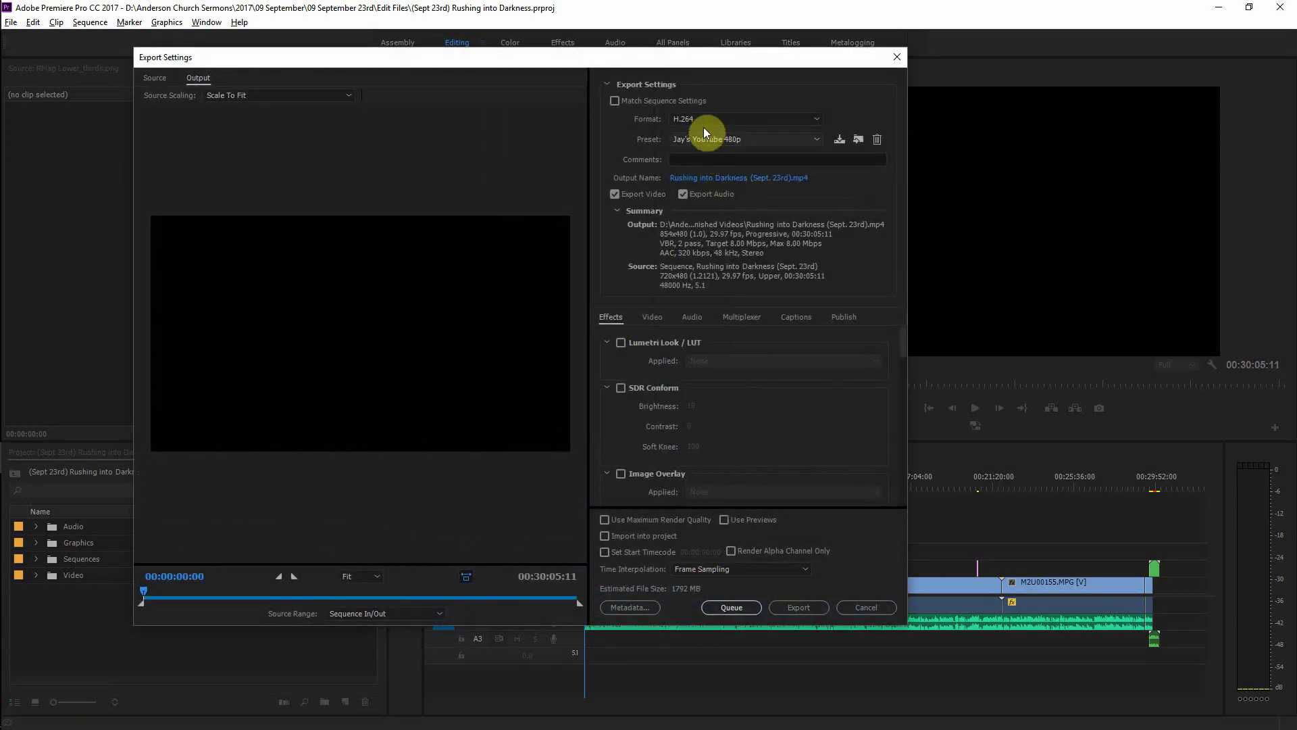
click(703, 119)
click(735, 373)
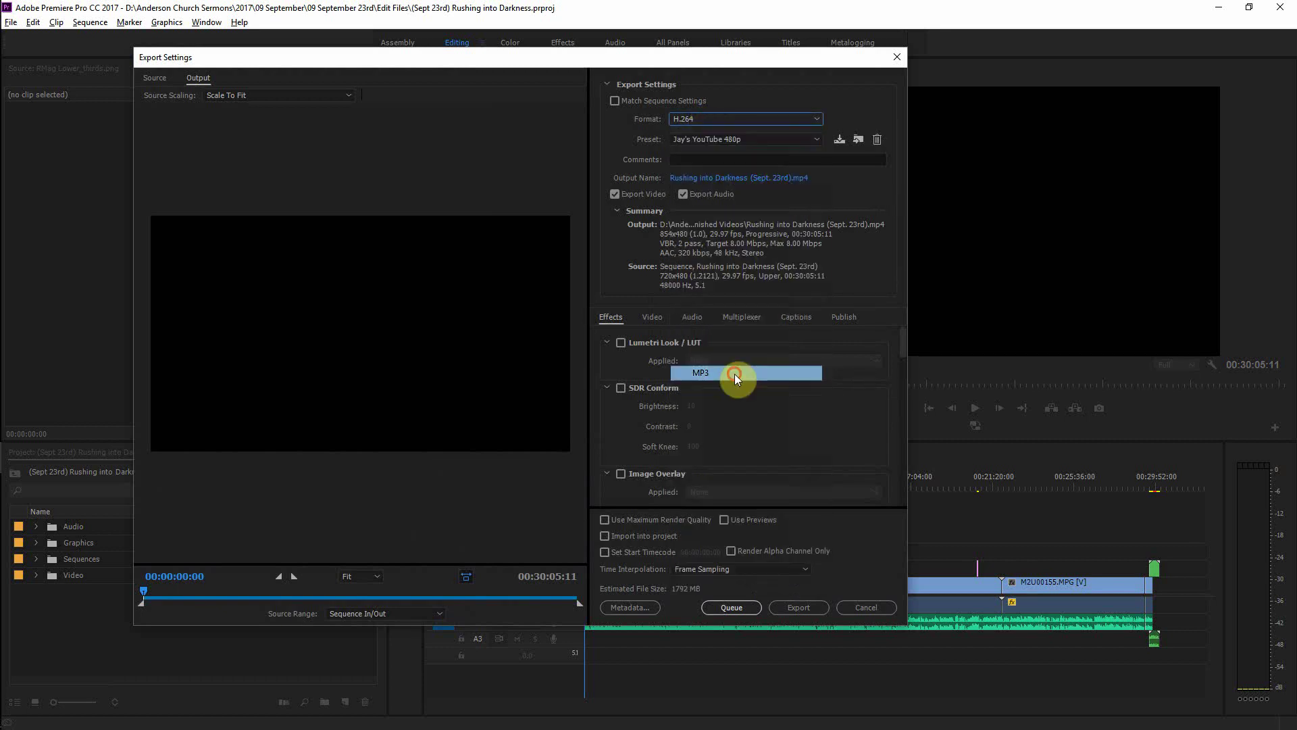
click(739, 137)
click(740, 157)
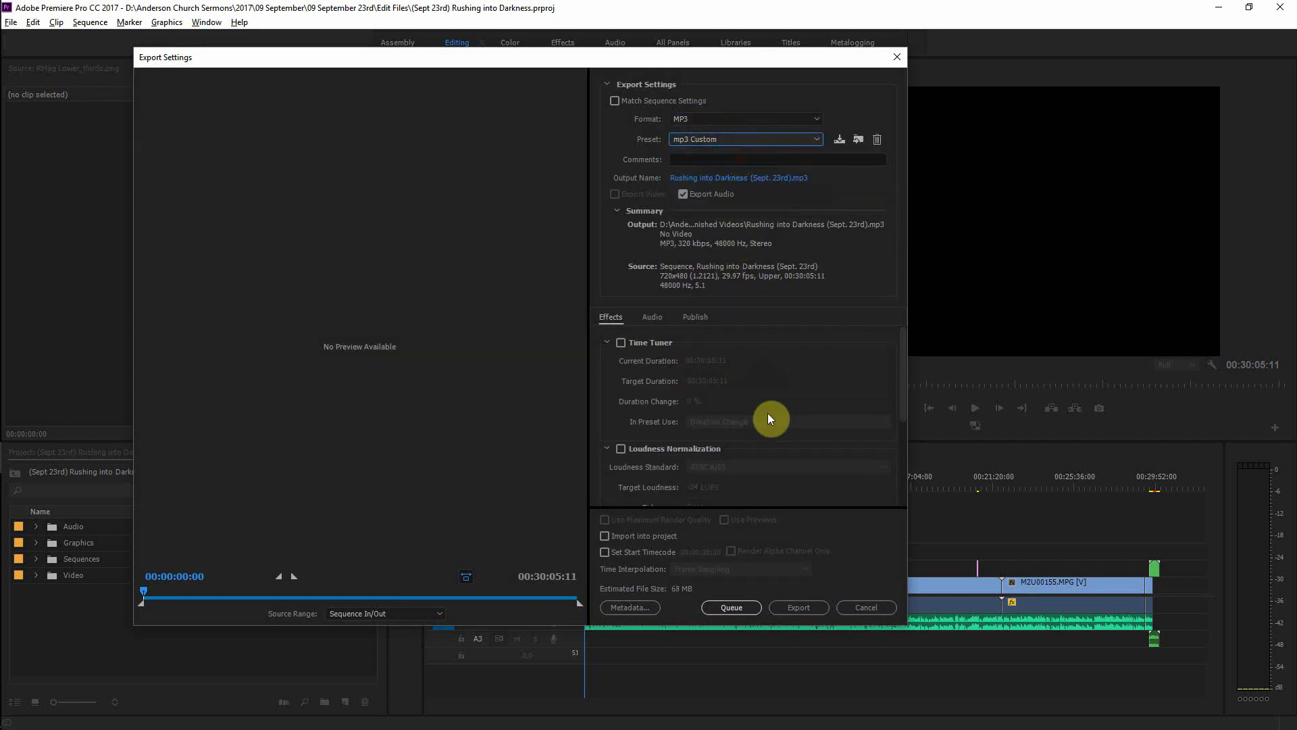
Step: Name the output file (Audio) Rushing into Darkness (Sept. 23rd).mp3 and save it
click(762, 178)
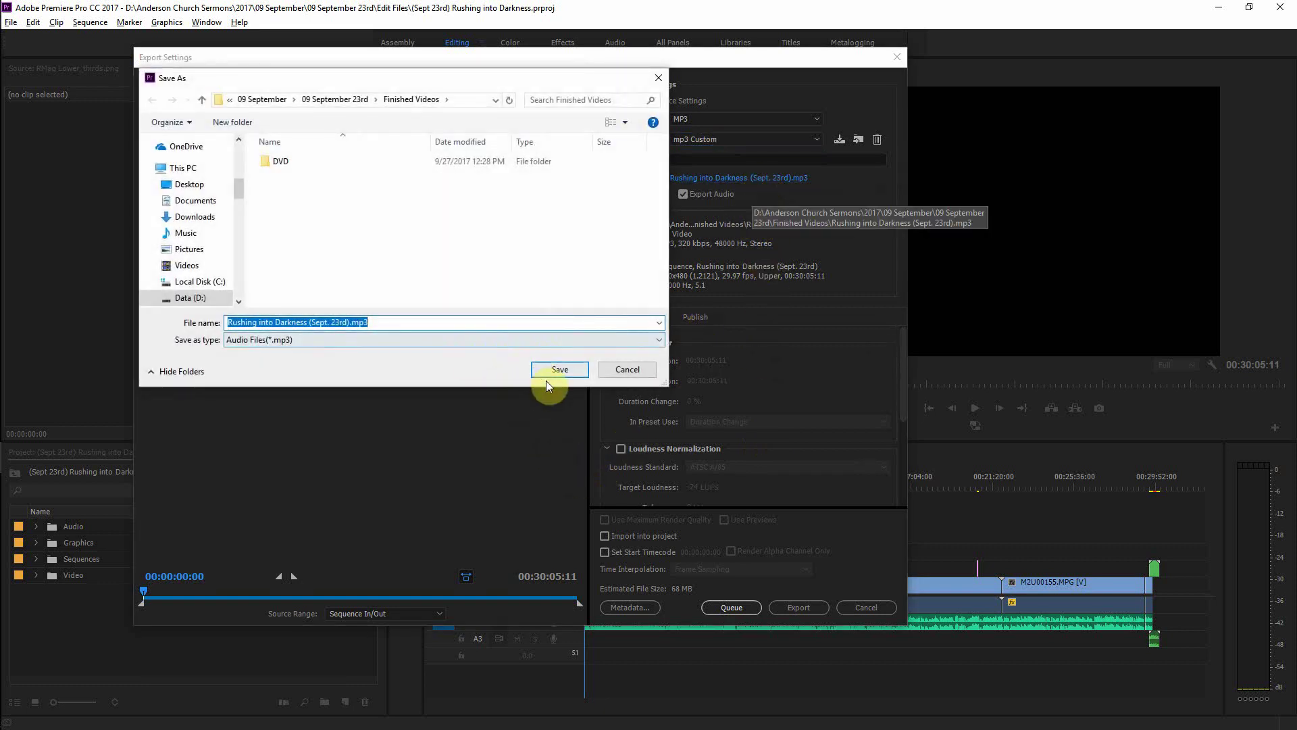
click(270, 323)
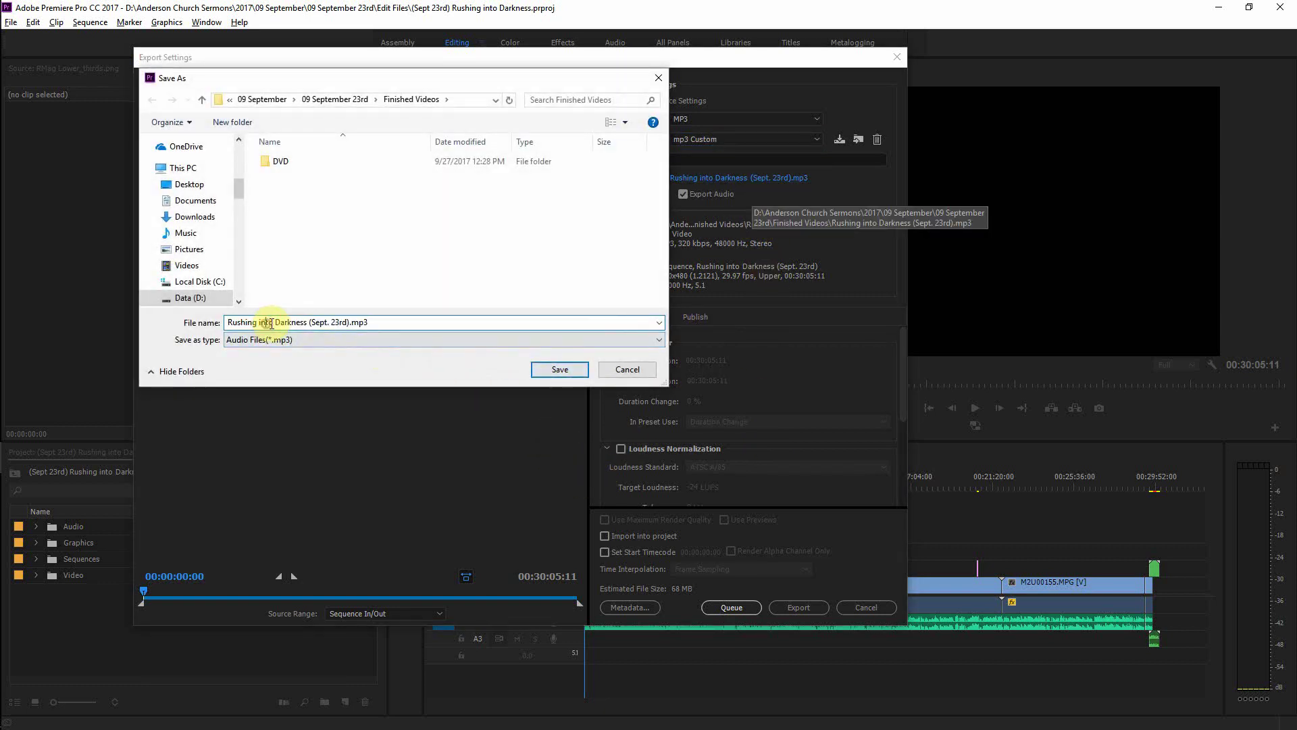
text(())
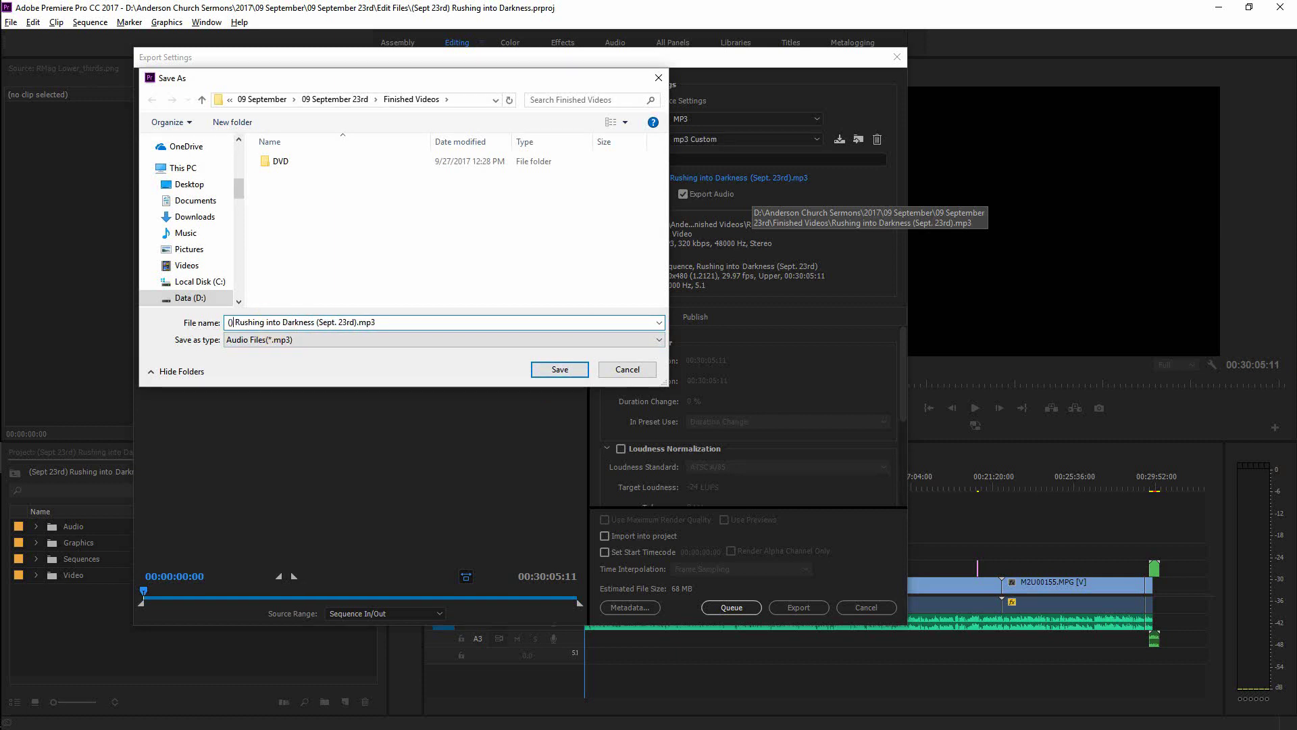
text(Audio)
click(558, 370)
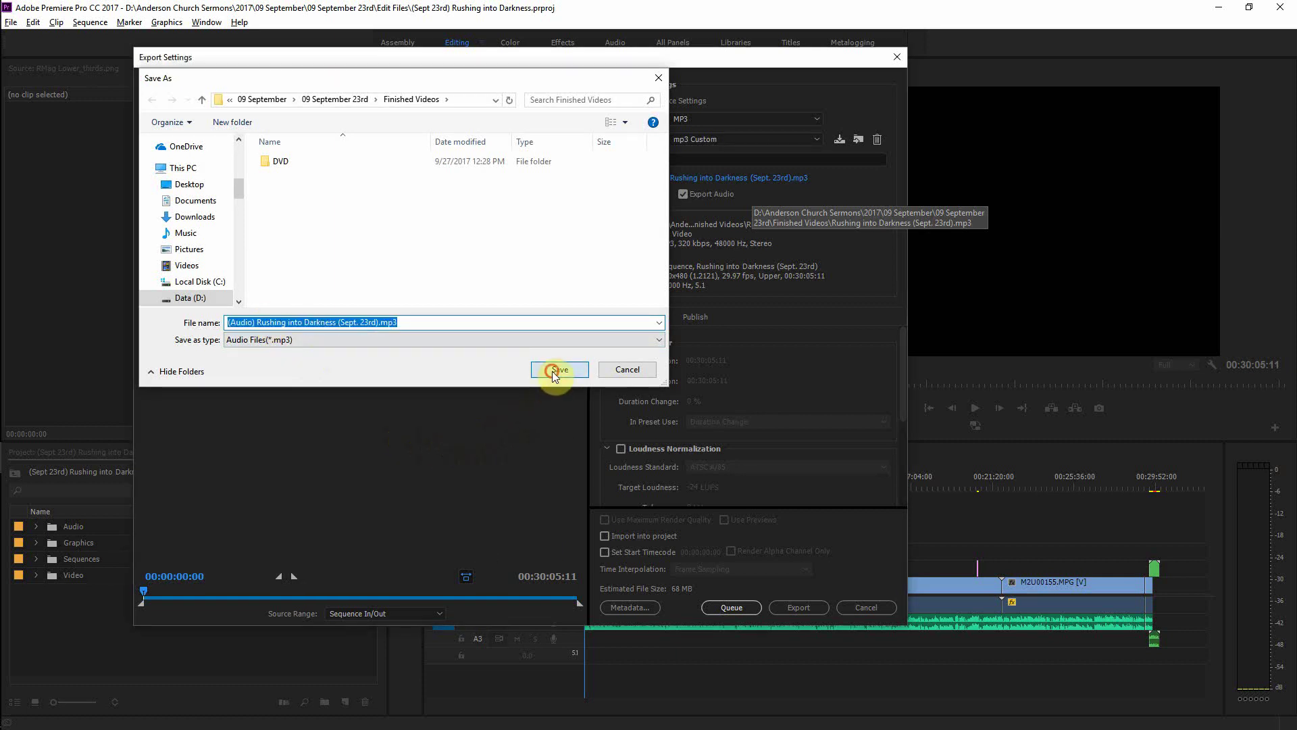
Step: Queue the MP3 export and start encoding the Media Encoder queue
click(729, 606)
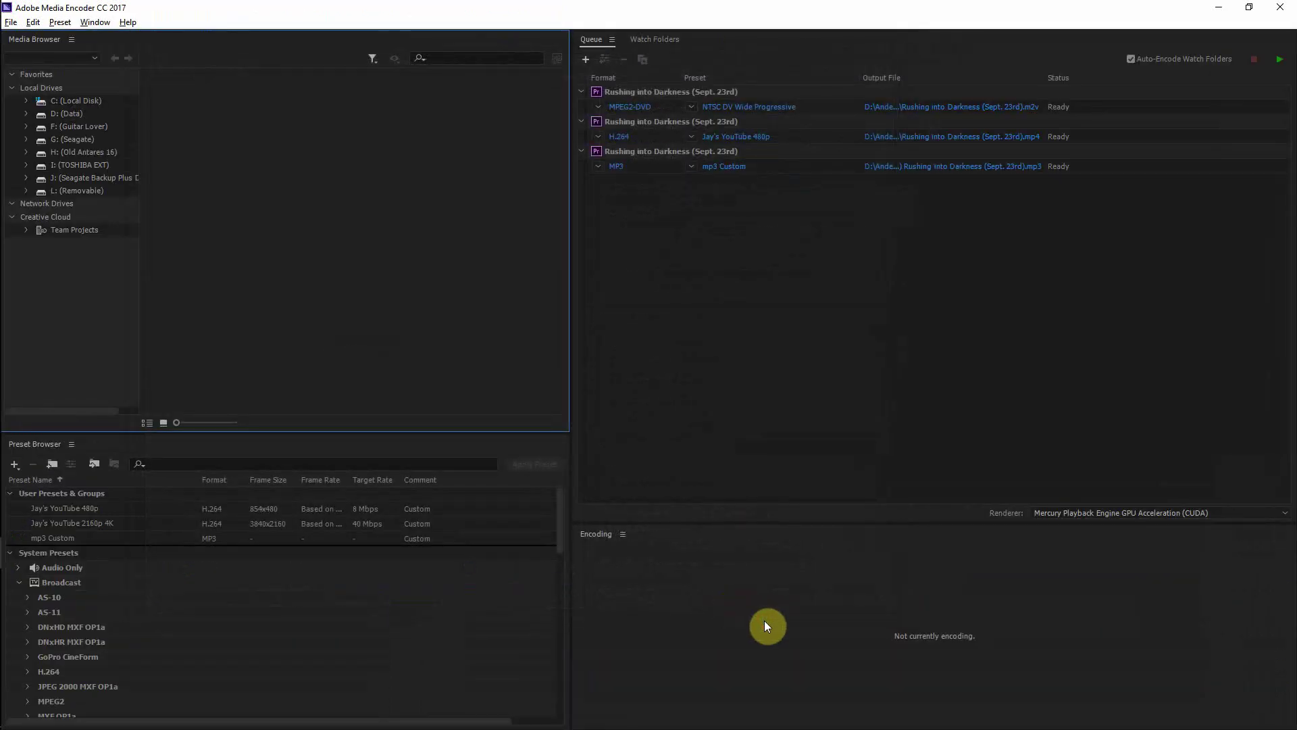
click(1280, 60)
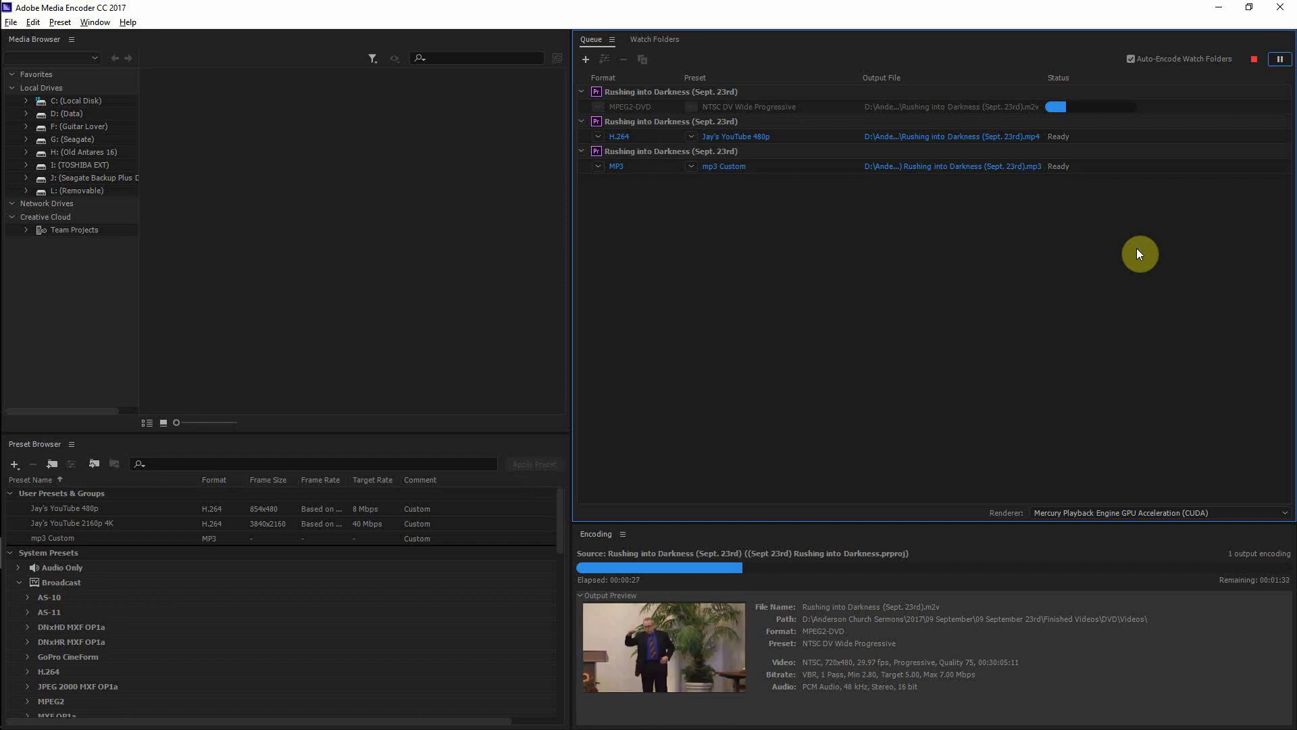
Step: In Photoshop, close Remastered Label.psd, open Church Lower_thirds.psd, and dismiss the library prompt
key(alt+Tab)
key(alt+Tab)
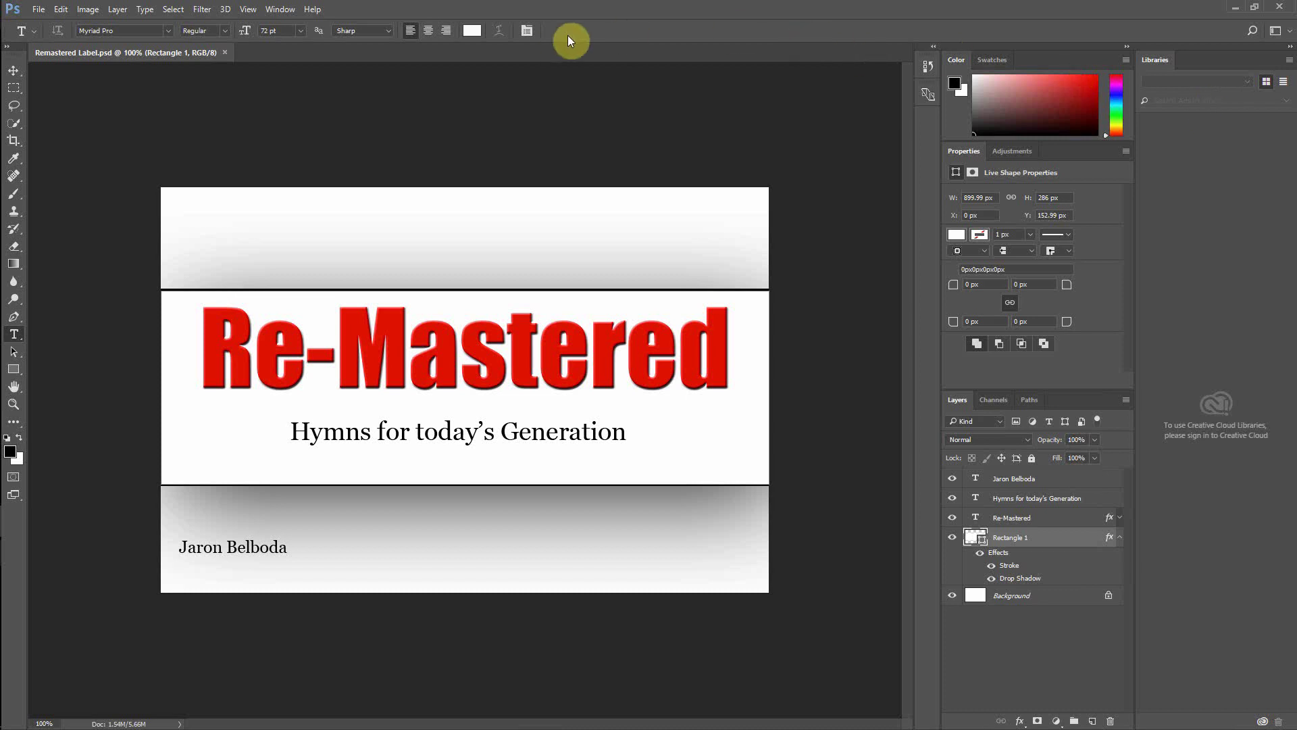
click(224, 52)
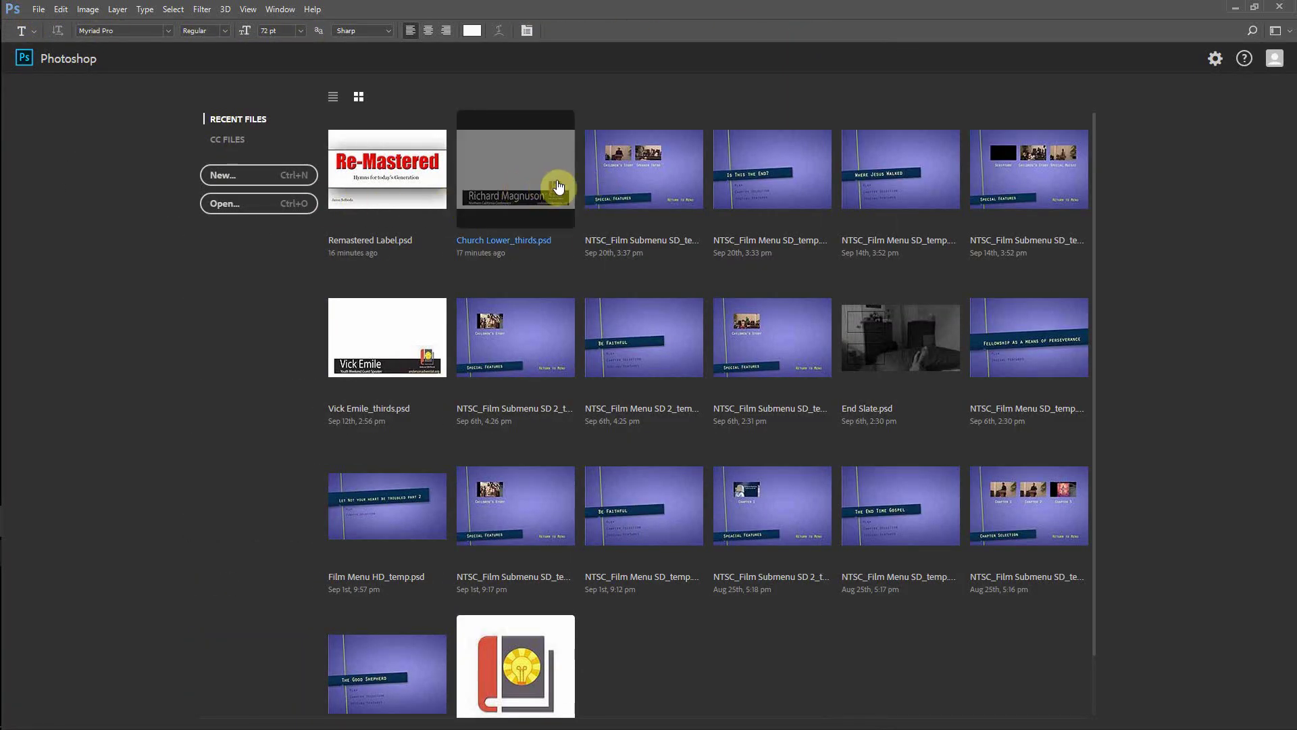
click(496, 183)
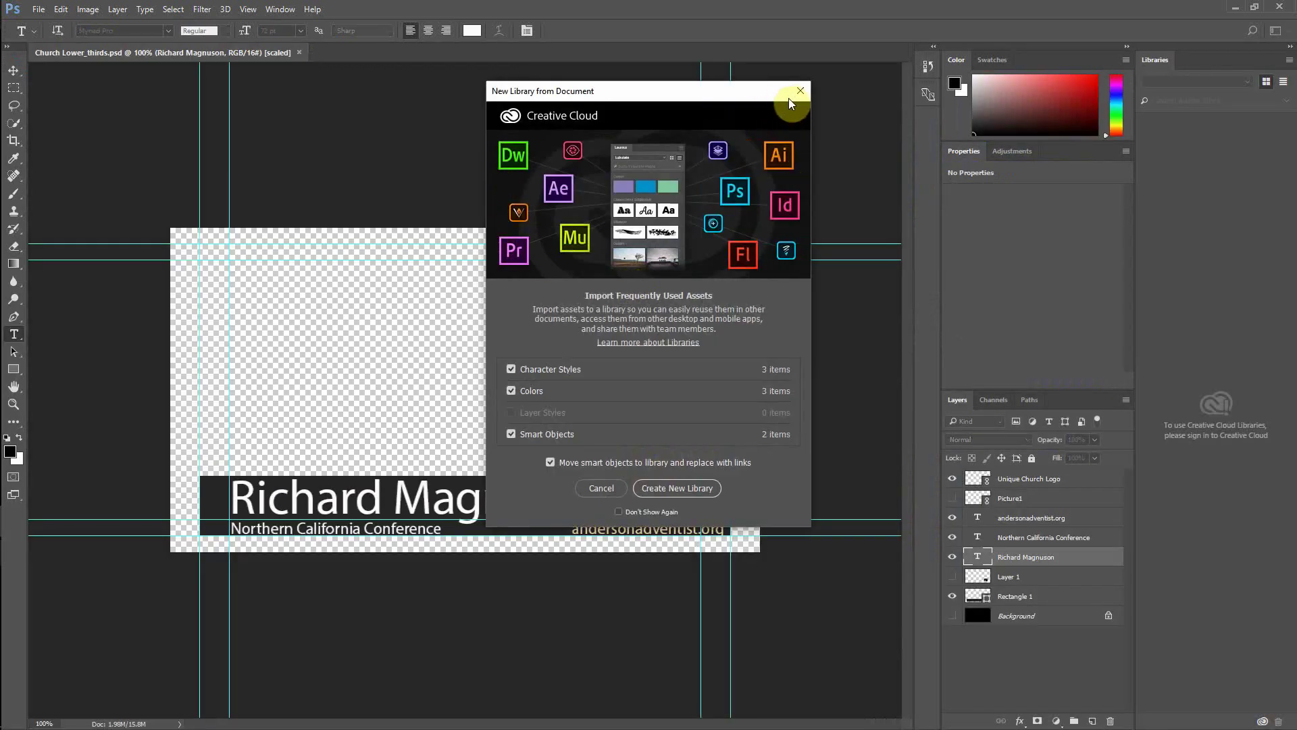
click(797, 91)
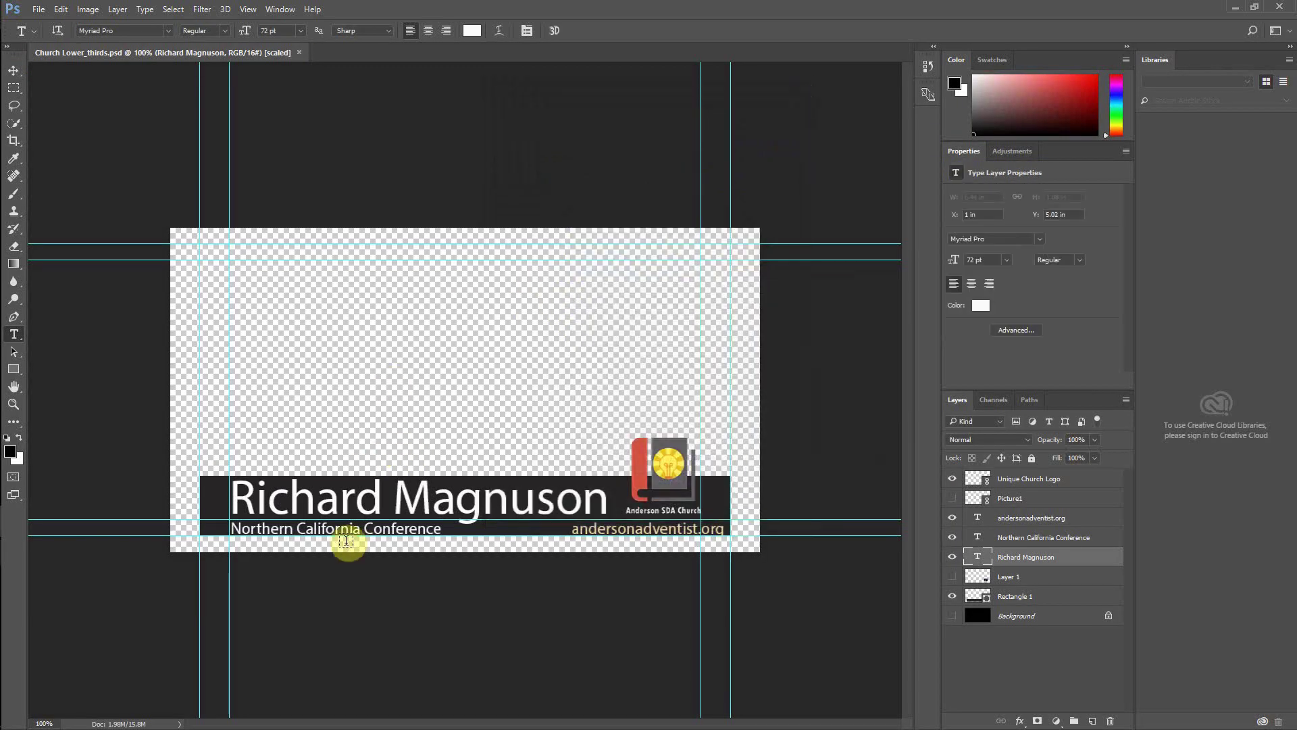